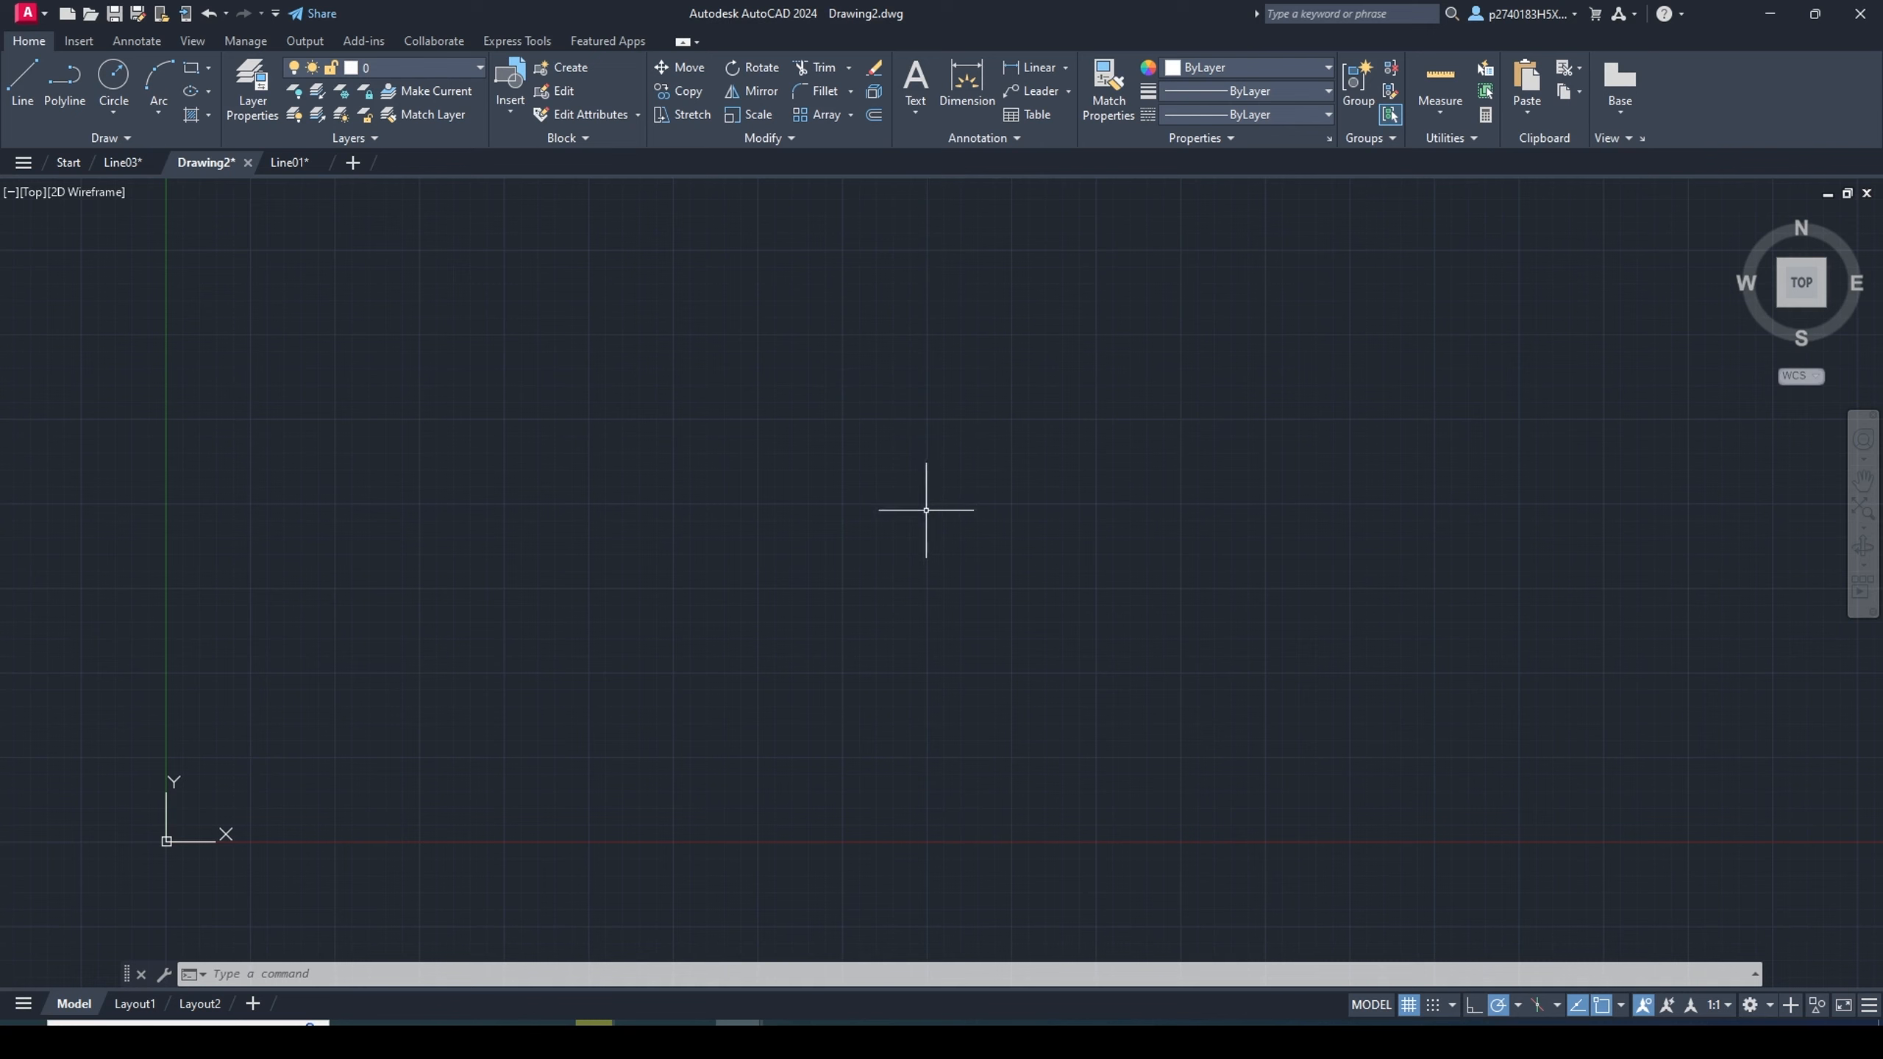
{"action": "right_click", "coordinate": [928, 508]}
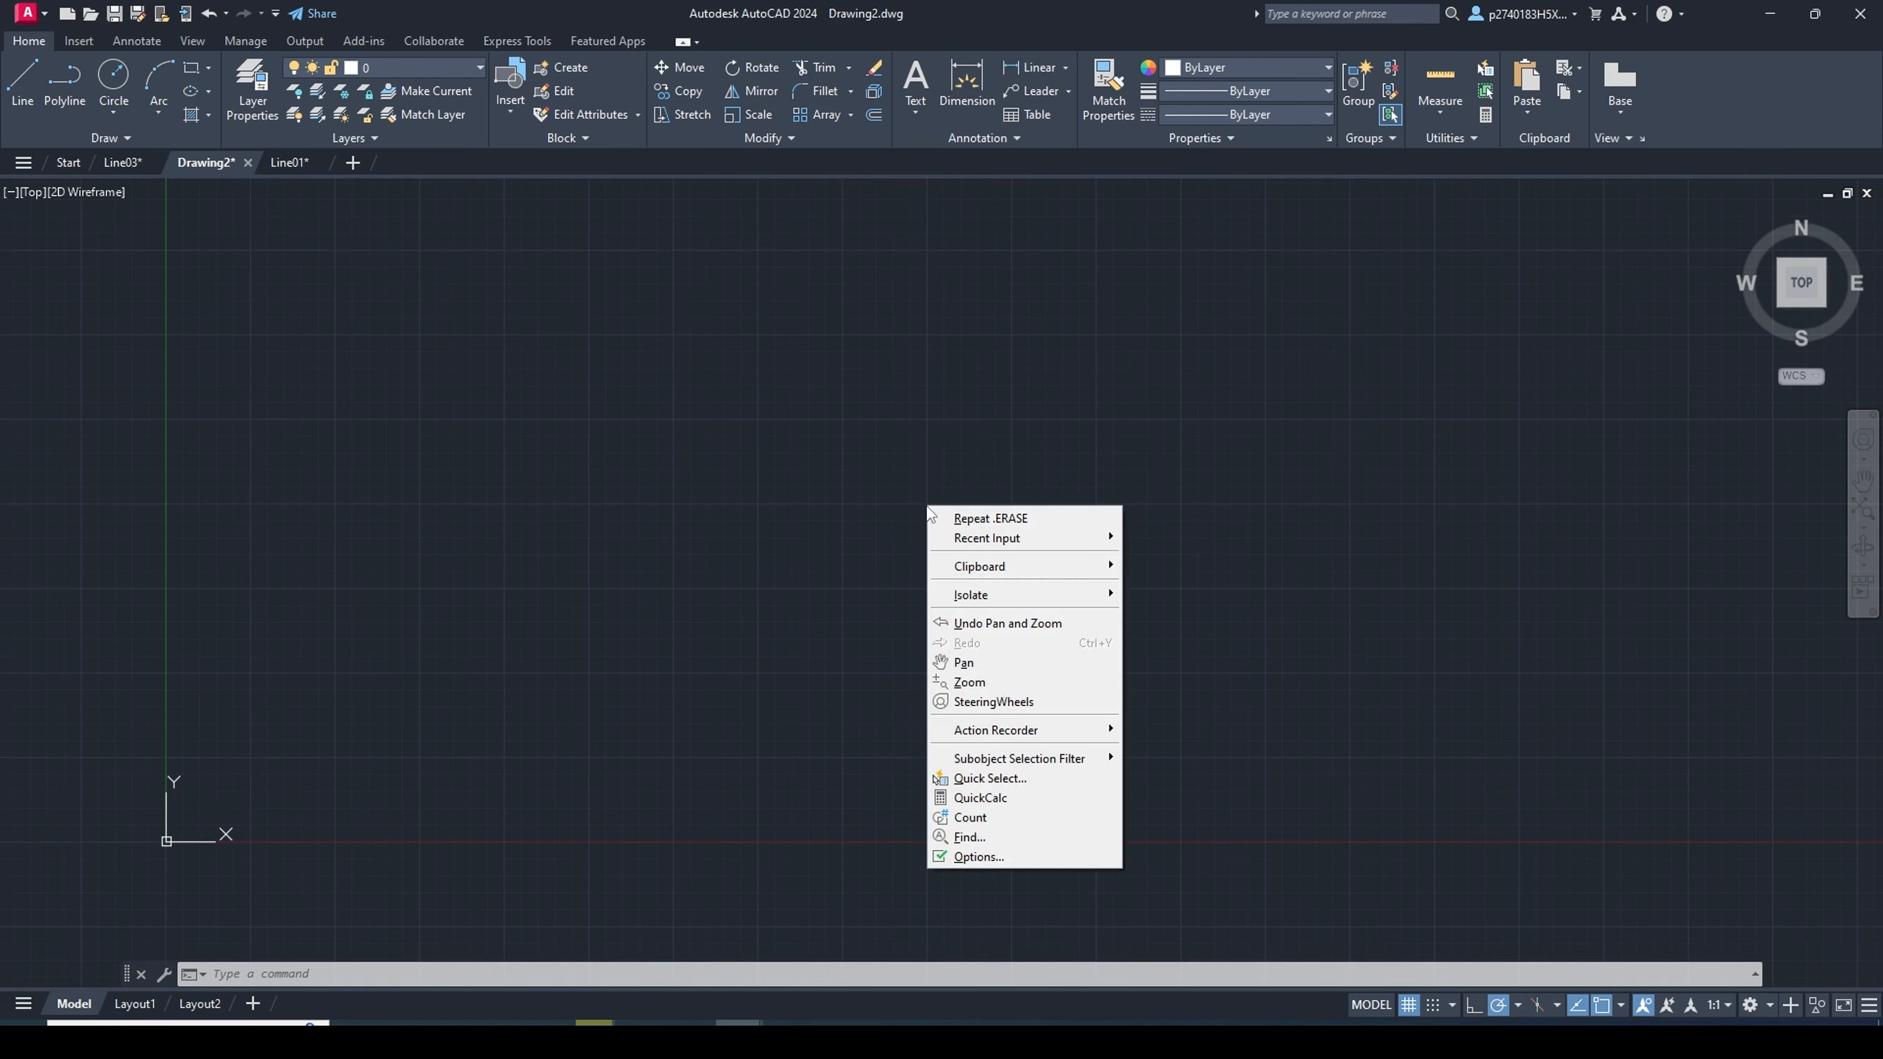
{"action": "left_click", "coordinate": [885, 491]}
{"action": "left_click", "coordinate": [874, 472]}
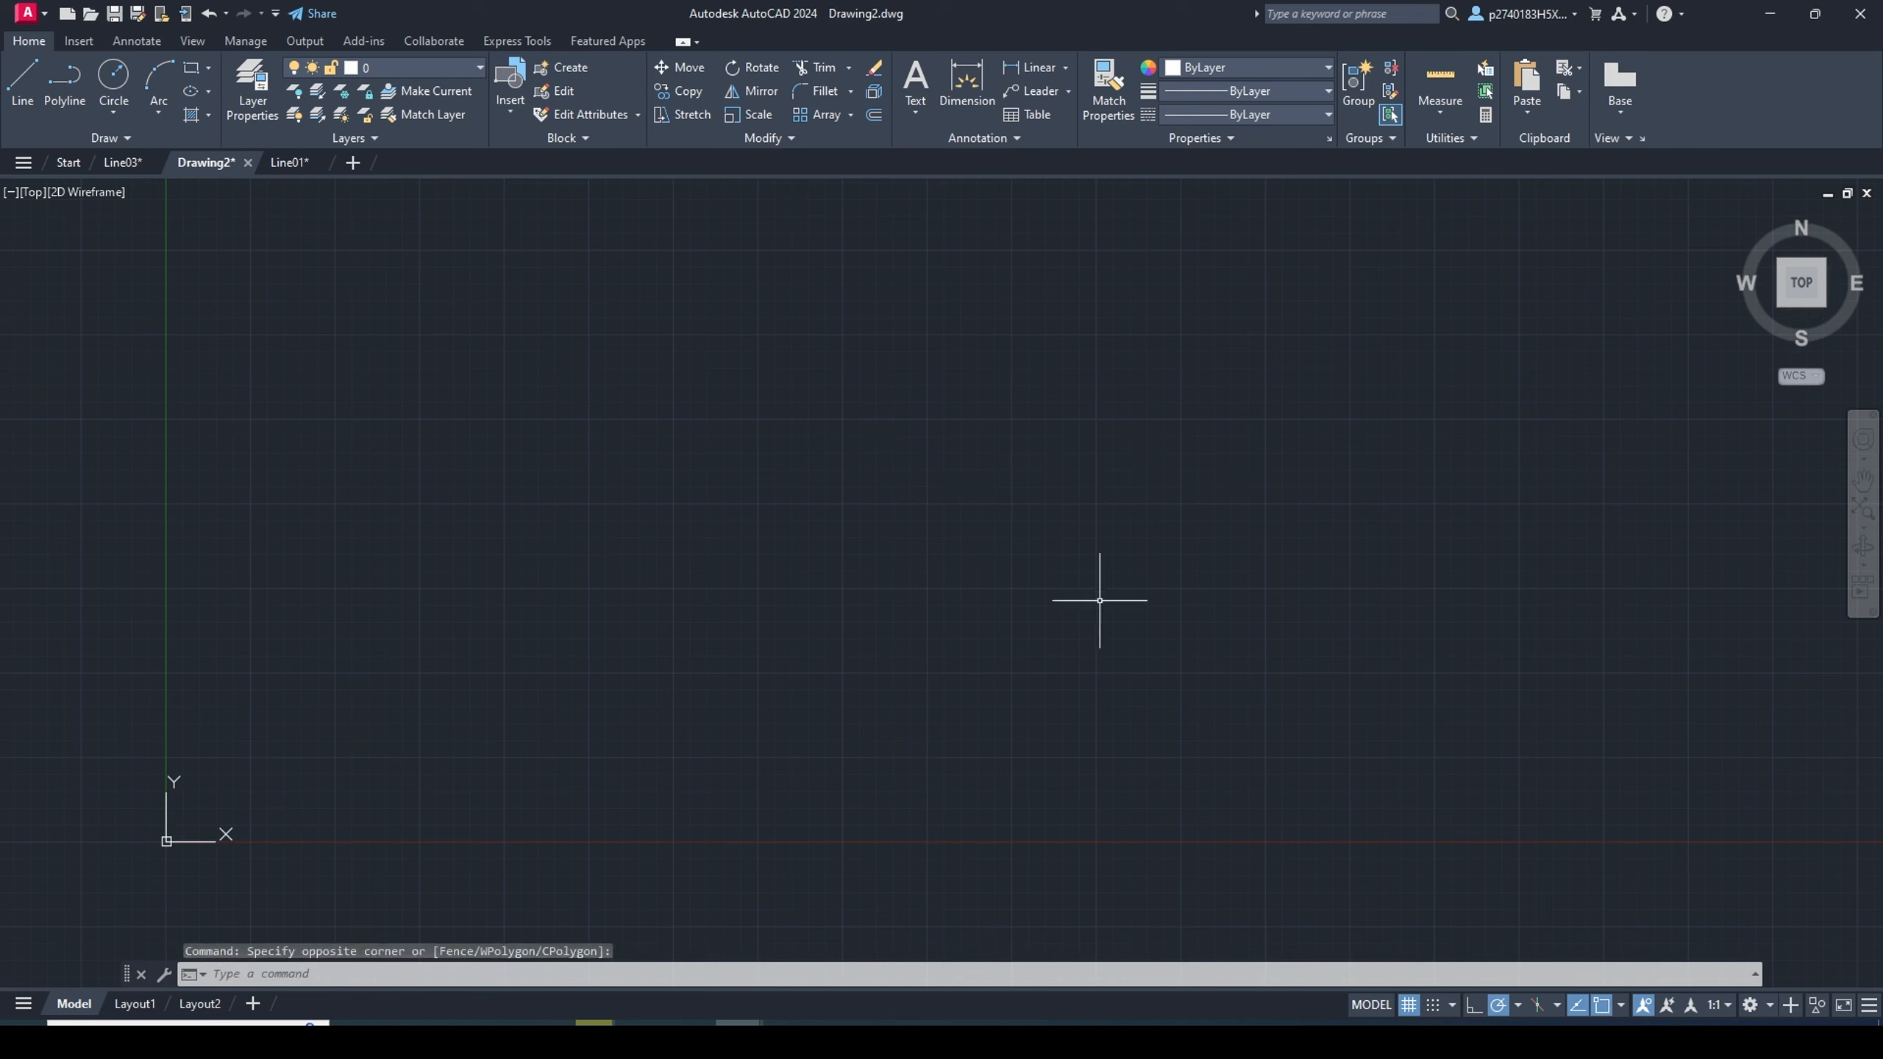
In the program options, enlarge the pickbox slightly and set the crosshair size to 25
{"action": "right_click", "coordinate": [984, 420]}
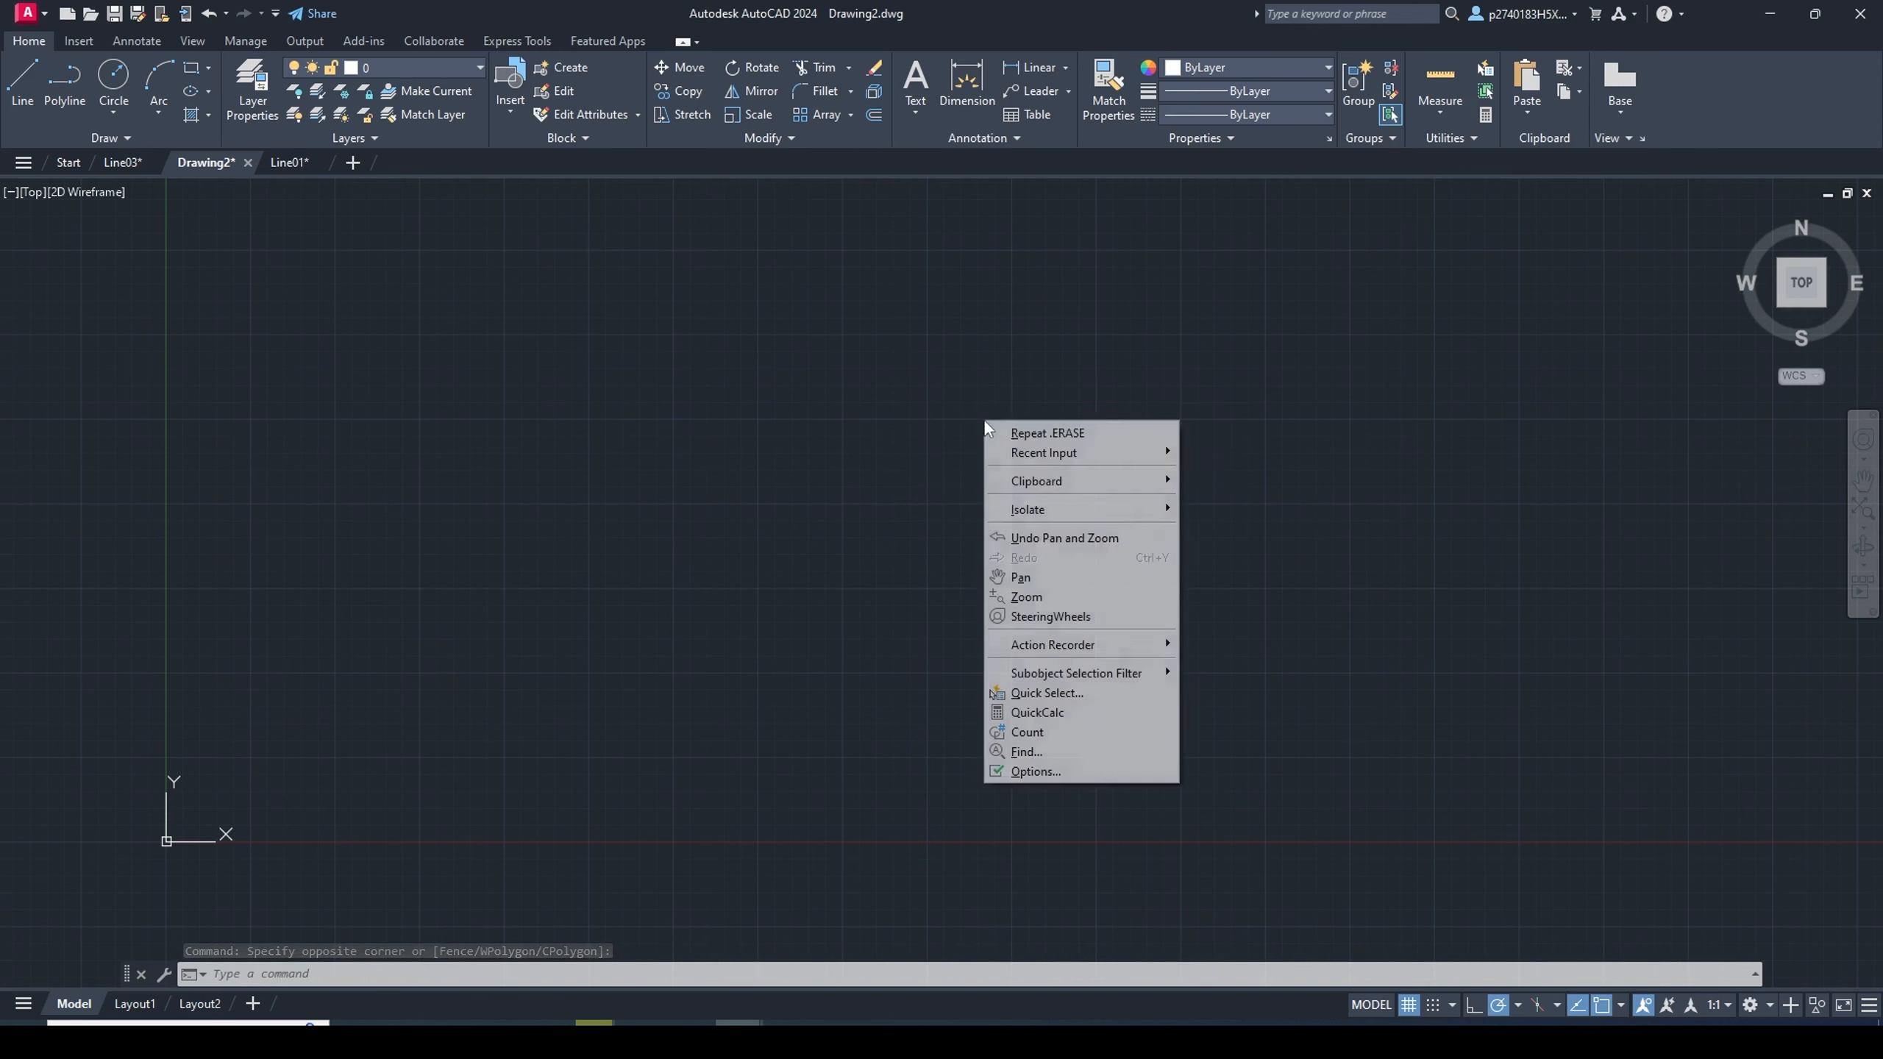
{"action": "left_click", "coordinate": [1049, 771]}
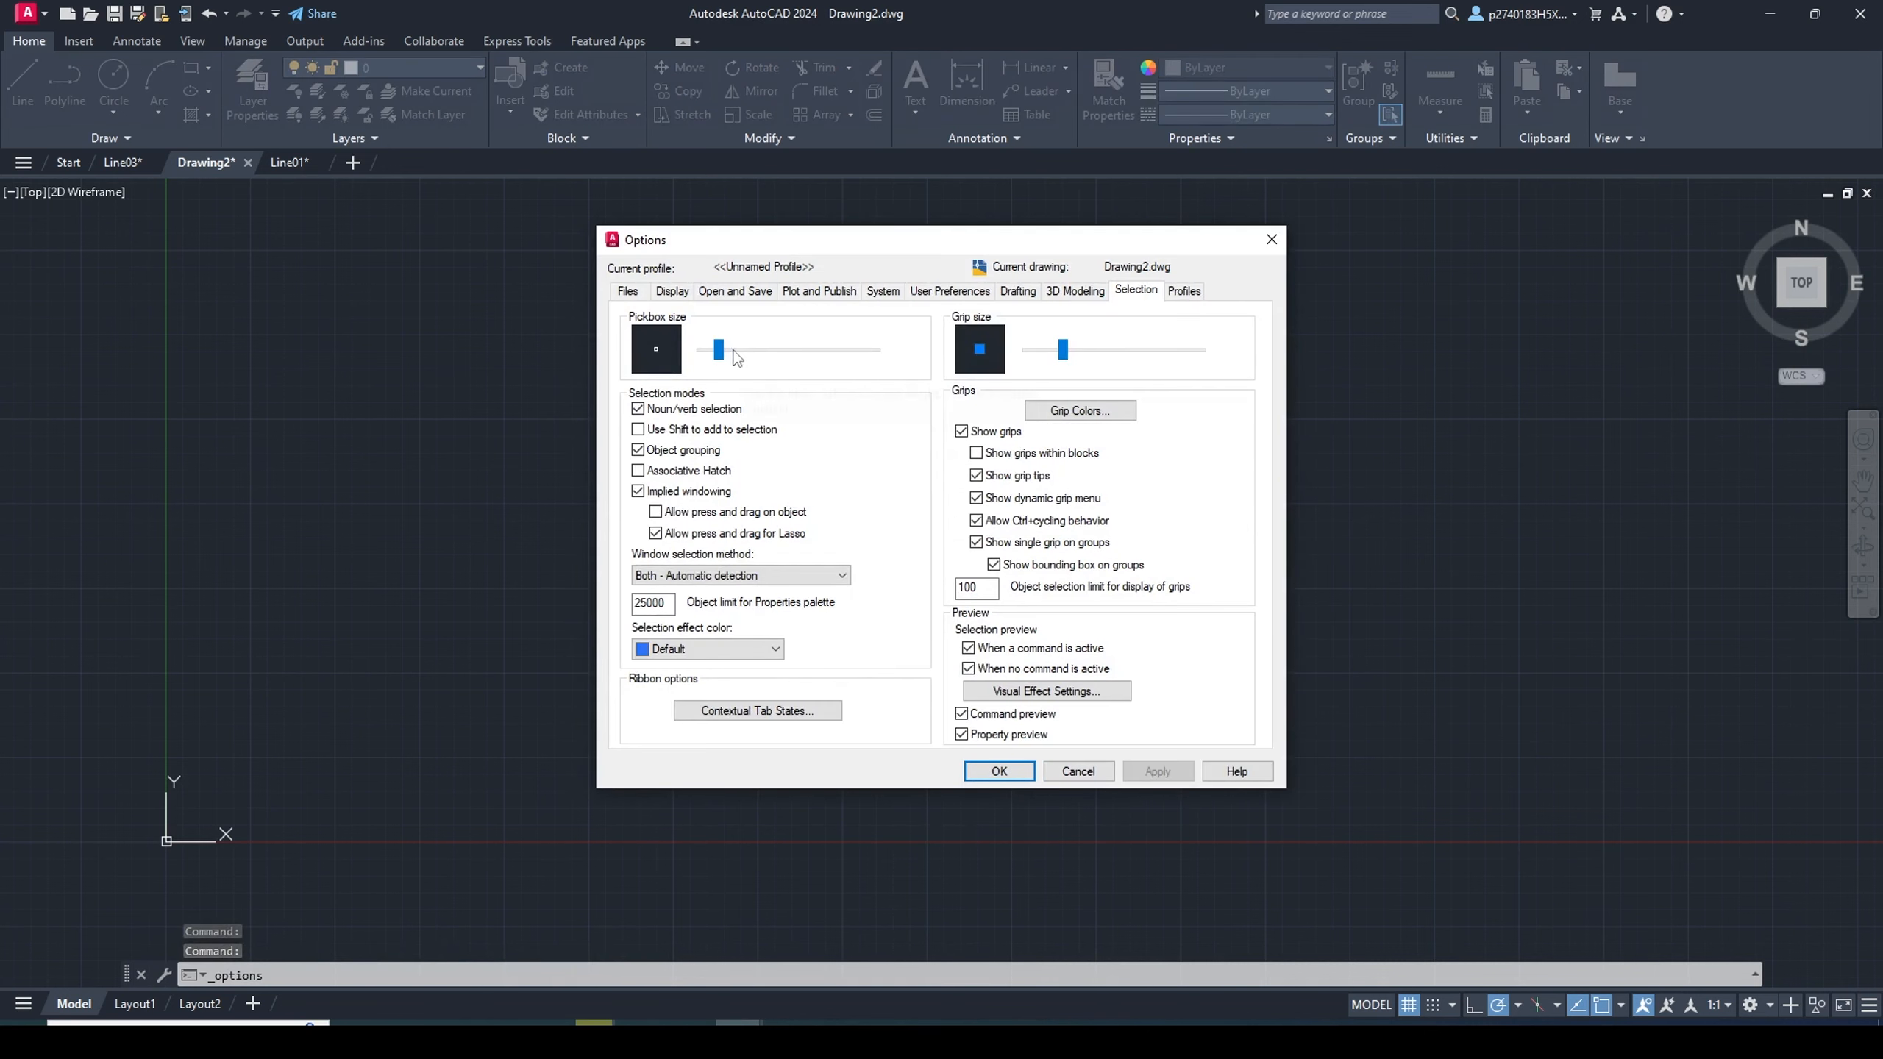
{"action": "left_click_drag", "start_coordinate": [723, 353], "coordinate": [746, 353]}
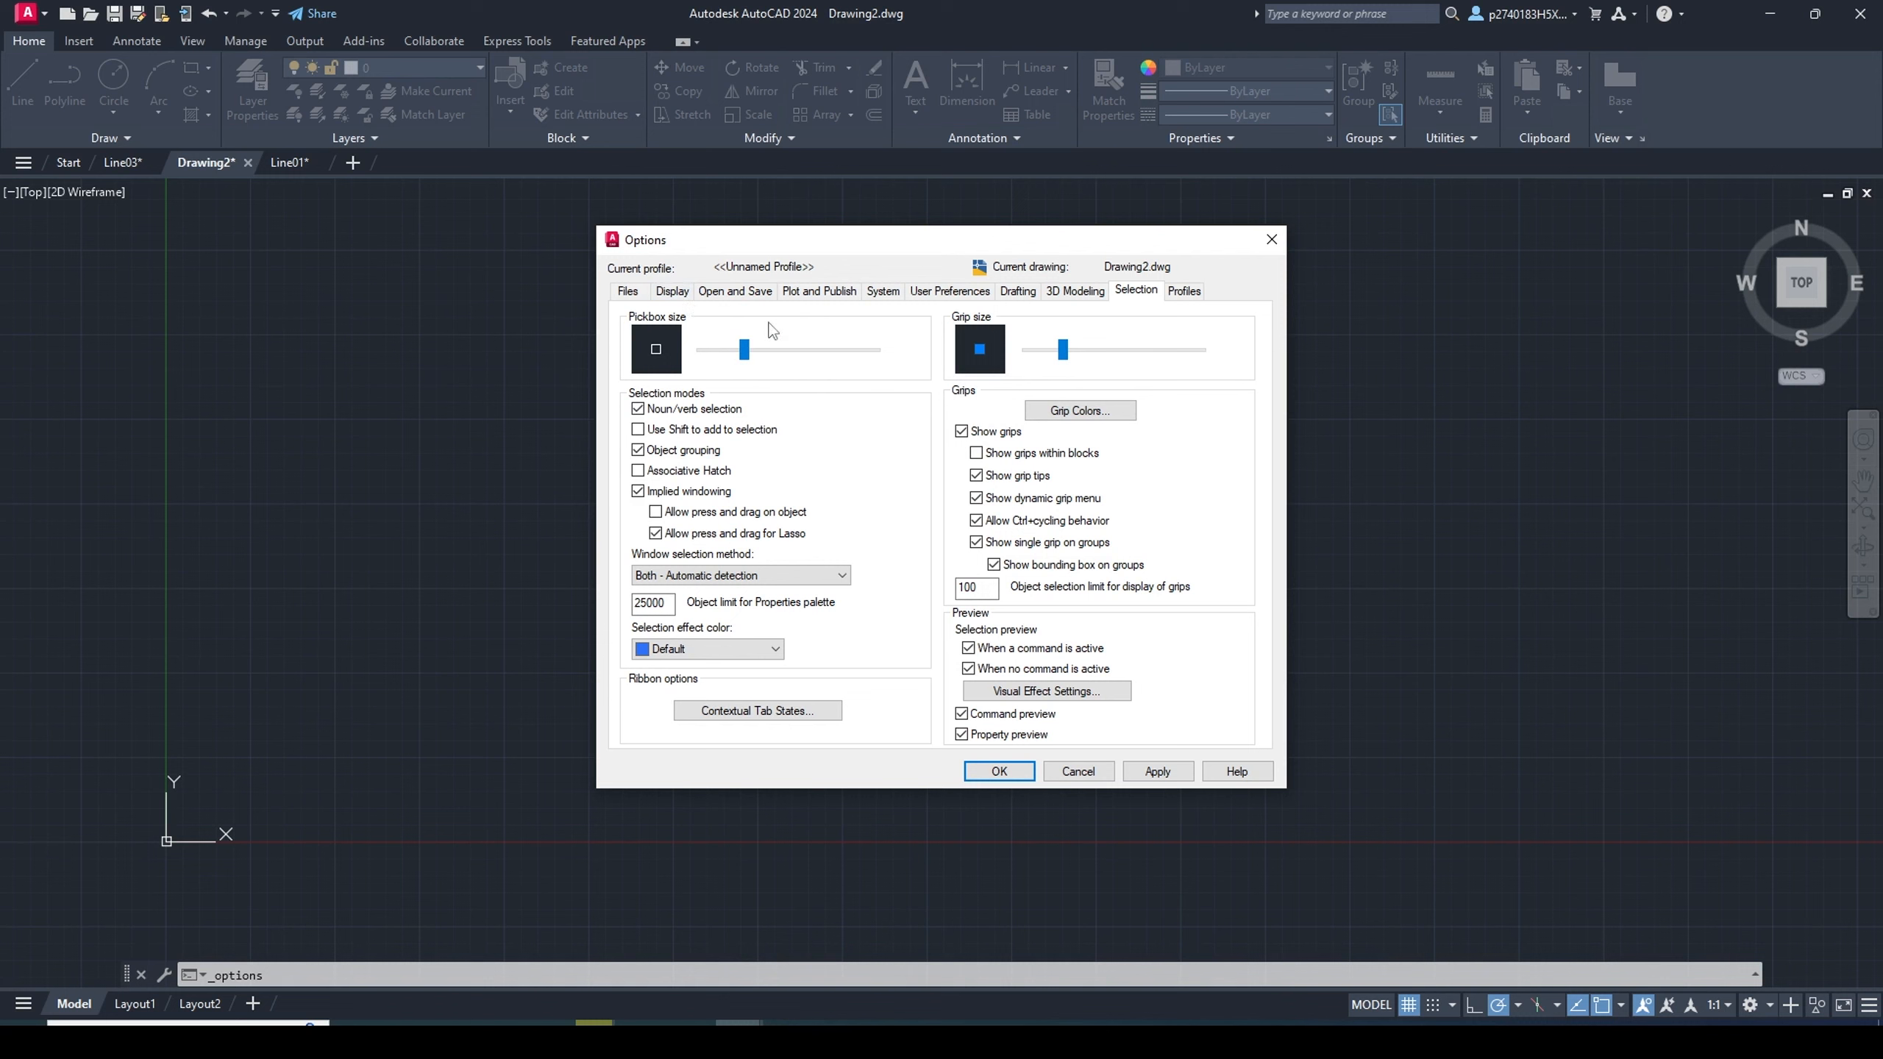
{"action": "left_click", "coordinate": [672, 290]}
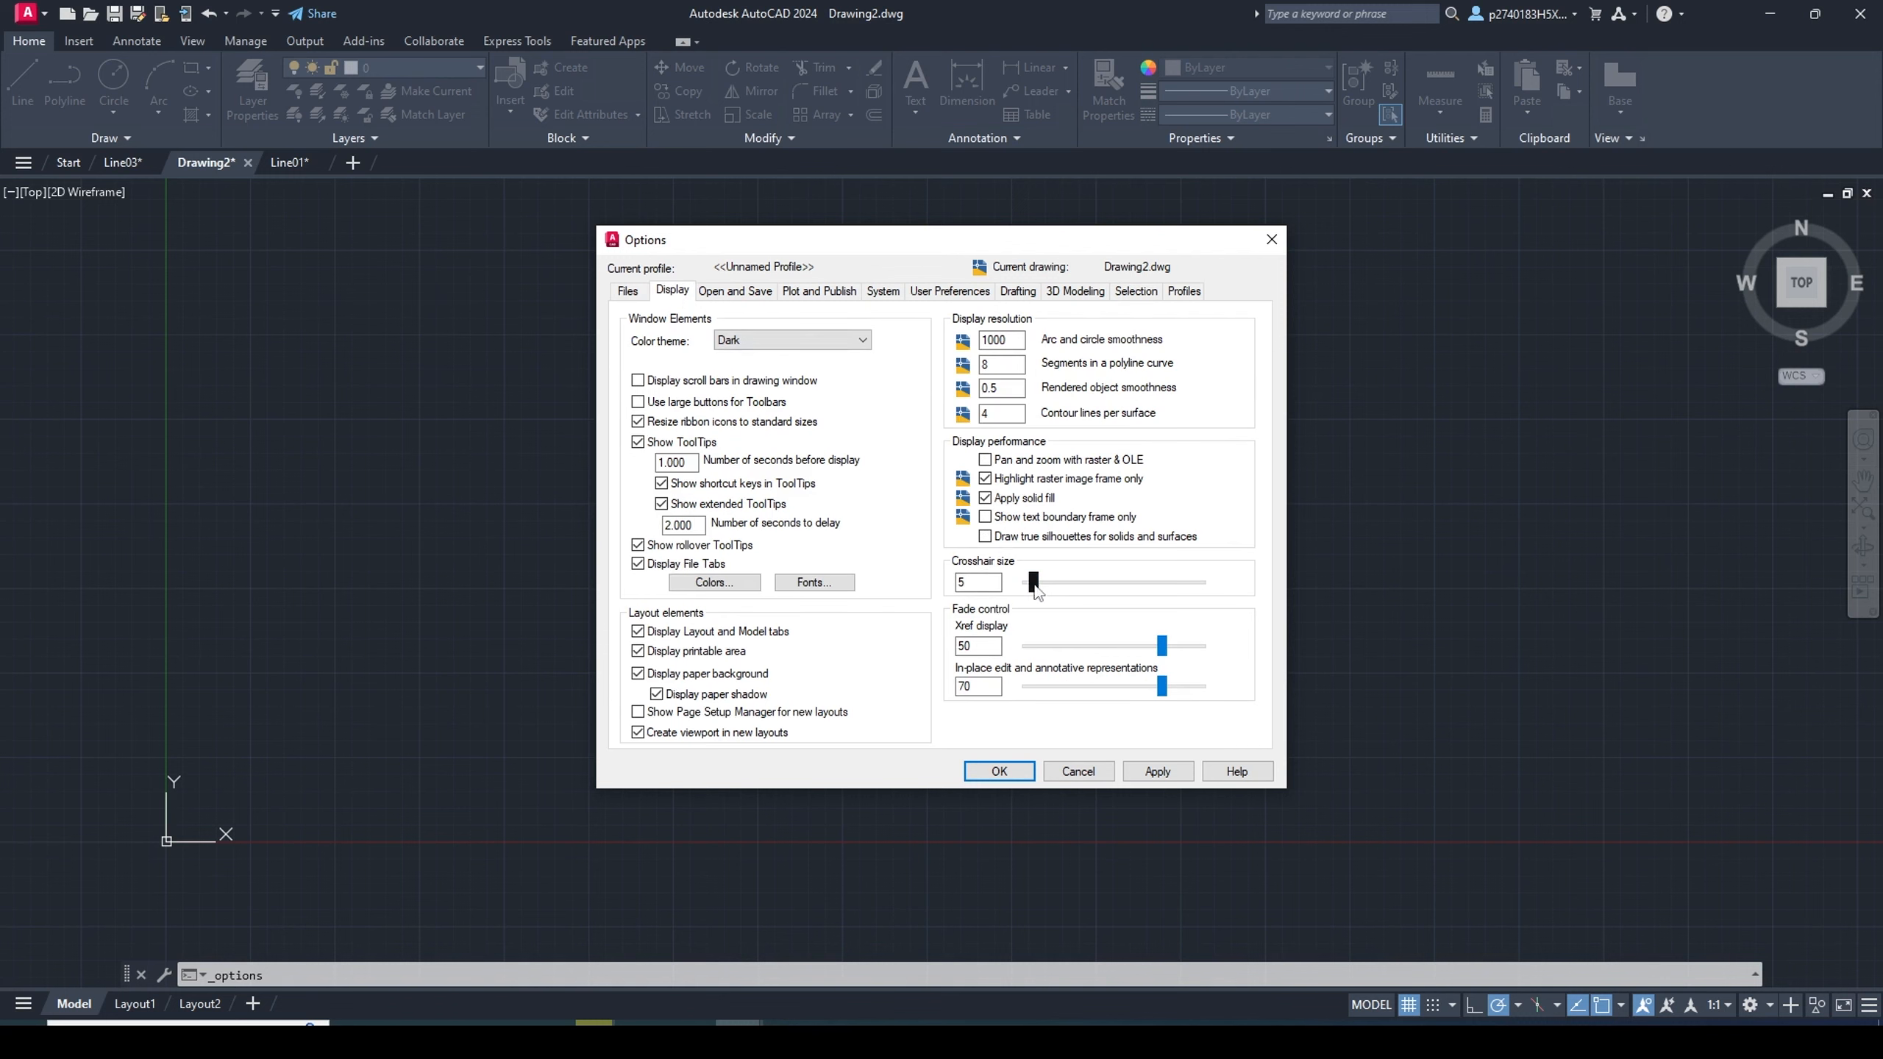
{"action": "left_click_drag", "start_coordinate": [1033, 583], "coordinate": [1068, 586]}
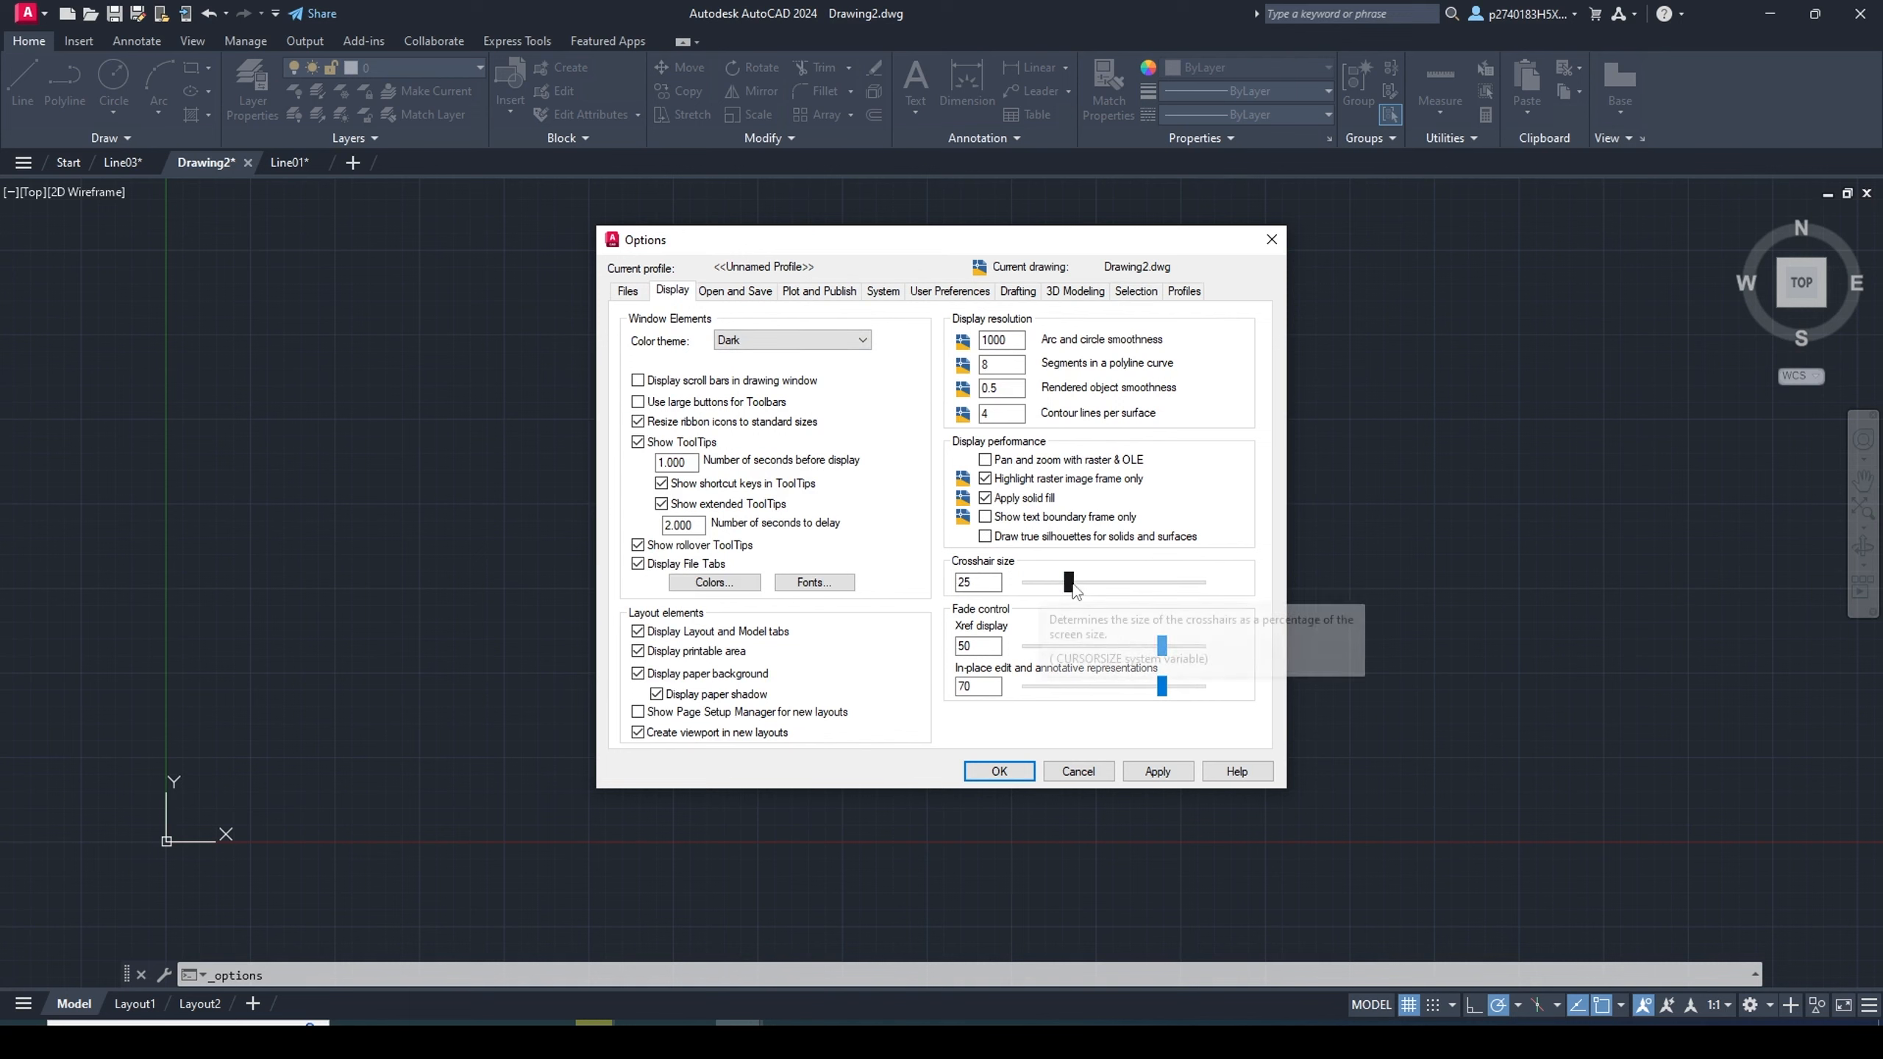
Set the crosshairs colour for 2D model space to Red and accept the options
{"action": "left_click", "coordinate": [736, 585]}
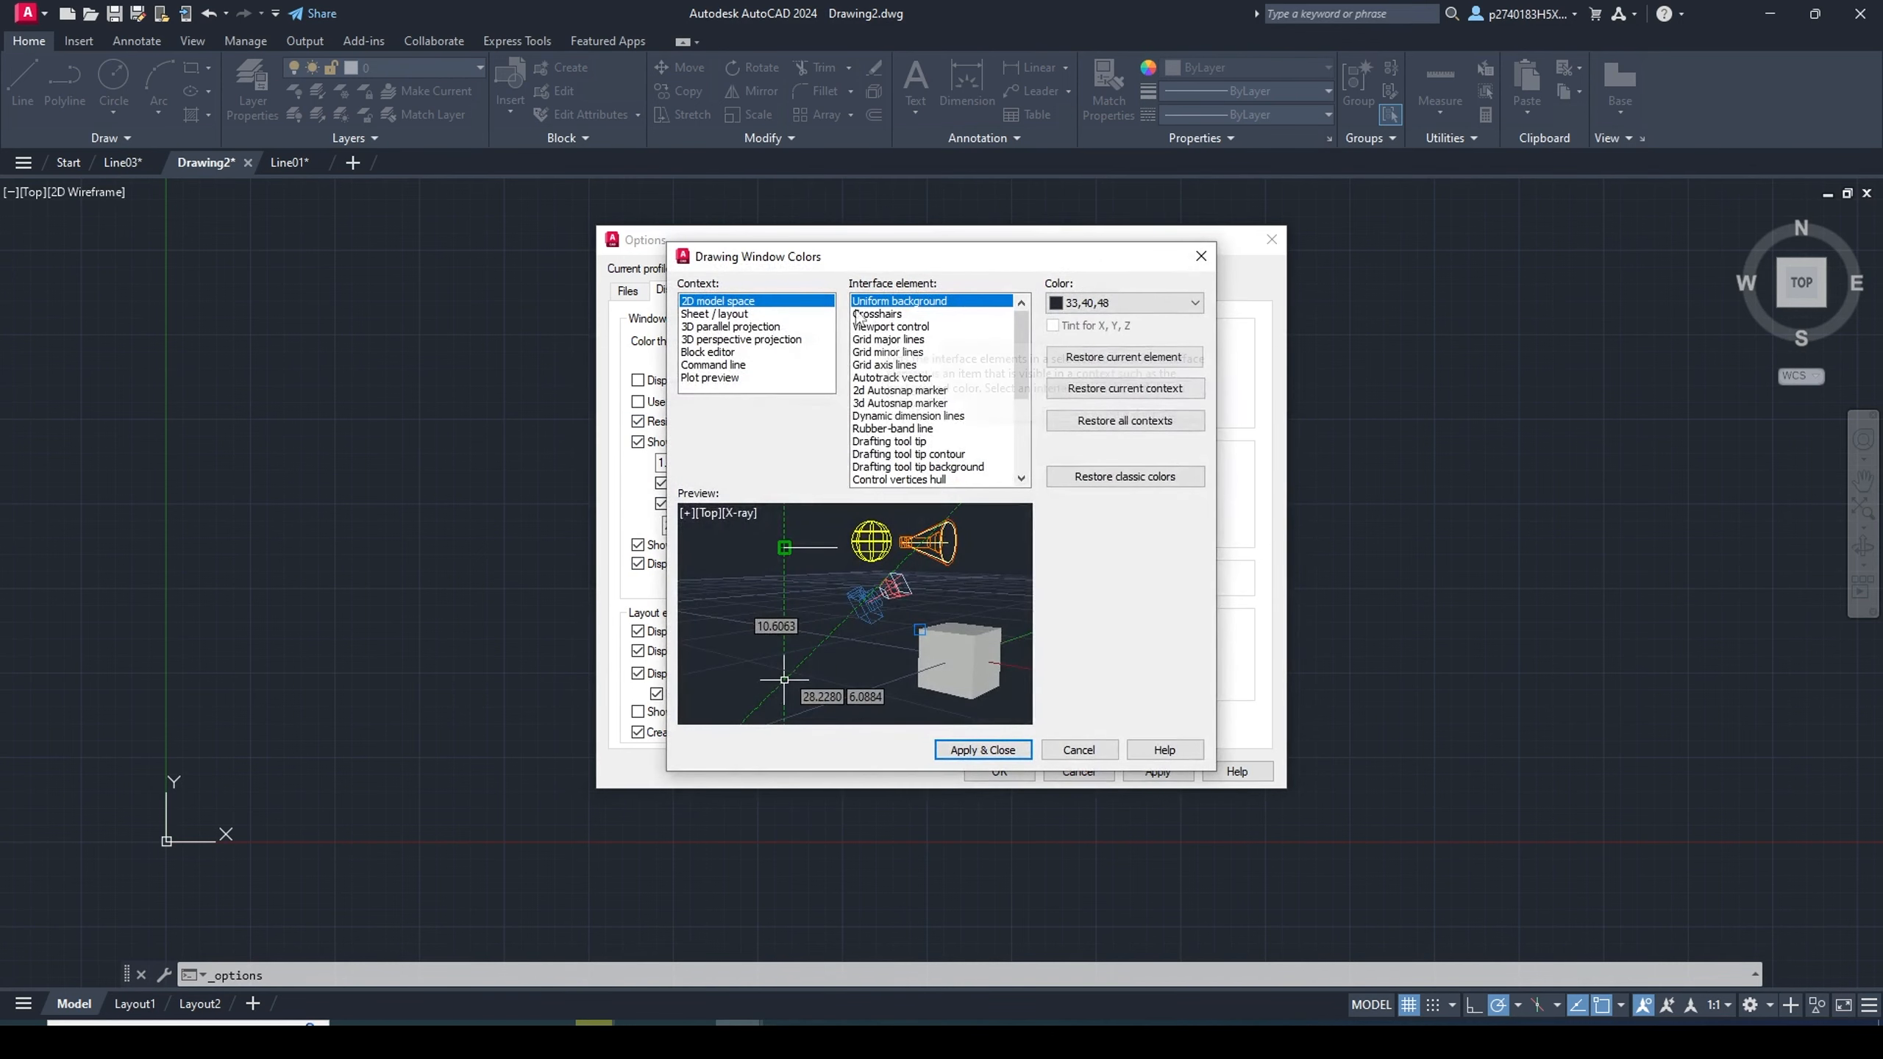
{"action": "left_click", "coordinate": [881, 315]}
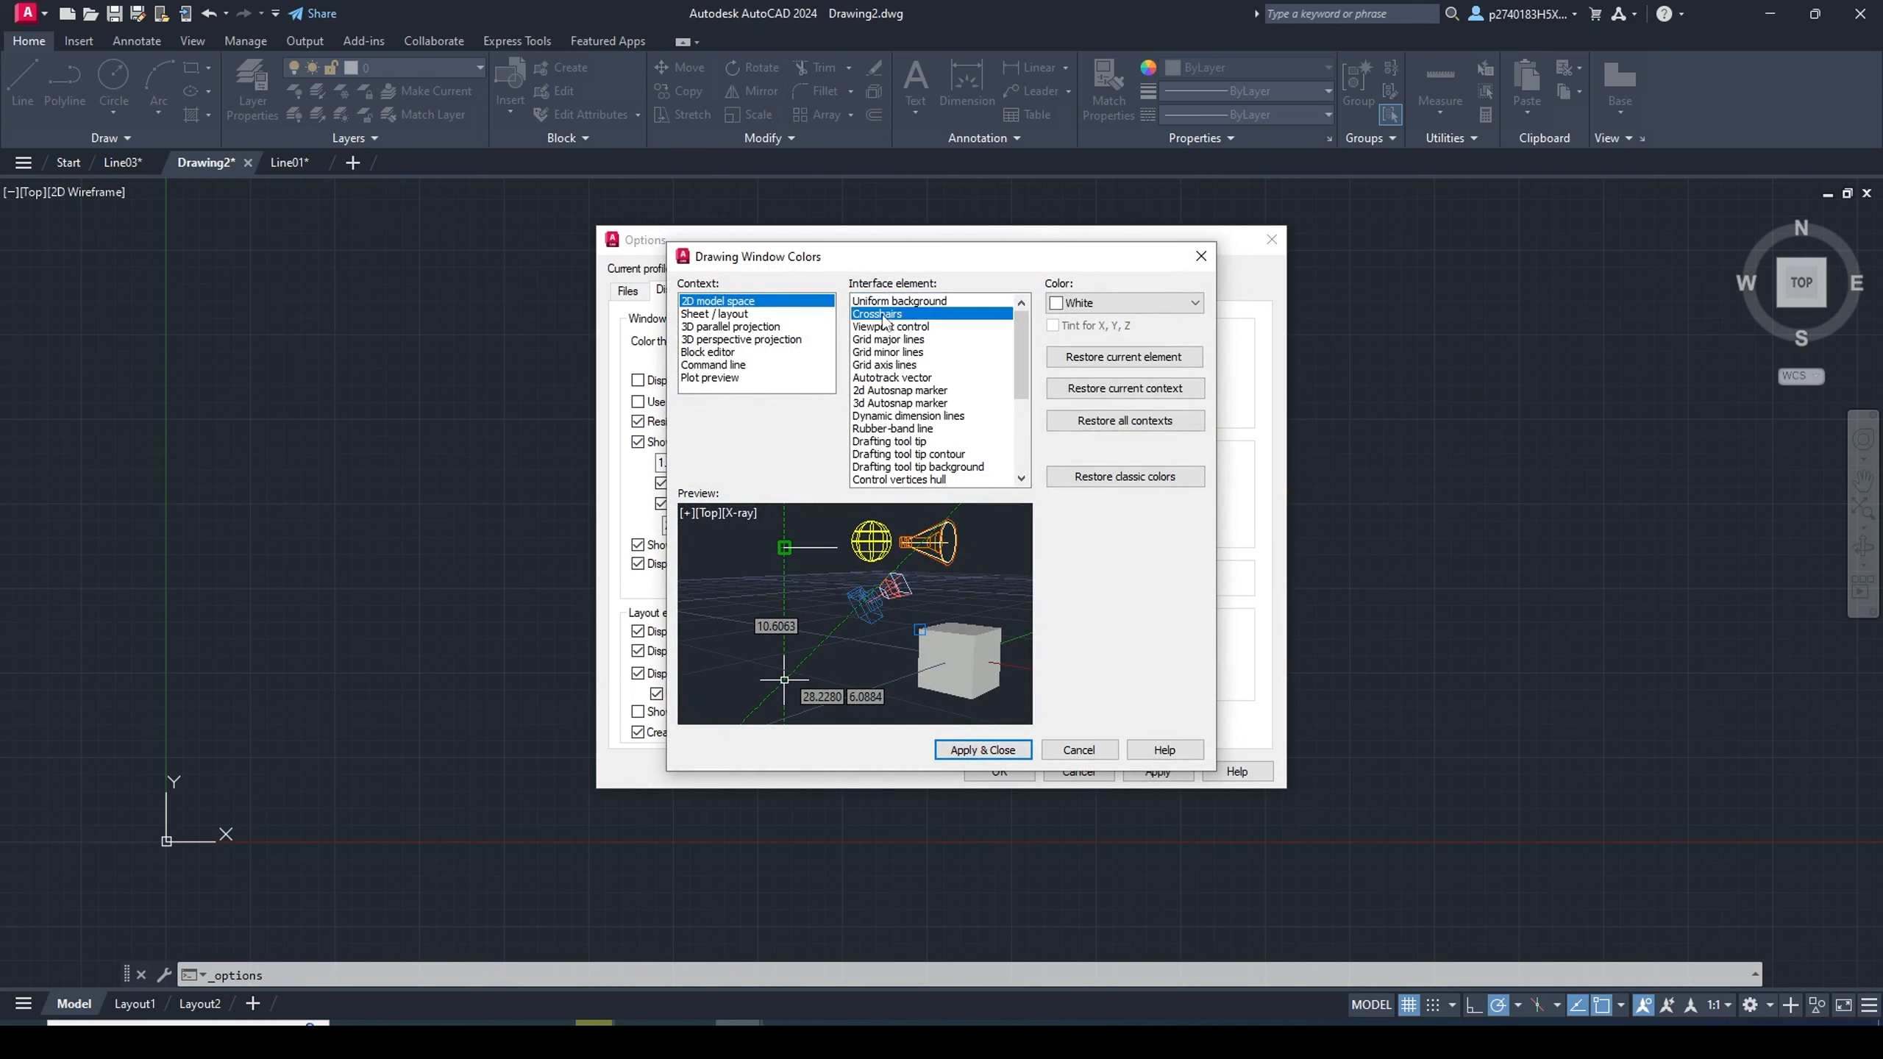
{"action": "left_click", "coordinate": [1118, 308]}
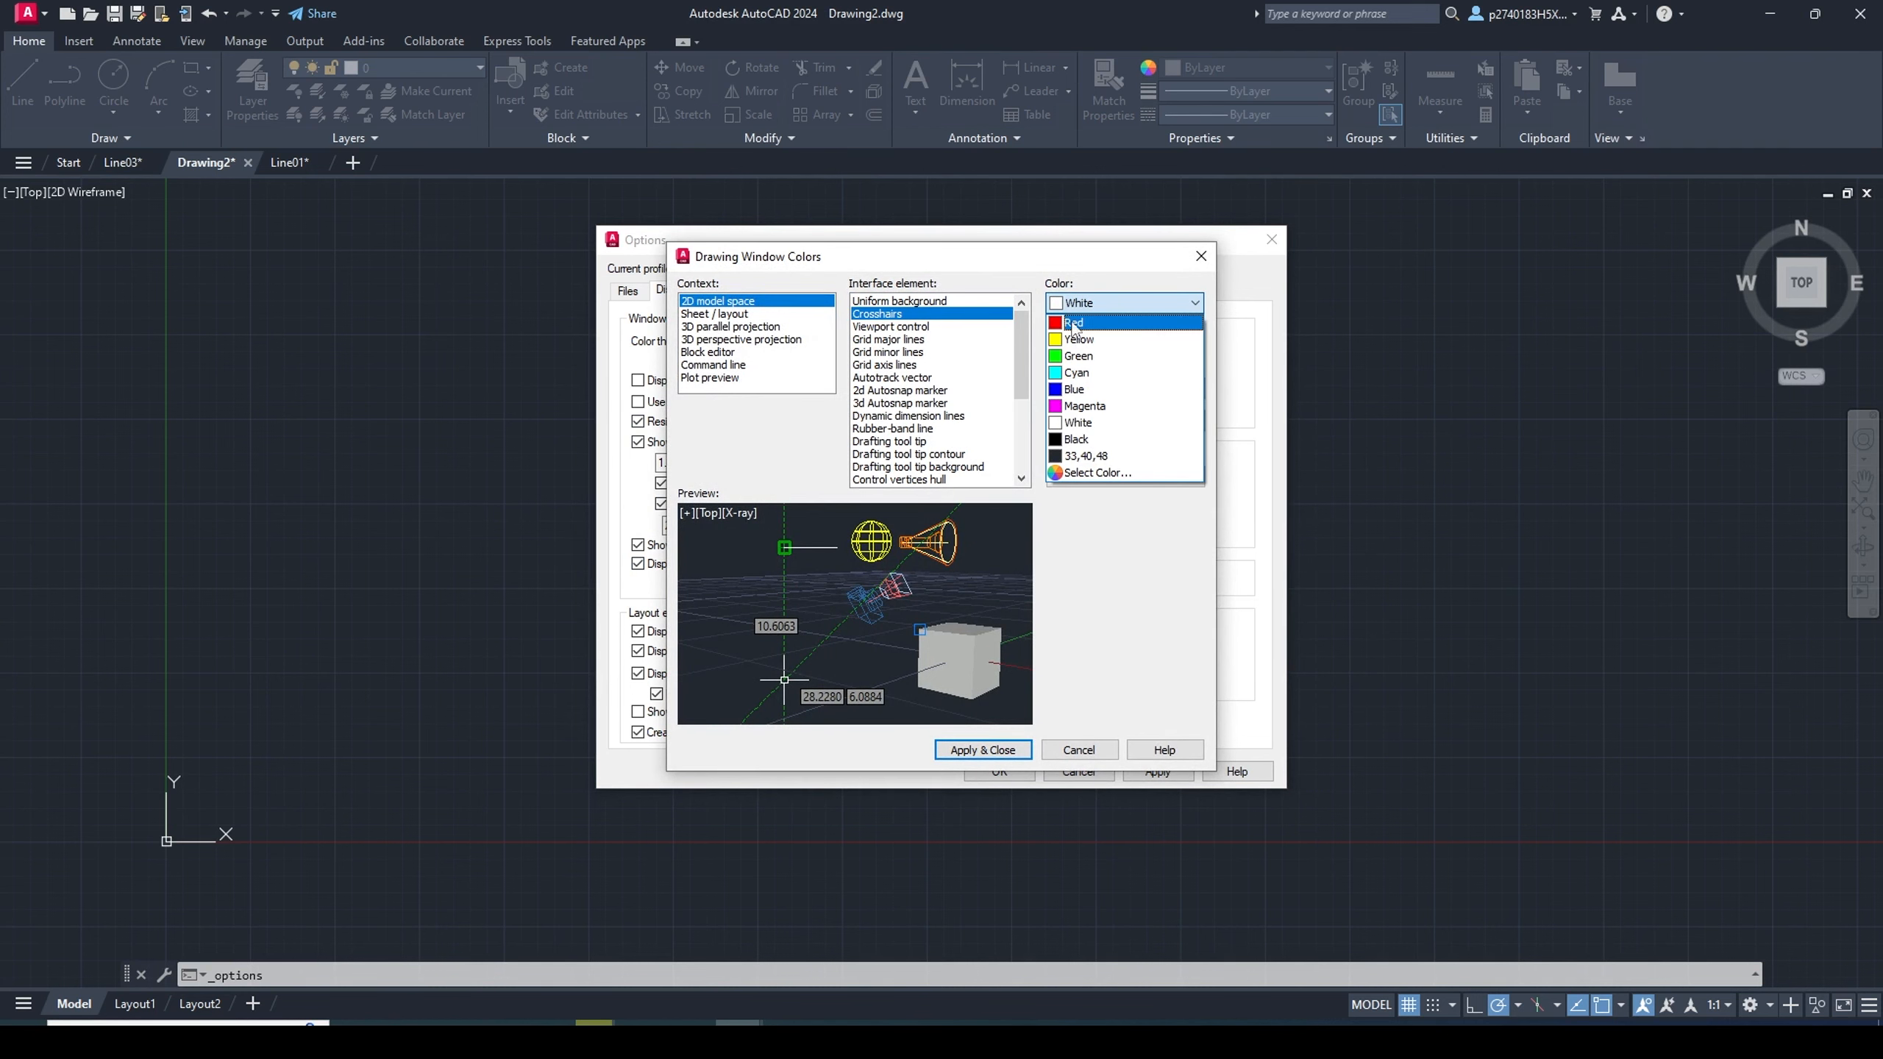
{"action": "left_click", "coordinate": [1128, 322]}
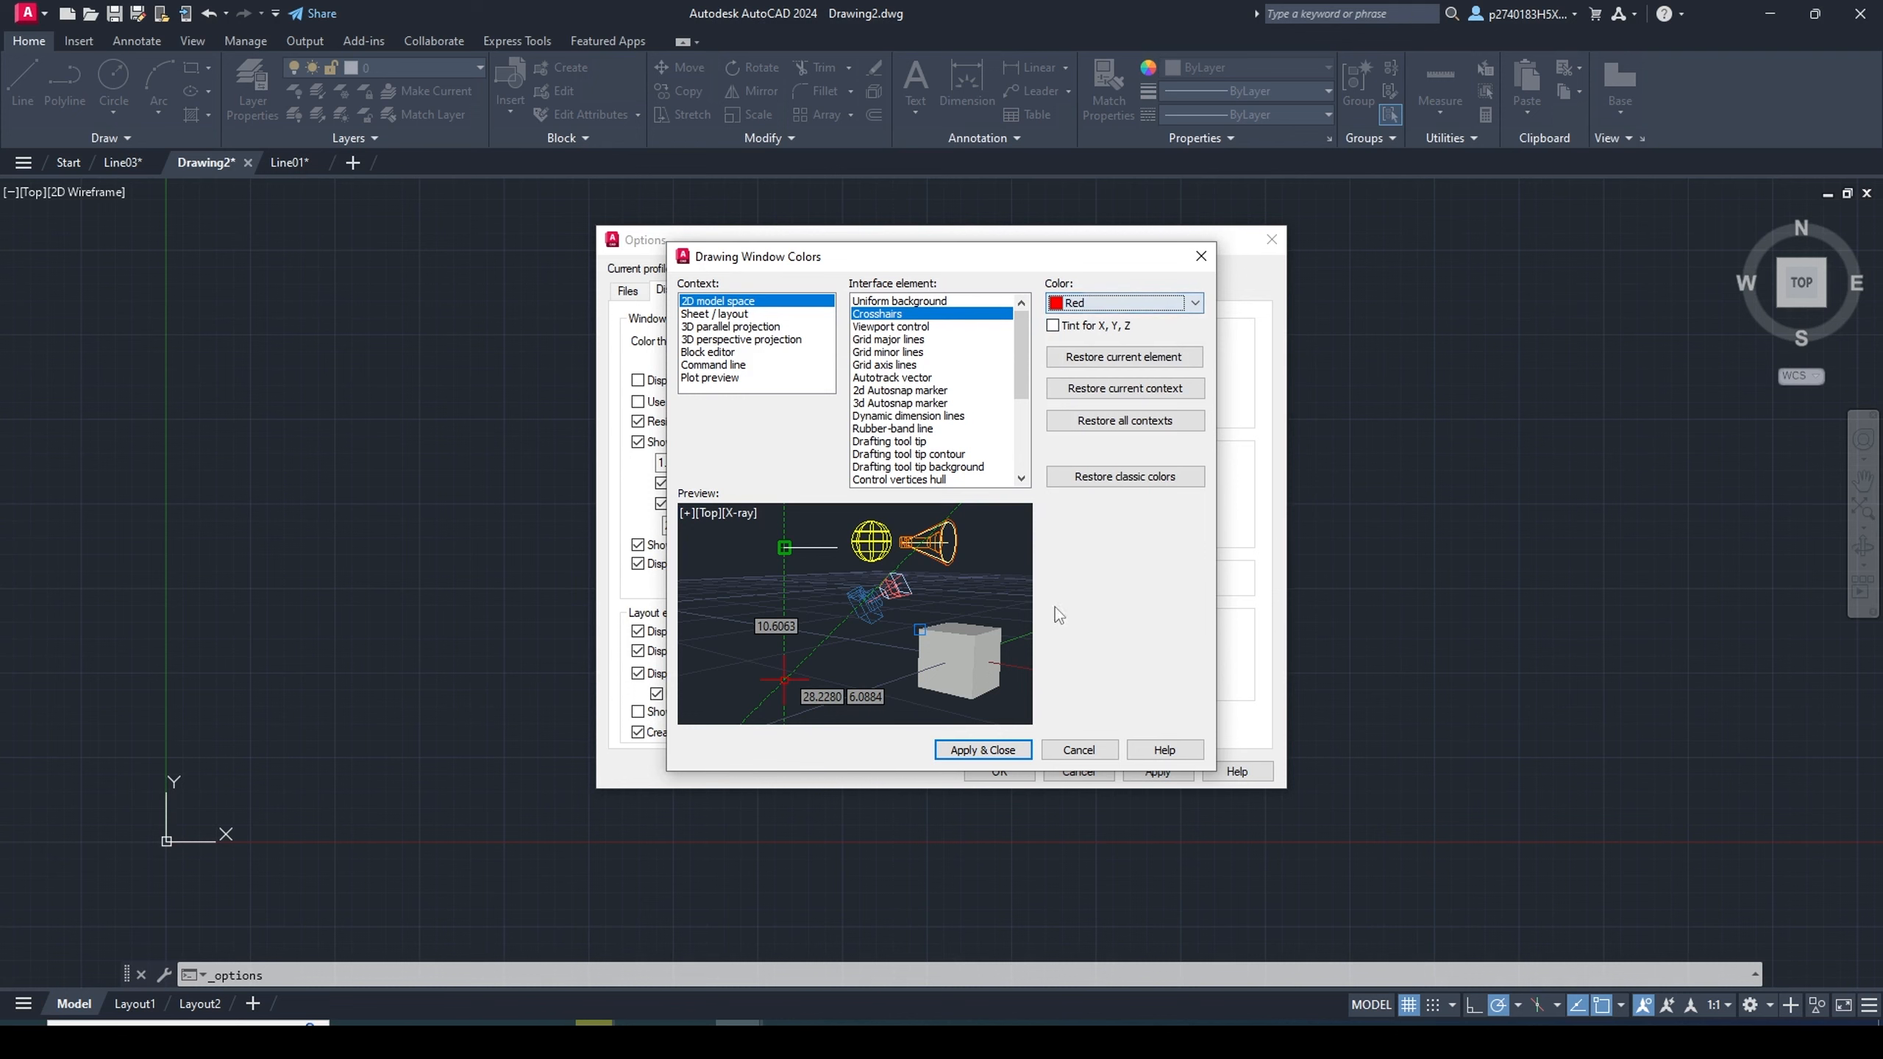
{"action": "left_click", "coordinate": [1021, 749]}
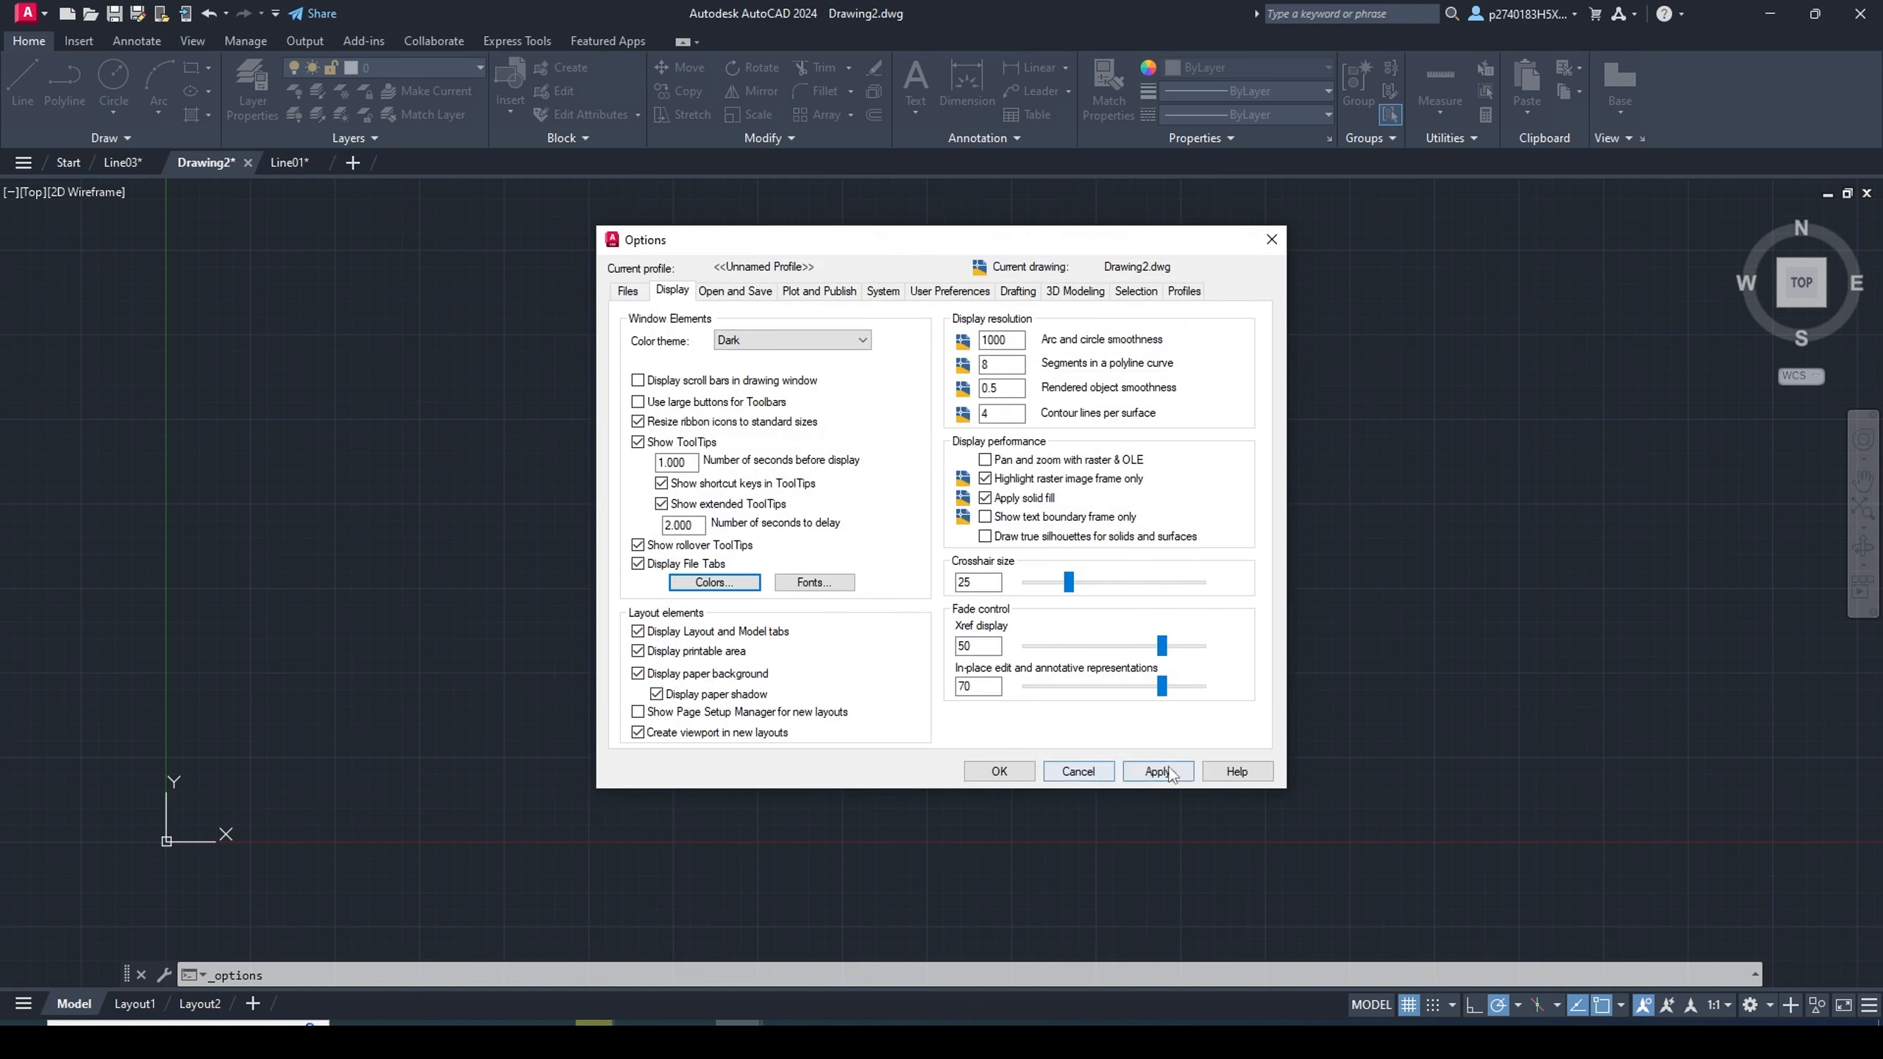
{"action": "left_click", "coordinate": [1023, 774]}
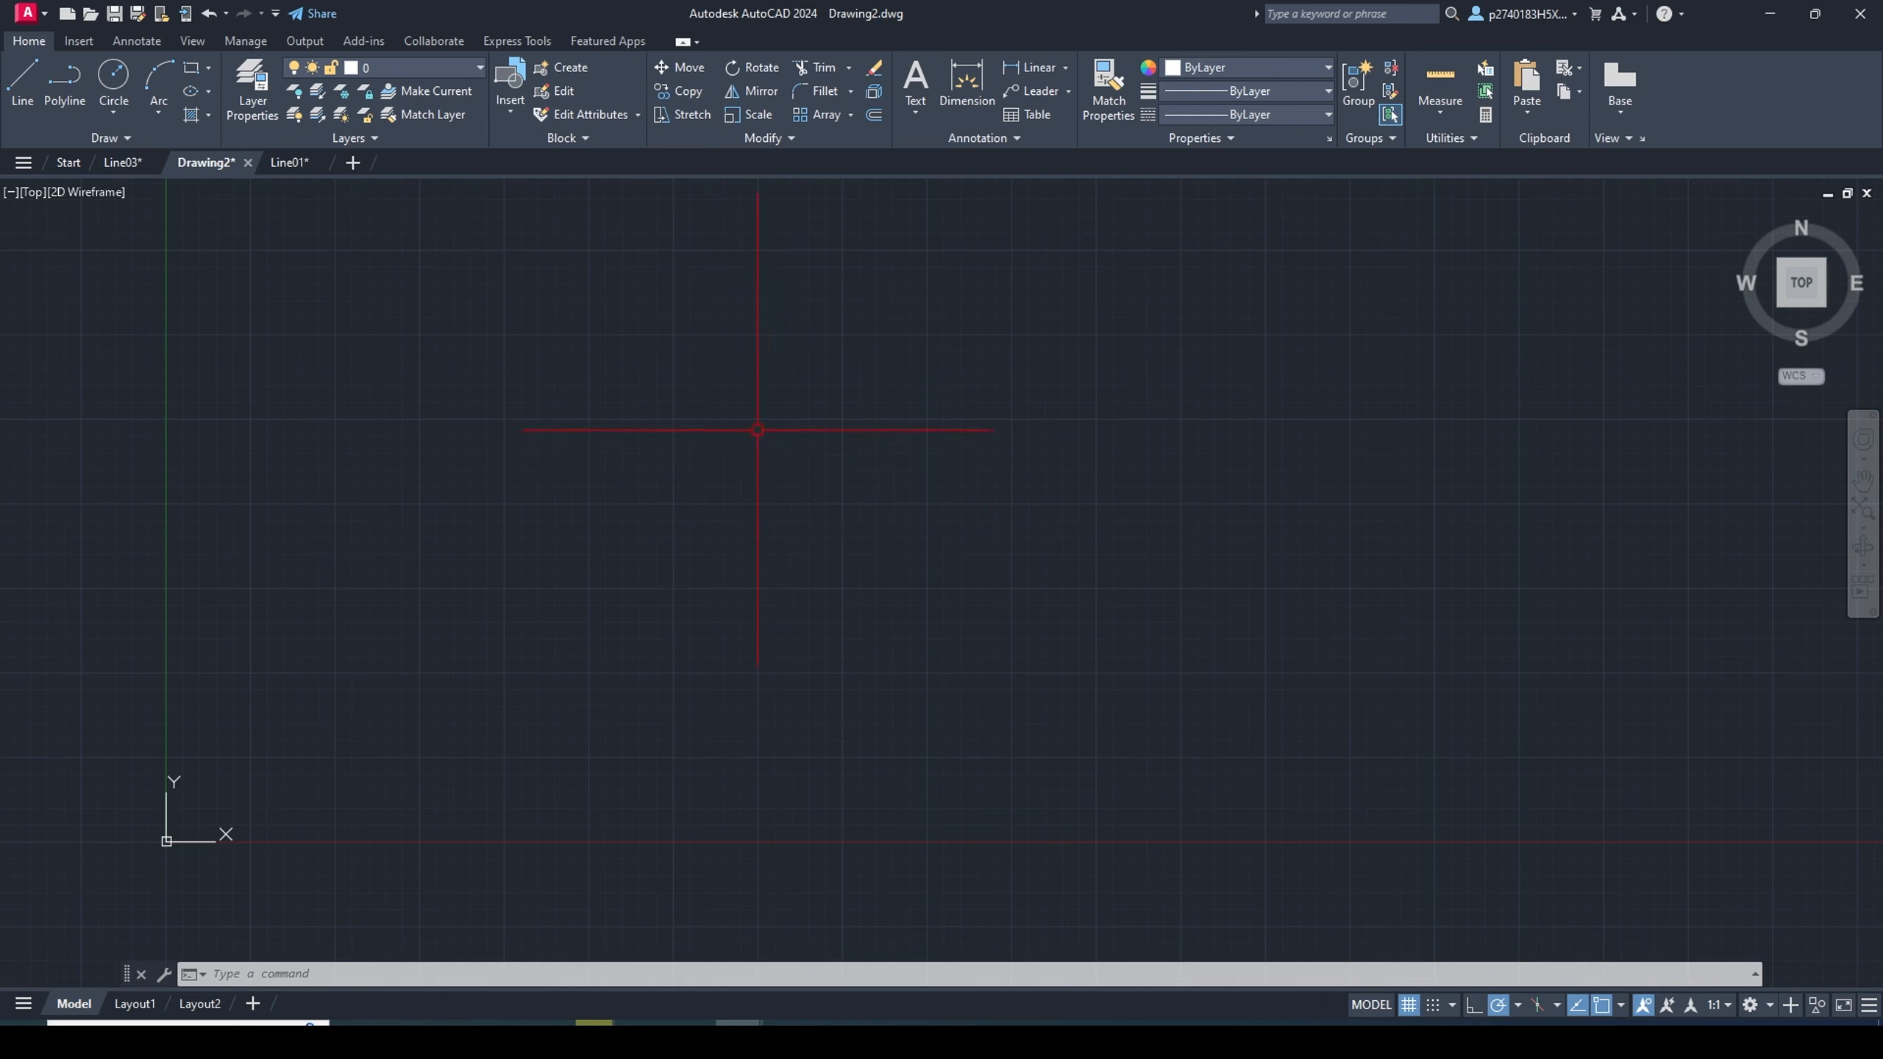
Enlarge the pickbox a little in the selection options and apply the change
{"action": "right_click", "coordinate": [889, 458]}
{"action": "left_click", "coordinate": [997, 808]}
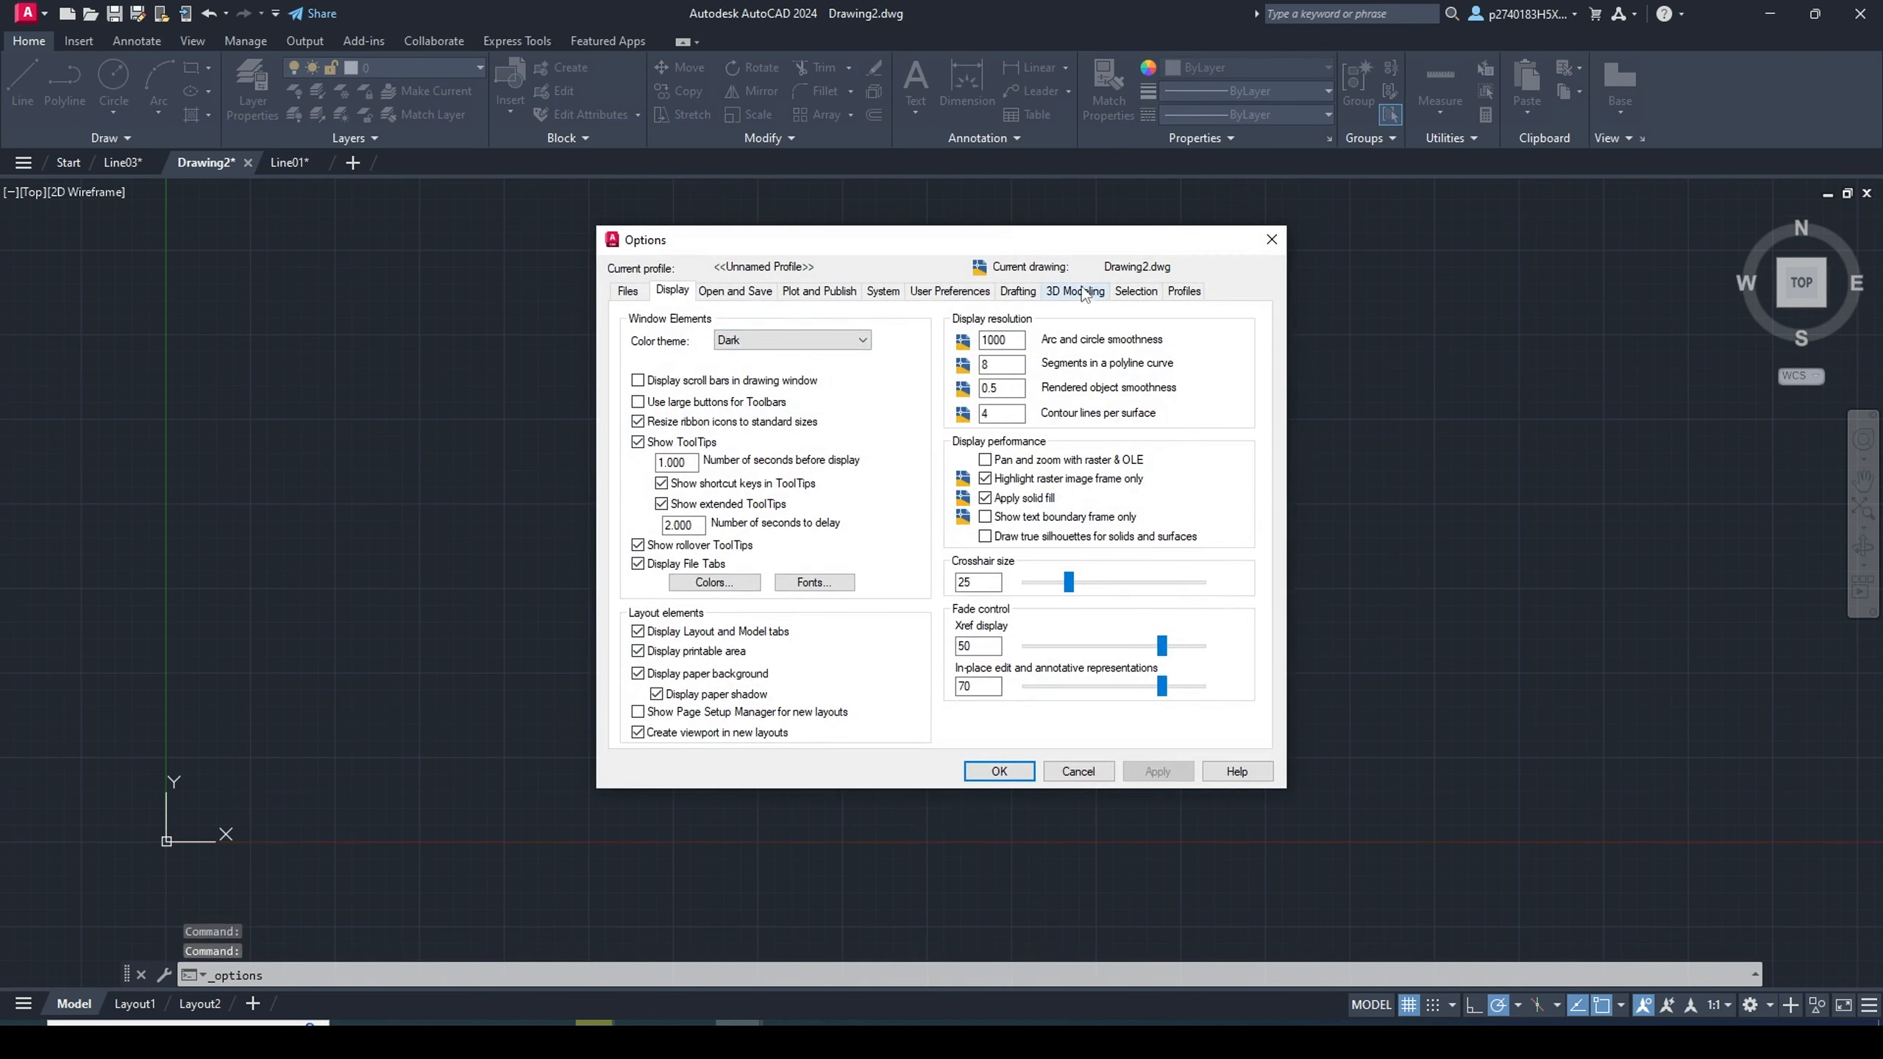
{"action": "left_click", "coordinate": [1134, 290]}
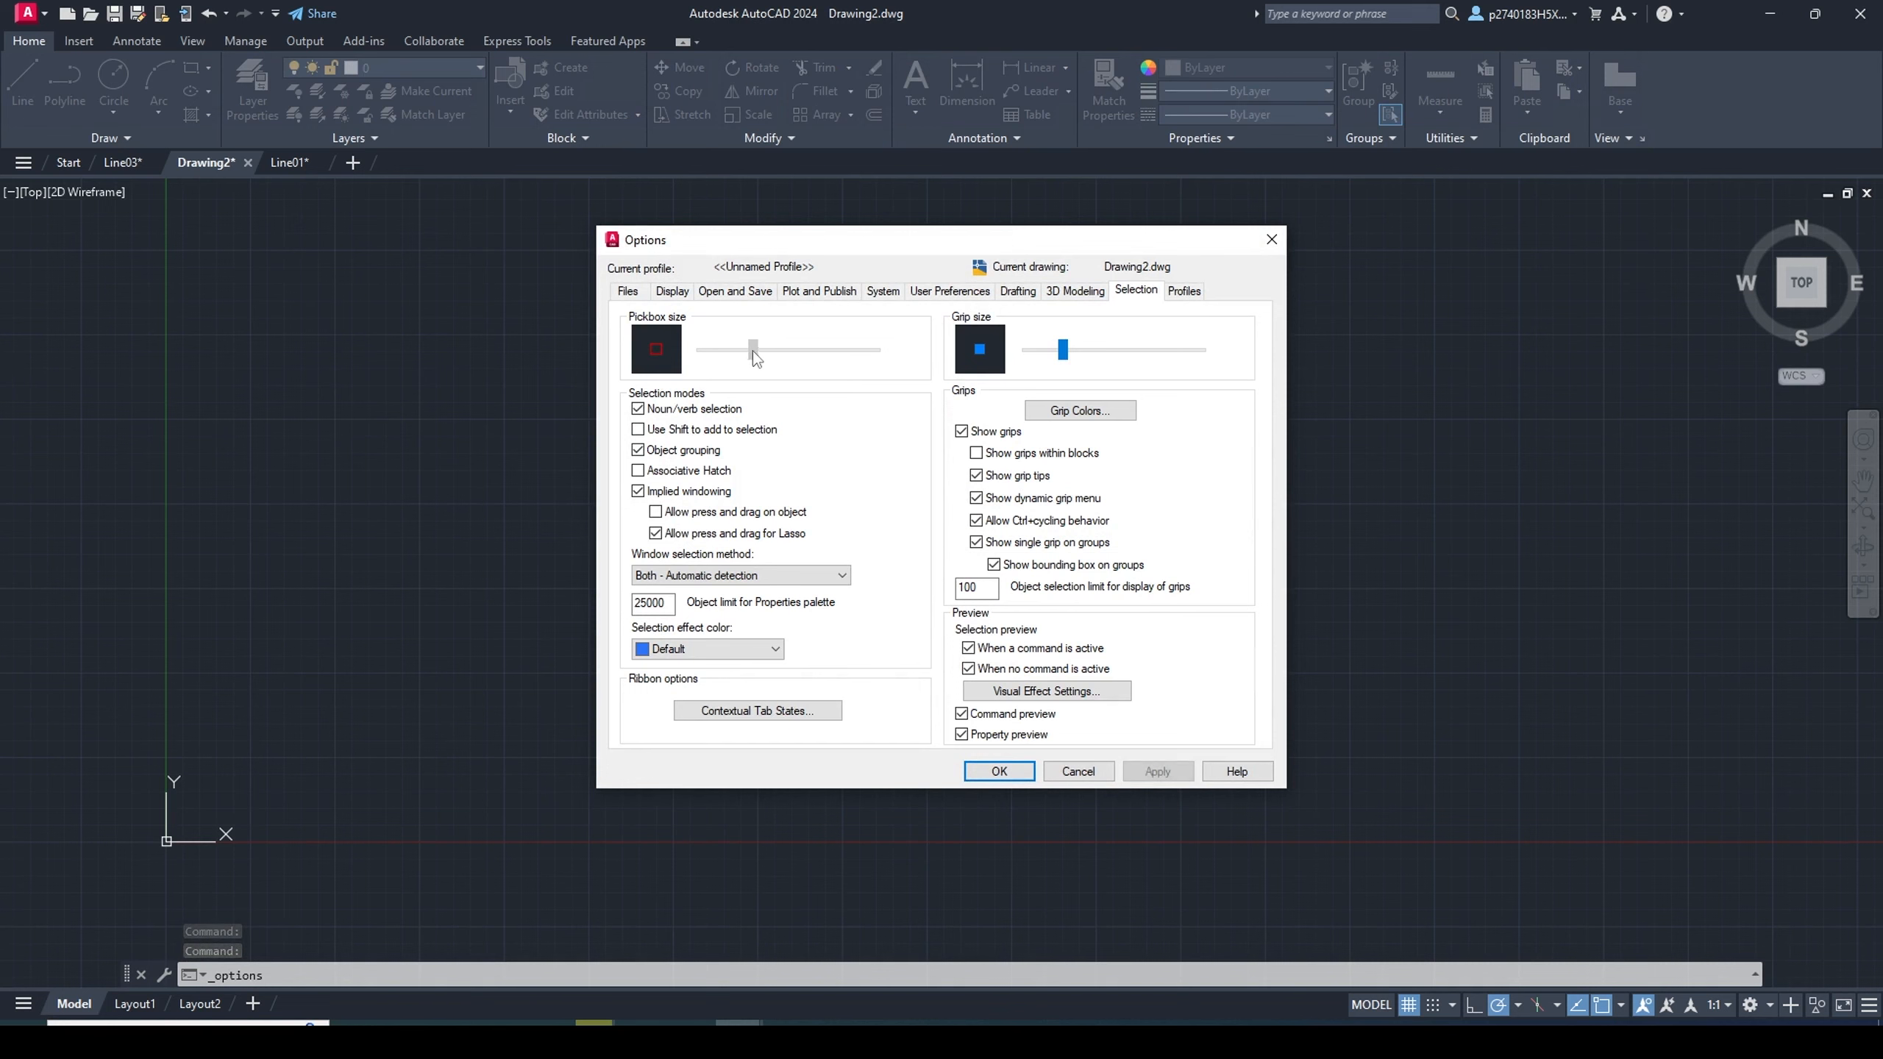
{"action": "left_click_drag", "start_coordinate": [755, 357], "coordinate": [765, 352]}
{"action": "left_click", "coordinate": [1139, 772]}
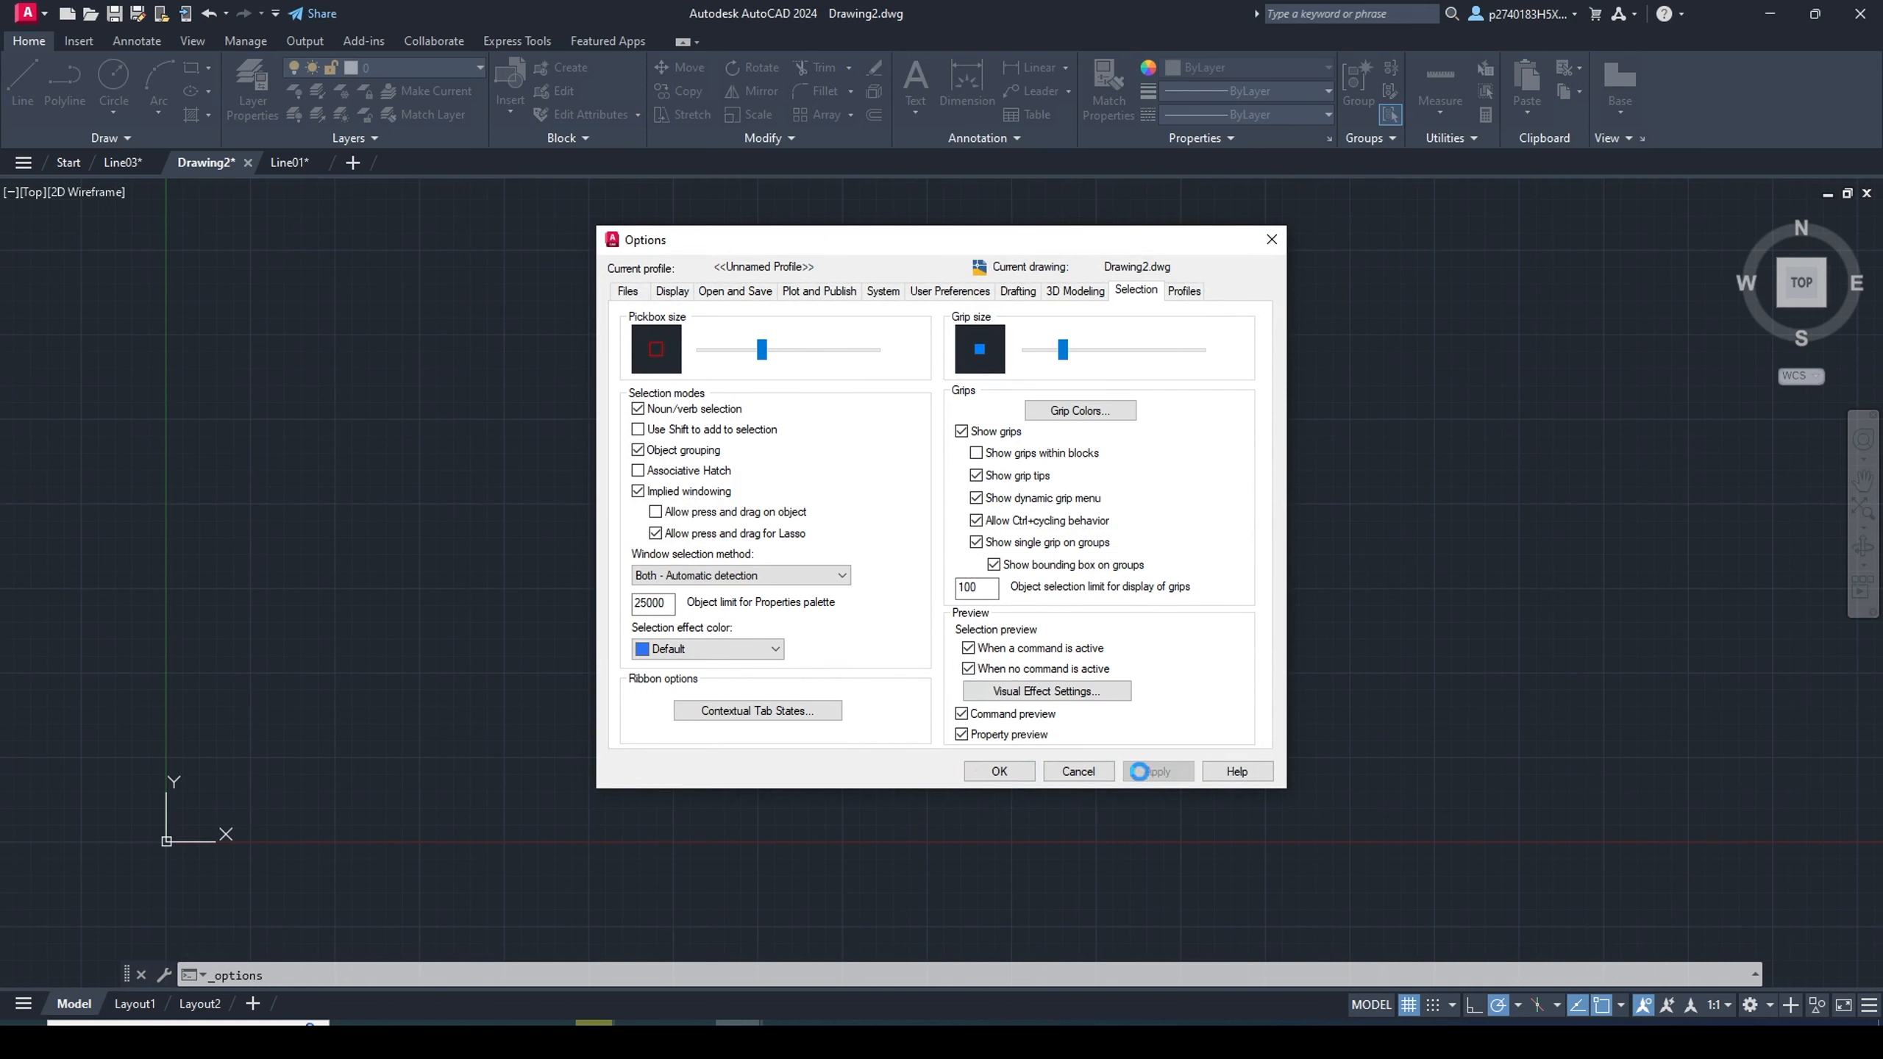
{"action": "left_click", "coordinate": [999, 772]}
Reopen the options, increase the pickbox further to about the middle of its size range, and apply the change
{"action": "right_click", "coordinate": [937, 517]}
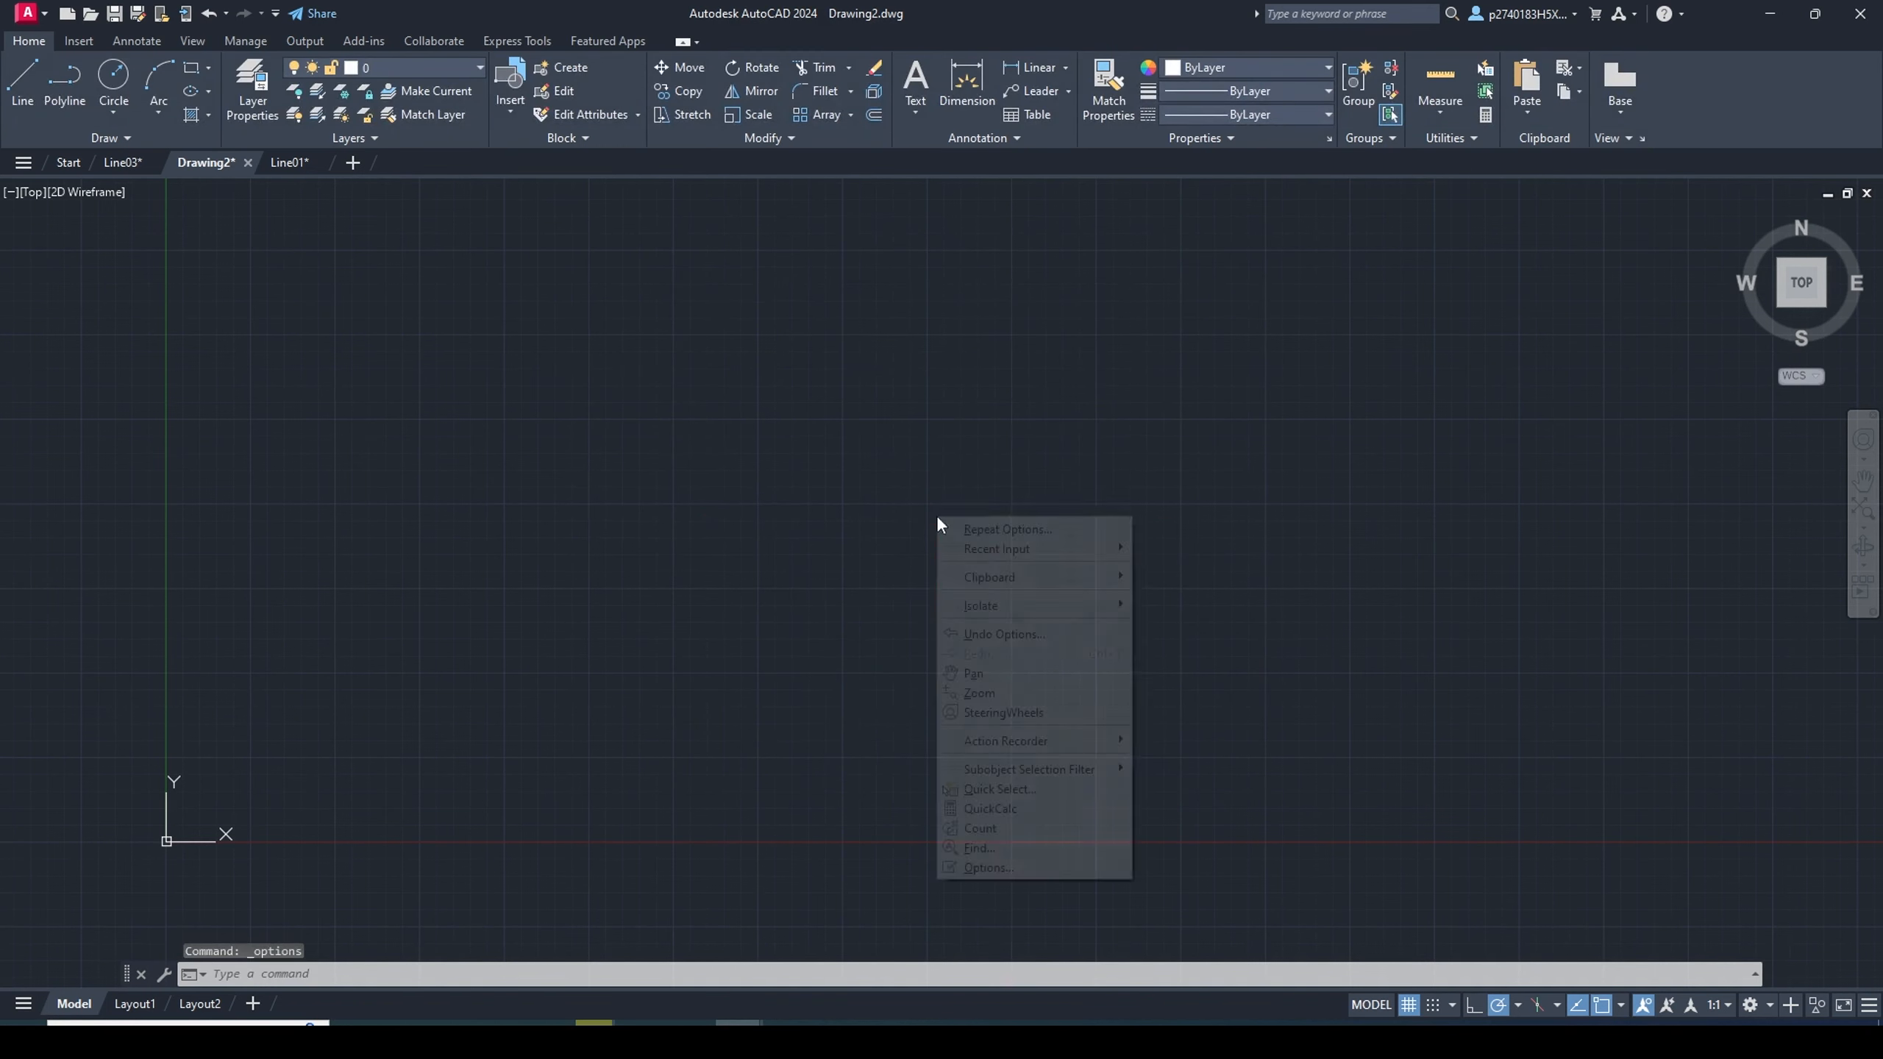
{"action": "left_click", "coordinate": [1025, 868]}
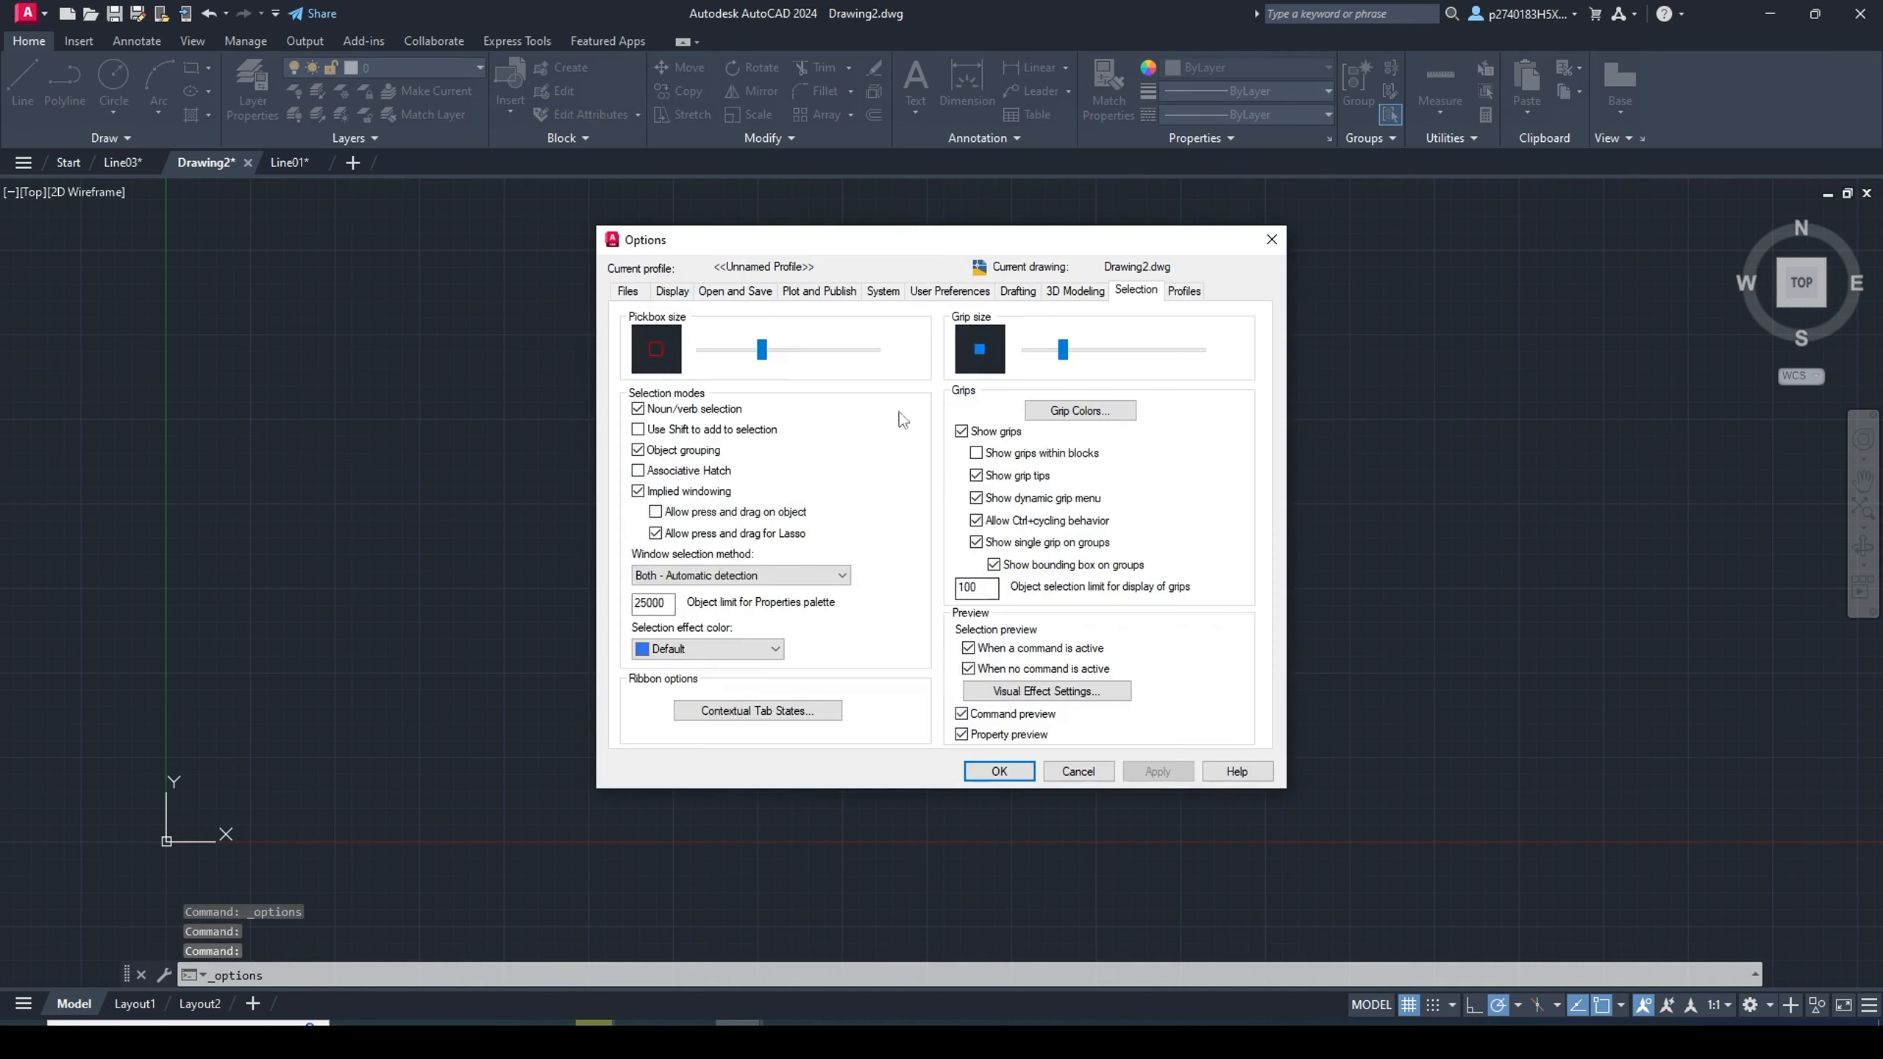
{"action": "left_click", "coordinate": [789, 350]}
{"action": "left_click", "coordinate": [1157, 771]}
{"action": "left_click", "coordinate": [999, 771]}
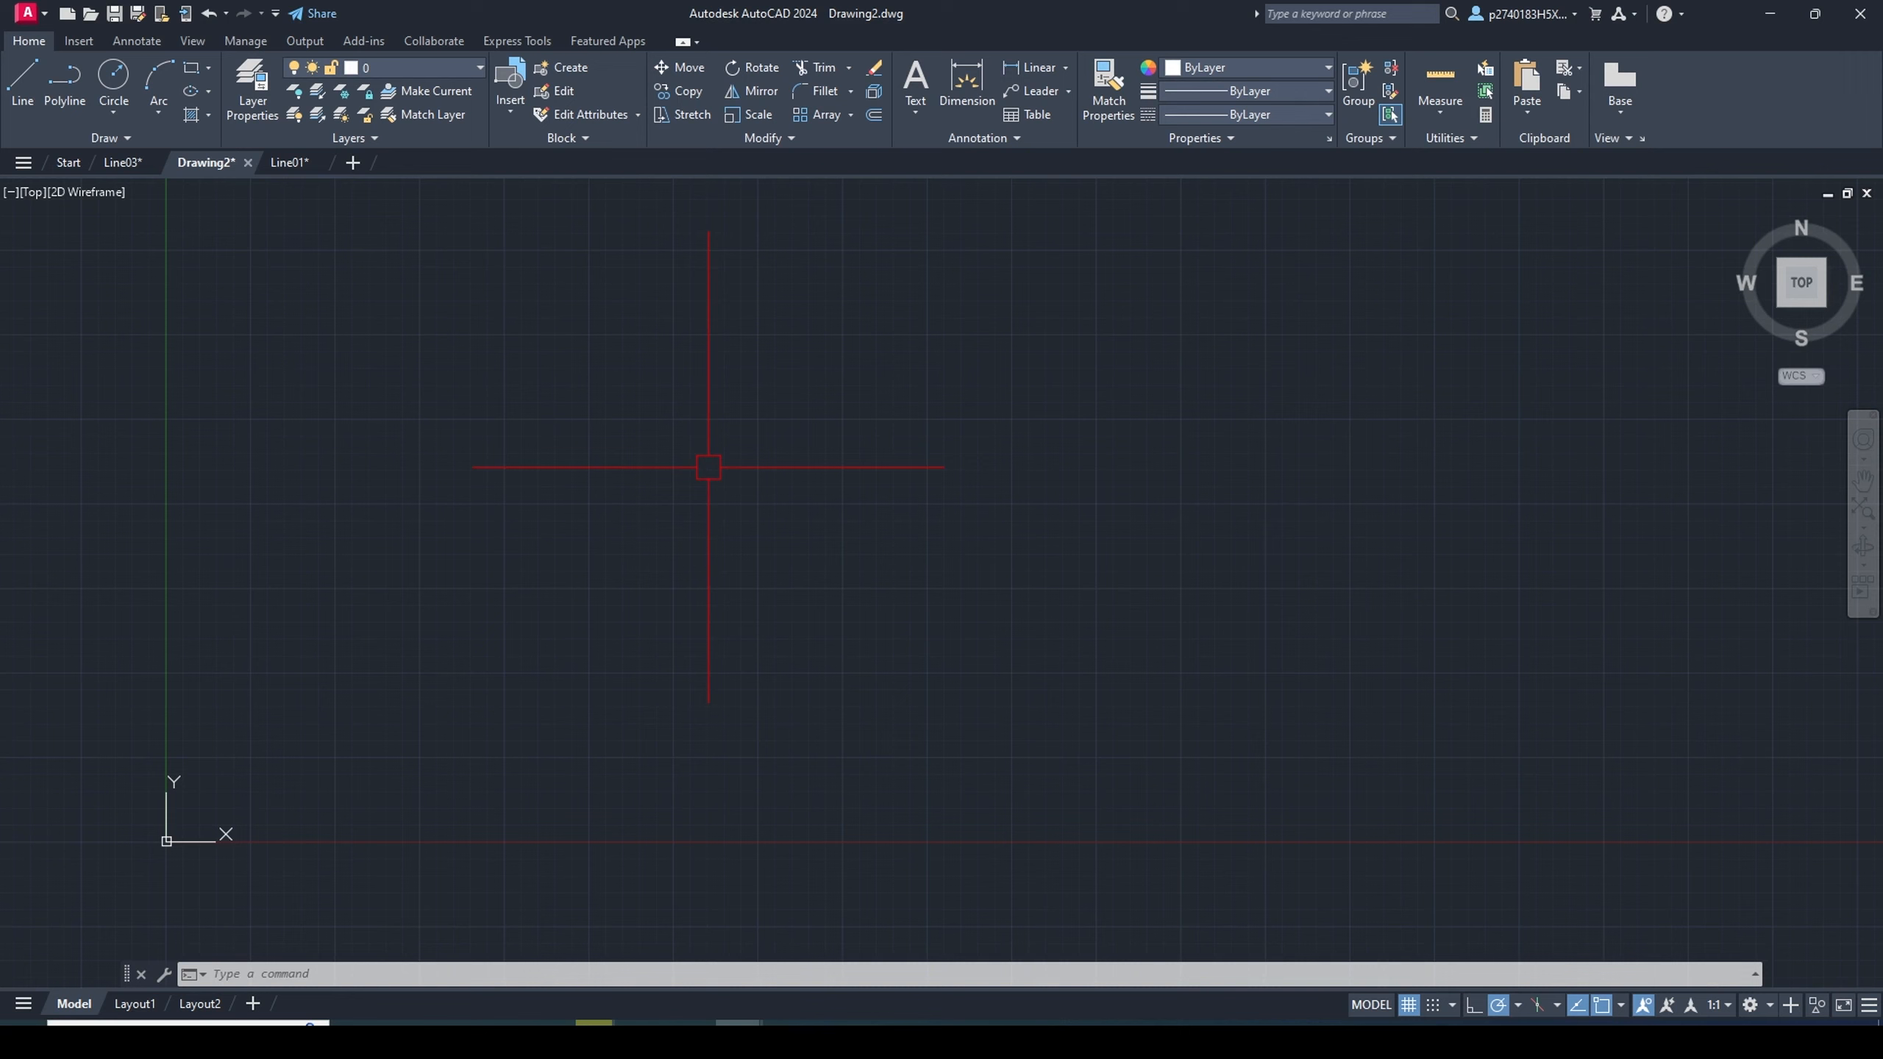
Draw a zigzag of four connected line segments in the middle of the drawing area and finish the Line command
{"action": "left_click", "coordinate": [29, 81]}
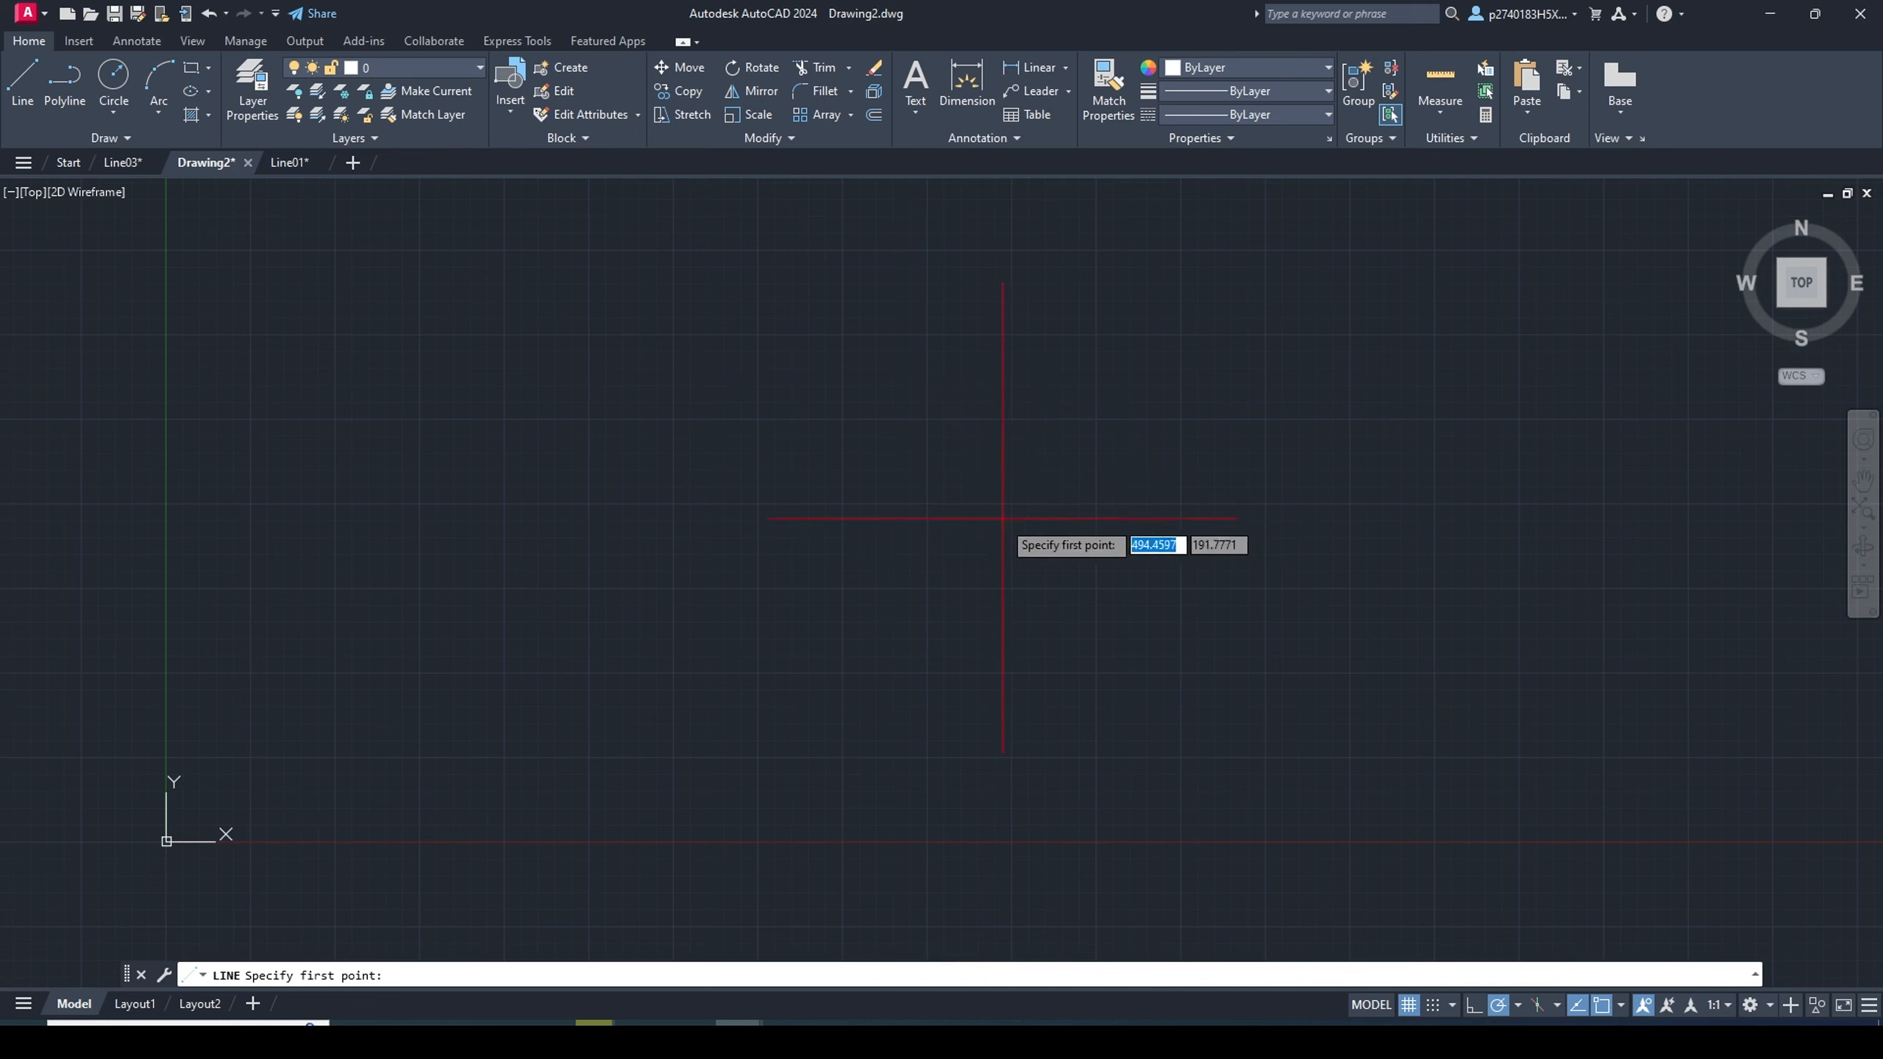
{"action": "left_click", "coordinate": [933, 394]}
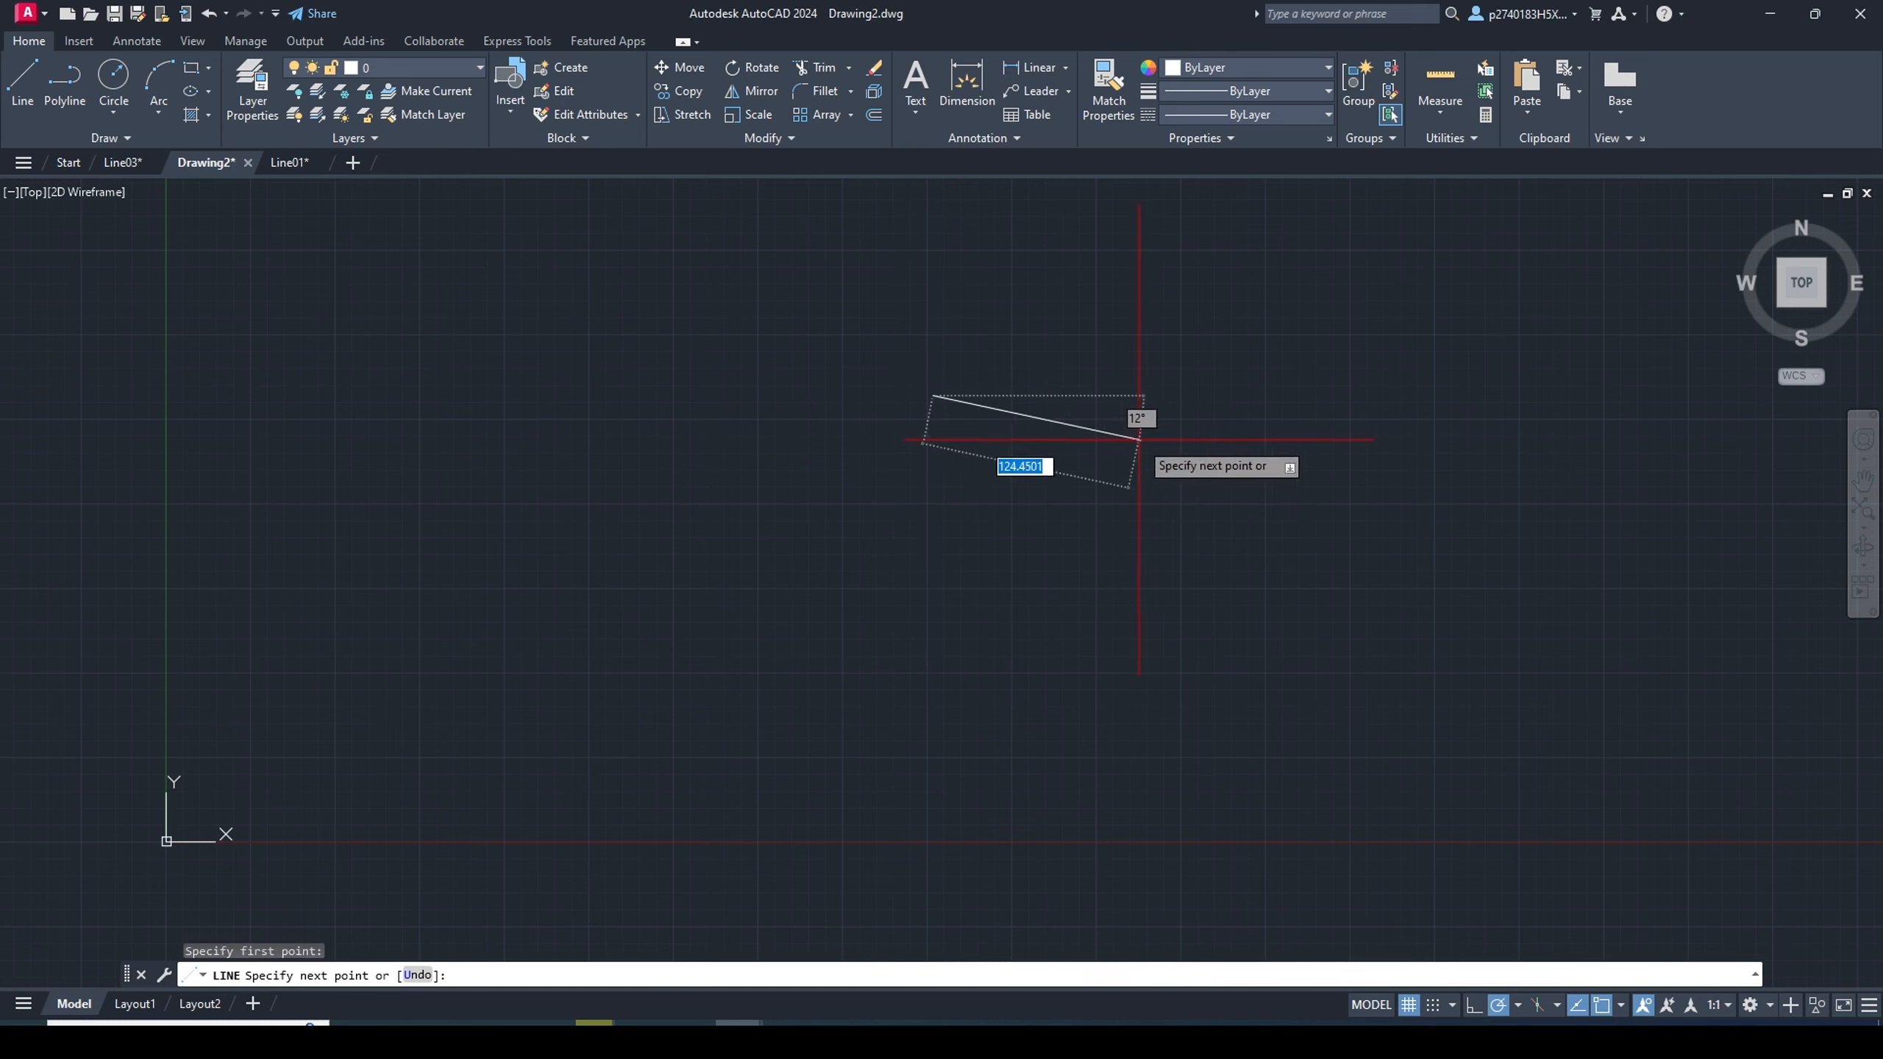
{"action": "left_click", "coordinate": [1145, 444]}
{"action": "left_click", "coordinate": [994, 583]}
{"action": "left_click", "coordinate": [1195, 602]}
{"action": "left_click", "coordinate": [1066, 718]}
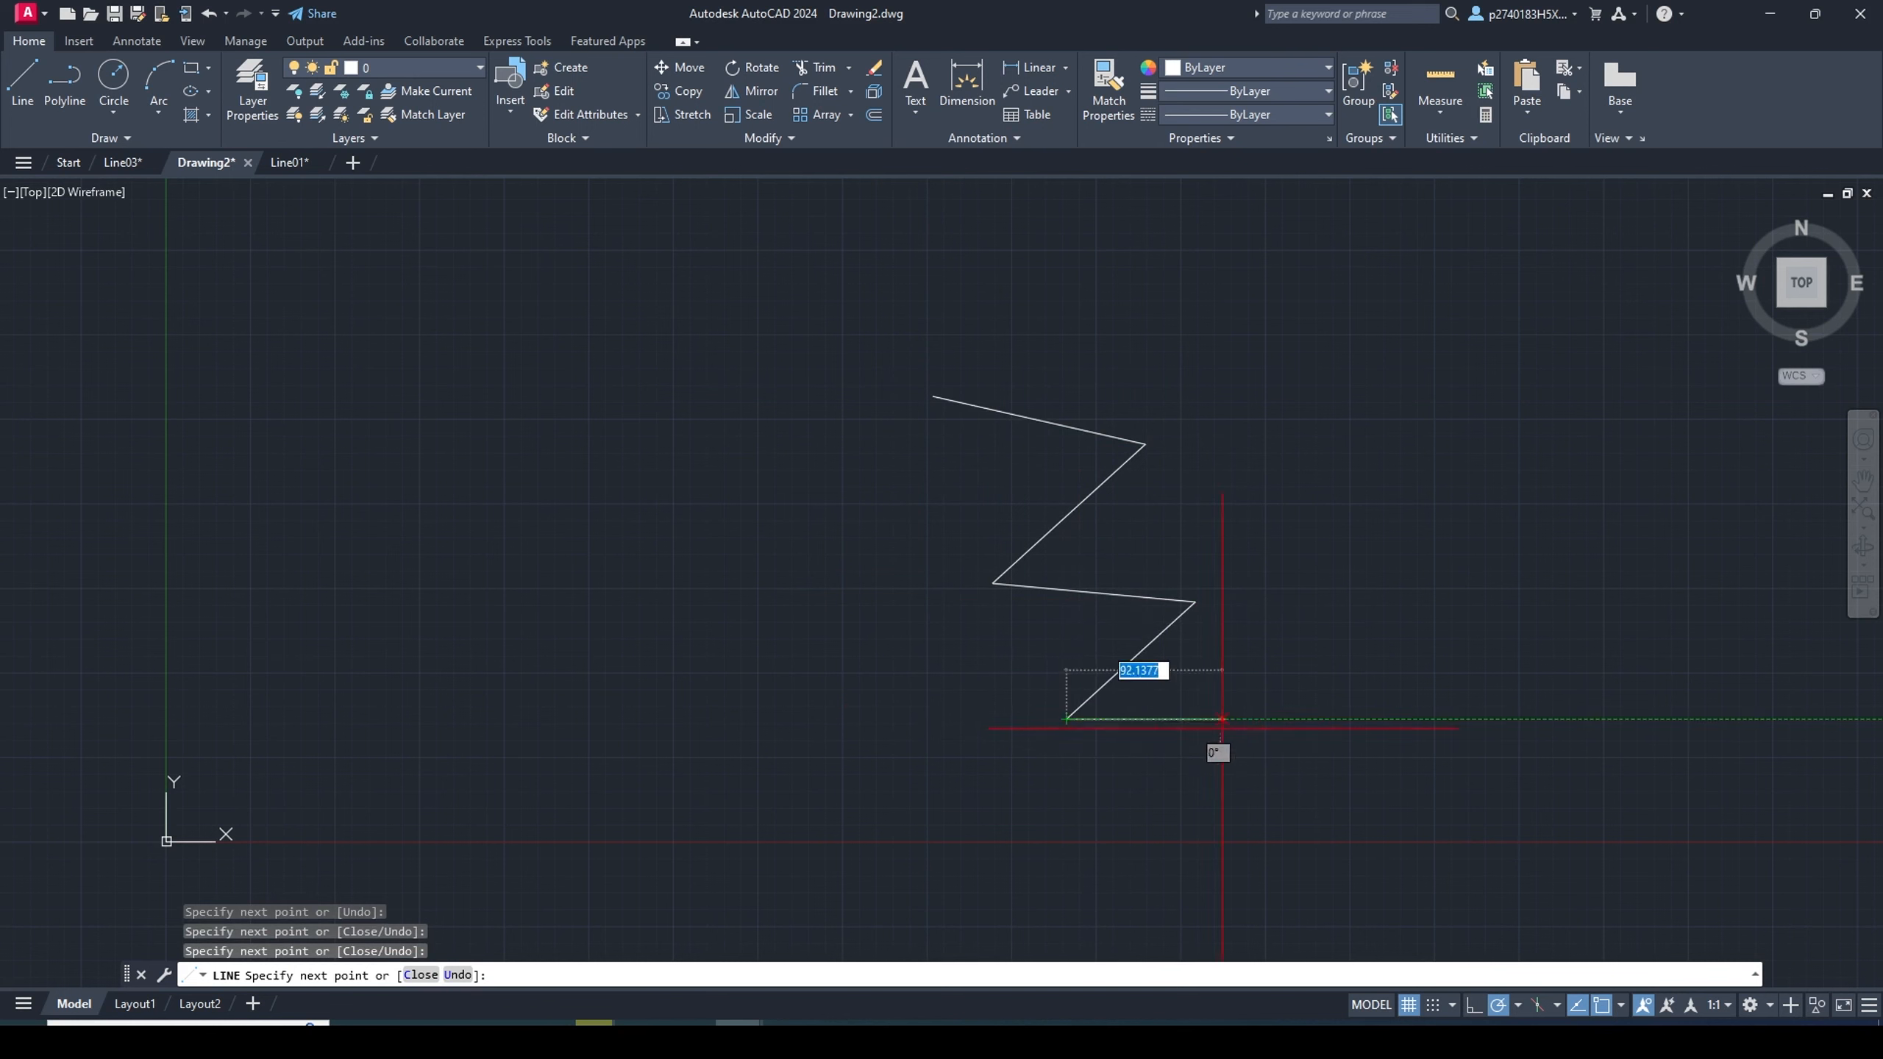
{"action": "right_click", "coordinate": [1325, 652]}
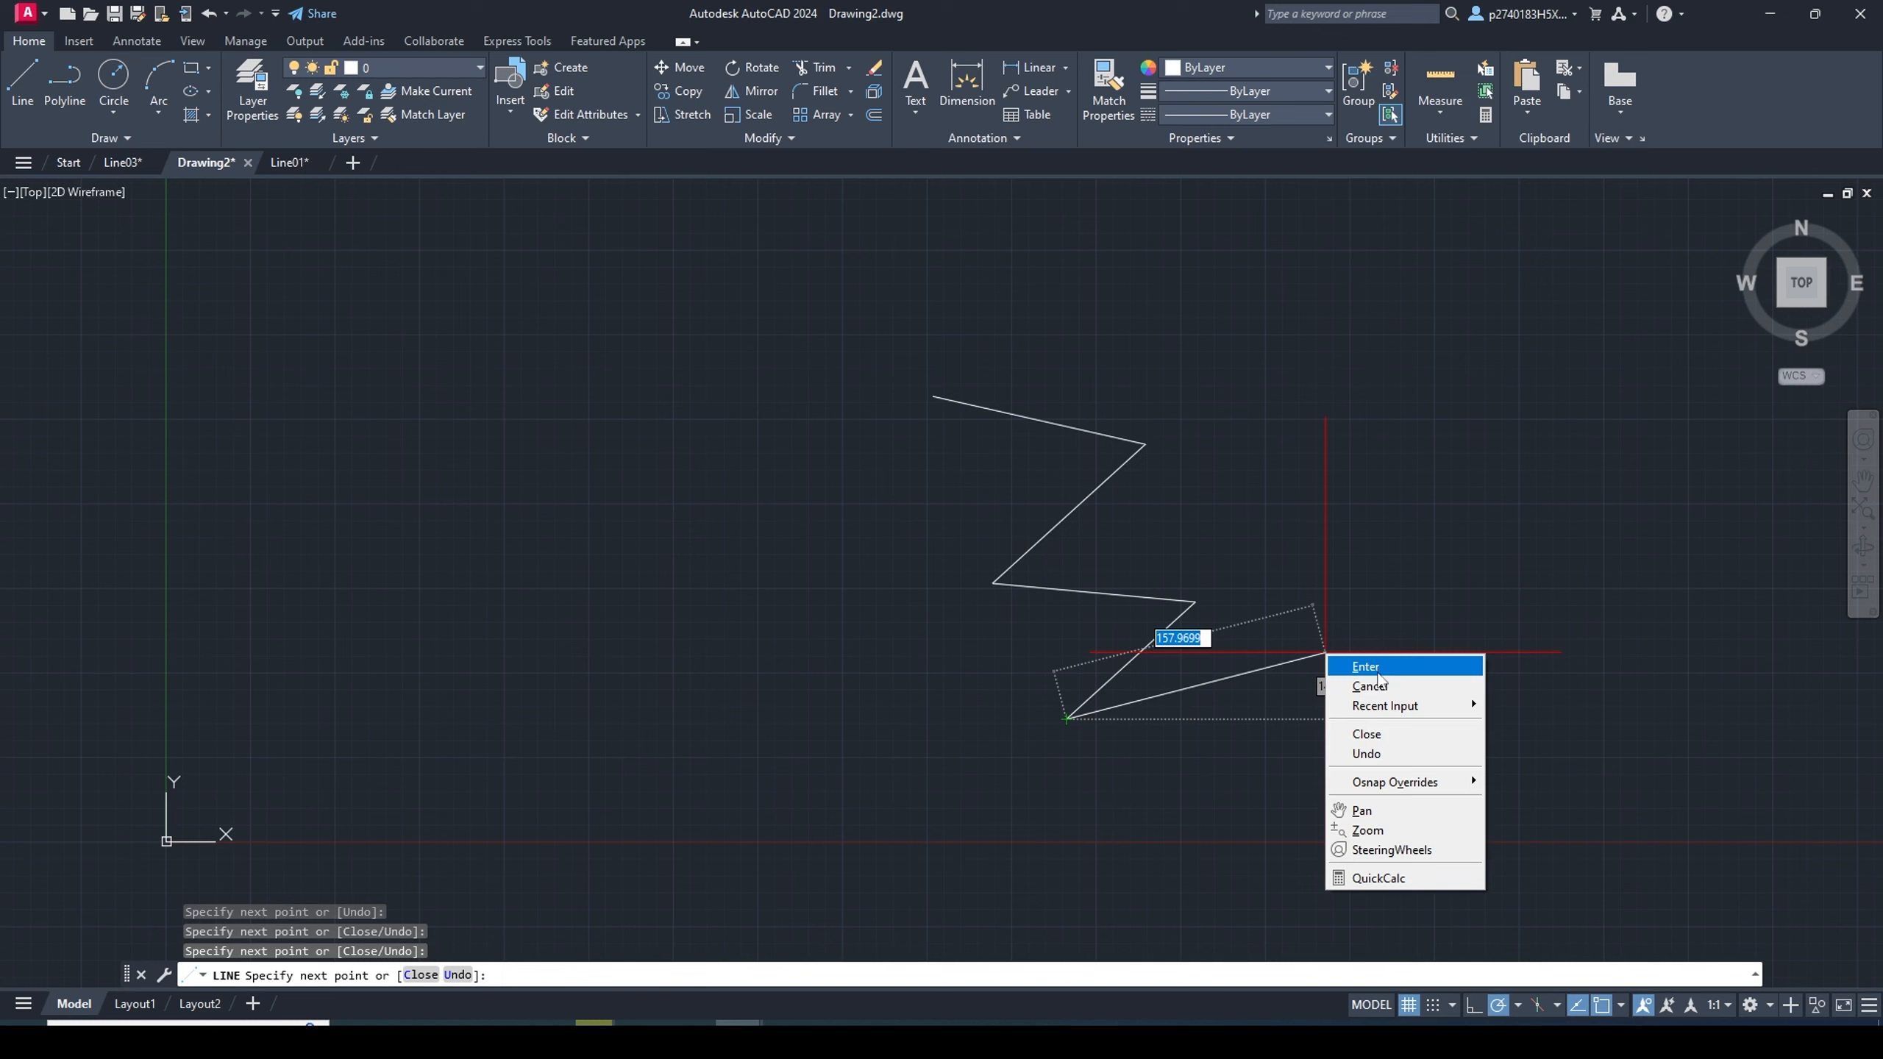
{"action": "left_click", "coordinate": [1378, 671]}
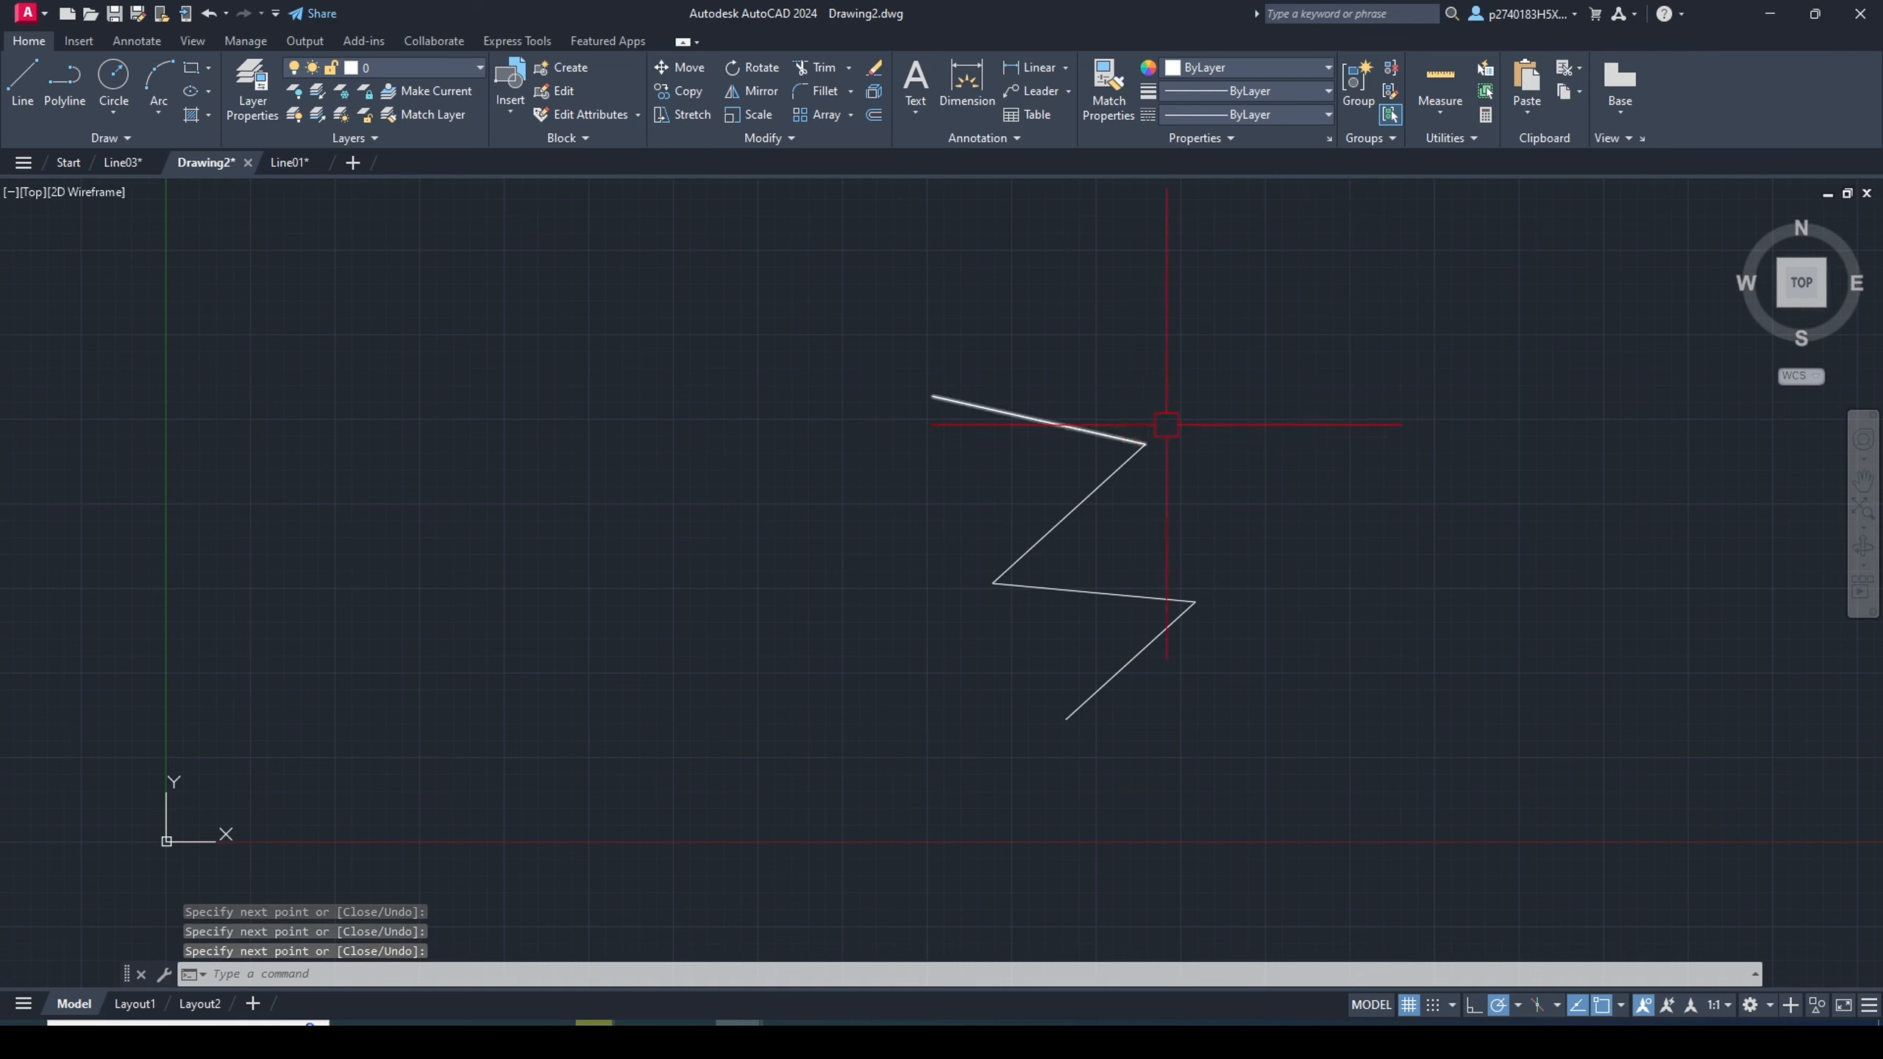
Select all four zigzag line segments with a crossing window and erase them
{"action": "left_click", "coordinate": [1310, 344]}
{"action": "left_click", "coordinate": [894, 714]}
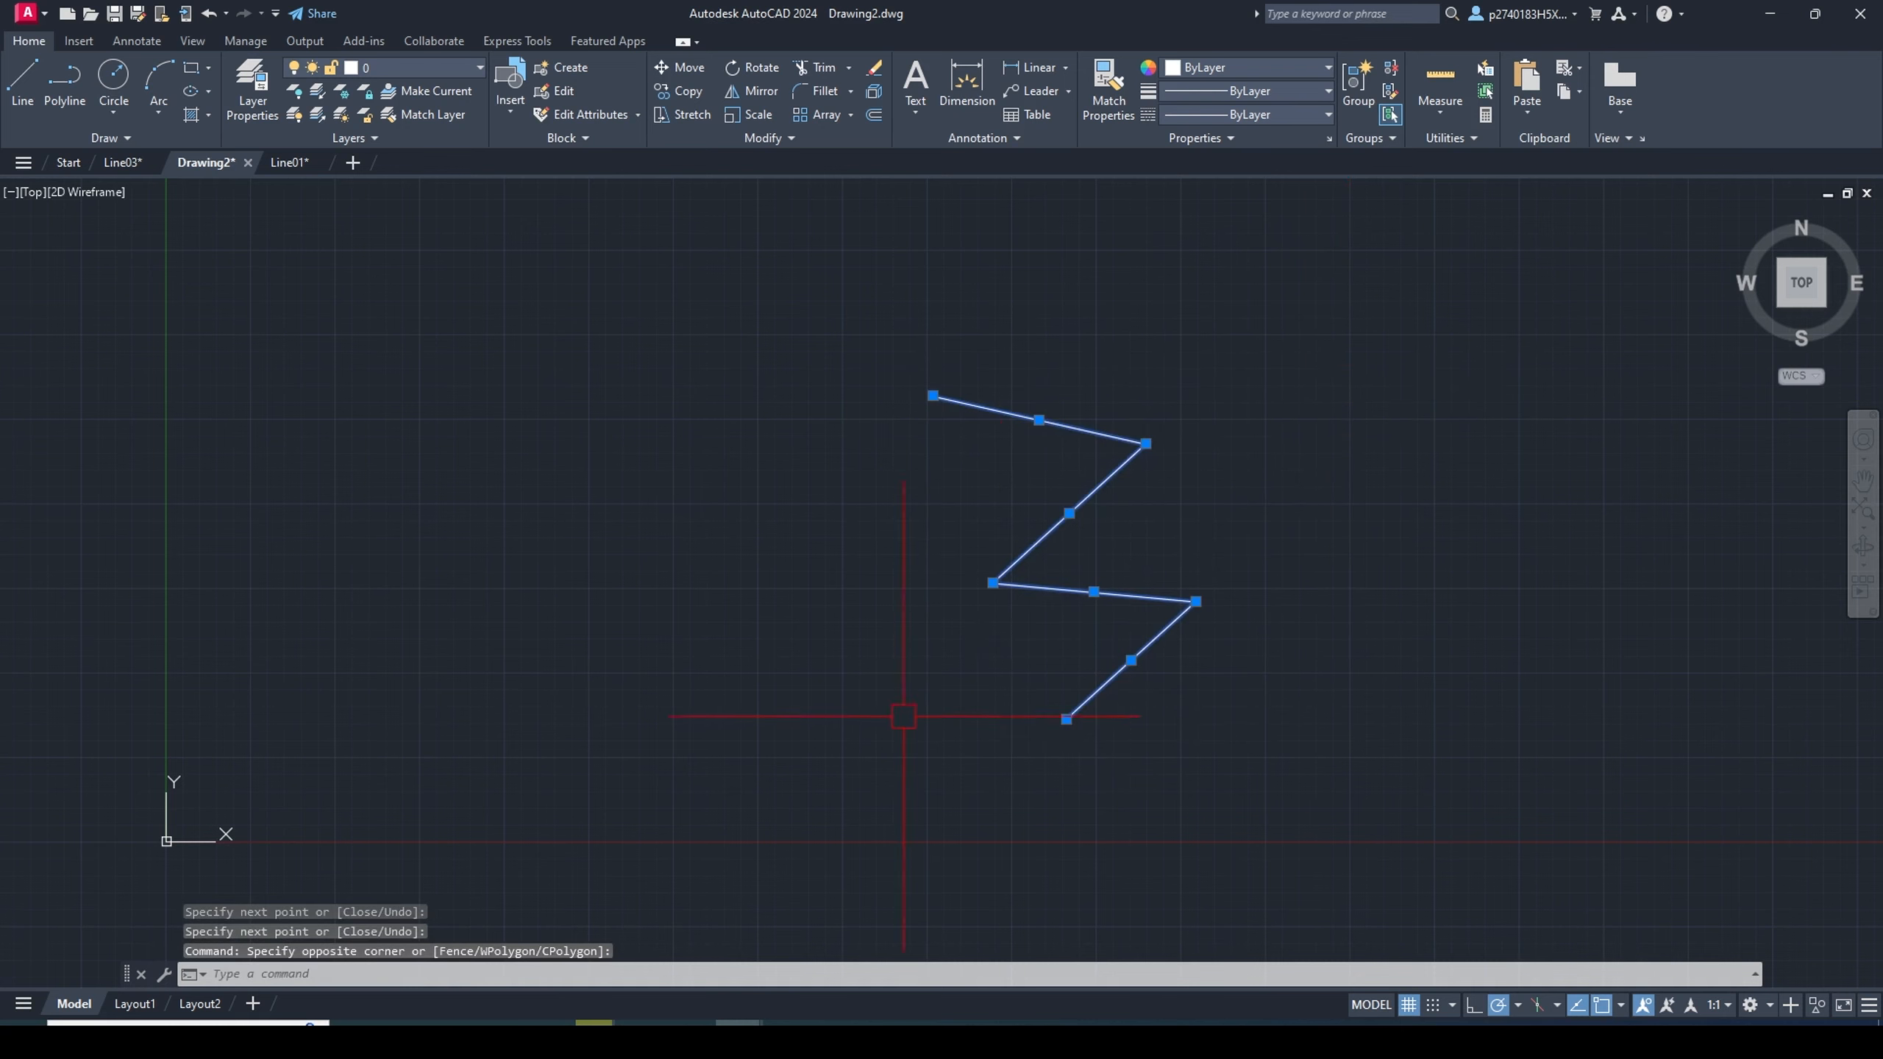
{"action": "key", "text": "Delete"}
In the options, reduce the pickbox size slightly, set the crosshair size to 12, and apply both changes
{"action": "right_click", "coordinate": [1009, 430]}
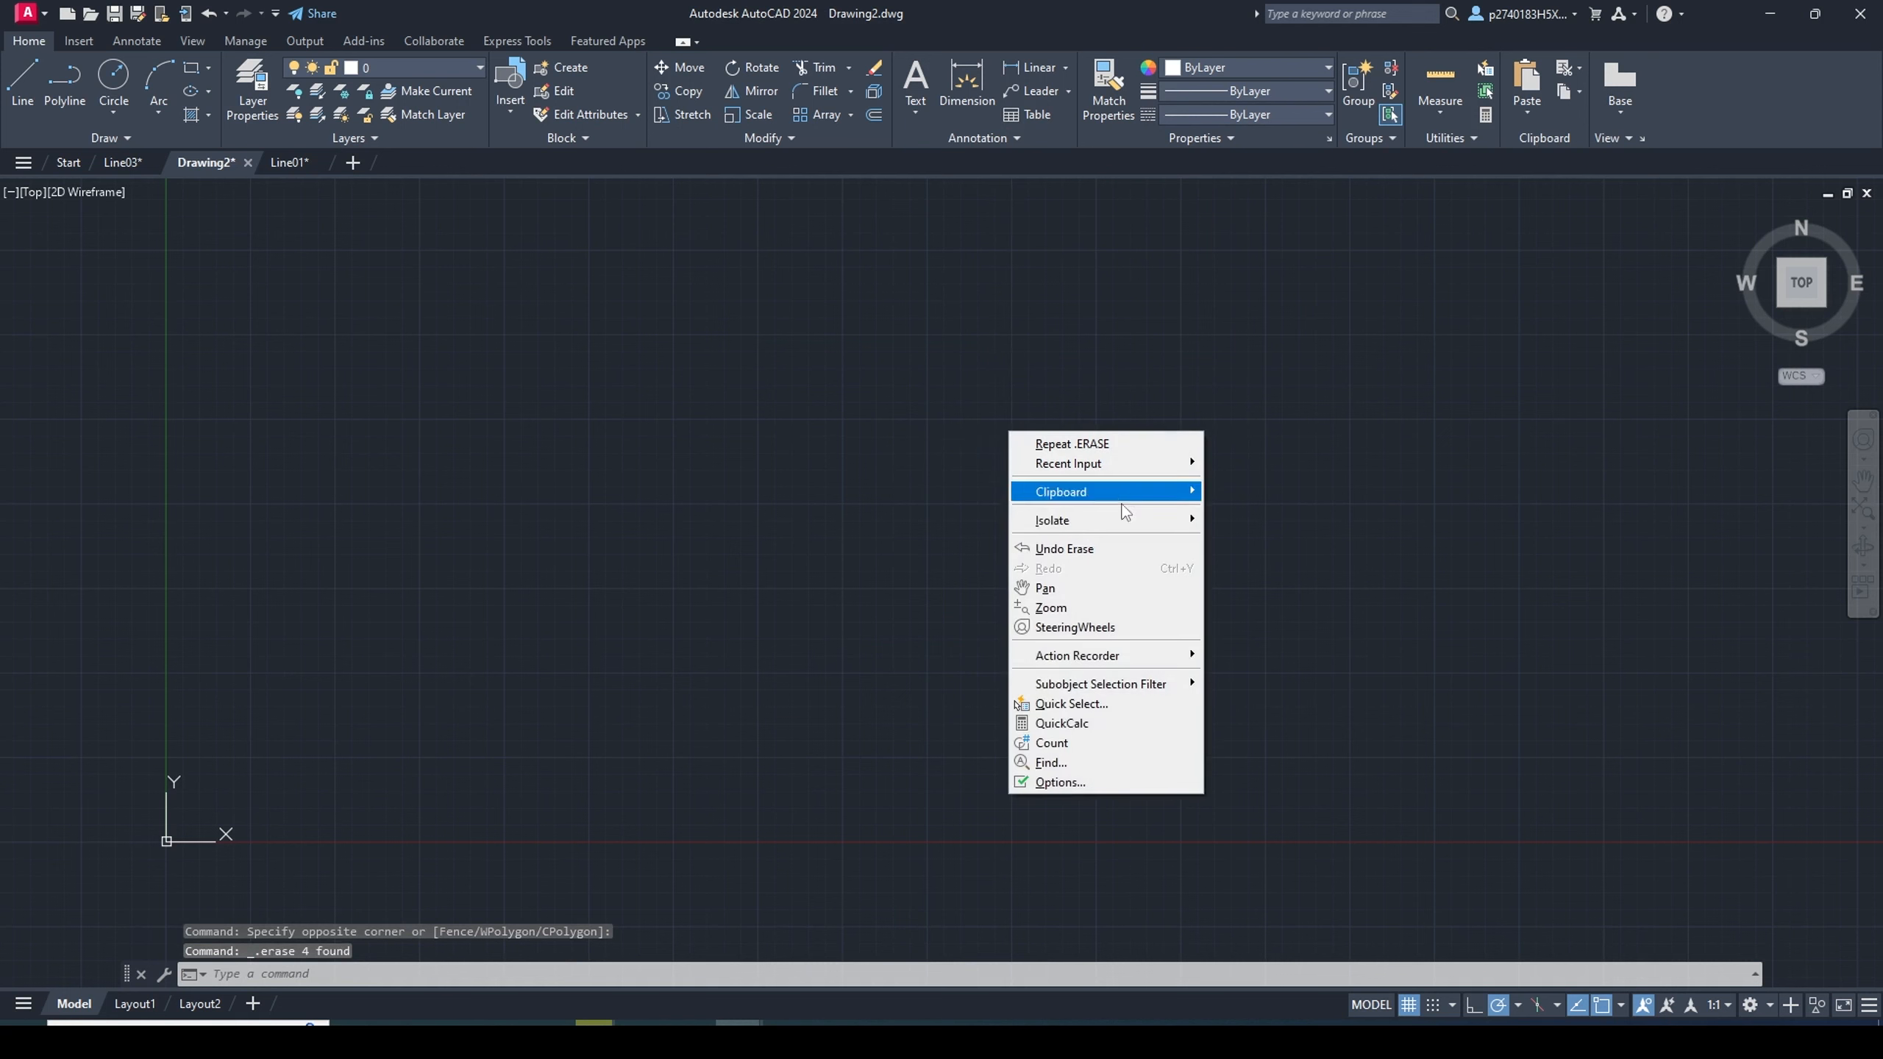
{"action": "left_click", "coordinate": [1114, 776]}
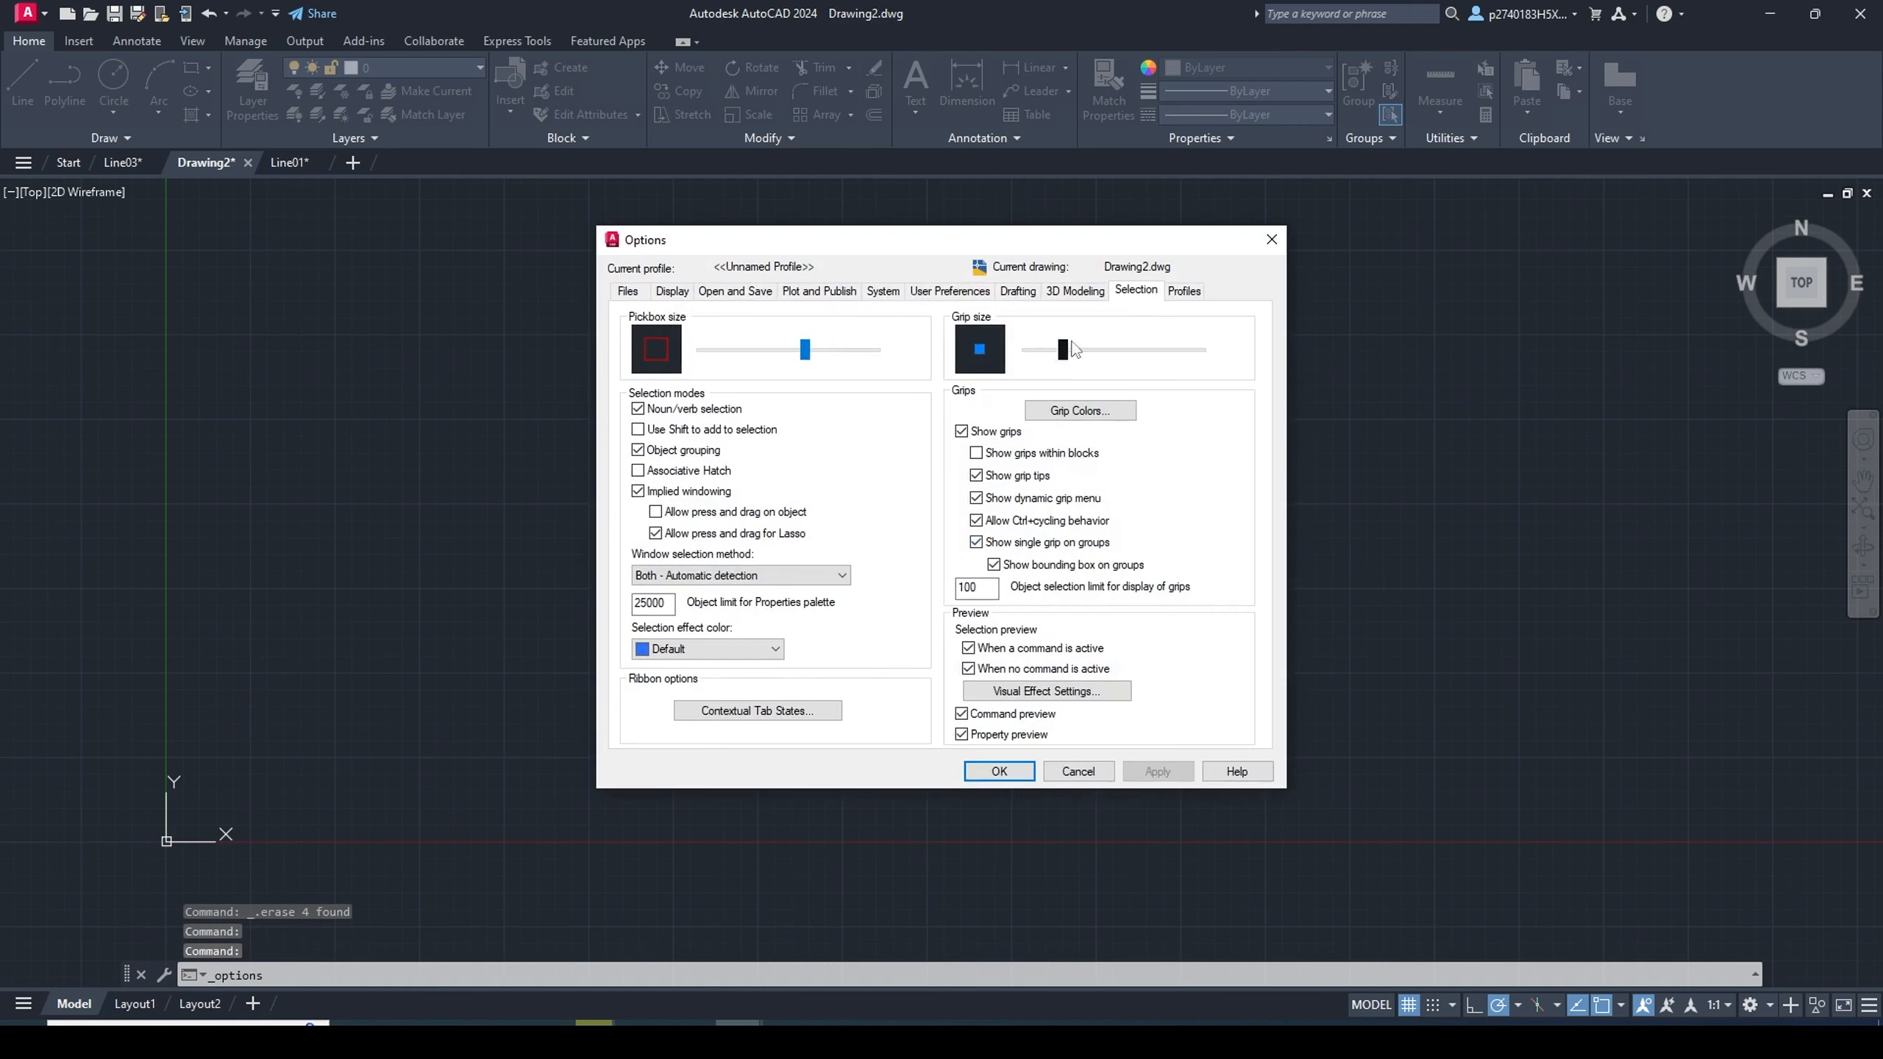
{"action": "left_click_drag", "start_coordinate": [806, 350], "coordinate": [784, 356]}
{"action": "left_click", "coordinate": [682, 293]}
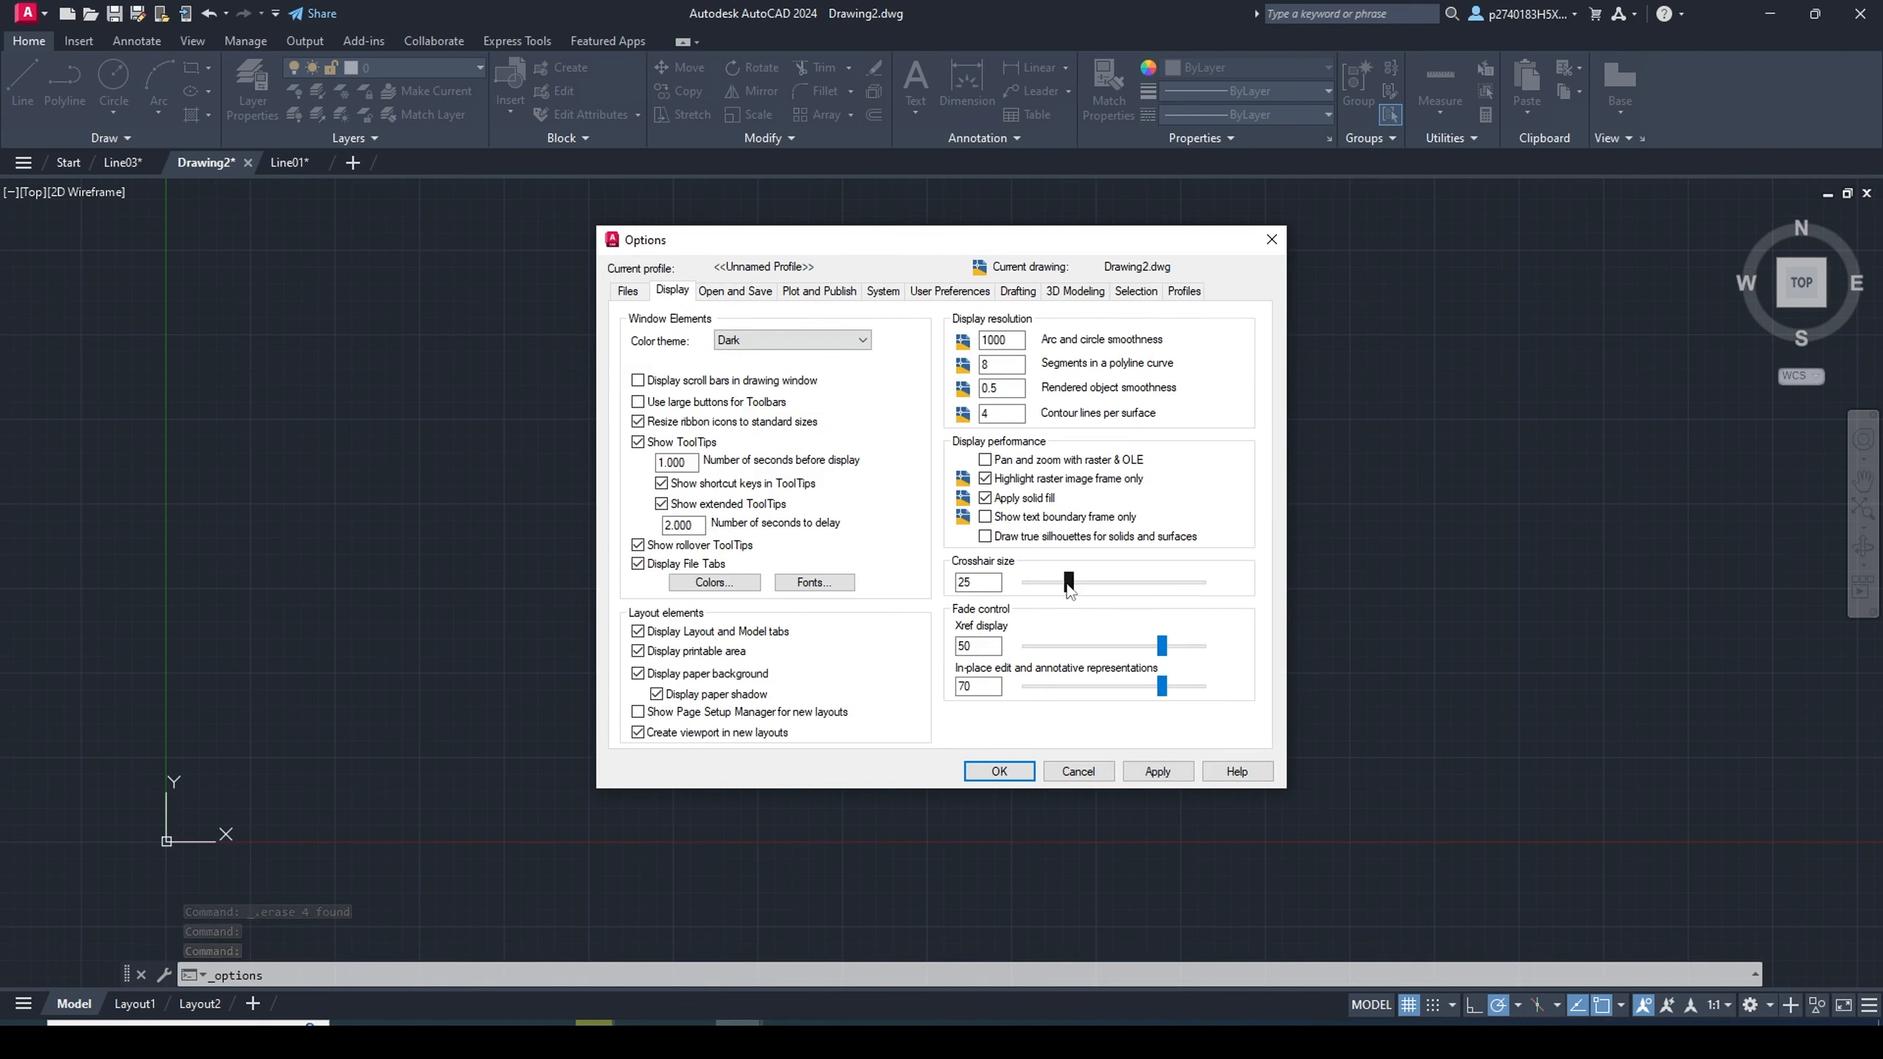
{"action": "left_click_drag", "start_coordinate": [1068, 583], "coordinate": [1046, 583]}
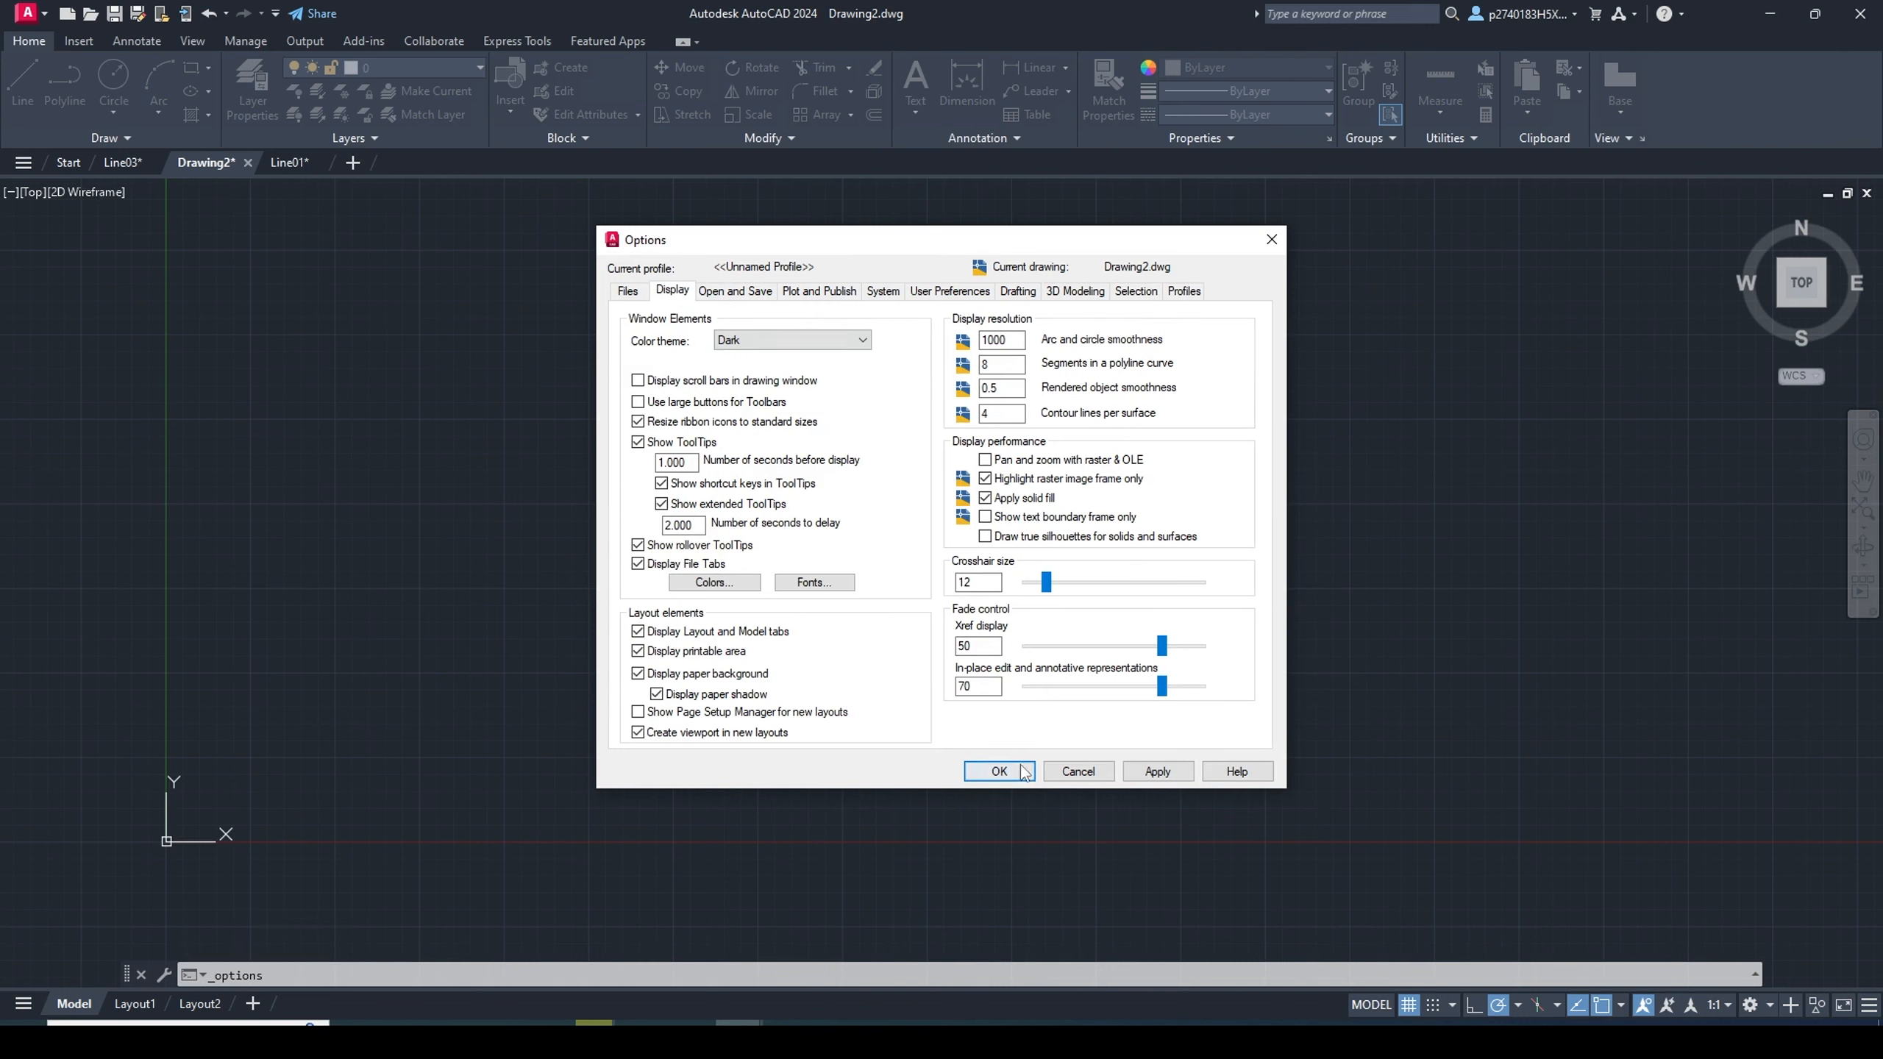
{"action": "left_click", "coordinate": [1157, 772]}
{"action": "left_click", "coordinate": [1022, 774]}
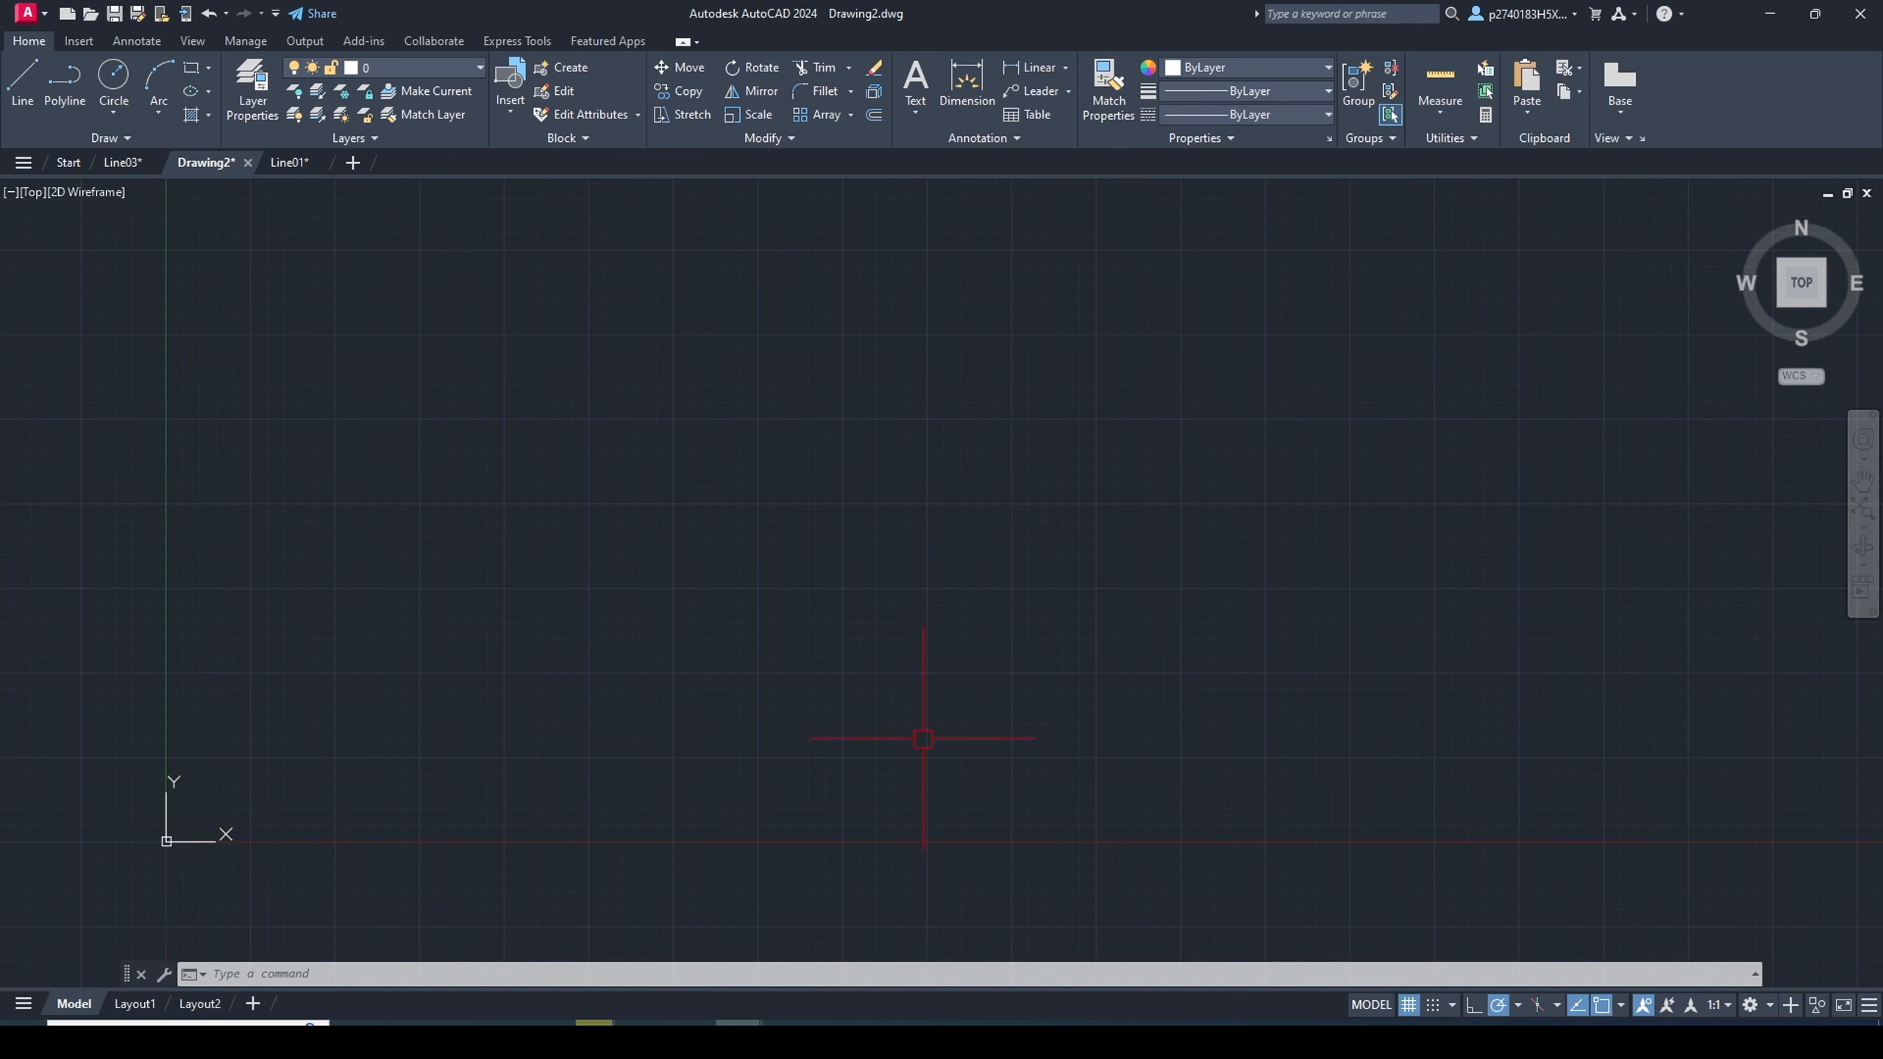
Orbit the view from the top into a tilted 3D orientation with the top, left and front cube faces visible
{"action": "left_click_drag", "start_coordinate": [1782, 300], "coordinate": [1751, 894]}
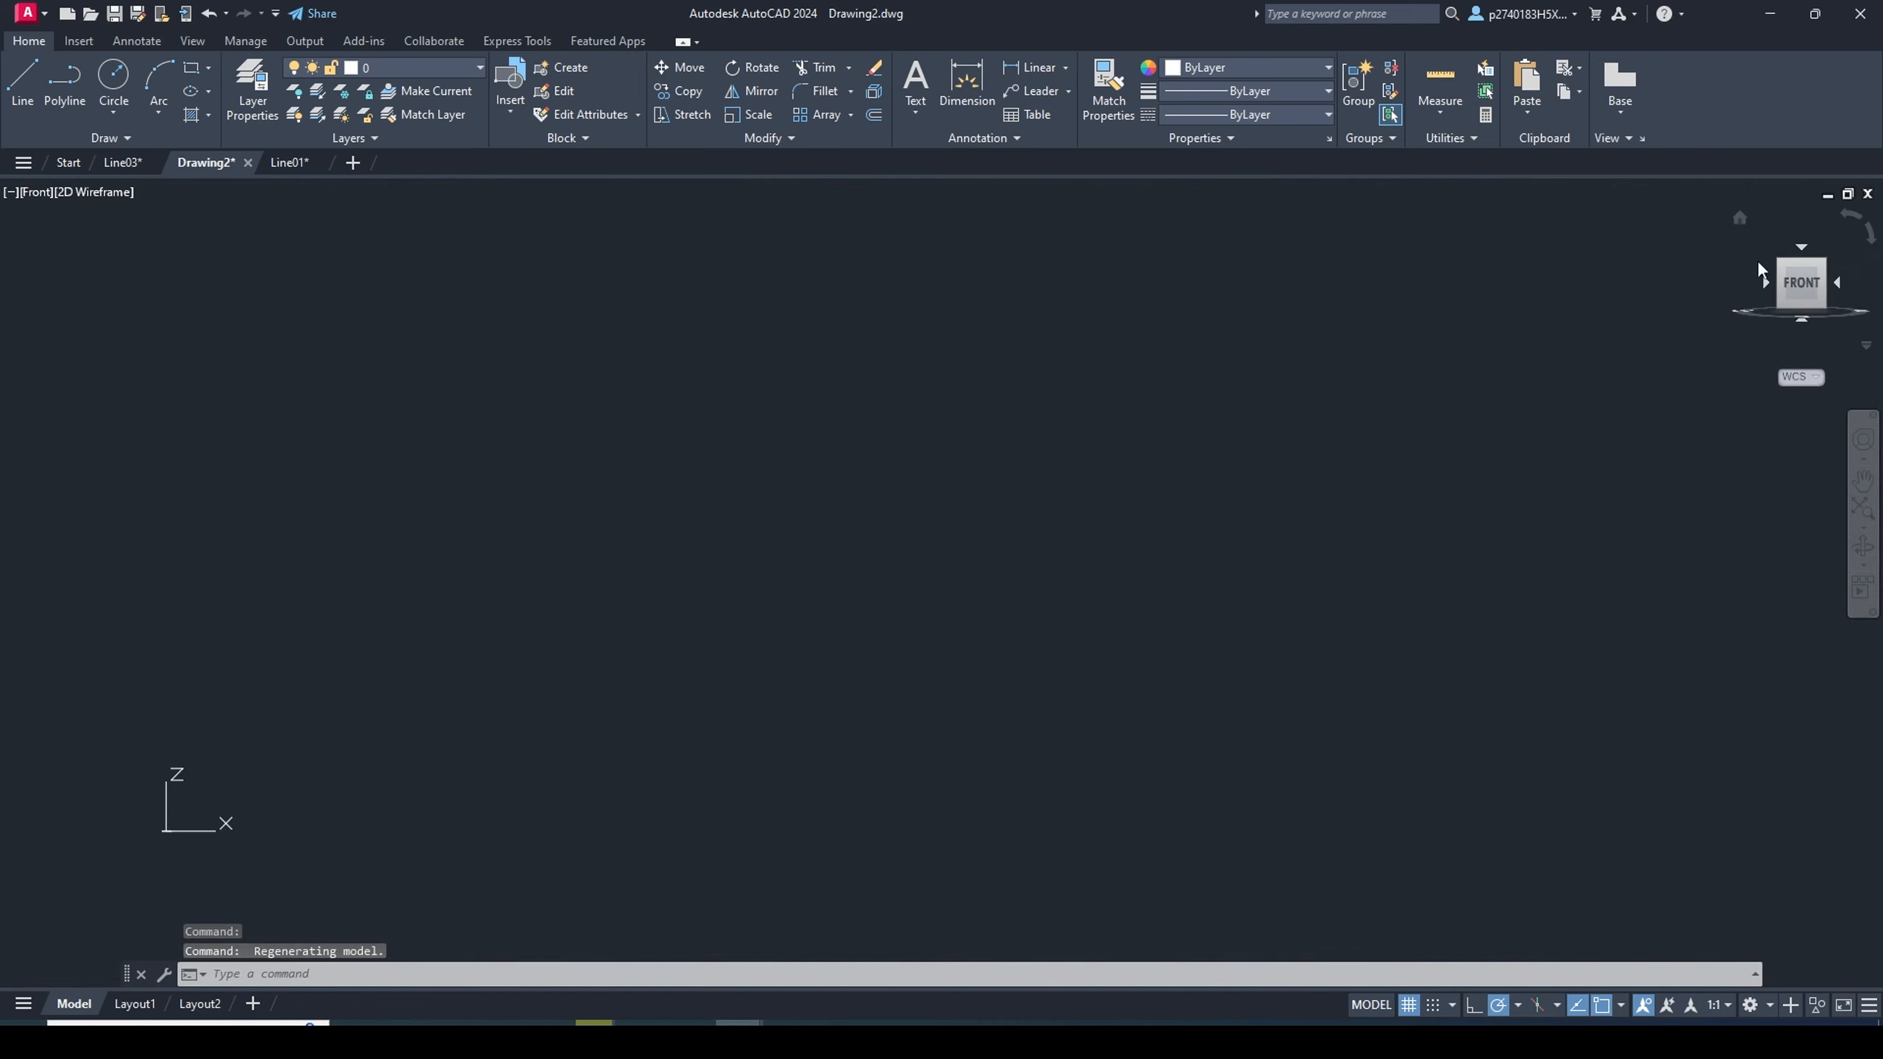
{"action": "left_click", "coordinate": [1783, 261]}
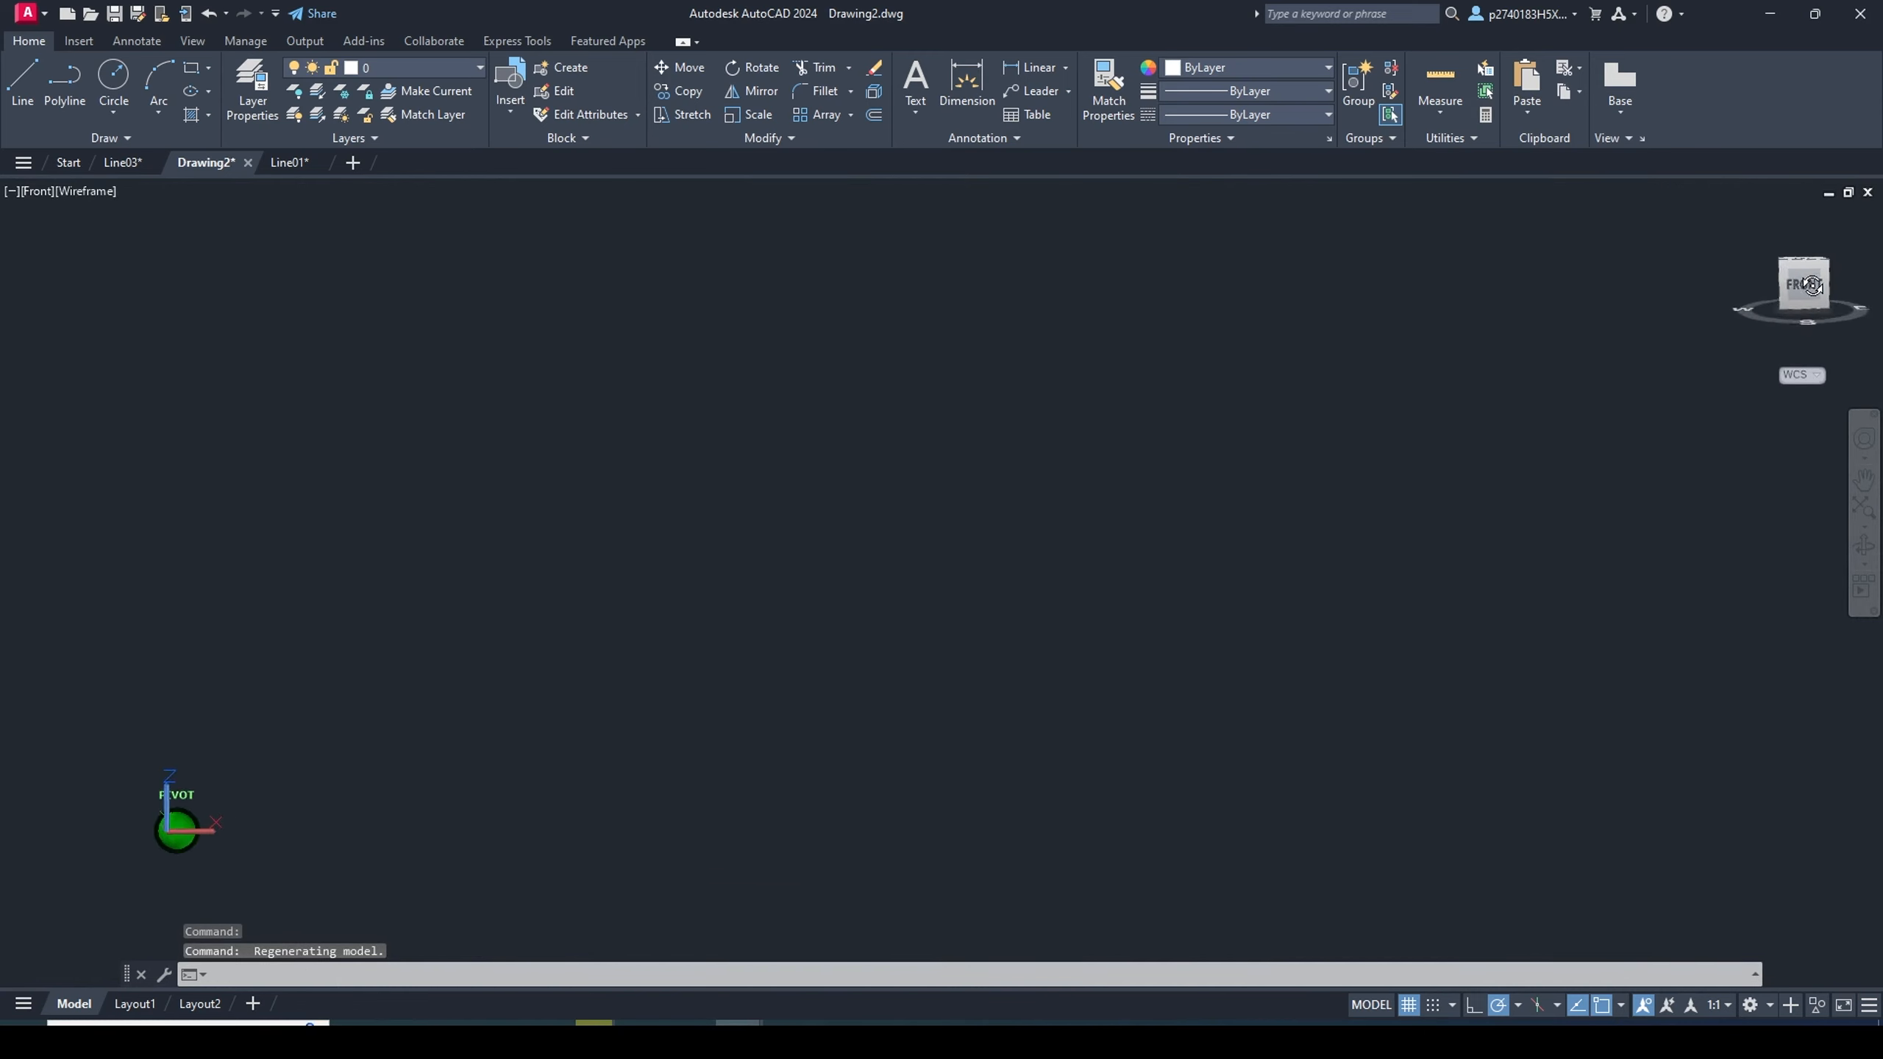
{"action": "scroll", "coordinate": [748, 532], "scroll_direction": "down", "scroll_amount": 5}
{"action": "scroll", "coordinate": [588, 666], "scroll_direction": "down", "scroll_amount": 6}
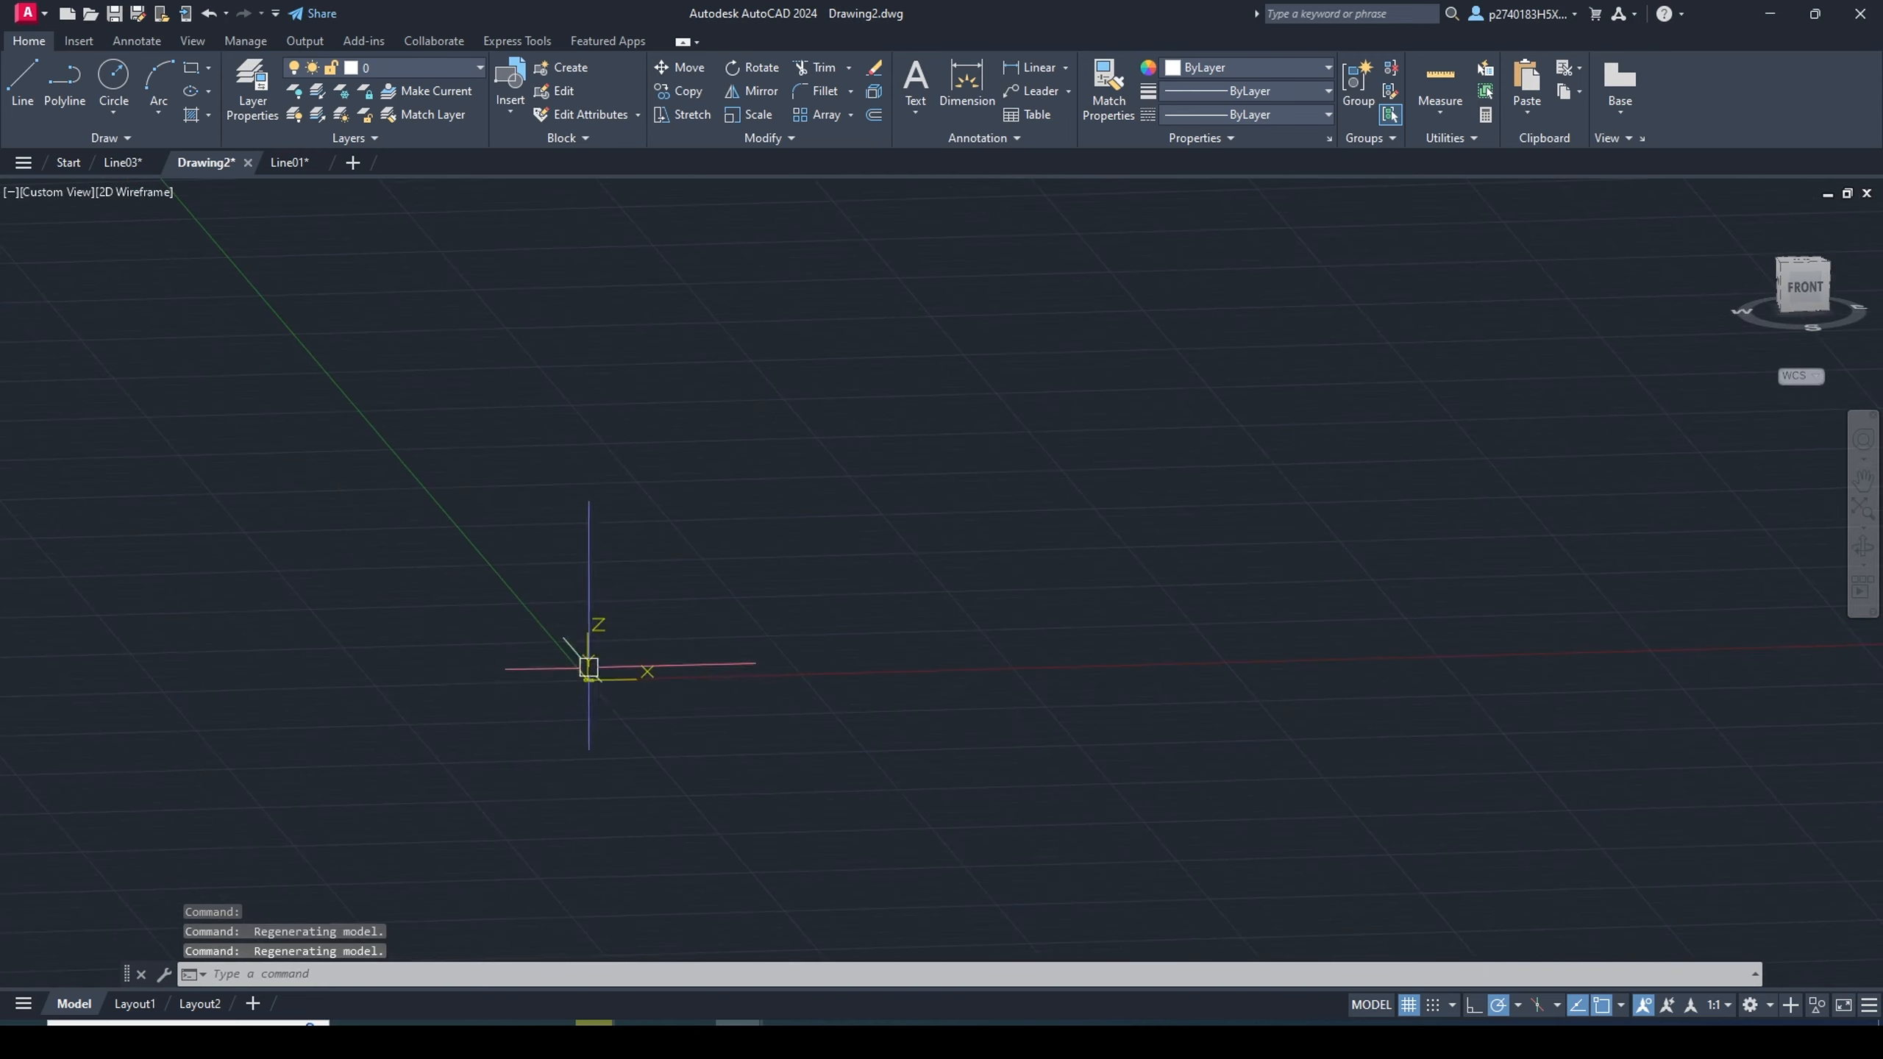
{"action": "scroll", "coordinate": [599, 688], "scroll_direction": "up", "scroll_amount": 6}
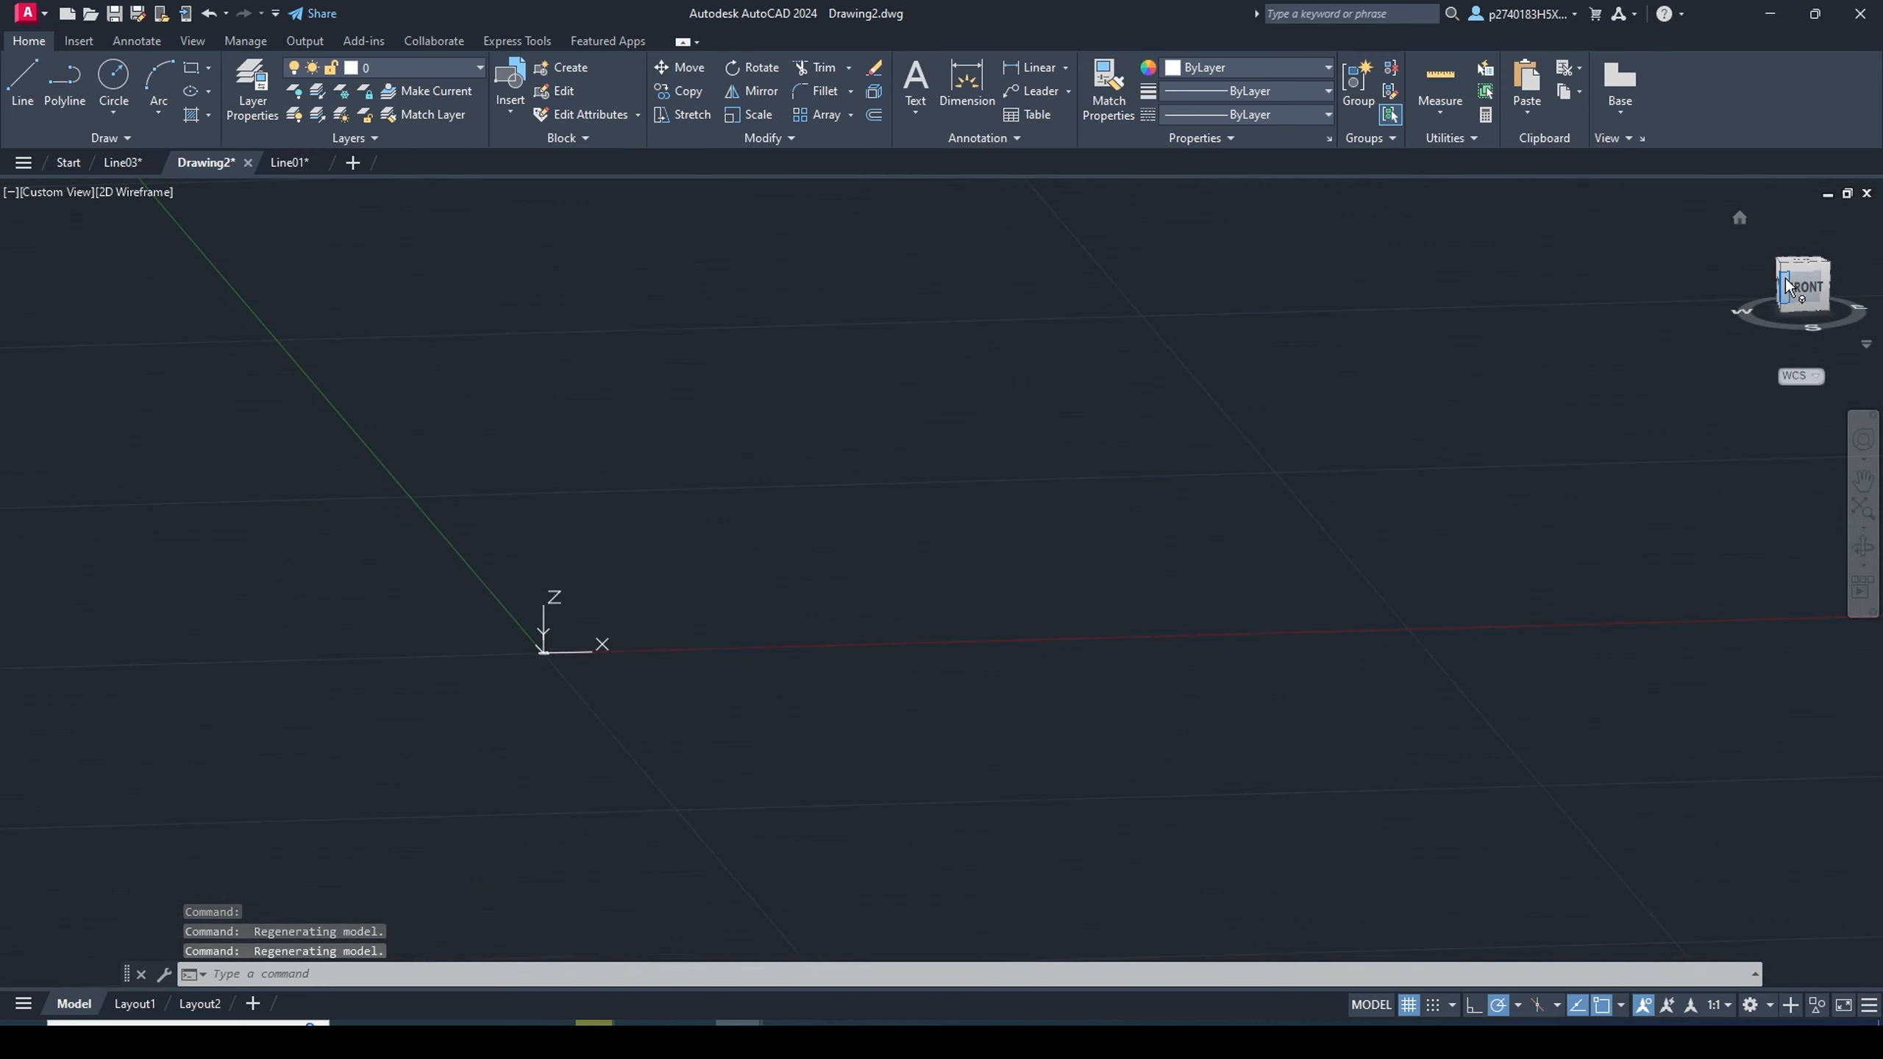
{"action": "mouse_move", "coordinate": [1801, 286]}
{"action": "left_mouse_down"}
{"action": "mouse_move", "coordinate": [1840, 282]}
{"action": "mouse_move", "coordinate": [1870, 317]}
{"action": "left_mouse_up"}
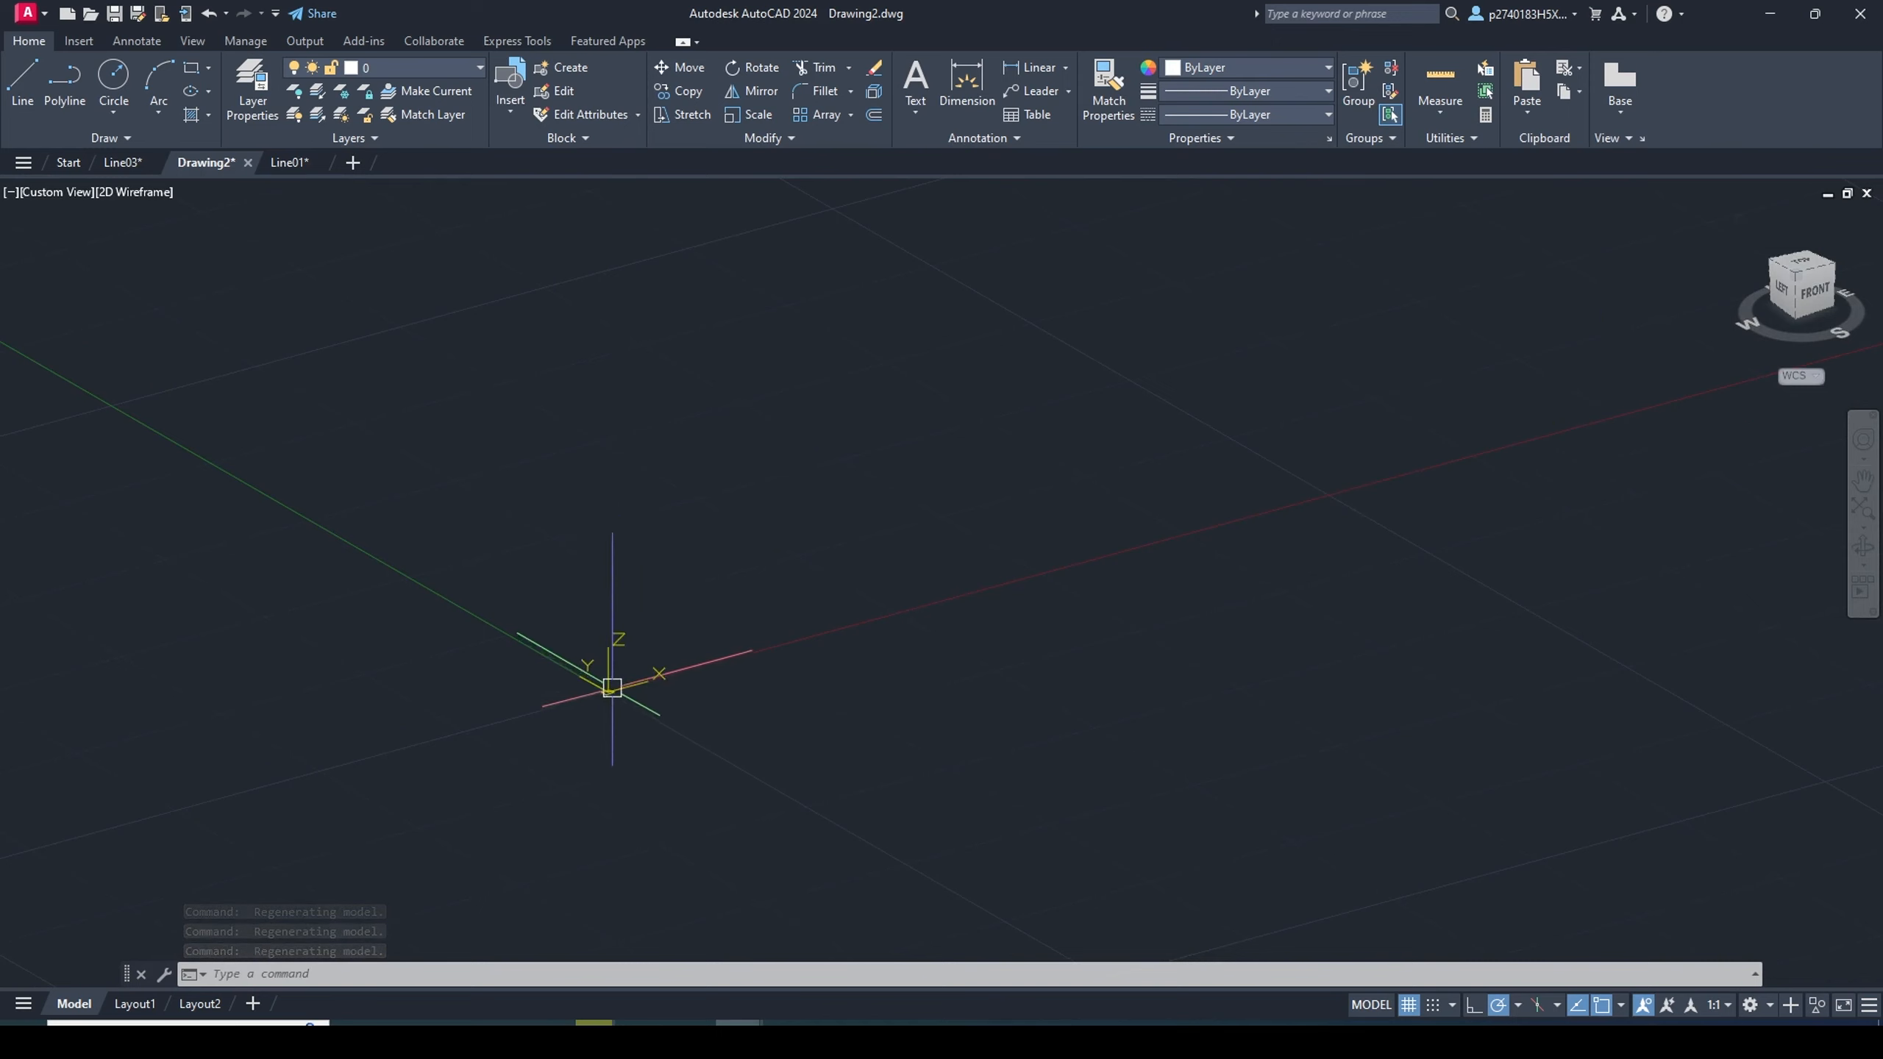
Return the drawing to the top view, with the origin near the lower-left corner of the drawing area
{"action": "left_click", "coordinate": [1805, 264]}
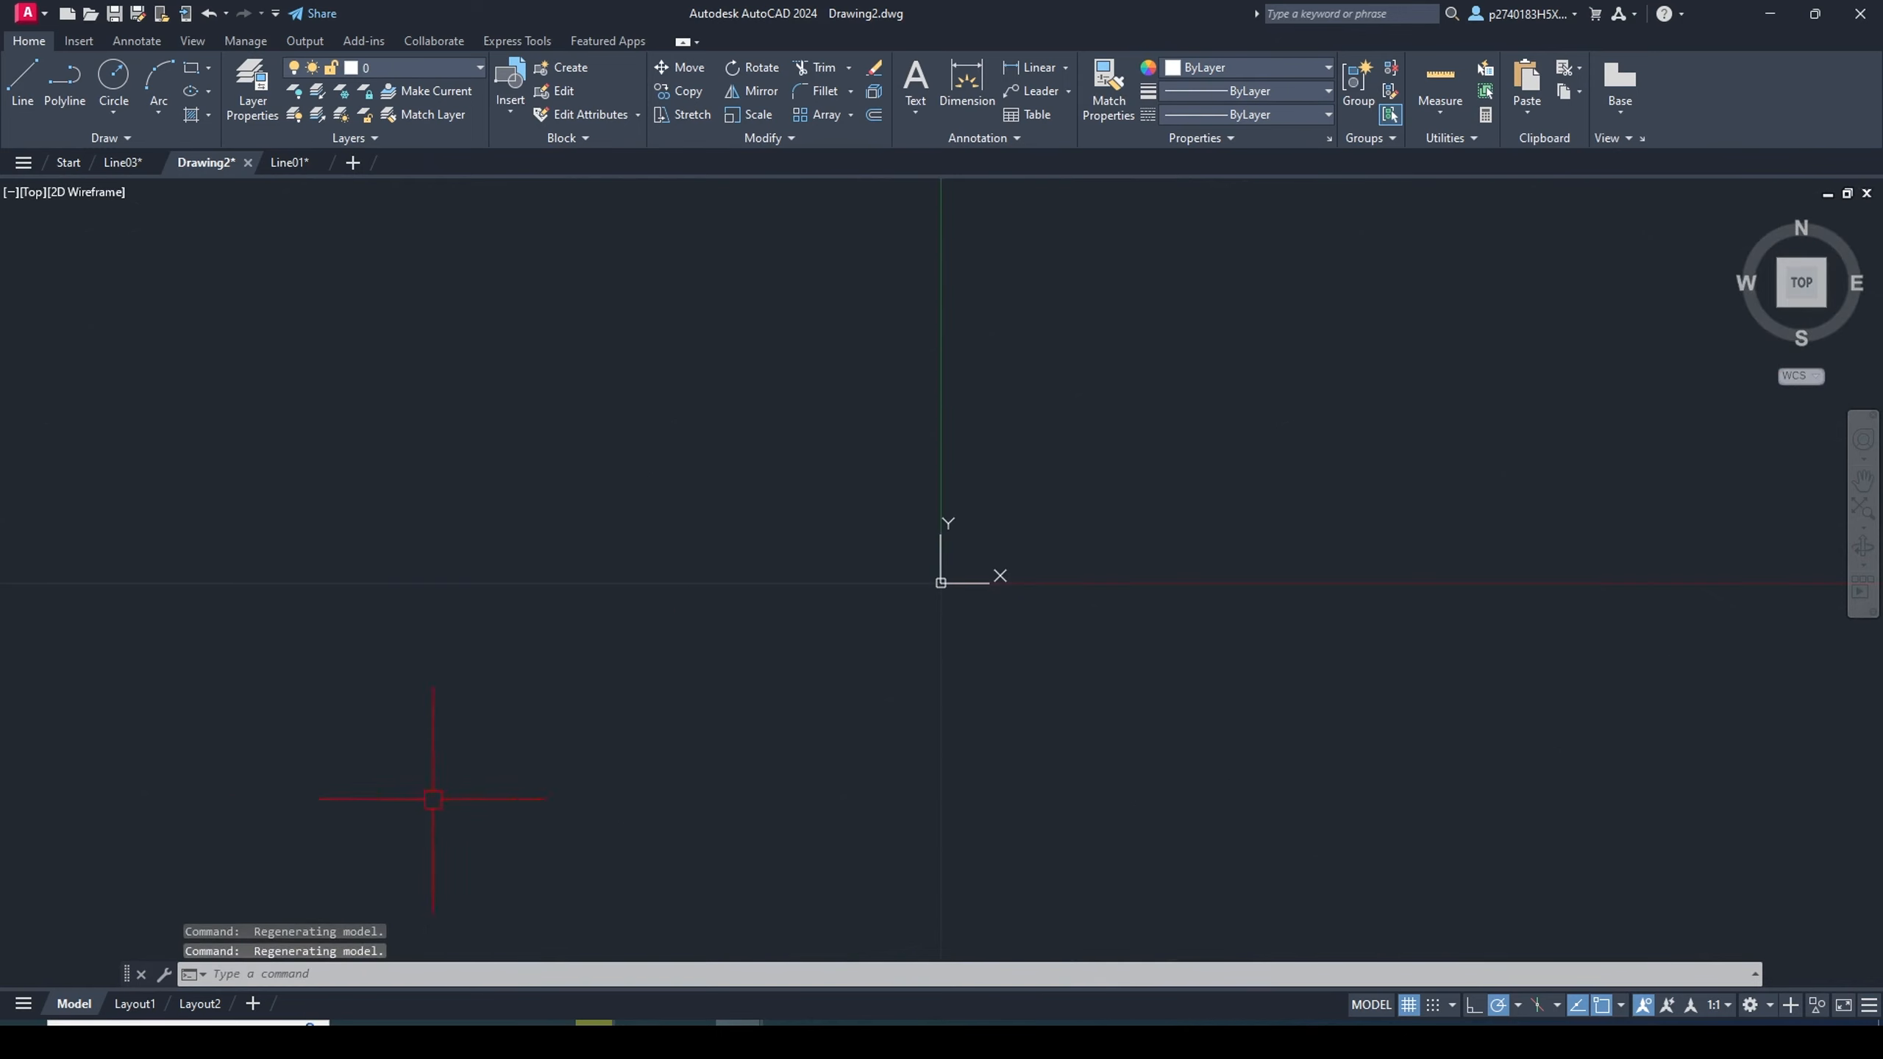
{"action": "middle_click_drag", "start_coordinate": [934, 676], "coordinate": [302, 828]}
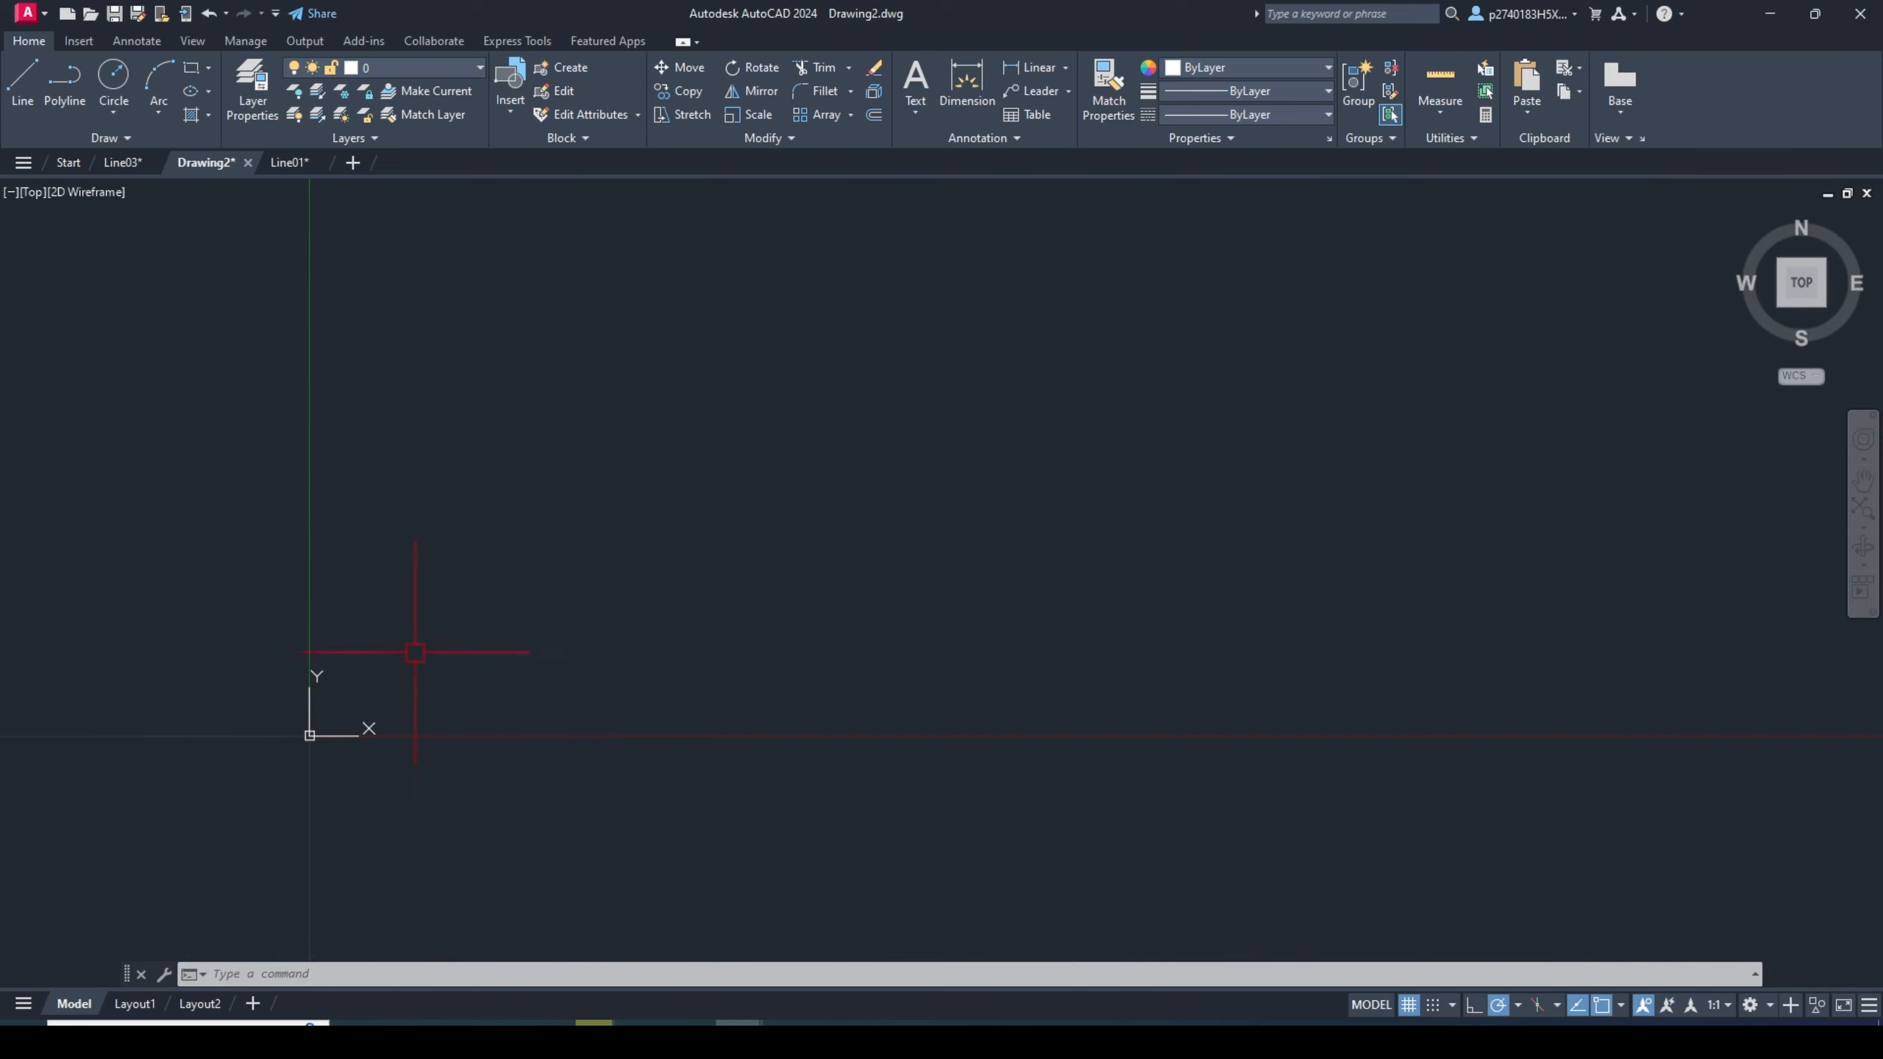
{"action": "mouse_move", "coordinate": [1054, 500]}
{"action": "middle_mouse_down"}
{"action": "mouse_move", "coordinate": [904, 572]}
{"action": "mouse_move", "coordinate": [885, 630]}
{"action": "middle_mouse_up"}
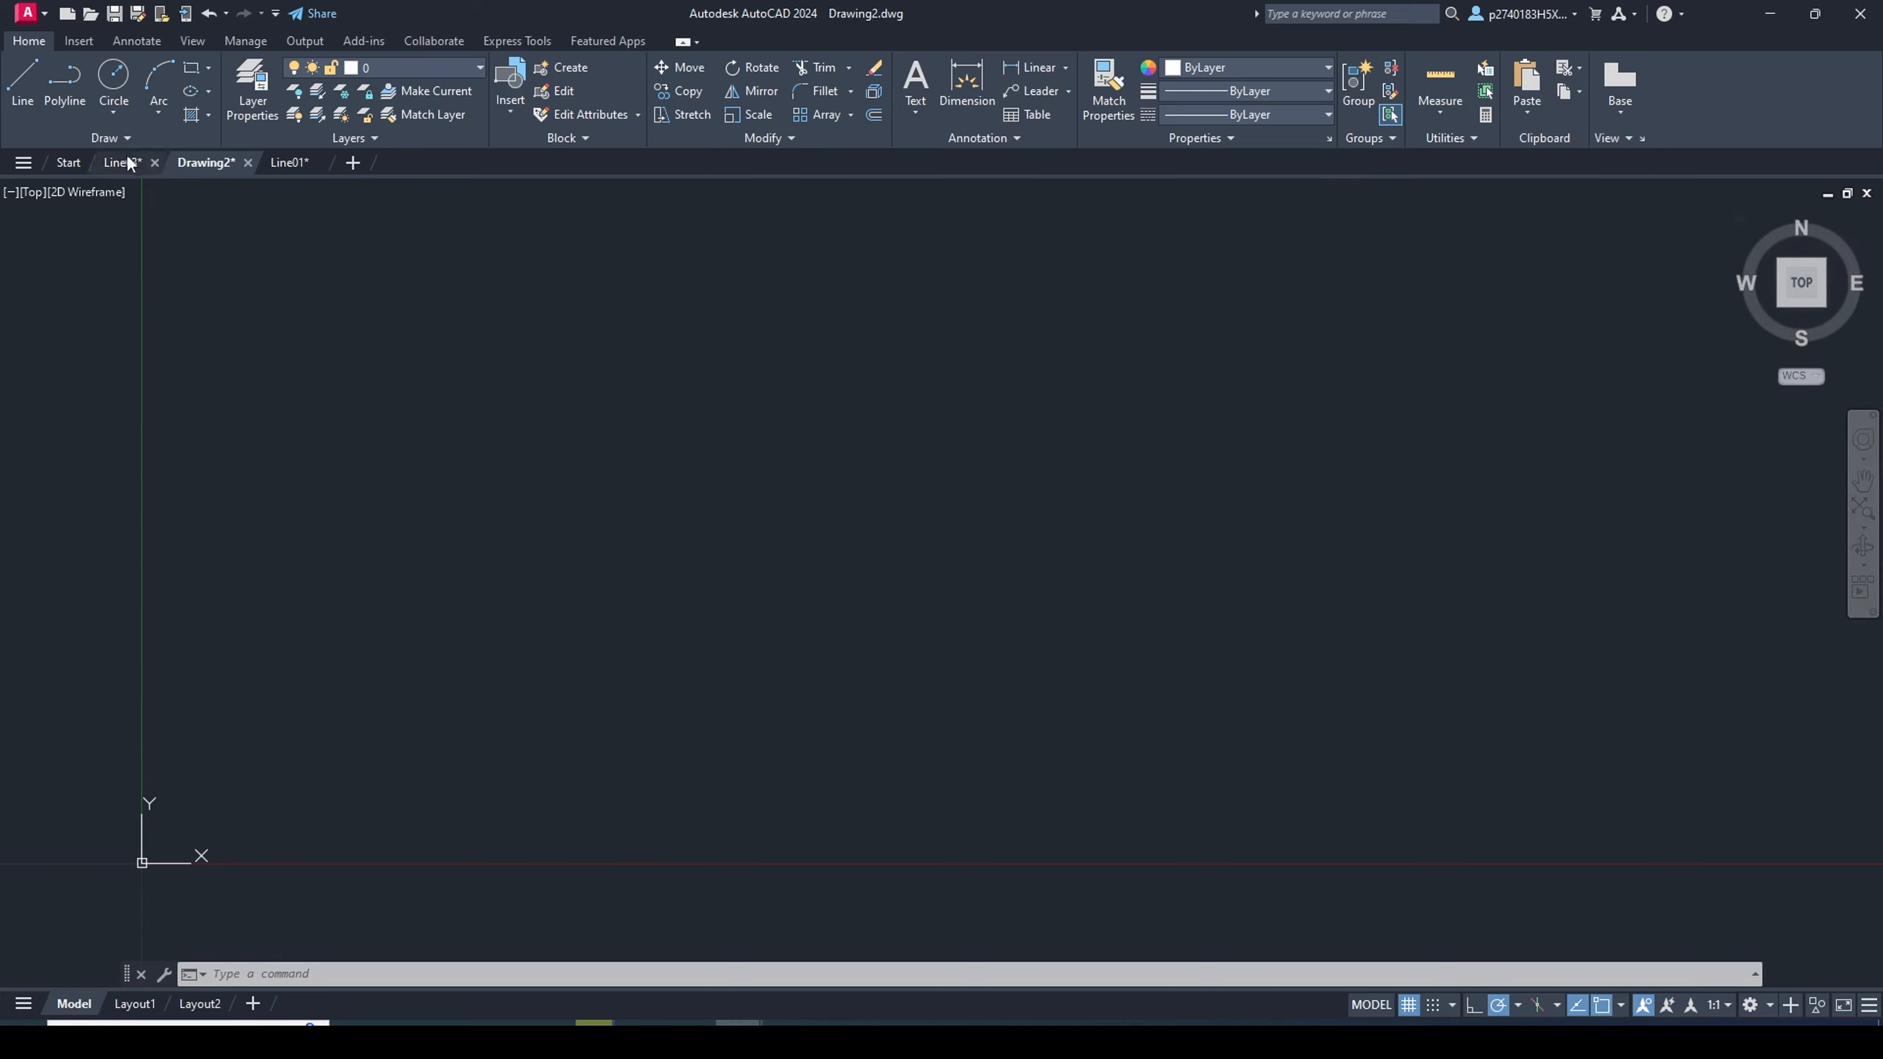
Turn off the display of the UCS icon, the ViewCube and the navigation bar
{"action": "left_click", "coordinate": [193, 40]}
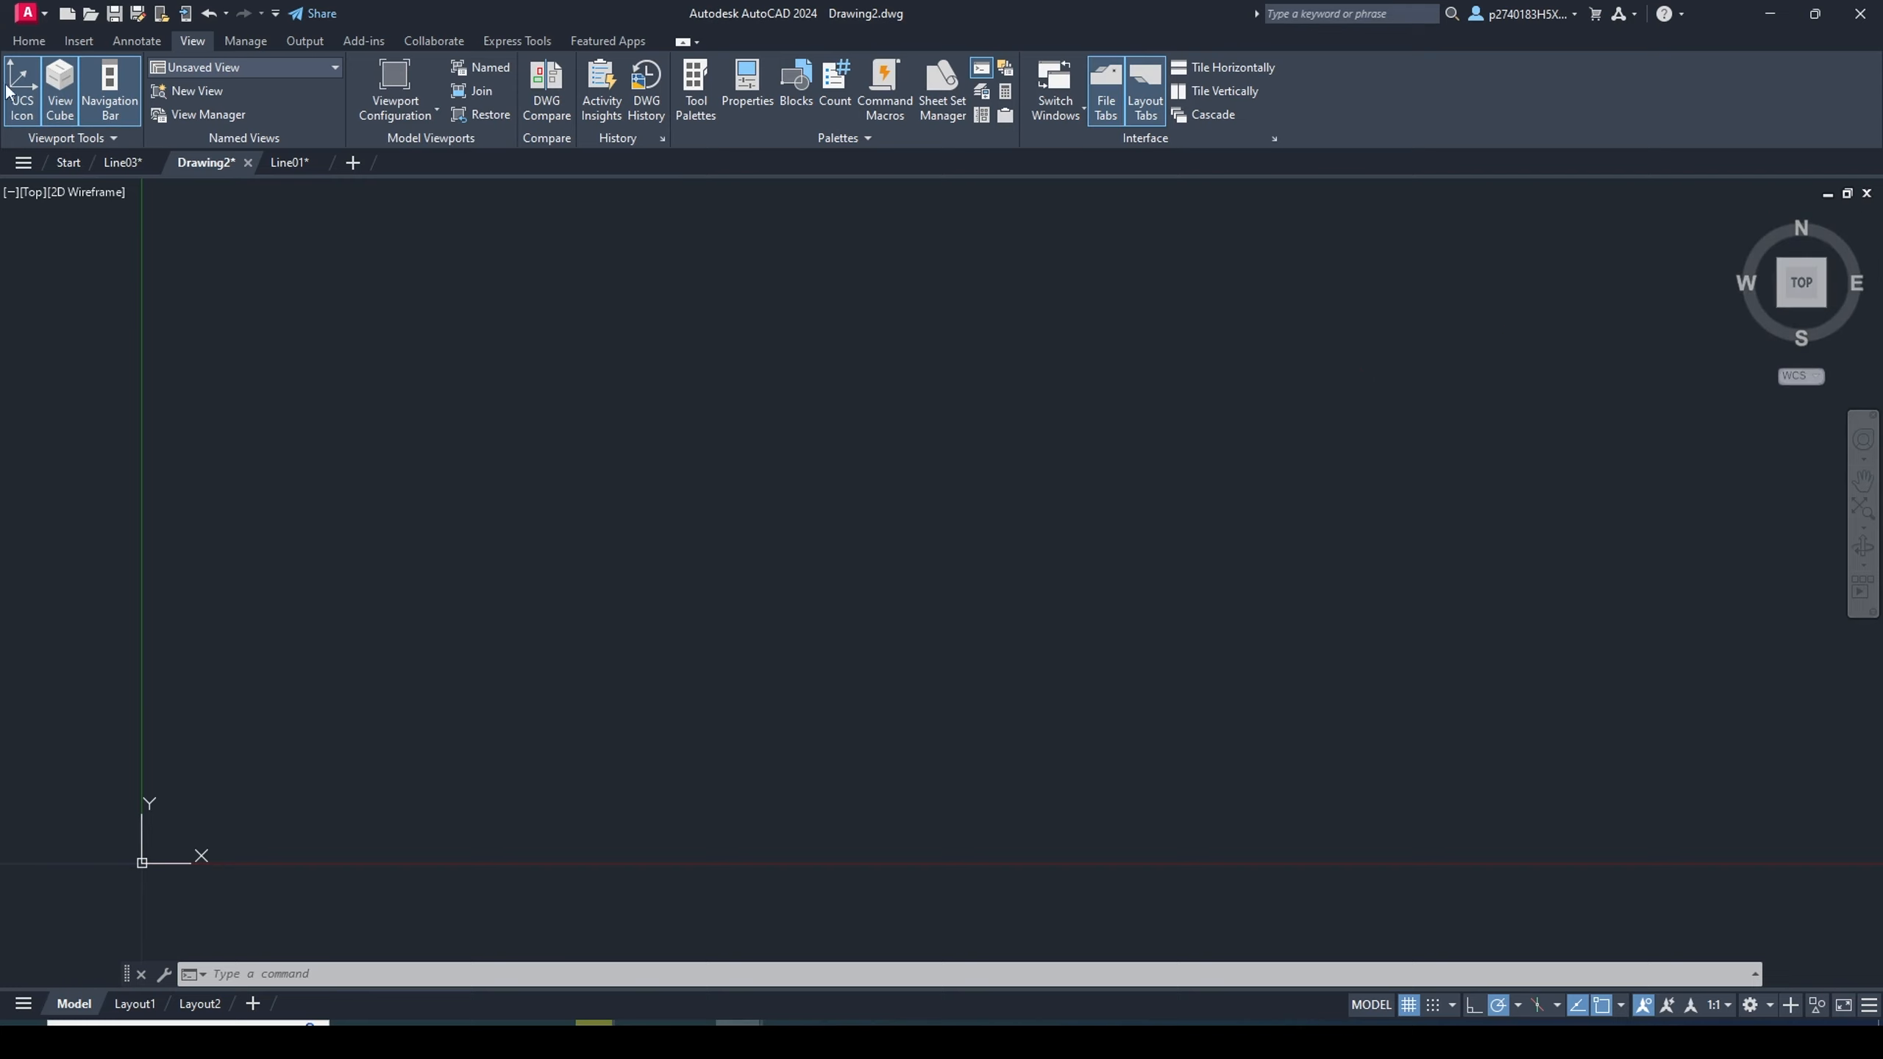
{"action": "left_click", "coordinate": [21, 103]}
{"action": "left_click", "coordinate": [55, 104]}
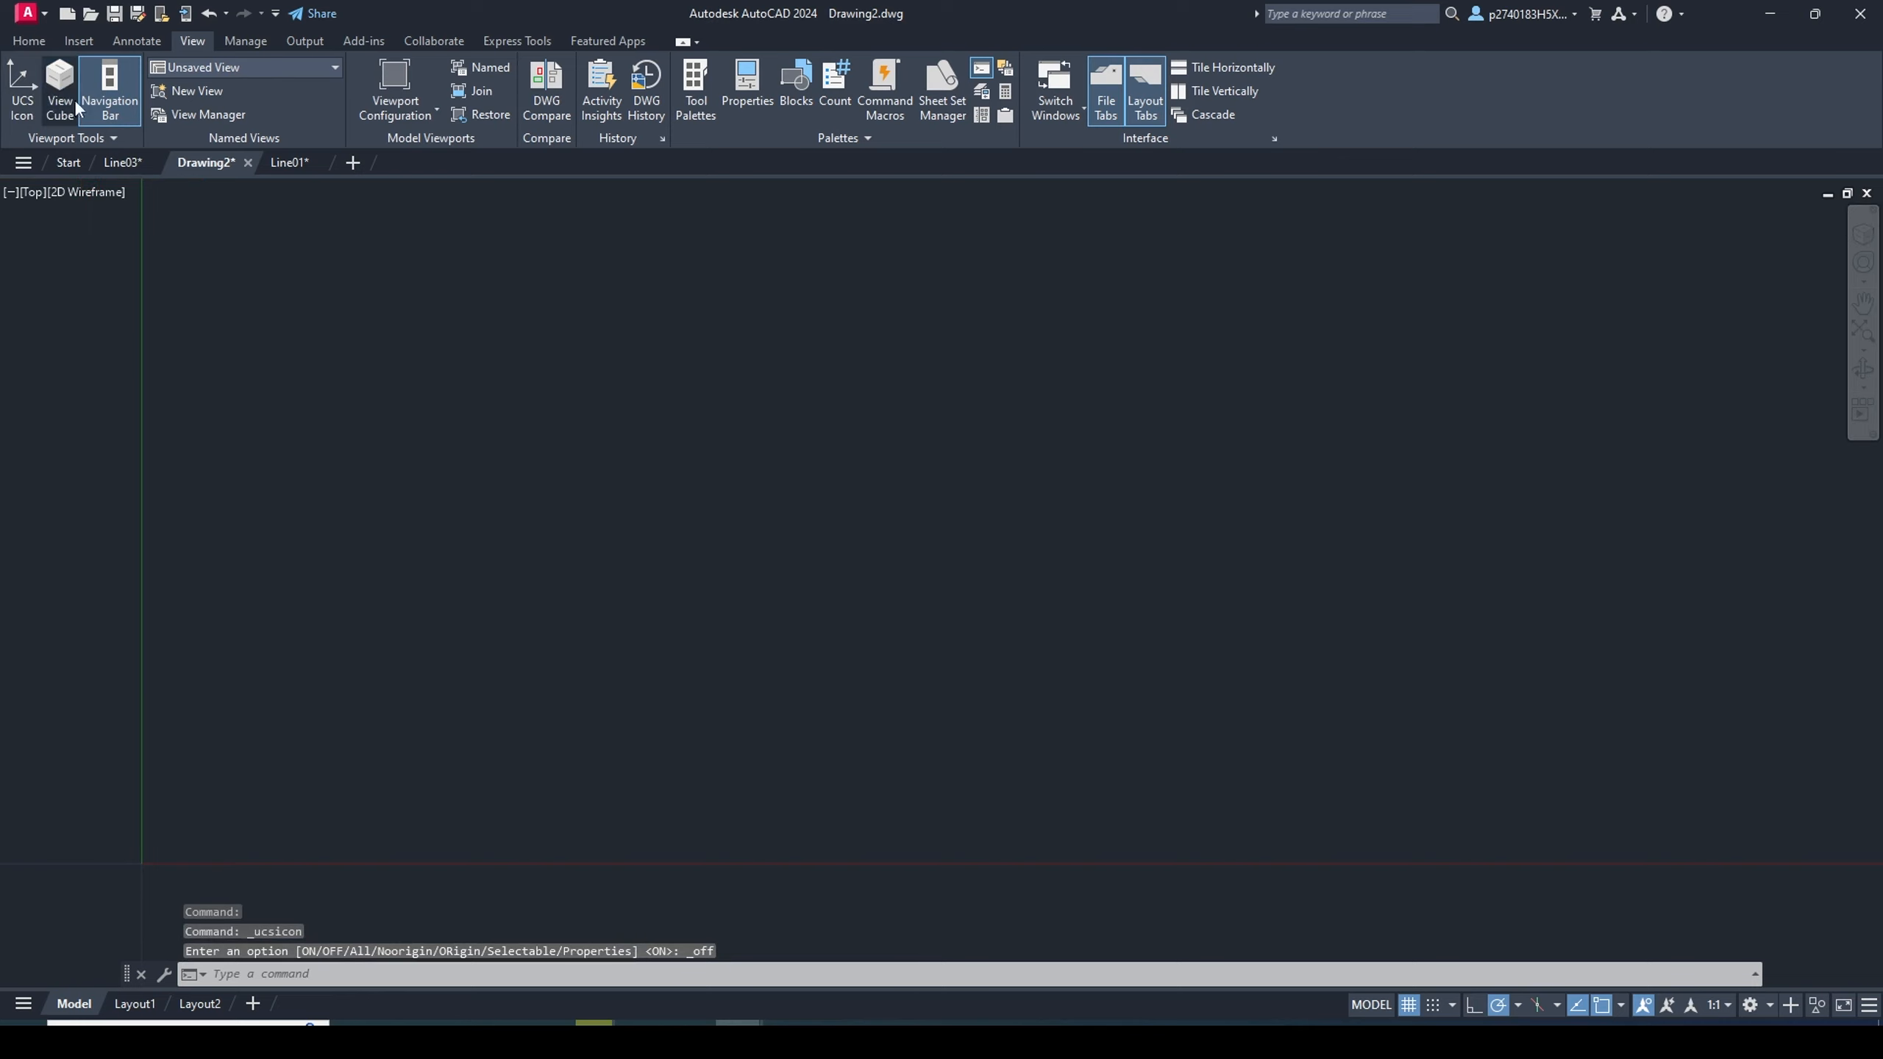
{"action": "left_click", "coordinate": [108, 100]}
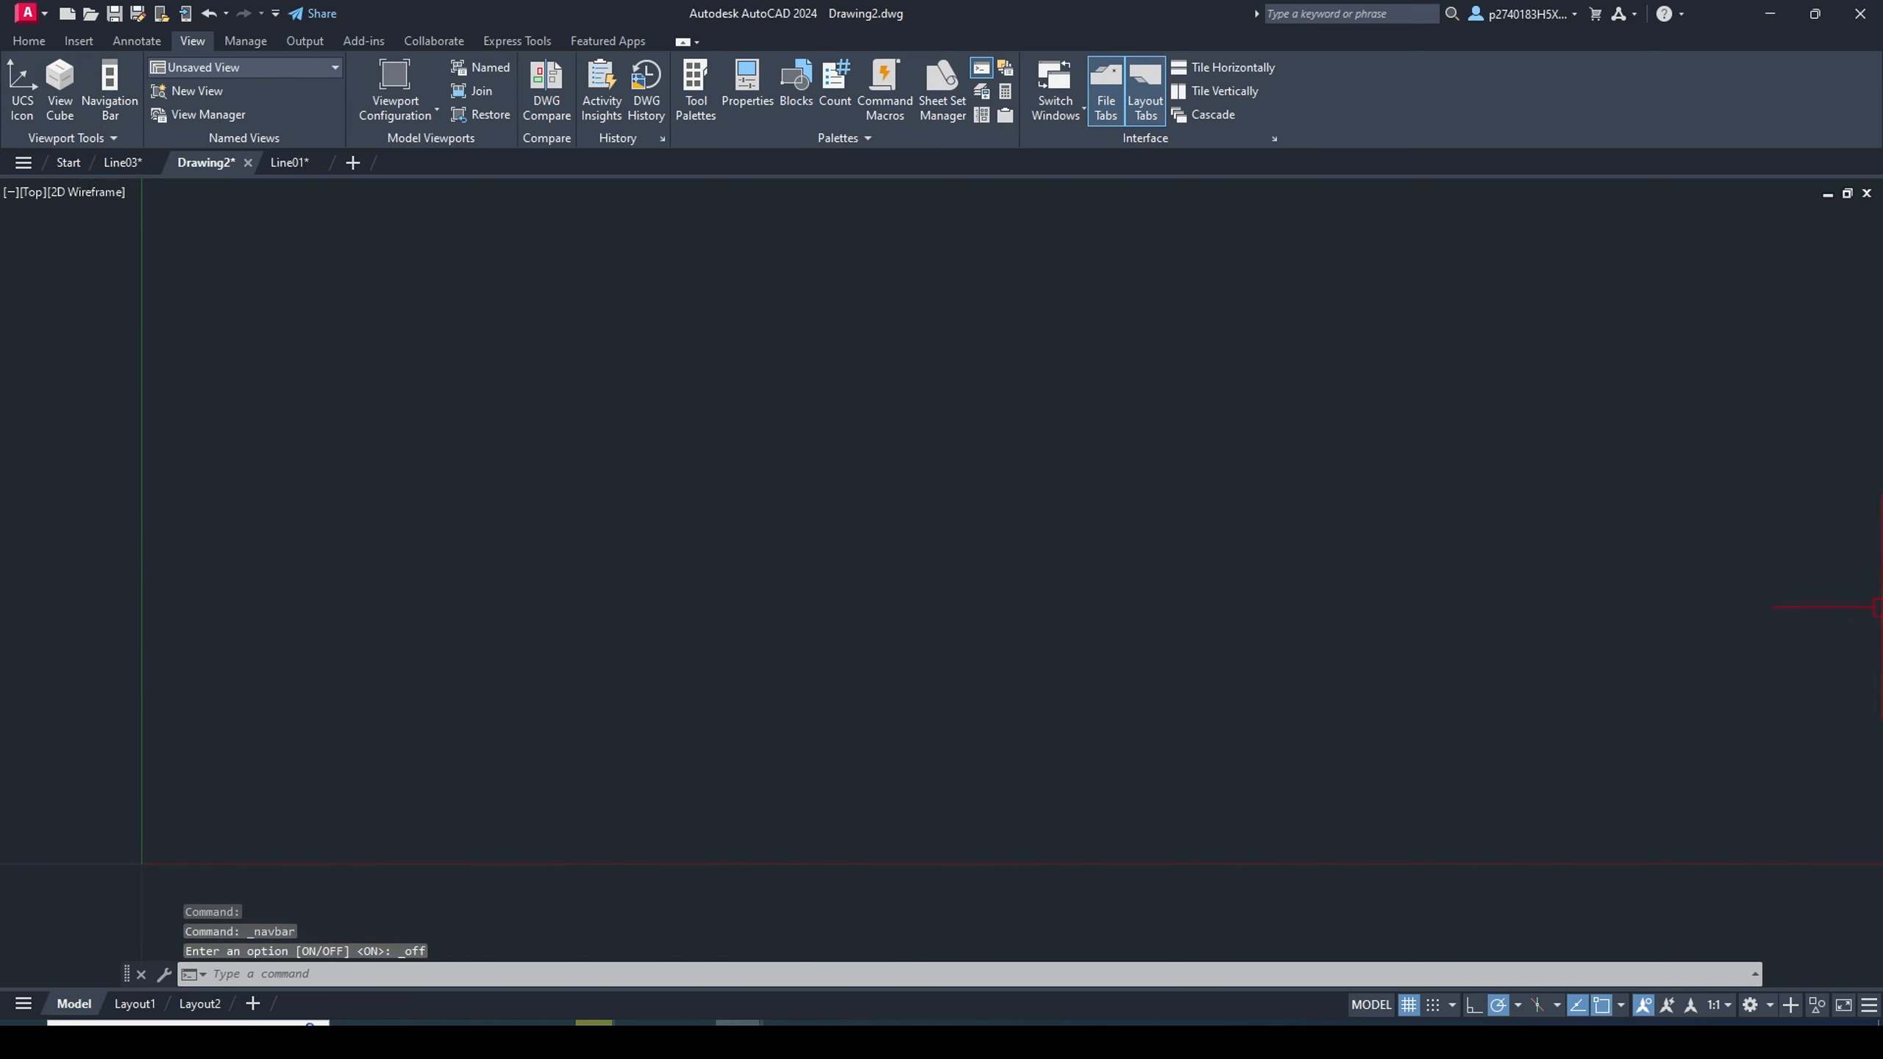
Turn the navigation bar, the ViewCube and the UCS icon back on
{"action": "left_click", "coordinate": [109, 96]}
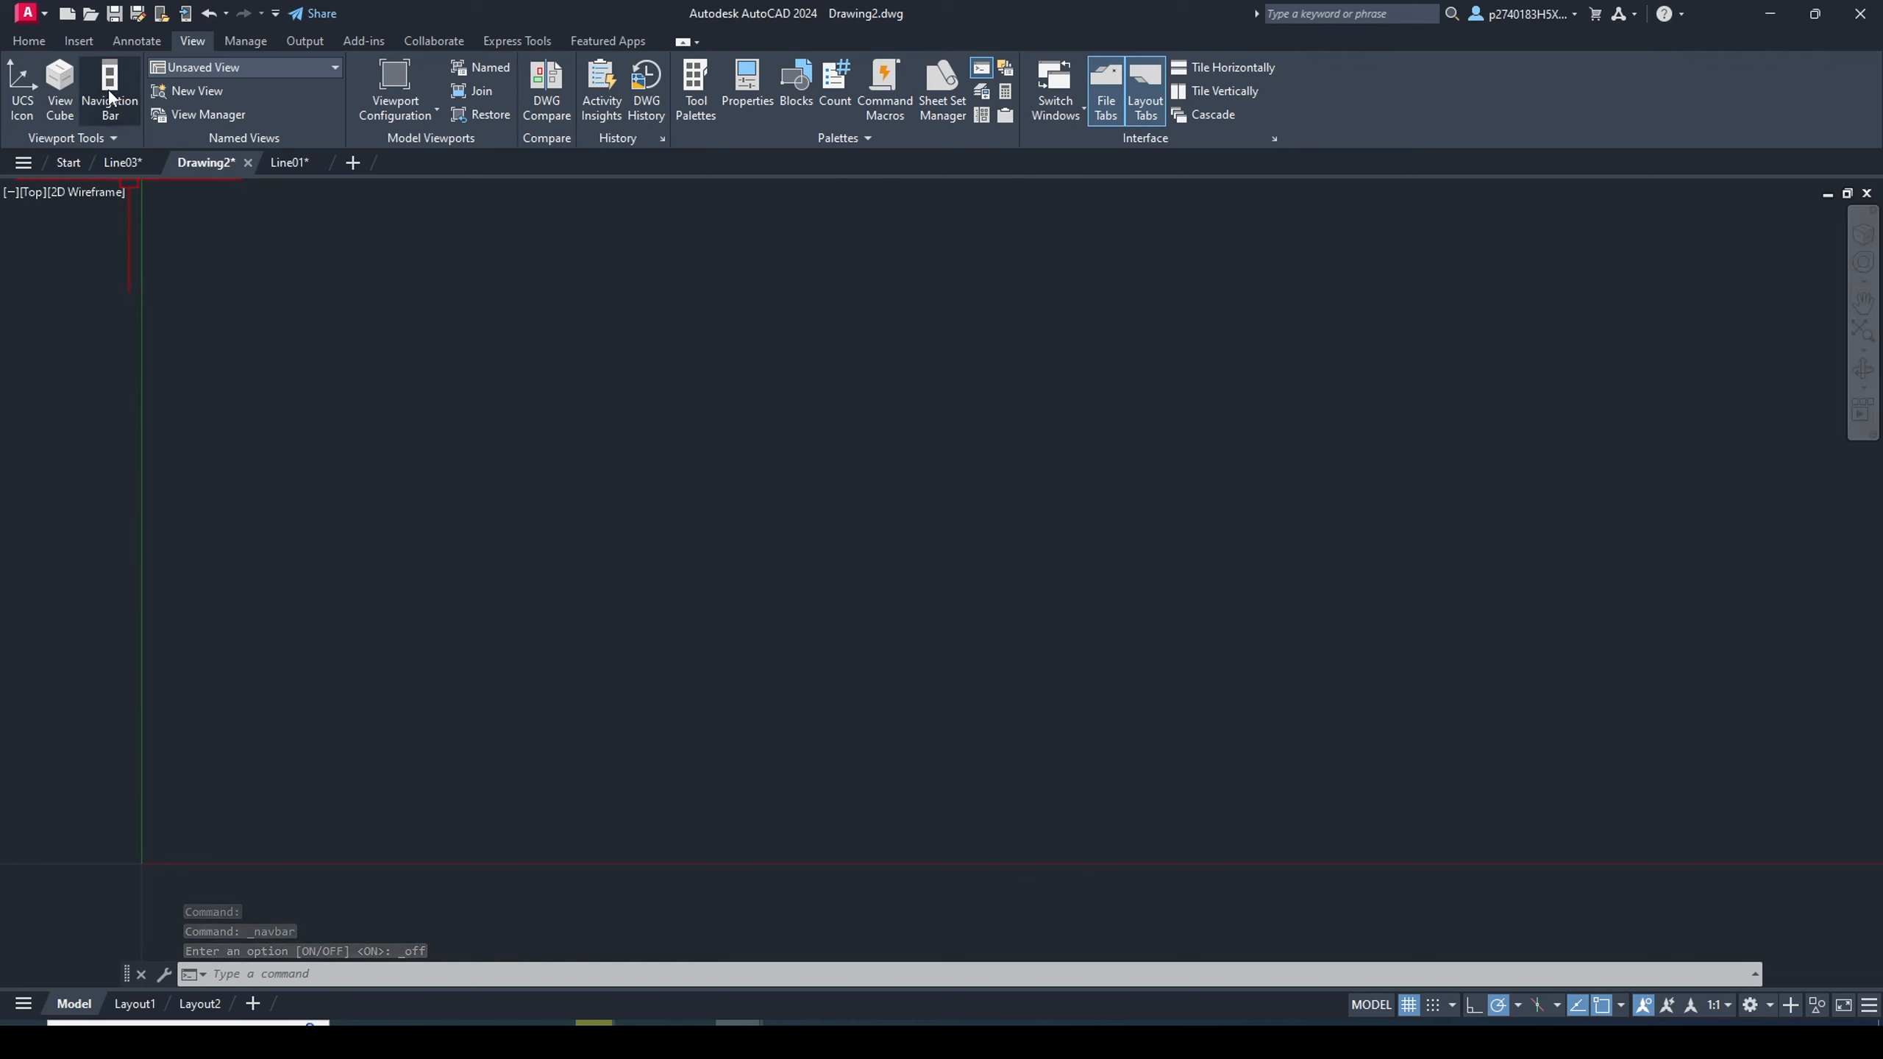
{"action": "left_click", "coordinate": [60, 89]}
{"action": "left_click", "coordinate": [22, 89]}
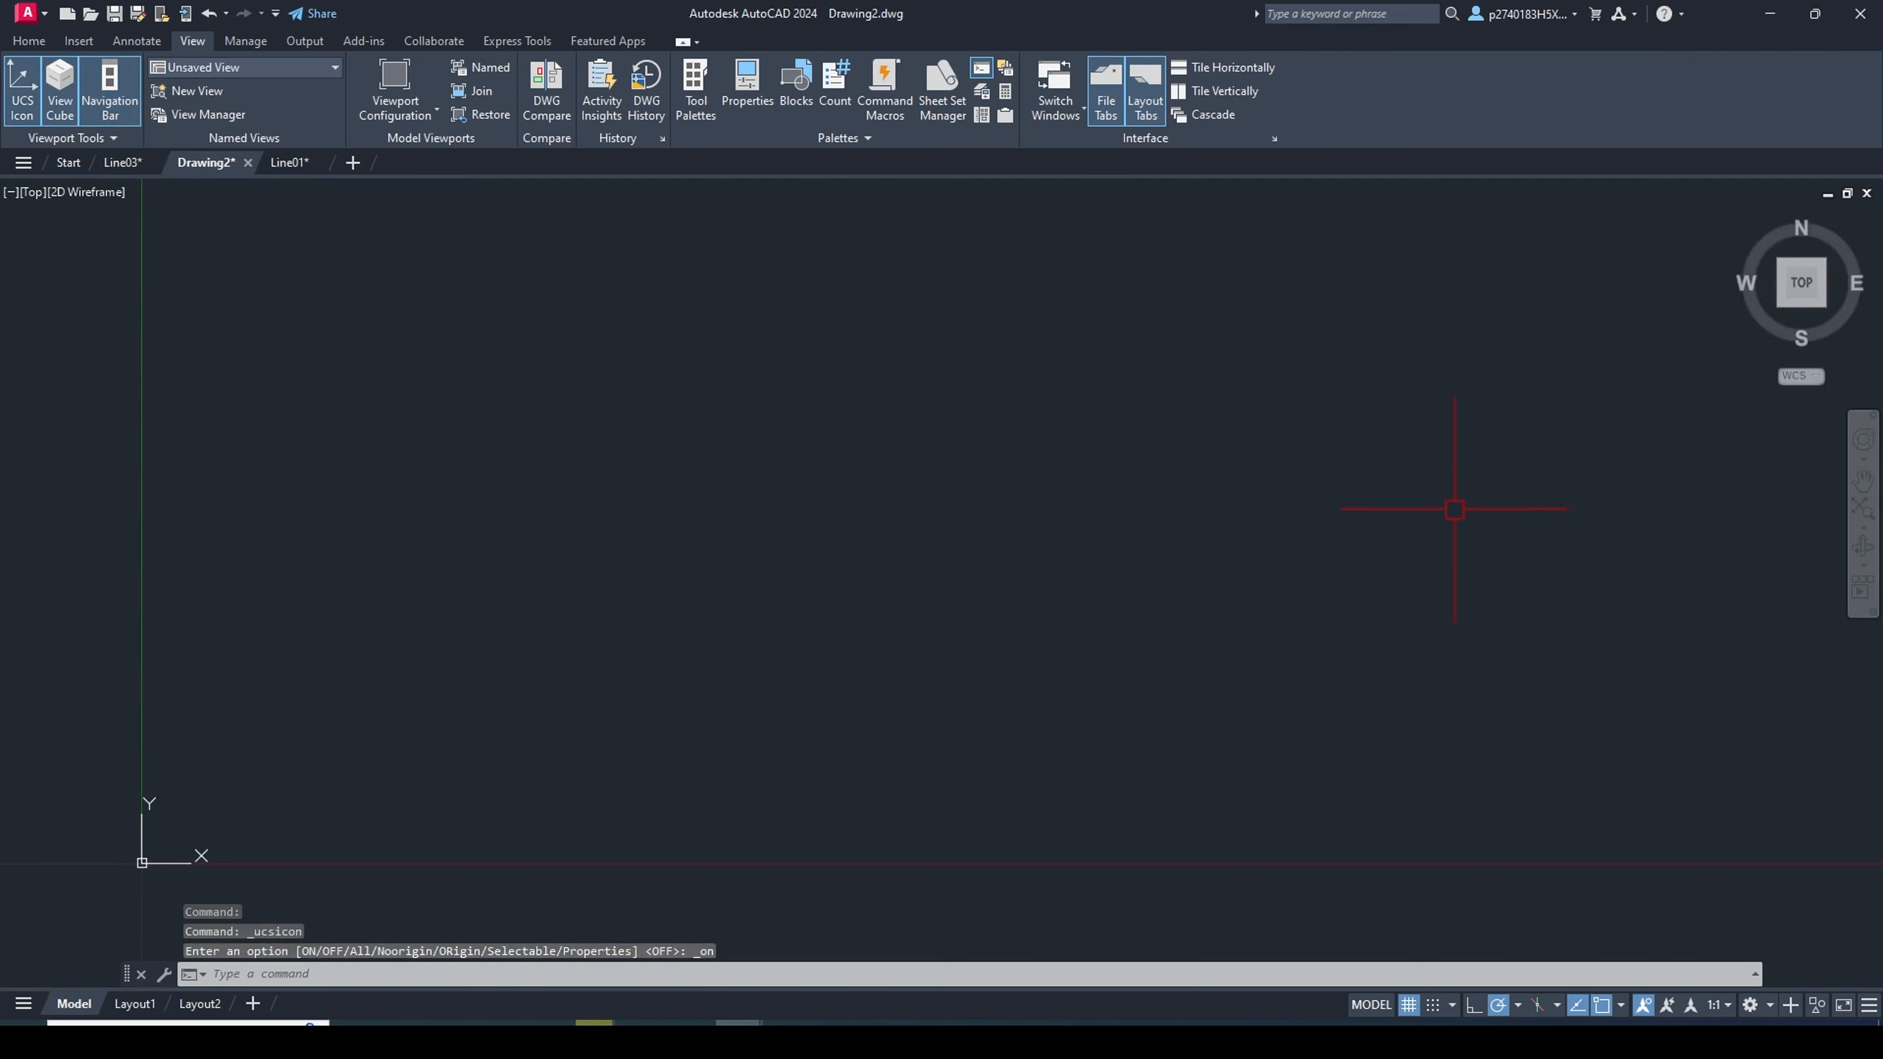
{"action": "scroll", "coordinate": [1454, 509], "scroll_direction": "up", "scroll_amount": 2}
{"action": "scroll", "coordinate": [1344, 529], "scroll_direction": "down", "scroll_amount": 4}
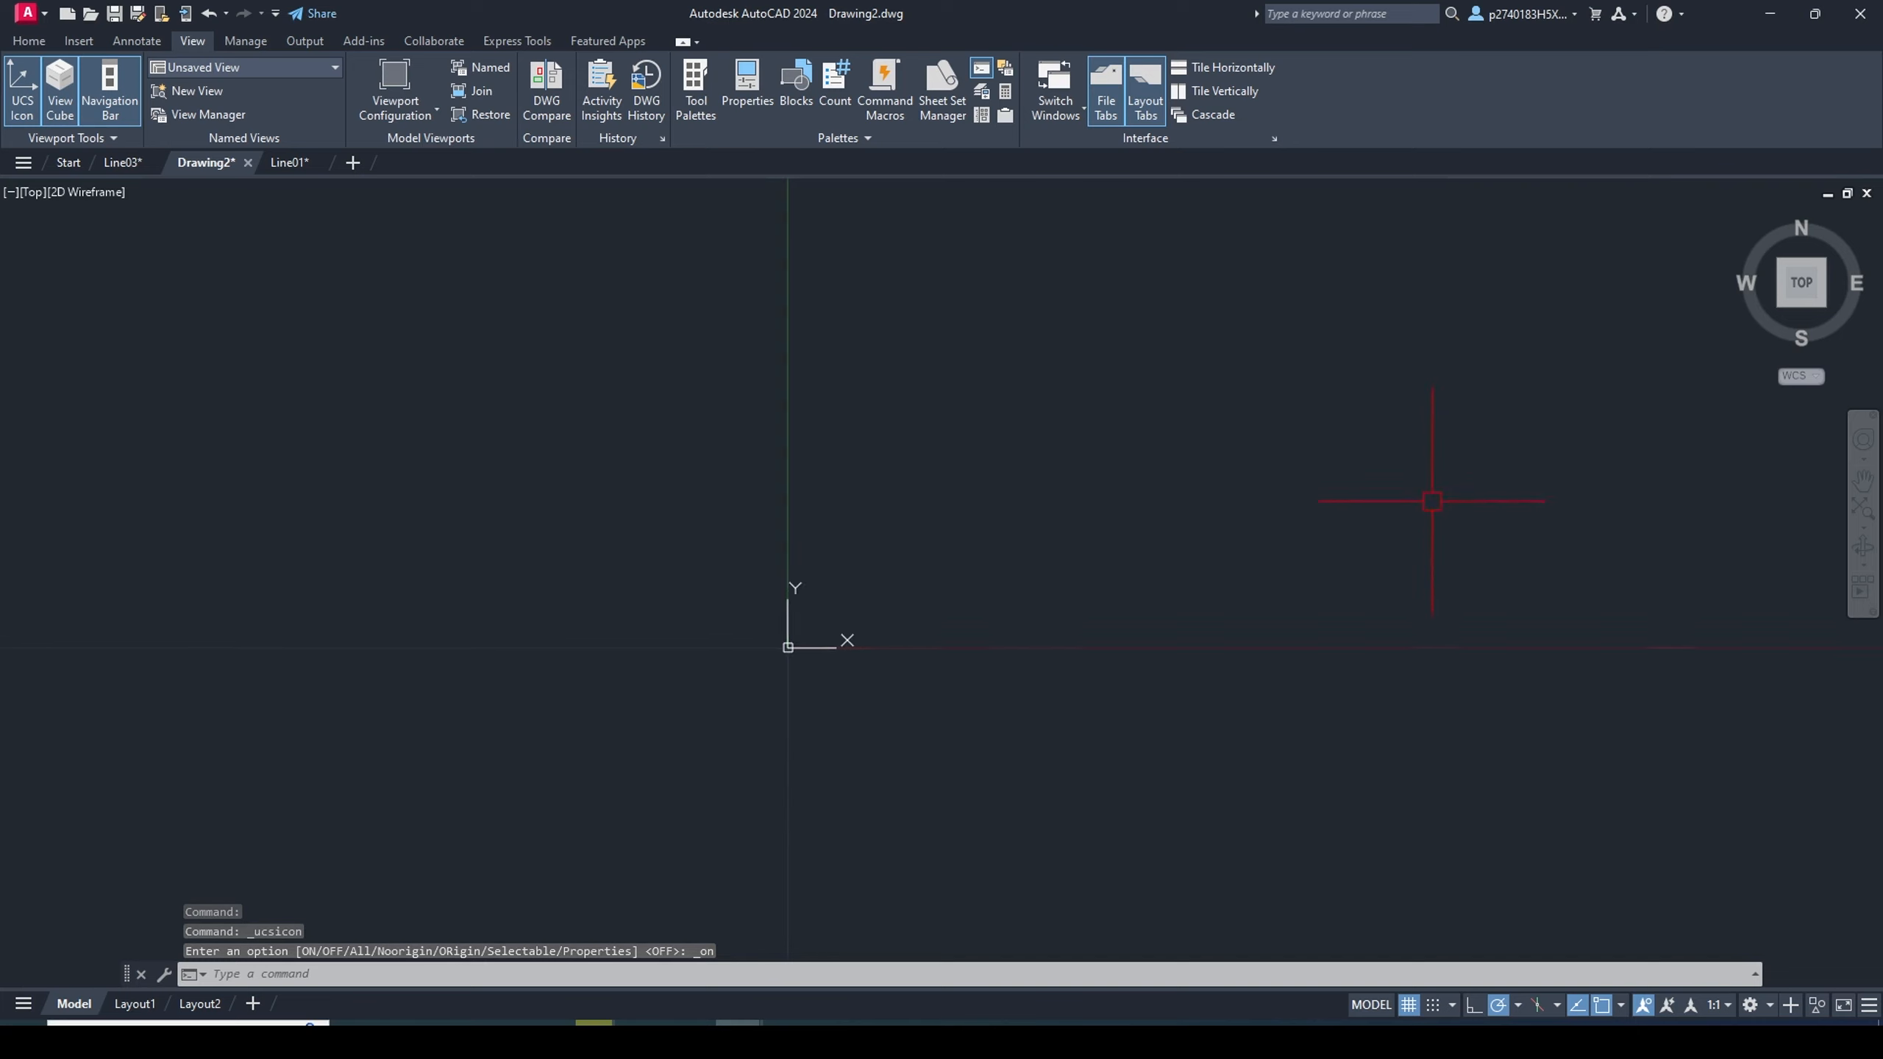
{"action": "scroll", "coordinate": [1476, 507], "scroll_direction": "down", "scroll_amount": 4}
{"action": "middle_click_drag", "start_coordinate": [1549, 512], "coordinate": [765, 752]}
{"action": "scroll", "coordinate": [836, 693], "scroll_direction": "down", "scroll_amount": 2}
{"action": "scroll", "coordinate": [867, 676], "scroll_direction": "up", "scroll_amount": 4}
{"action": "middle_click_drag", "start_coordinate": [886, 659], "coordinate": [931, 614]}
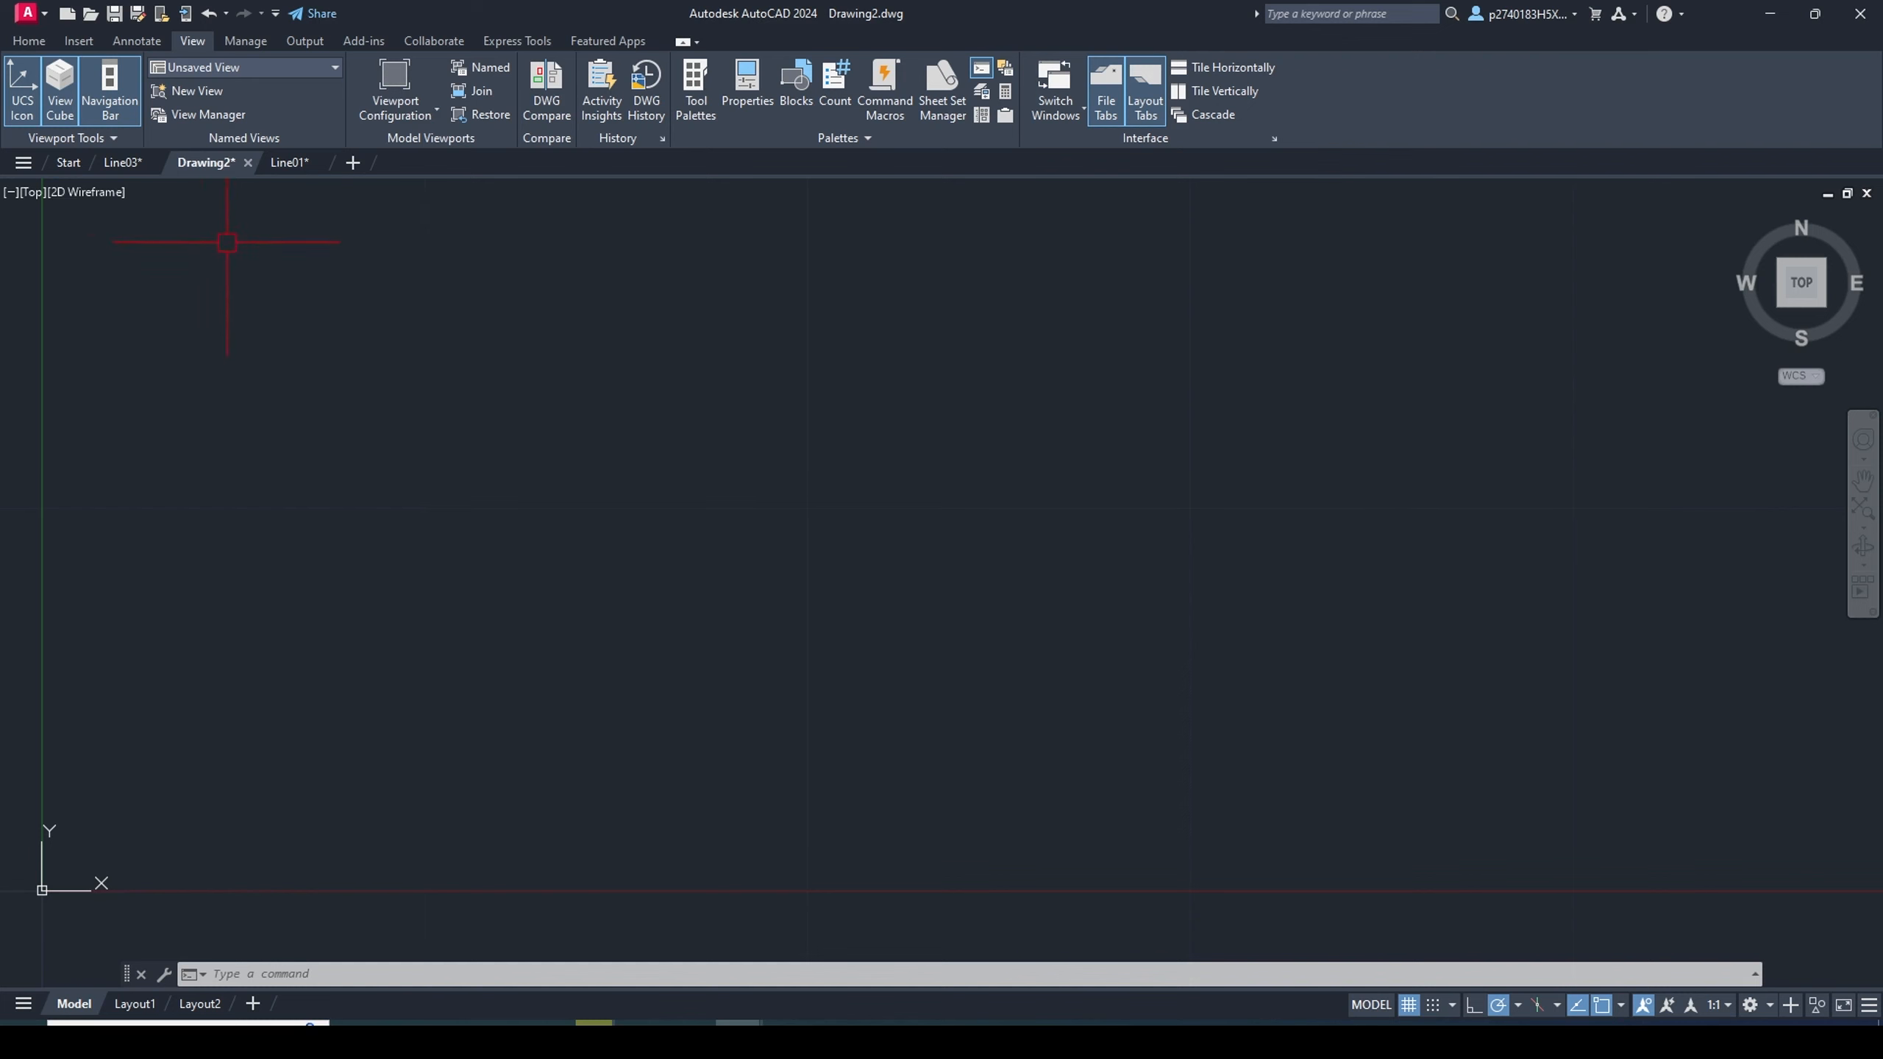
Draw a circle by centre and radius slightly above the middle of the drawing area
{"action": "left_click", "coordinate": [28, 41]}
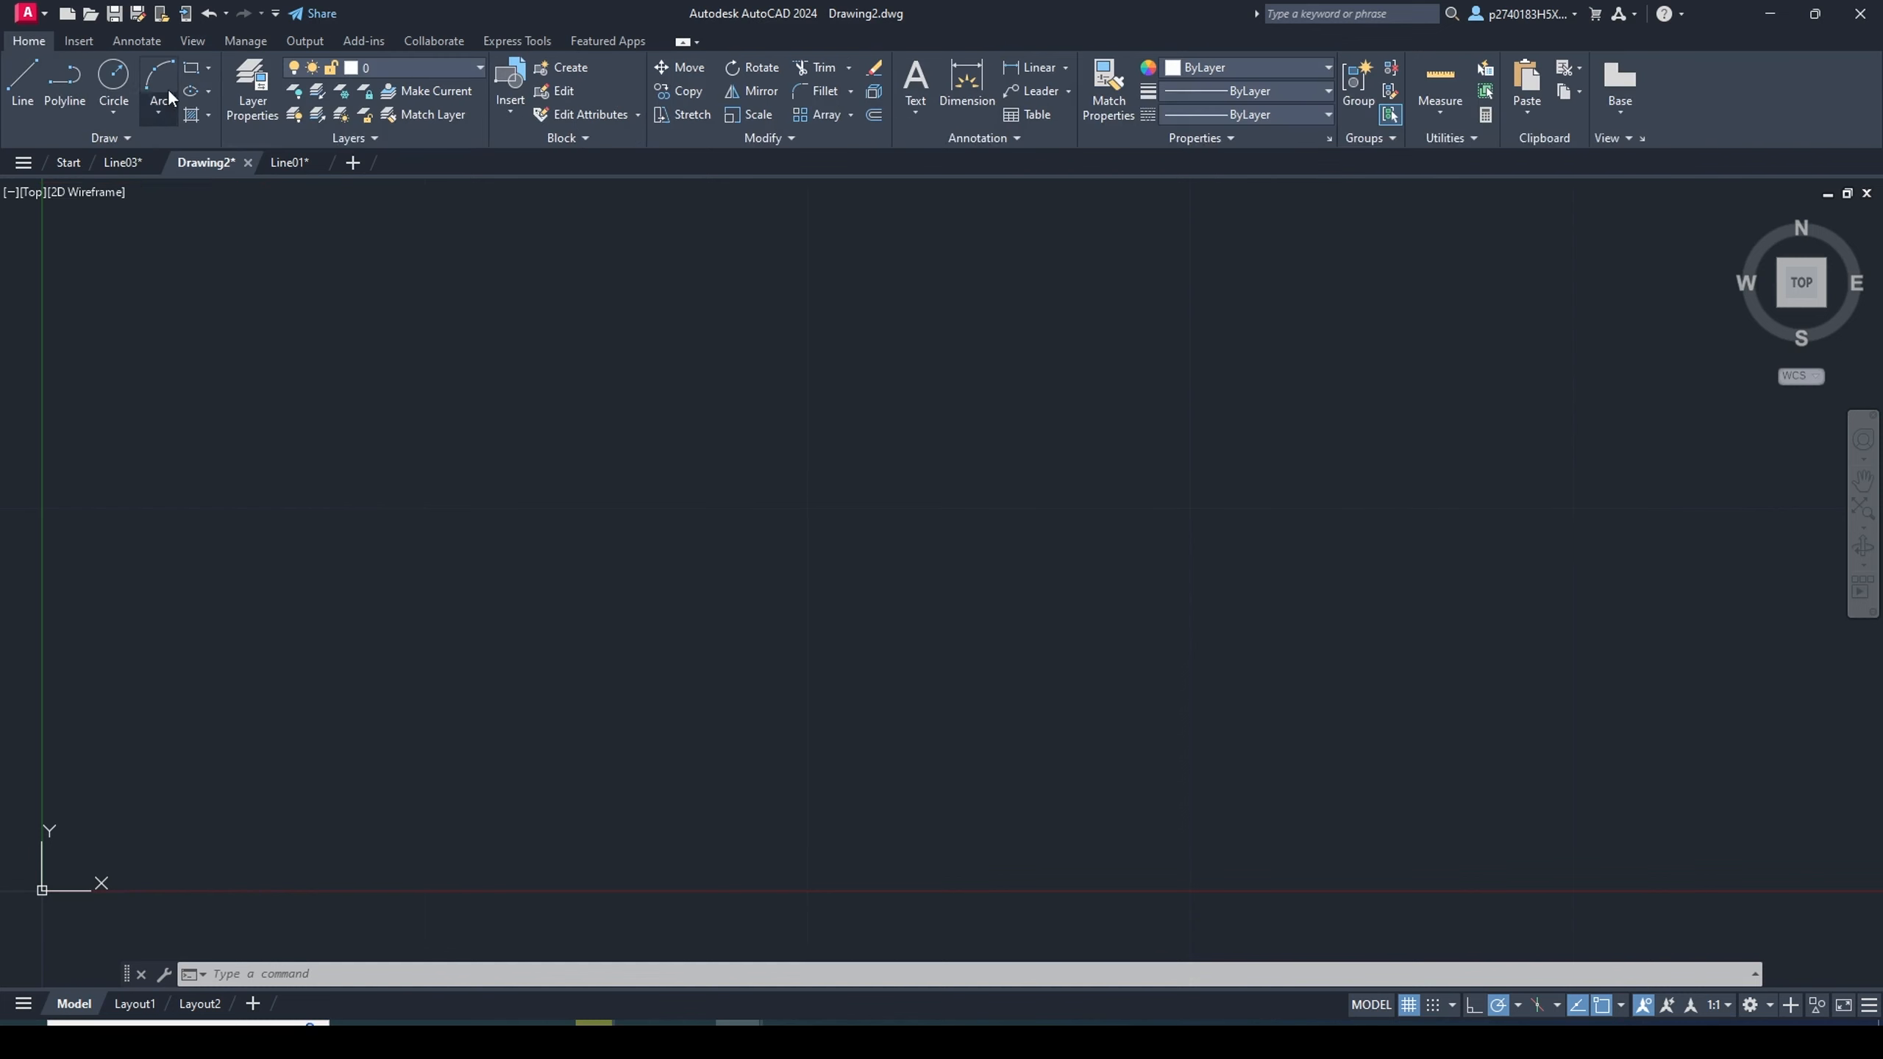
{"action": "left_click", "coordinate": [117, 75]}
{"action": "left_click", "coordinate": [769, 499]}
{"action": "left_click", "coordinate": [865, 544]}
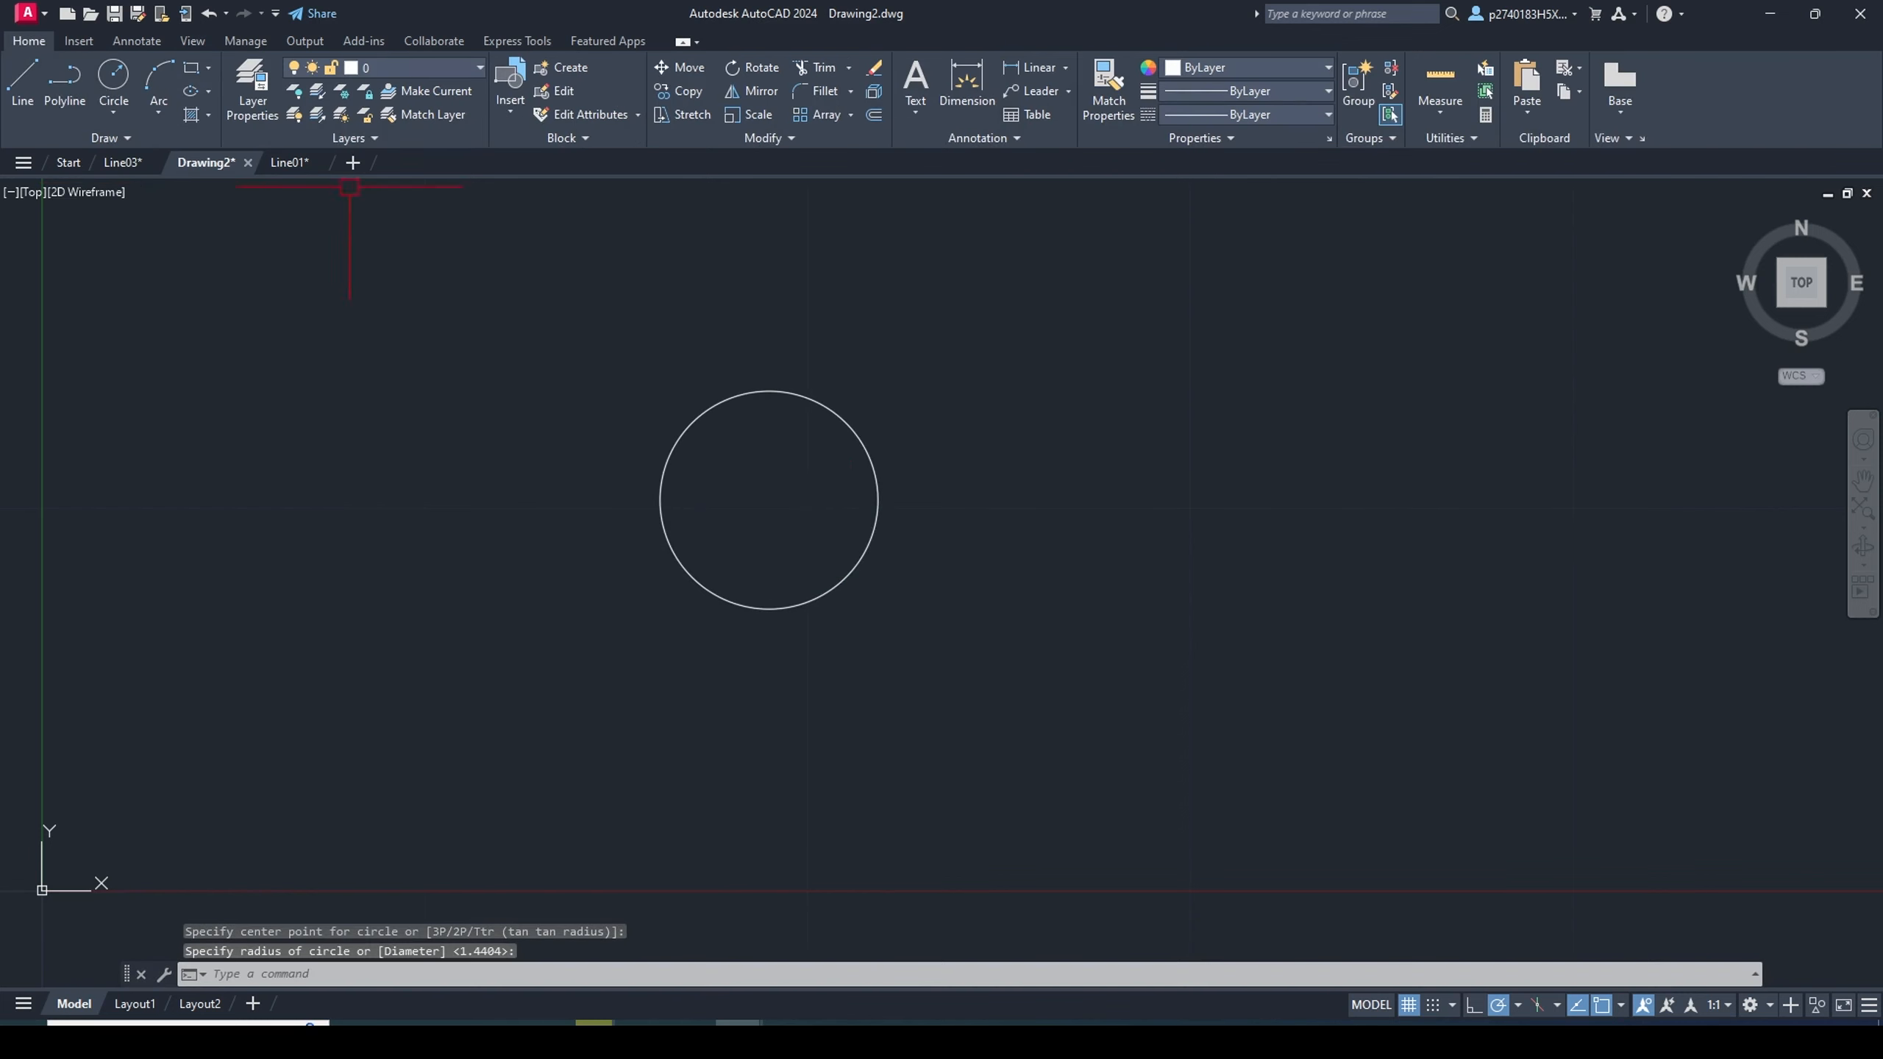
Draw an upright rectangle about 5.7 units wide that overlaps the lower-right part of the circle
{"action": "left_click", "coordinate": [191, 67]}
{"action": "left_click", "coordinate": [1022, 462]}
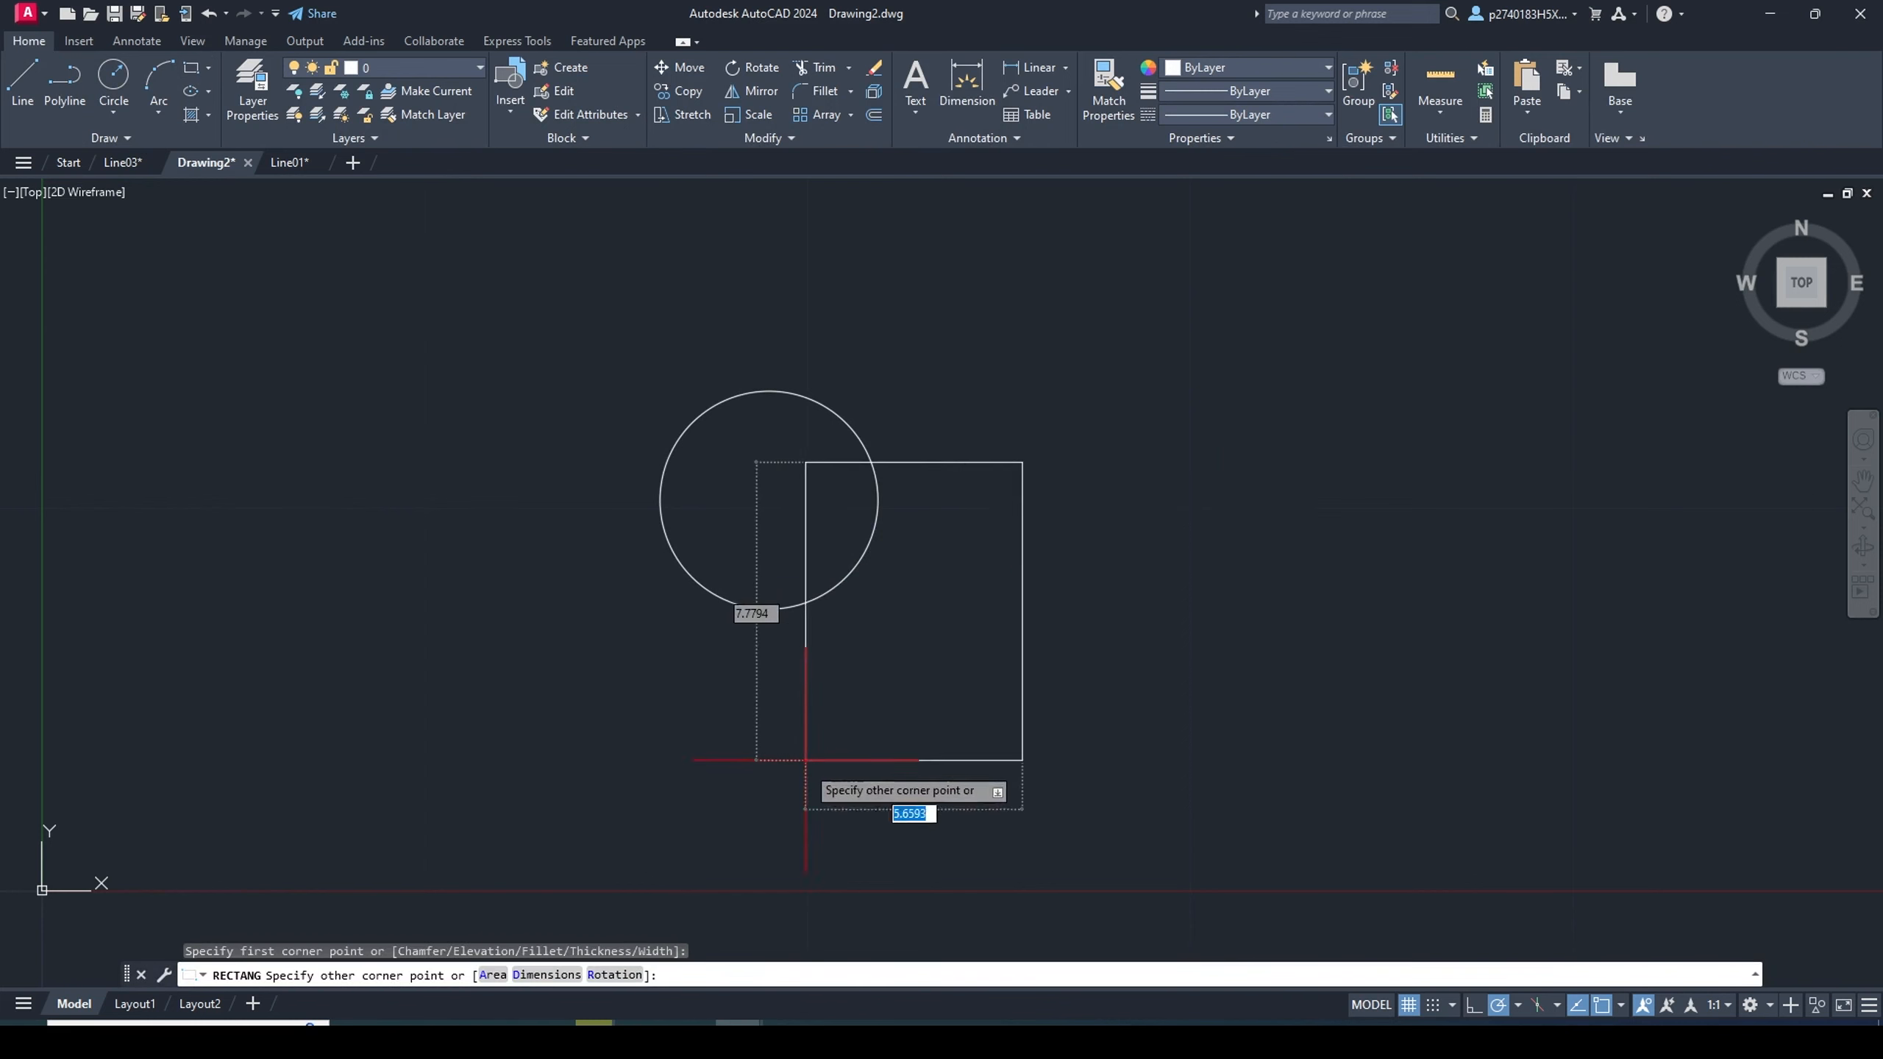
{"action": "left_click", "coordinate": [806, 812]}
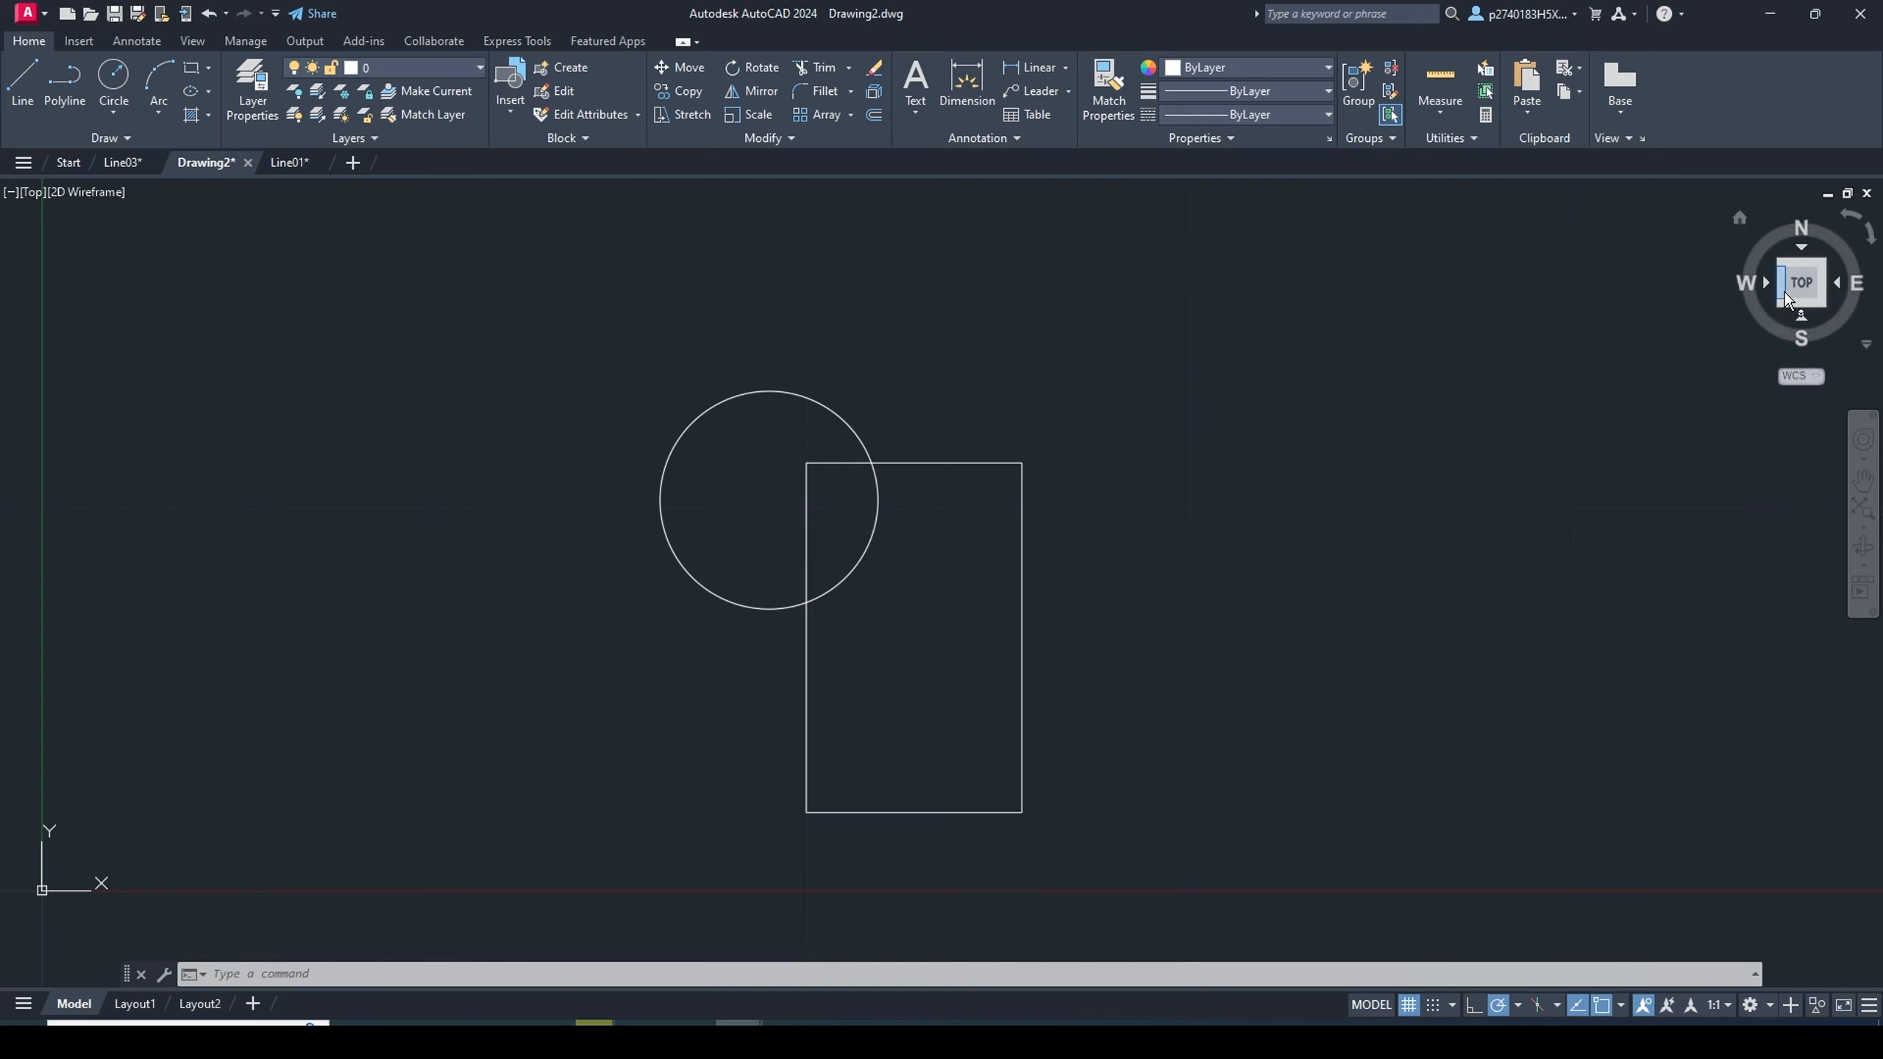
Orbit the view with the ViewCube into a tilted, rotated 3D orientation of the circle and rectangle
{"action": "mouse_move", "coordinate": [1783, 292]}
{"action": "left_mouse_down"}
{"action": "mouse_move", "coordinate": [1803, 204]}
{"action": "mouse_move", "coordinate": [1742, 216]}
{"action": "left_mouse_up"}
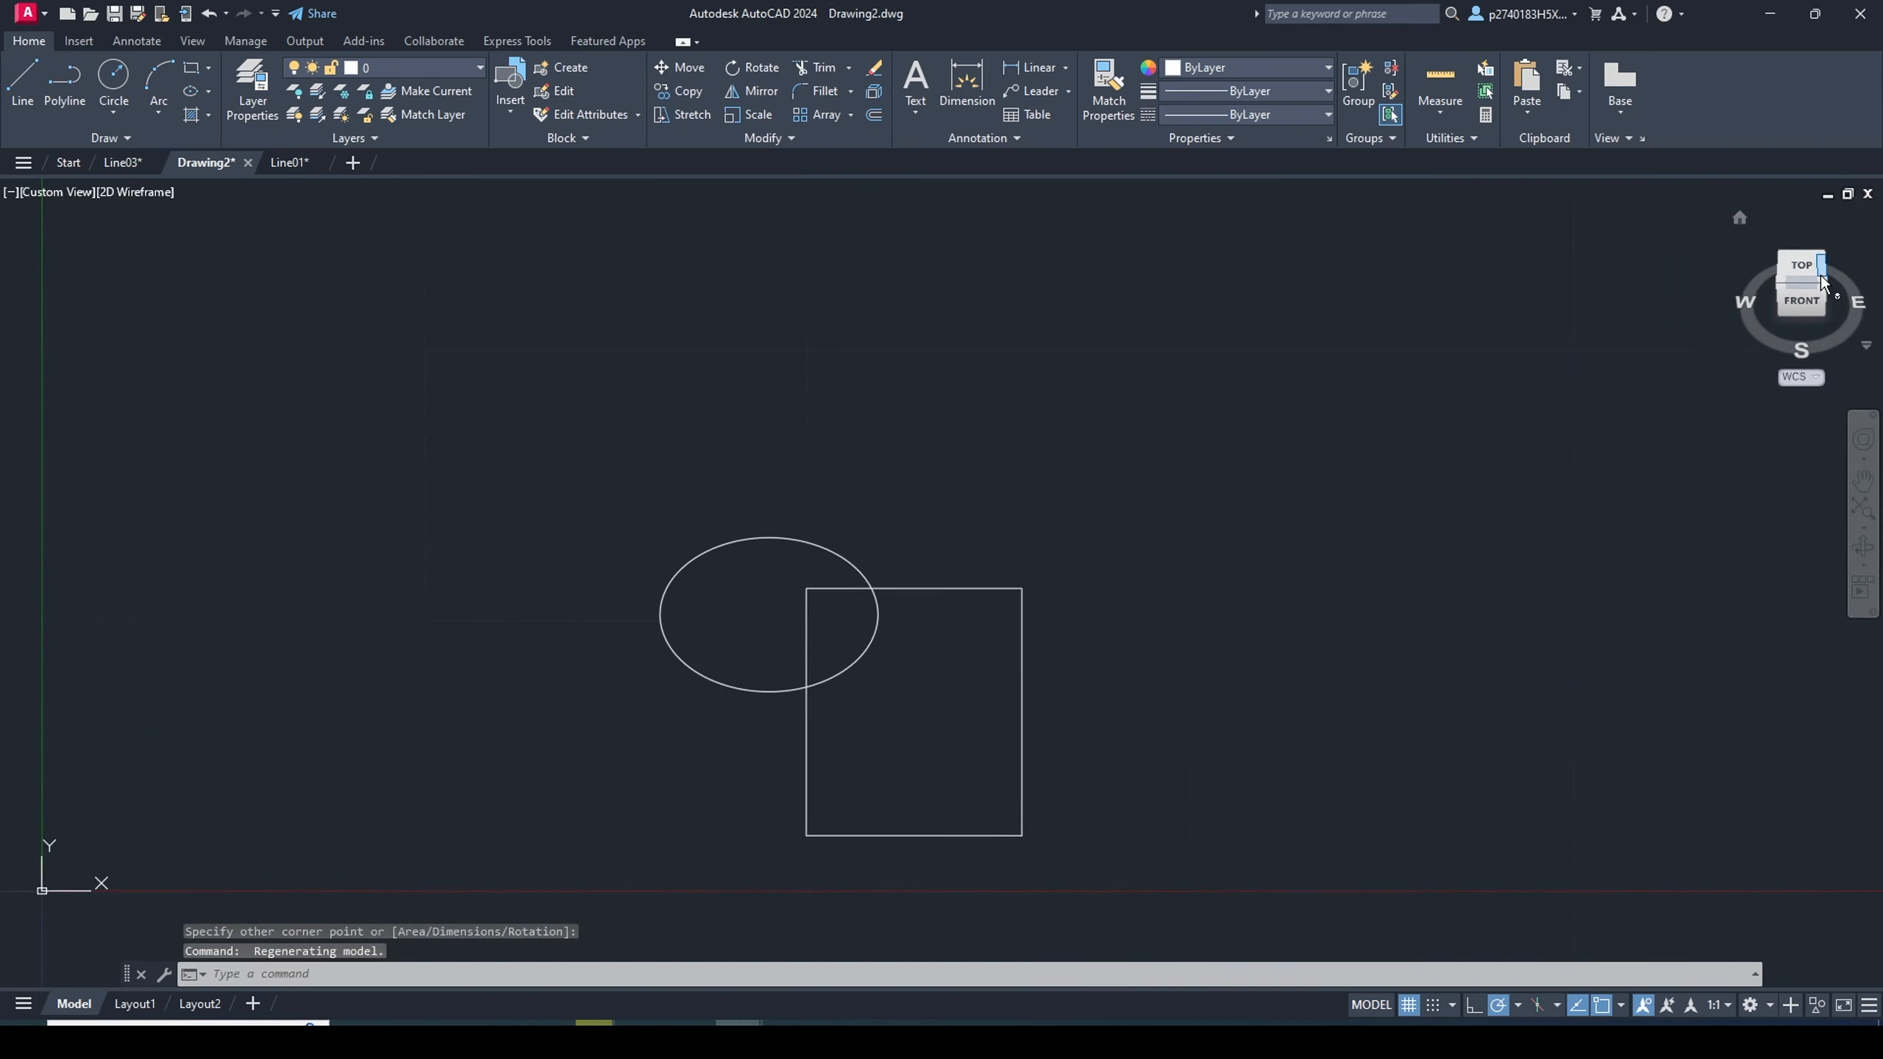
{"action": "left_click_drag", "start_coordinate": [1821, 274], "coordinate": [1785, 225]}
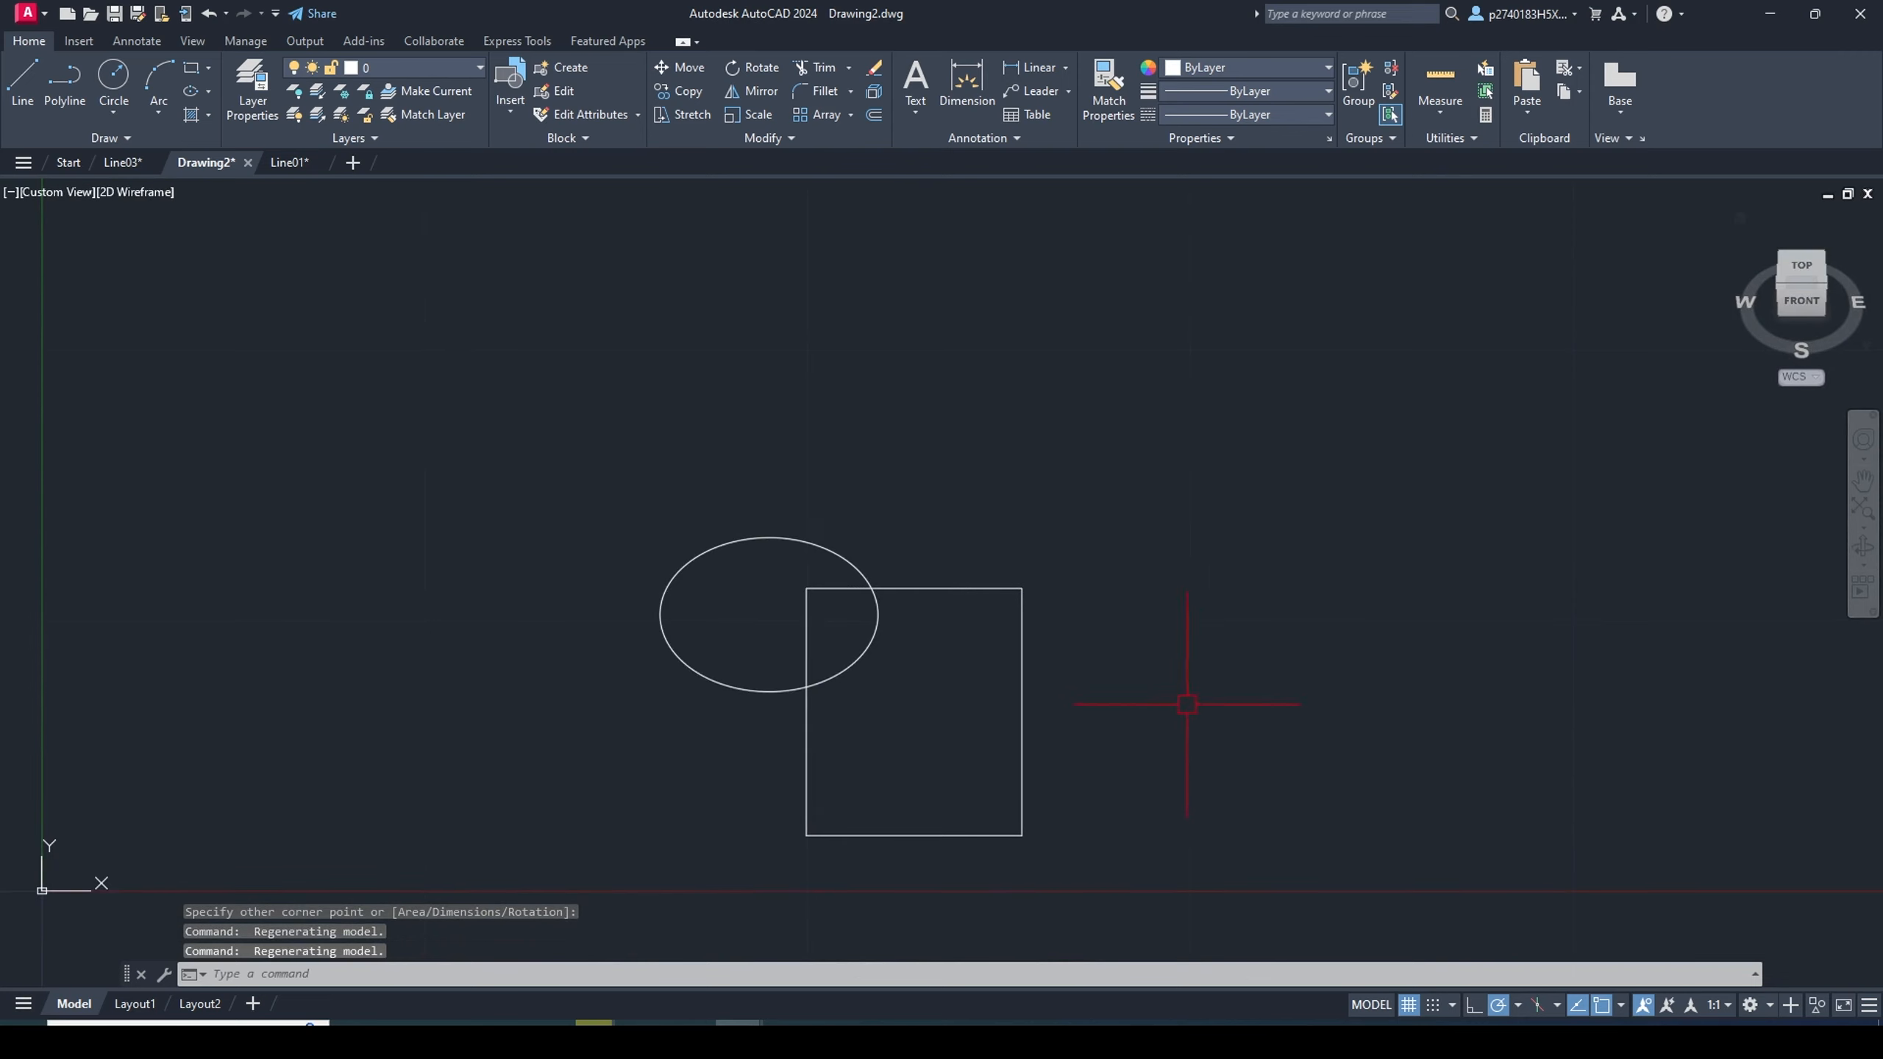
{"action": "mouse_move", "coordinate": [1187, 705]}
{"action": "middle_mouse_down"}
{"action": "mouse_move", "coordinate": [1367, 643]}
{"action": "mouse_move", "coordinate": [1344, 643]}
{"action": "middle_mouse_up"}
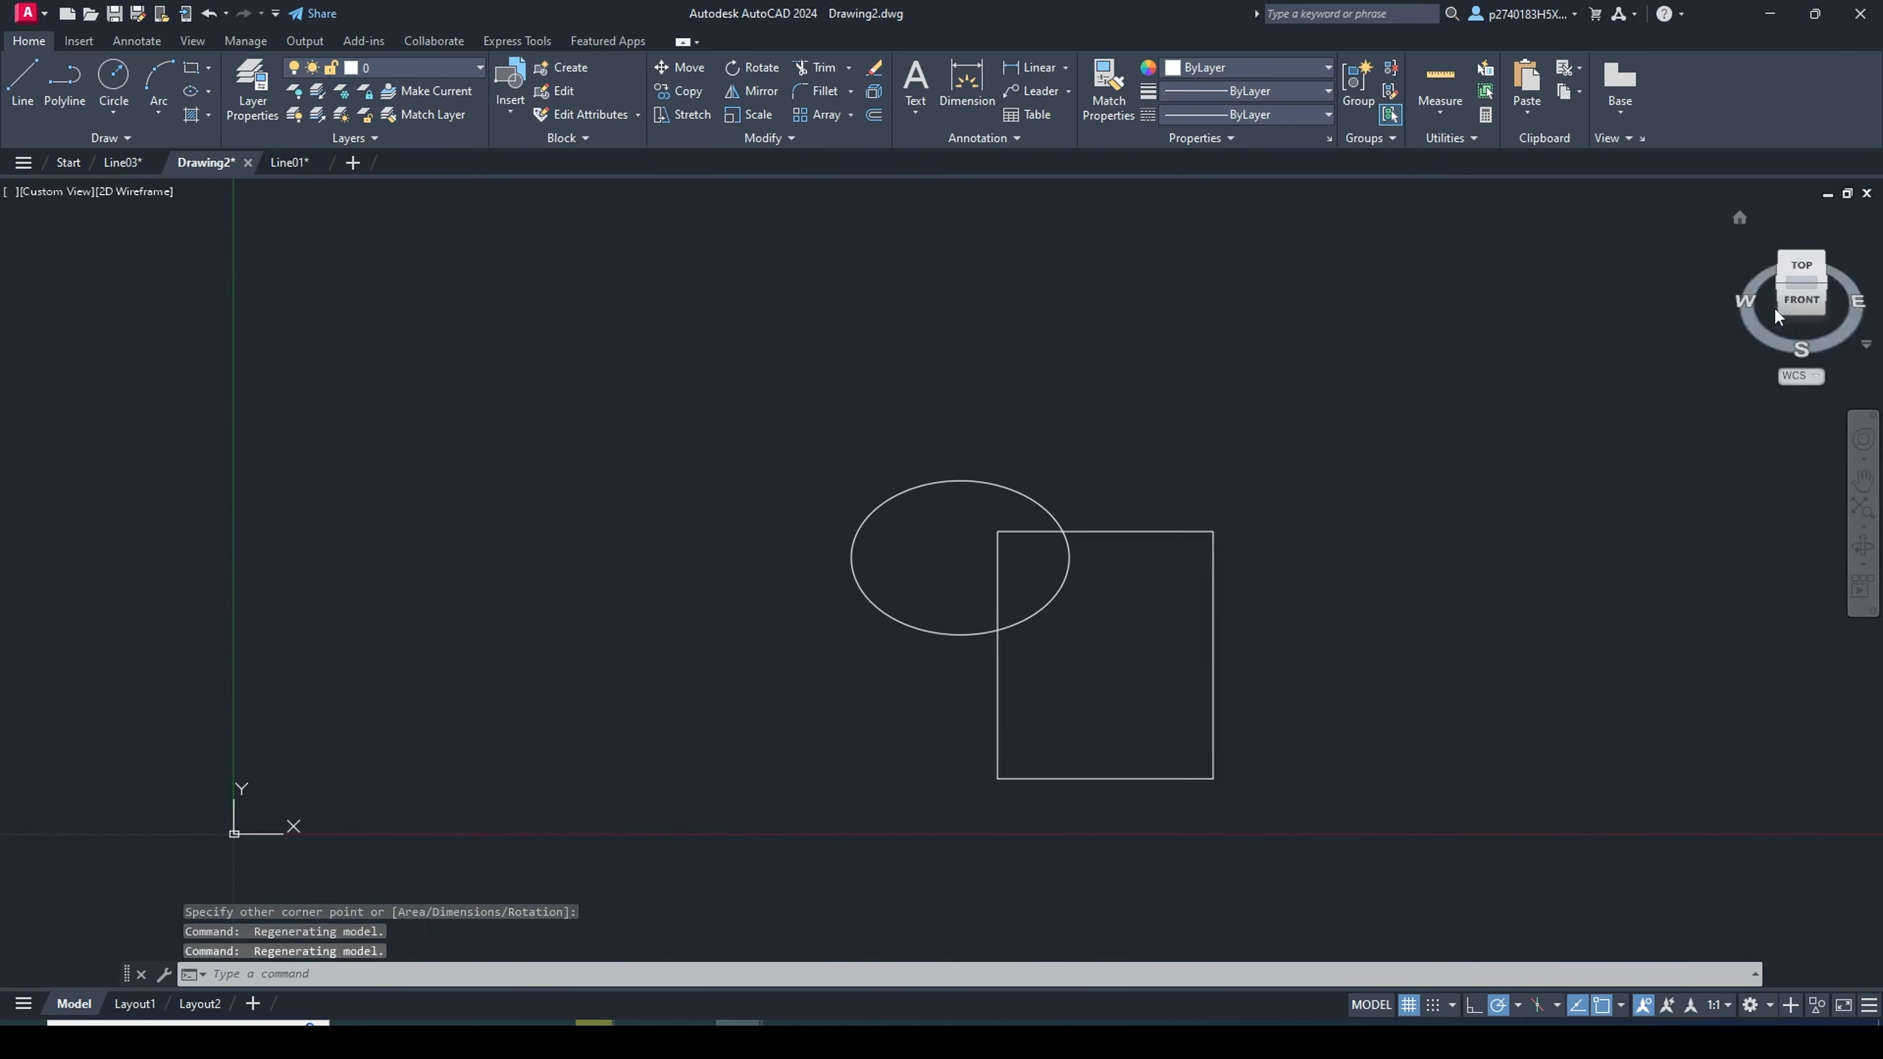
{"action": "left_click_drag", "start_coordinate": [1774, 306], "coordinate": [1873, 245]}
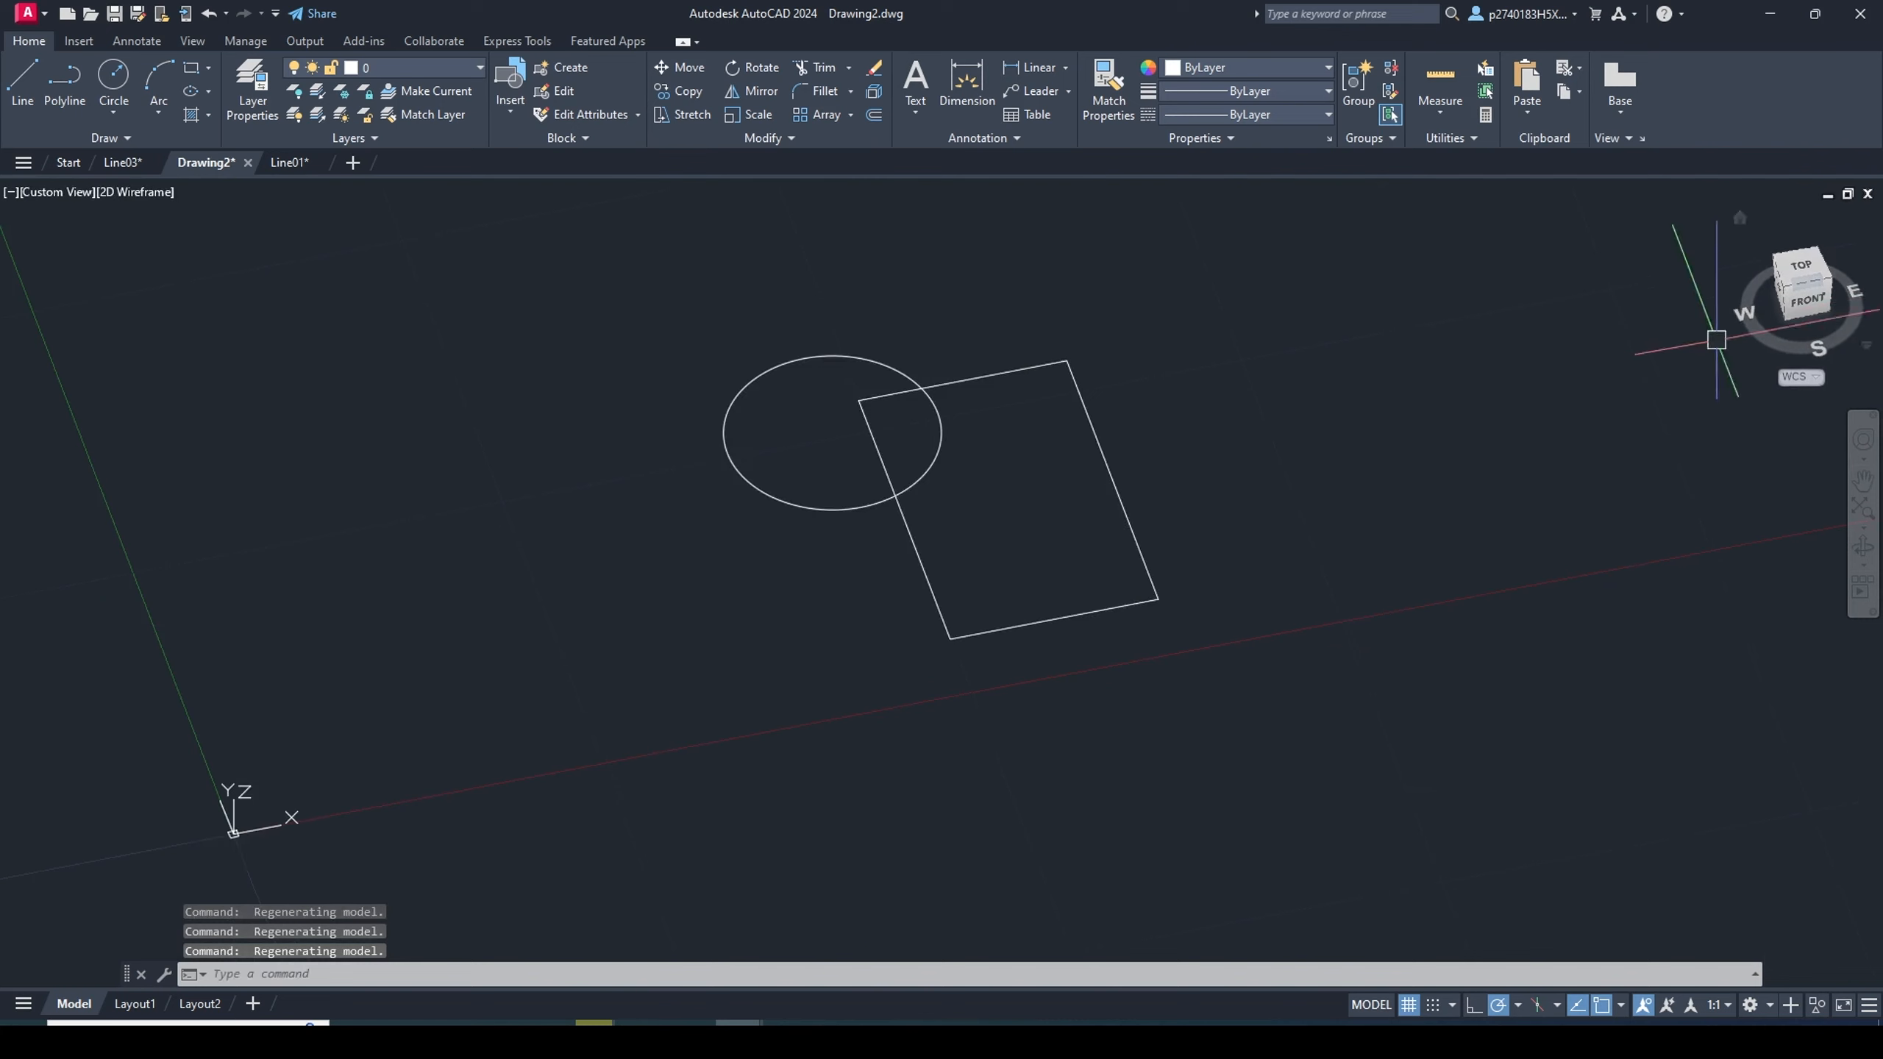
View the circle and rectangle from the front and from the left side using the ViewCube faces
{"action": "left_click", "coordinate": [1806, 300]}
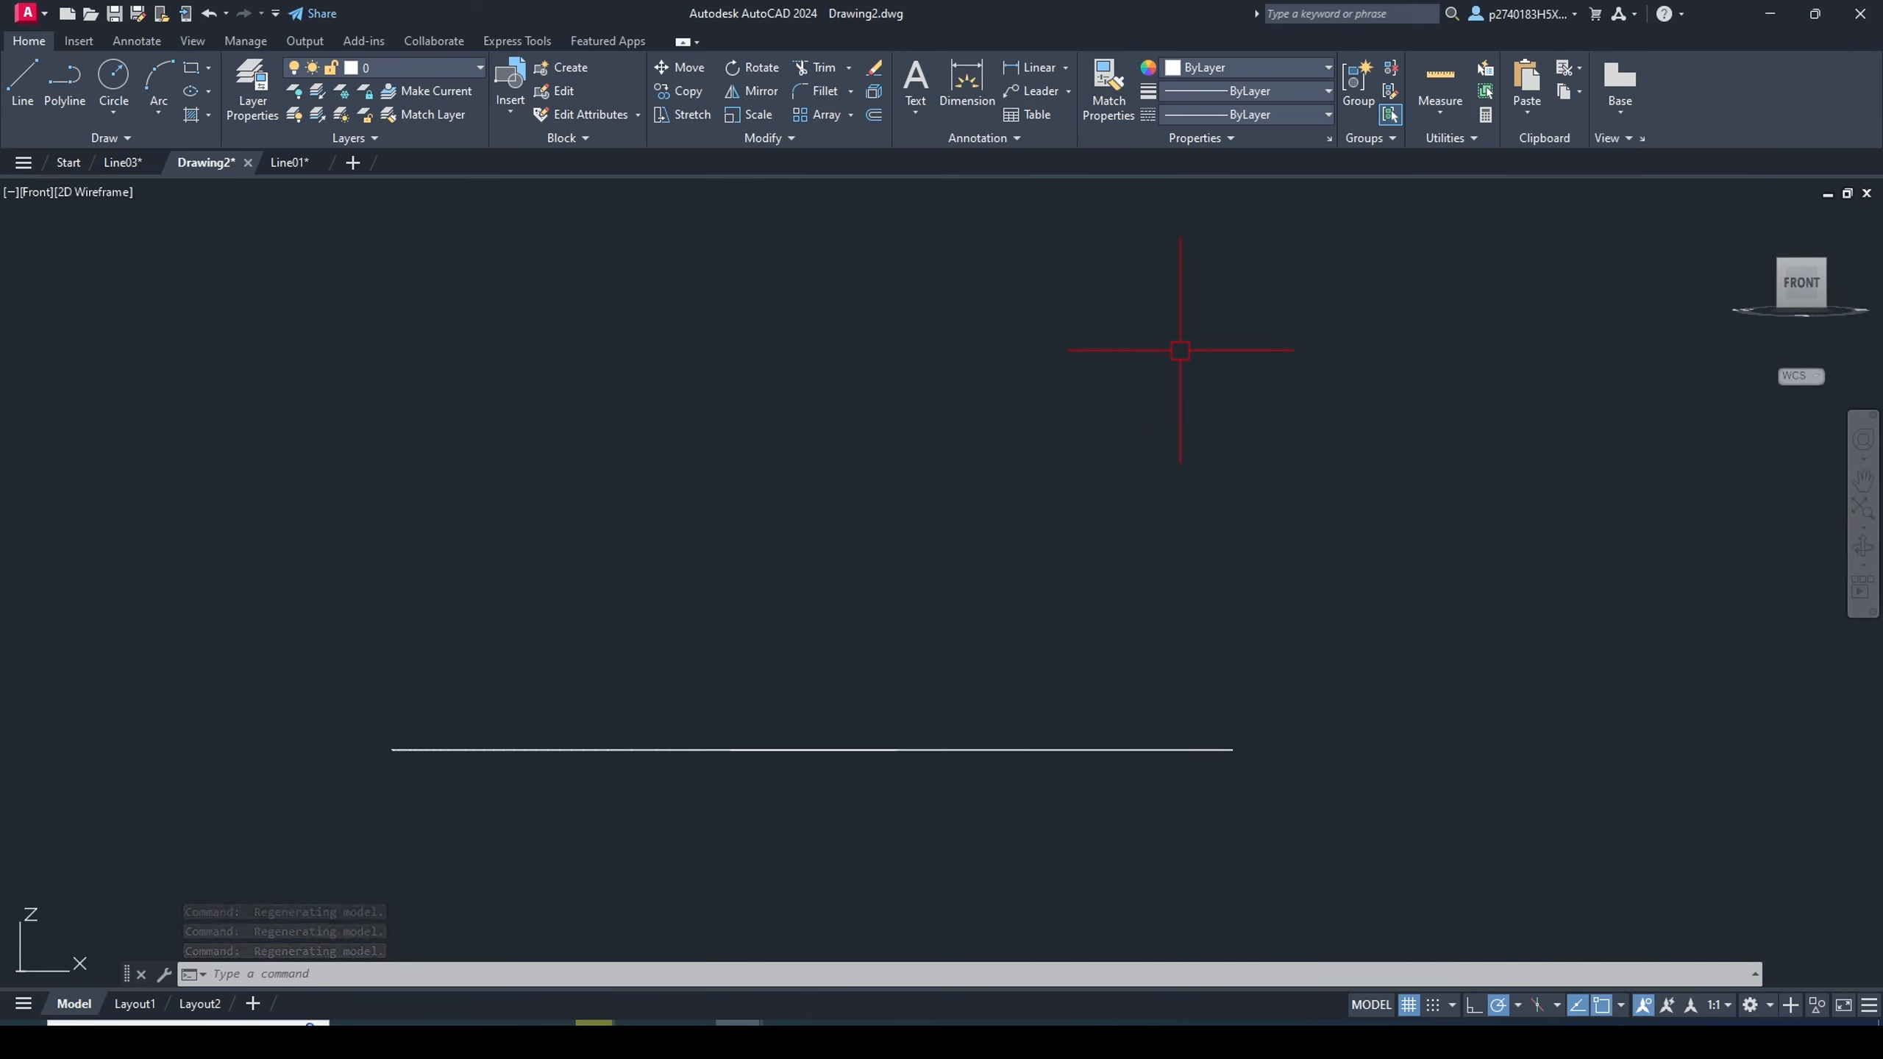
{"action": "mouse_move", "coordinate": [1747, 307]}
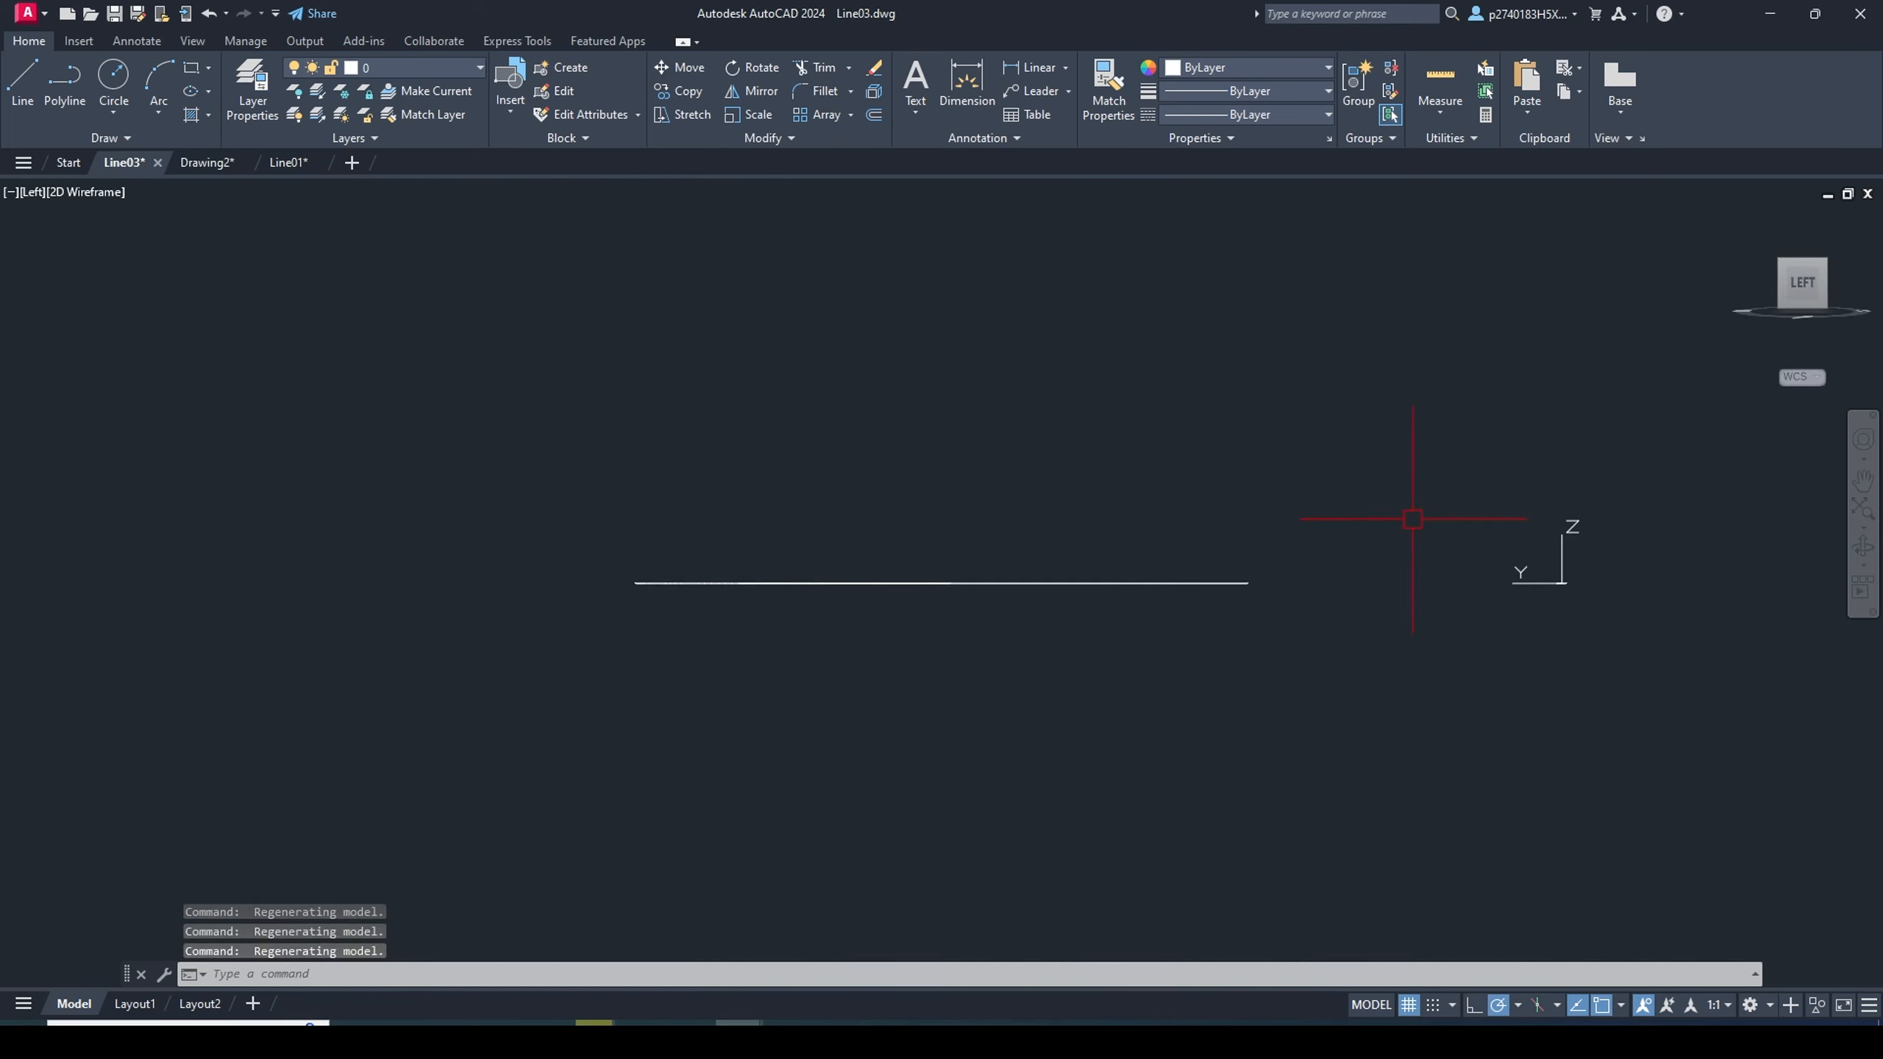
{"action": "mouse_move", "coordinate": [1394, 529]}
{"action": "middle_mouse_down"}
{"action": "mouse_move", "coordinate": [1354, 563]}
{"action": "mouse_move", "coordinate": [1343, 642]}
{"action": "middle_mouse_up"}
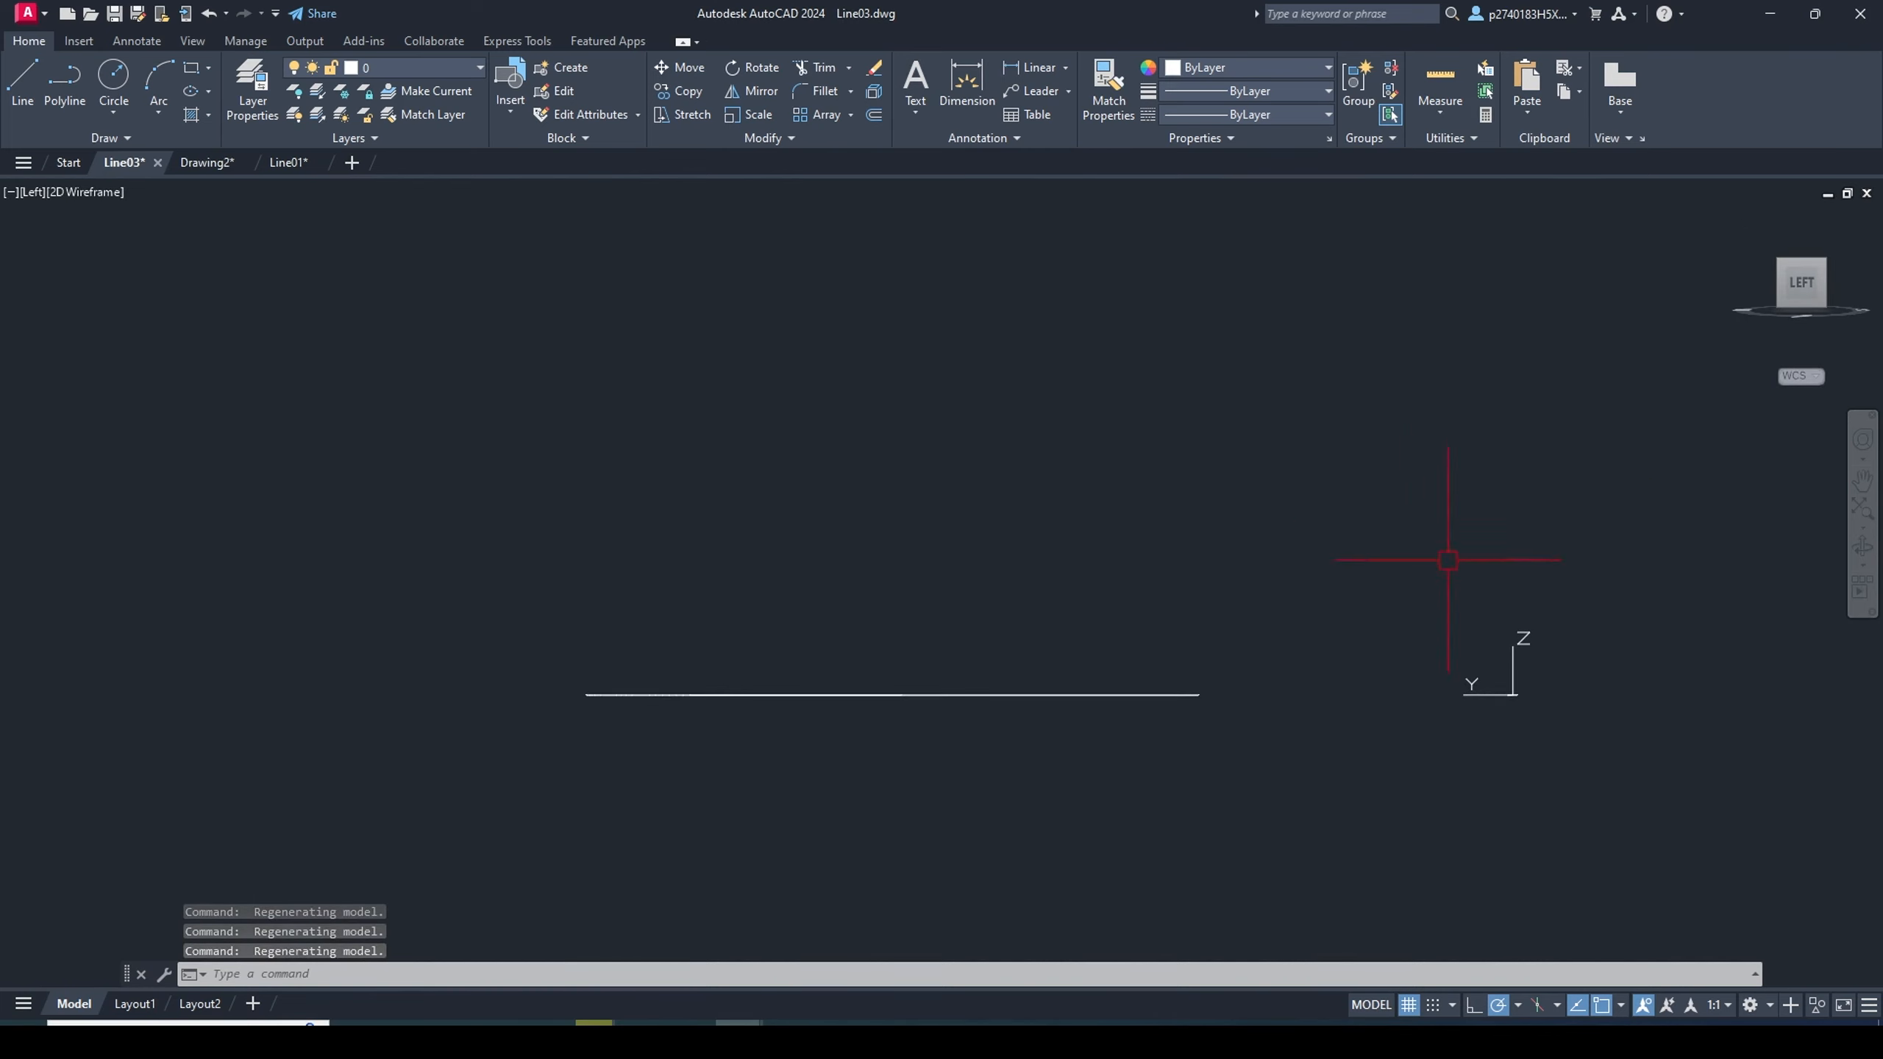
Show the circle and rectangle in the ViewCube's home orientation and return to the top view
{"action": "mouse_move", "coordinate": [1745, 293]}
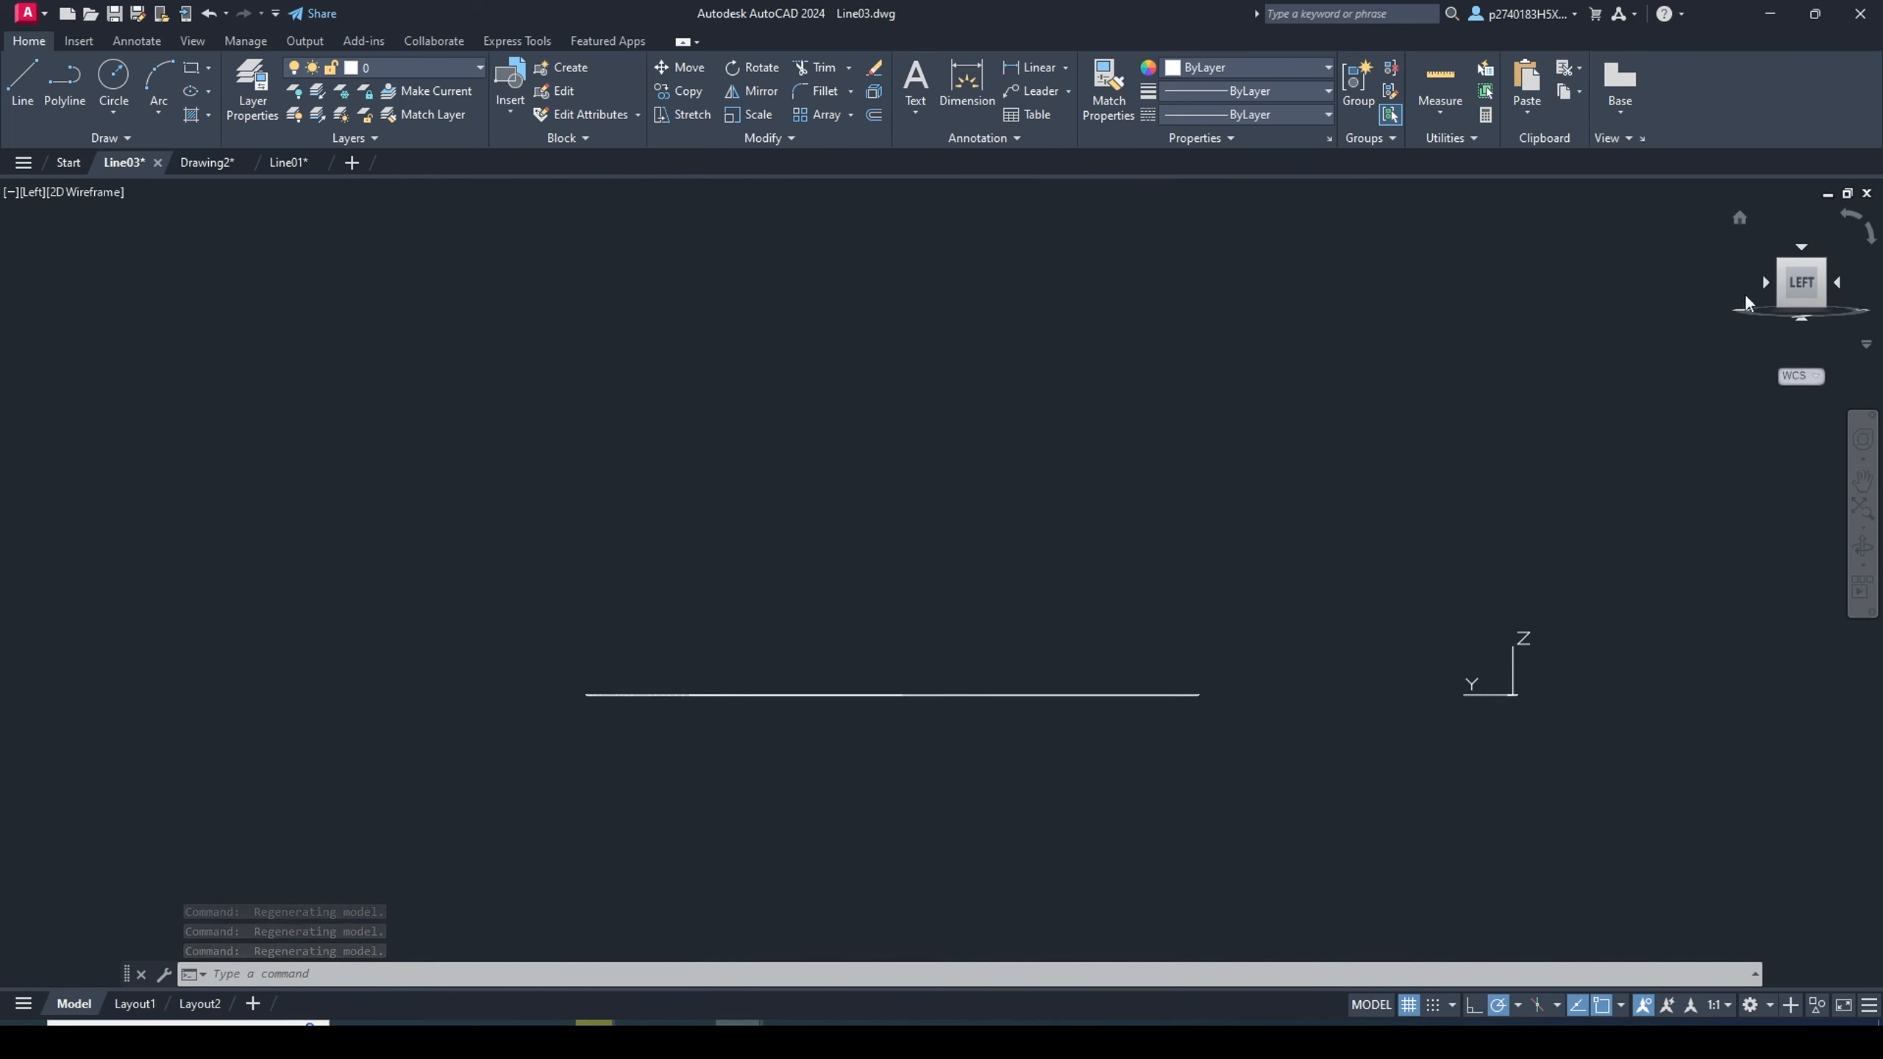
{"action": "left_click", "coordinate": [1740, 219]}
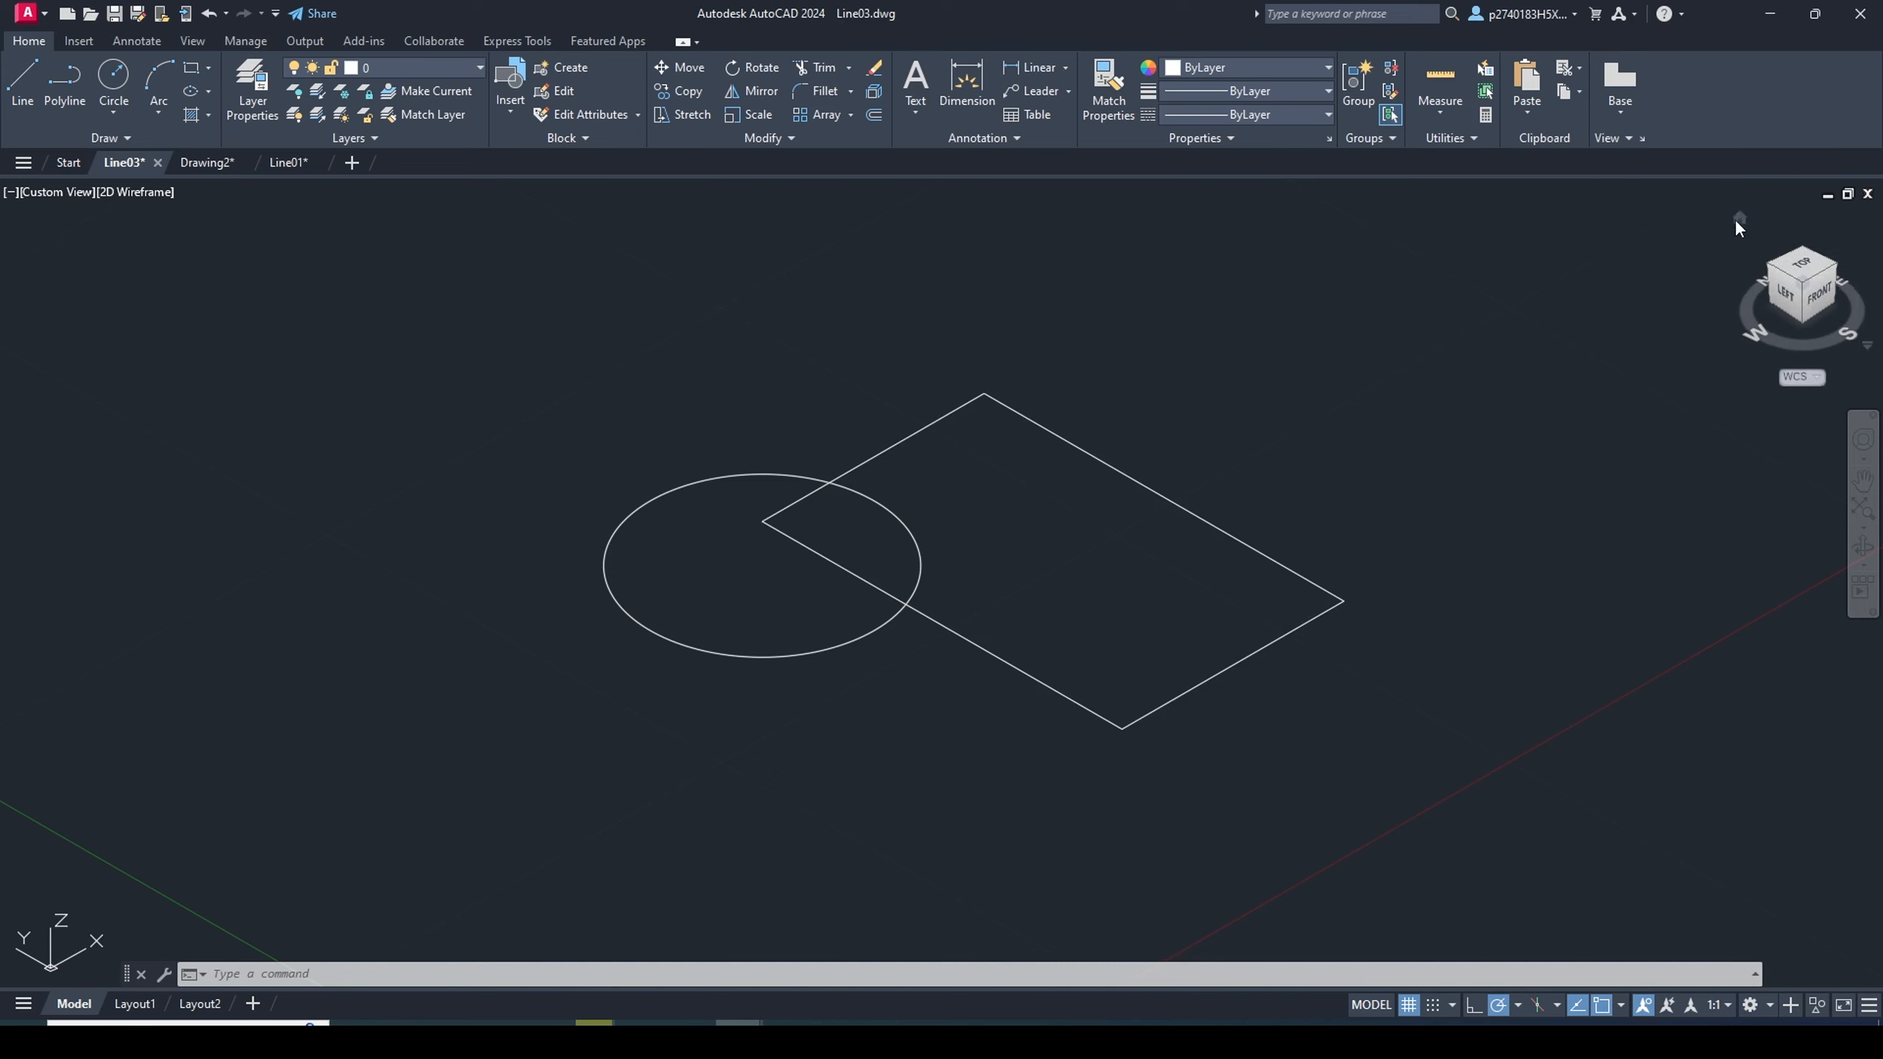
{"action": "left_click", "coordinate": [1740, 217]}
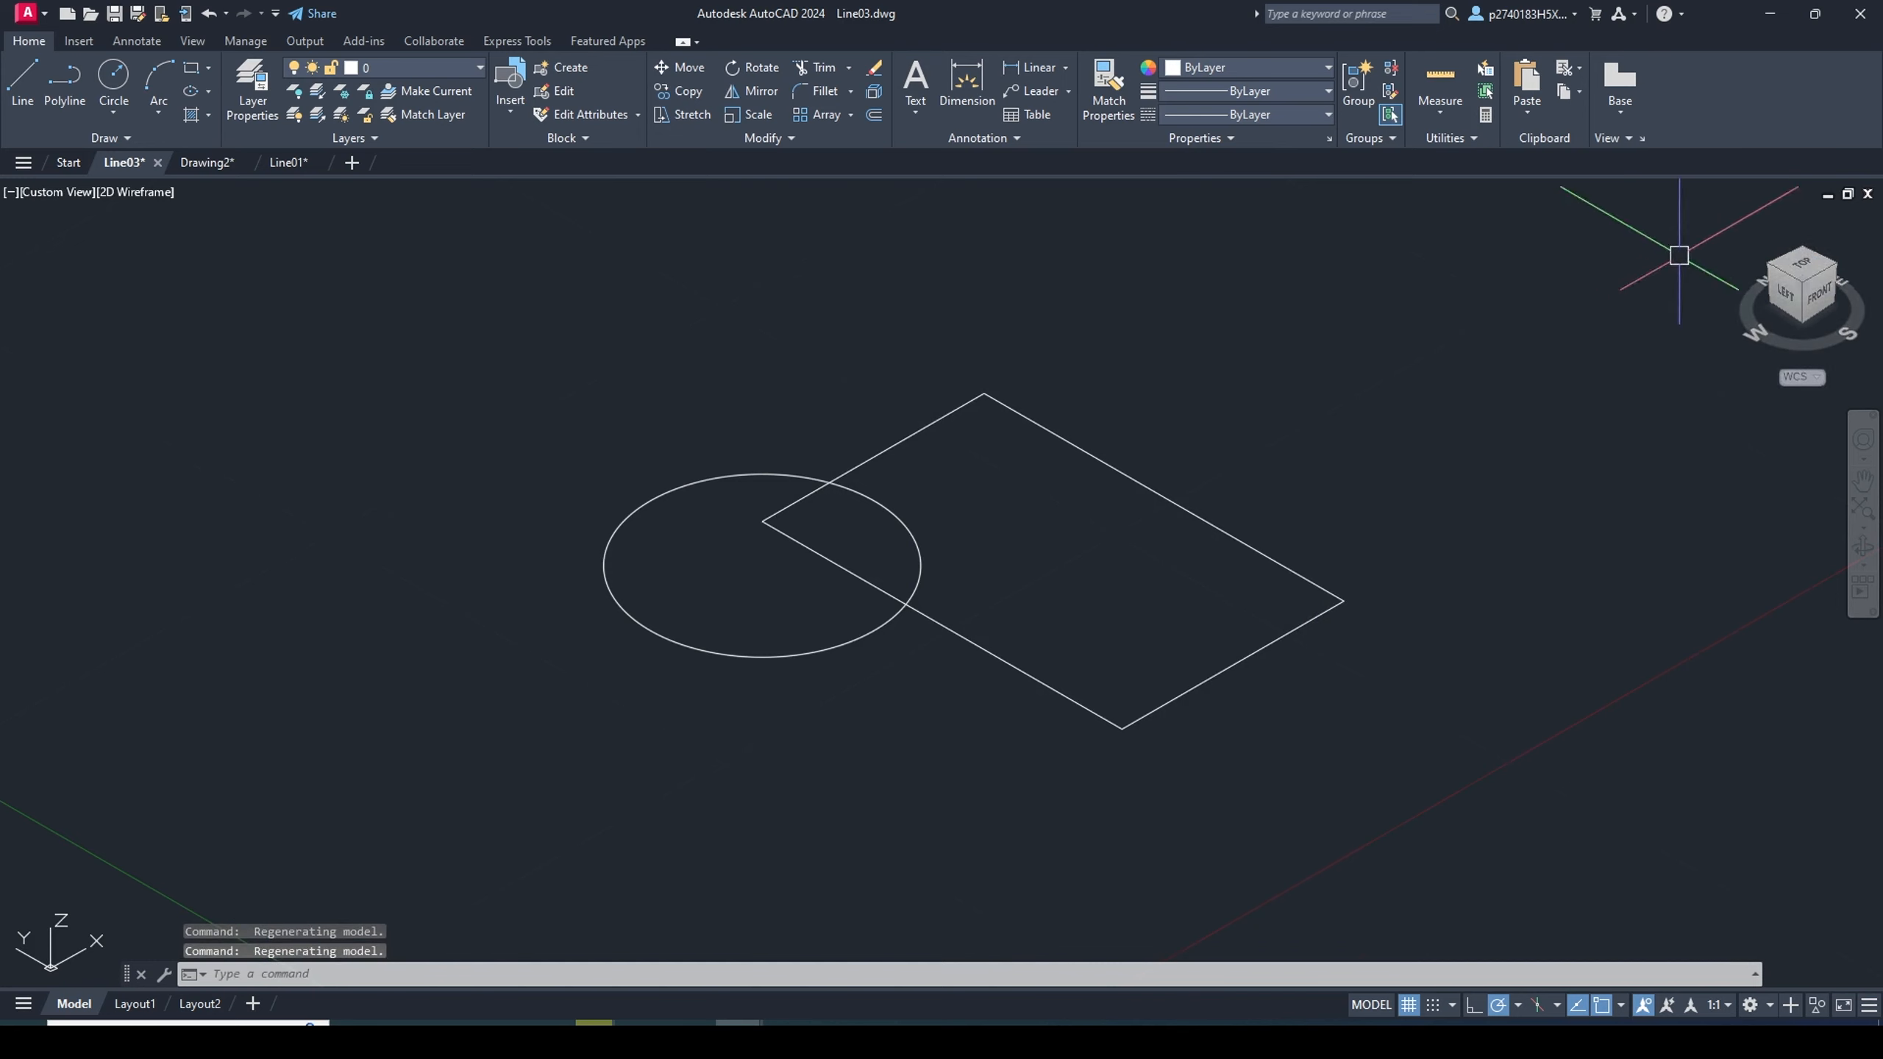
{"action": "left_click", "coordinate": [1800, 267]}
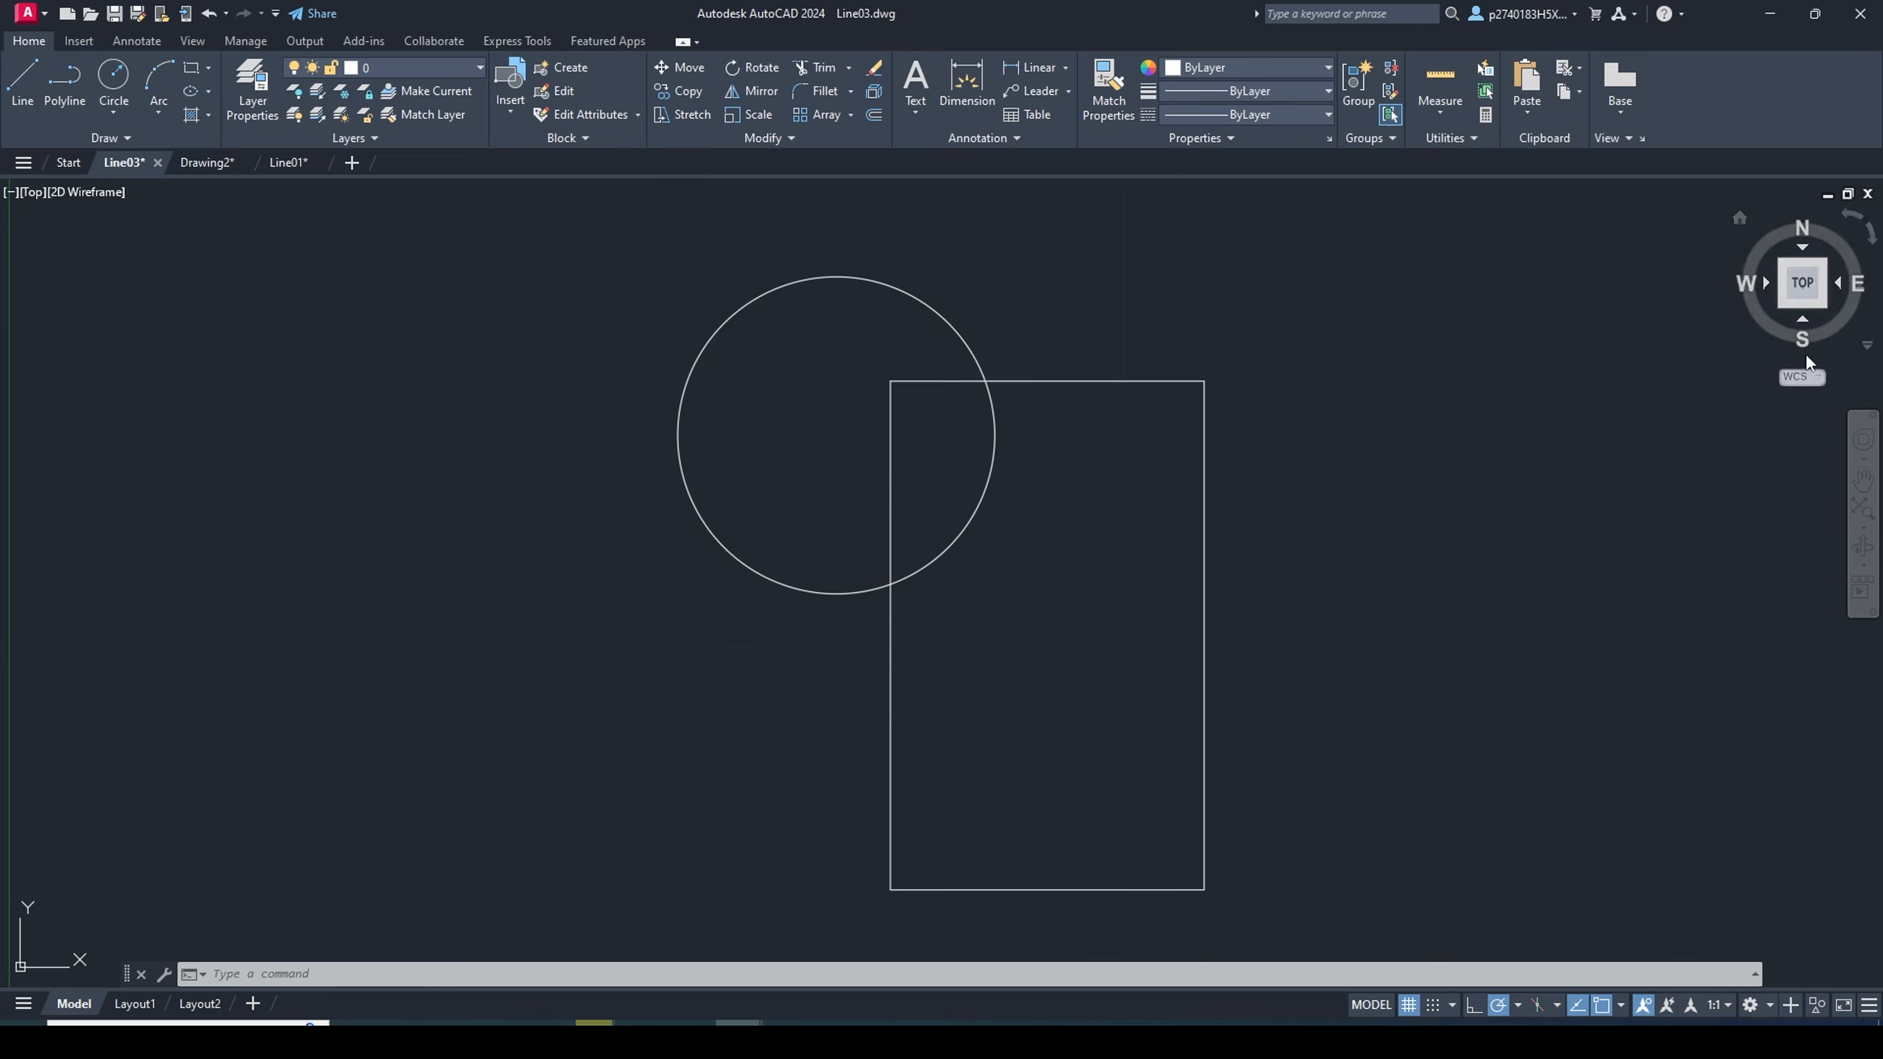
In the ViewCube settings, disable automatic sizing, set the ViewCube size to Small and apply the change
{"action": "left_click", "coordinate": [1870, 348]}
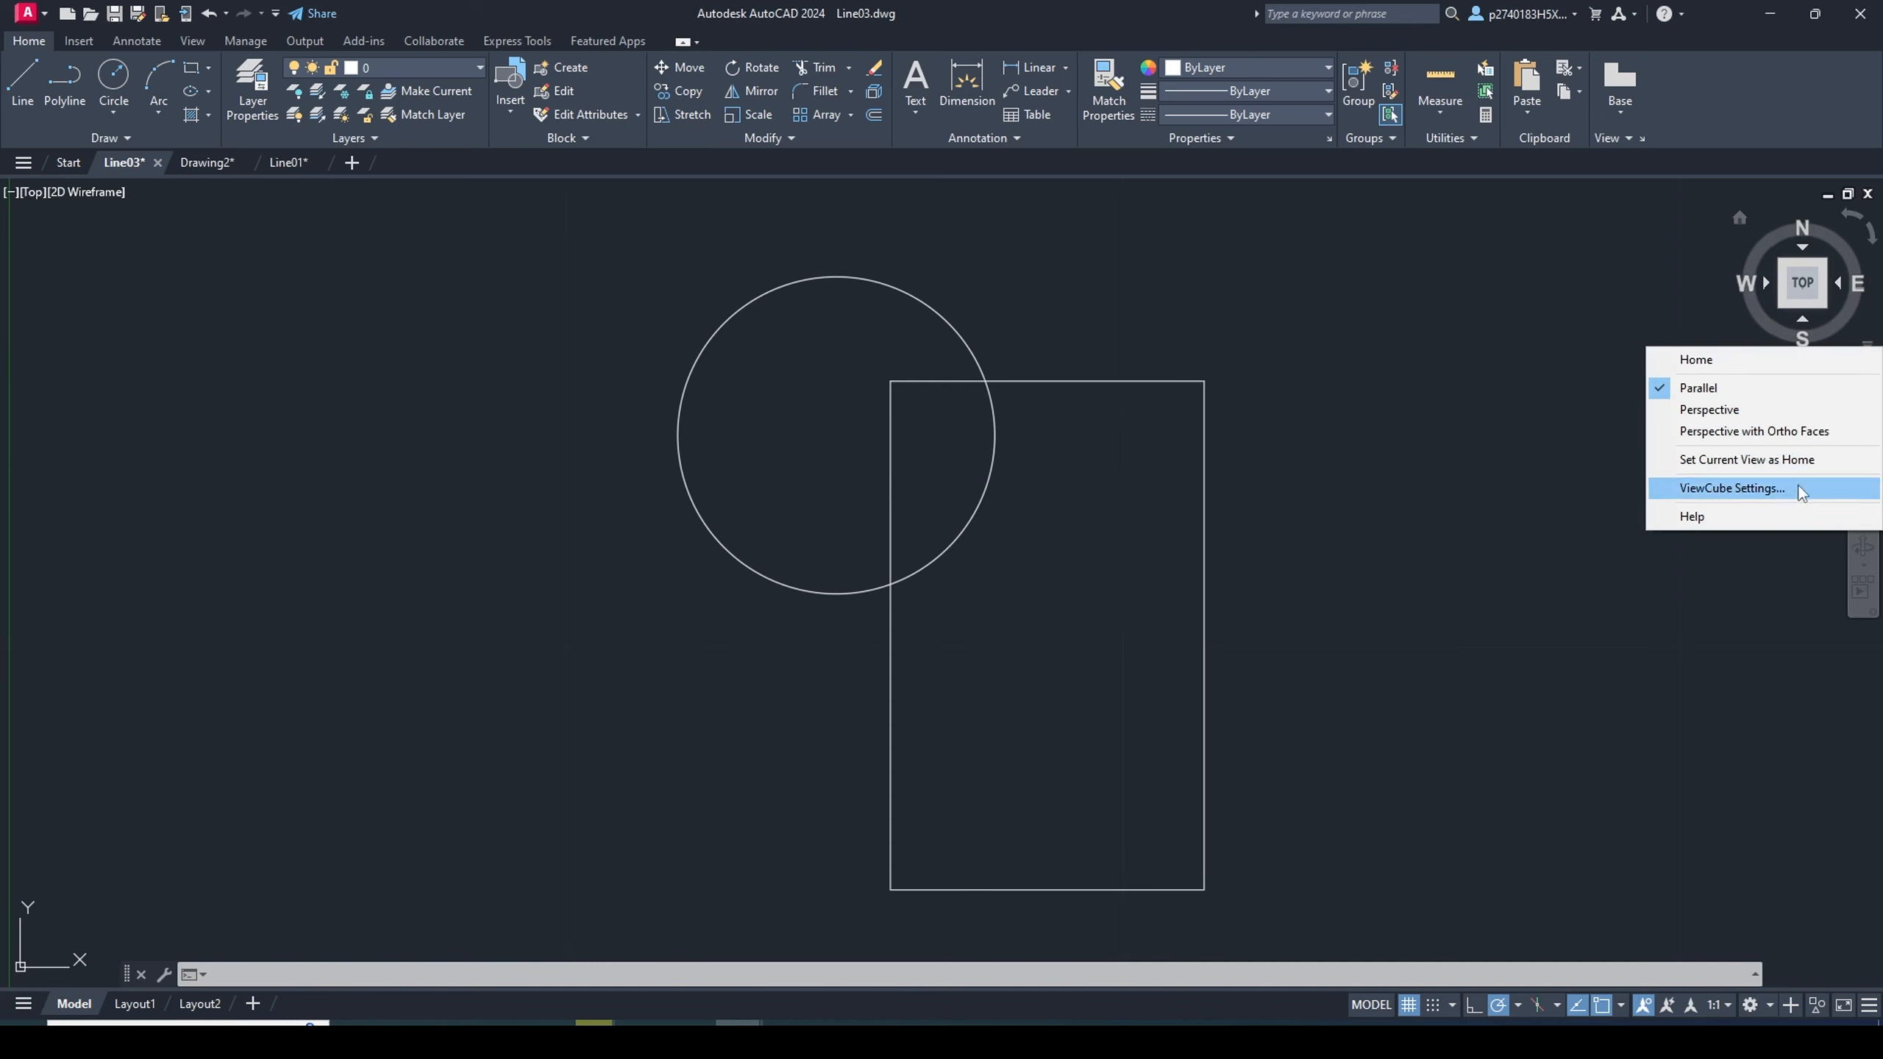
{"action": "left_click", "coordinate": [1683, 489]}
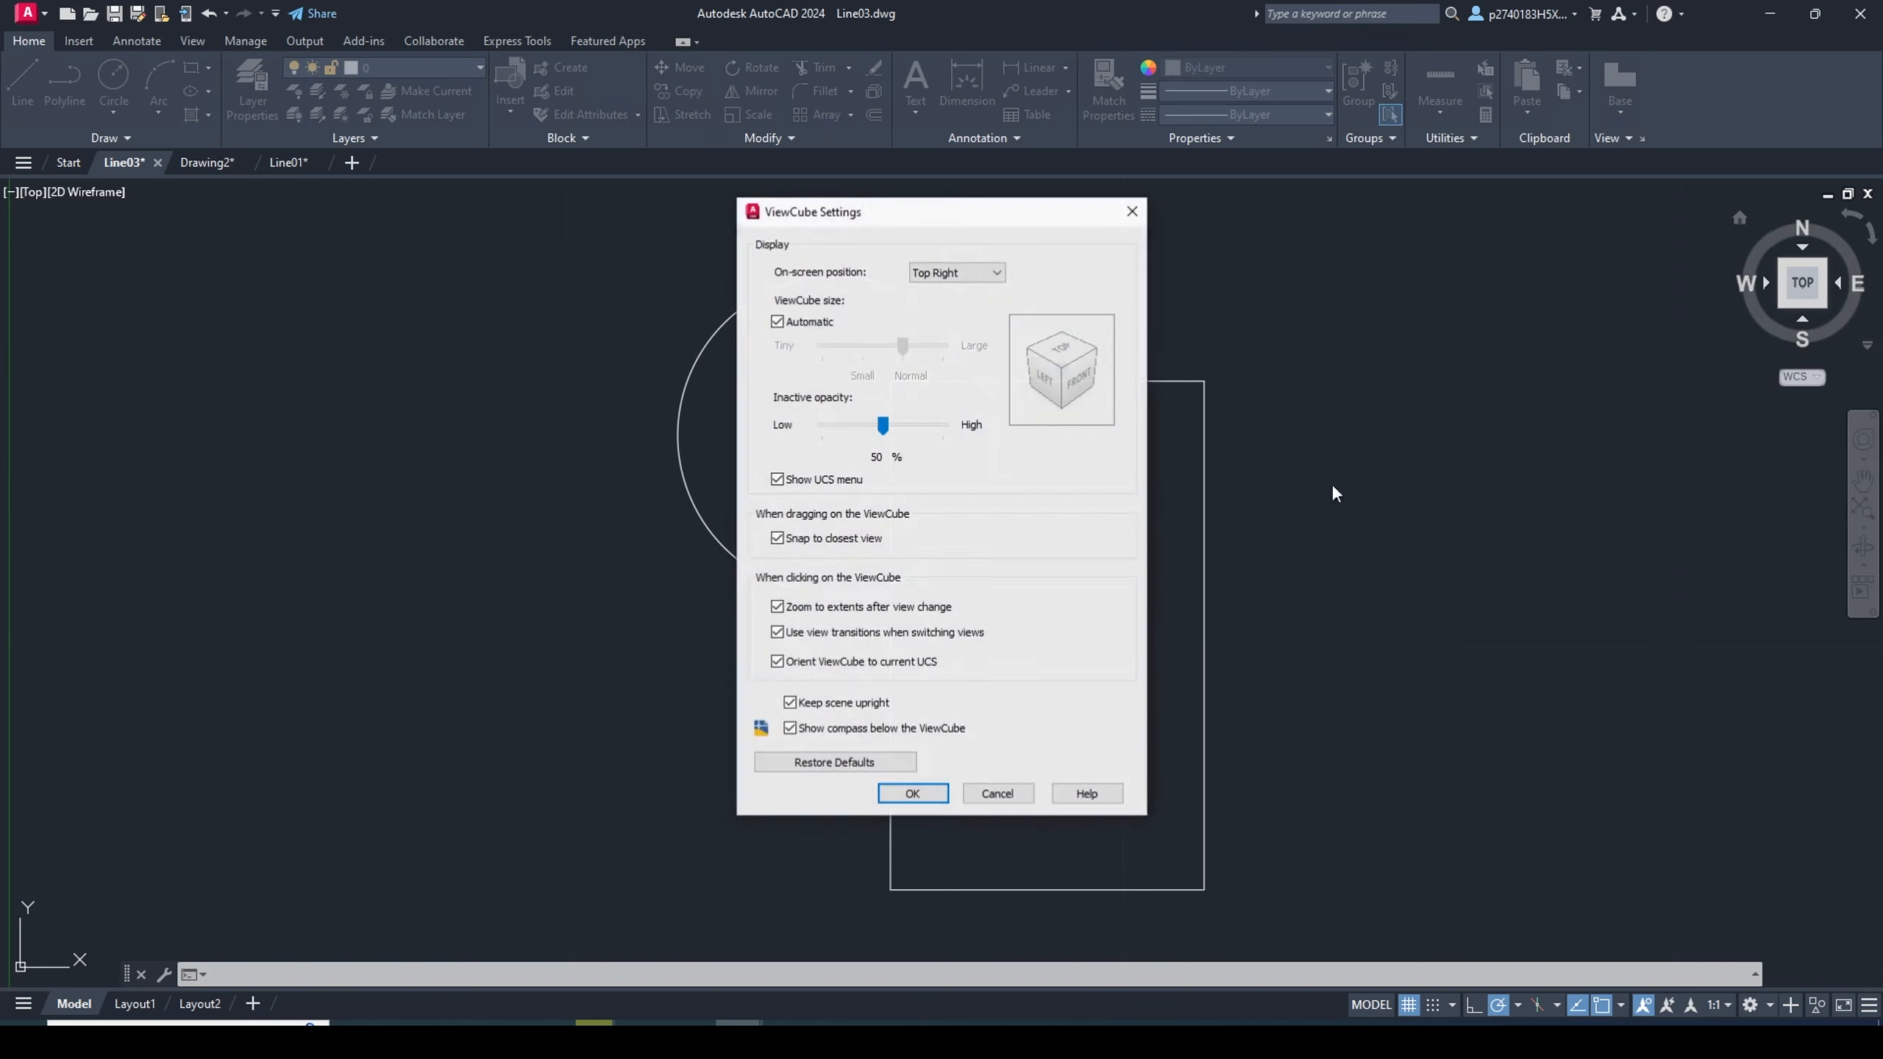
{"action": "left_click", "coordinate": [782, 325]}
{"action": "left_click_drag", "start_coordinate": [903, 345], "coordinate": [863, 346]}
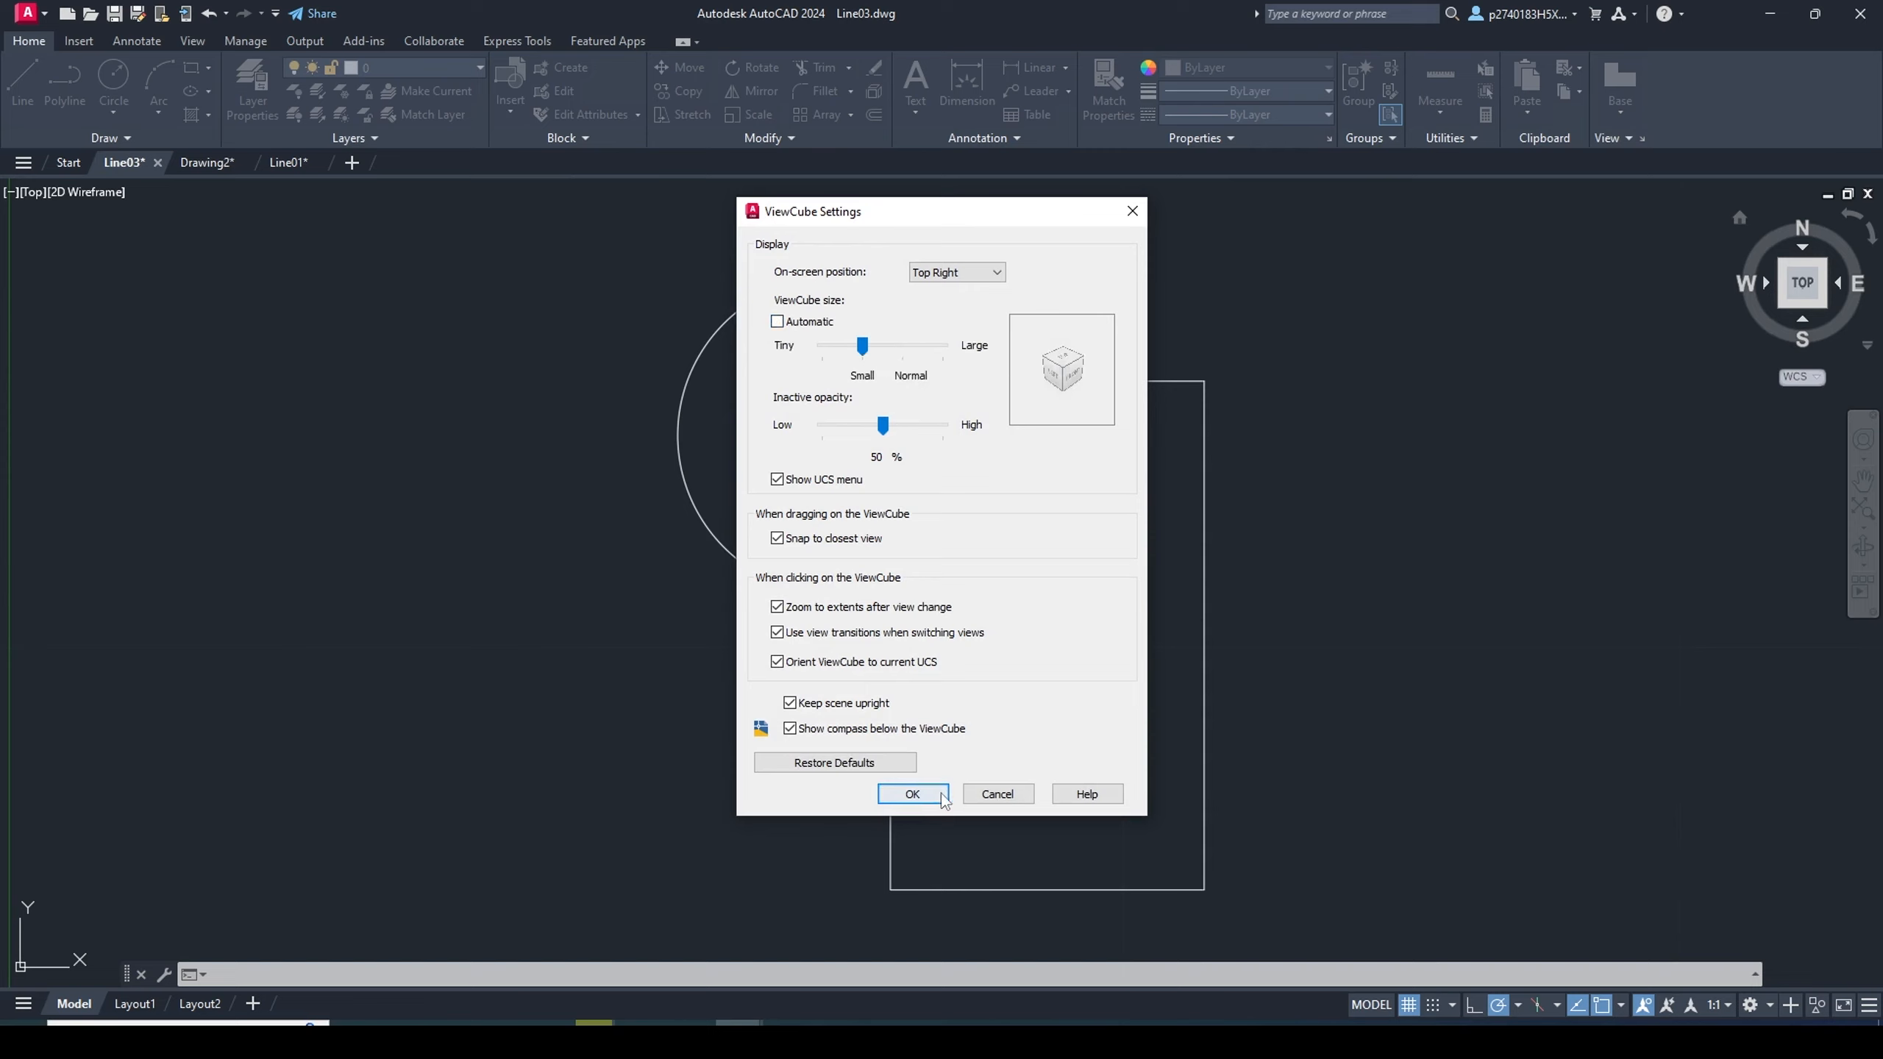
{"action": "left_click", "coordinate": [913, 794]}
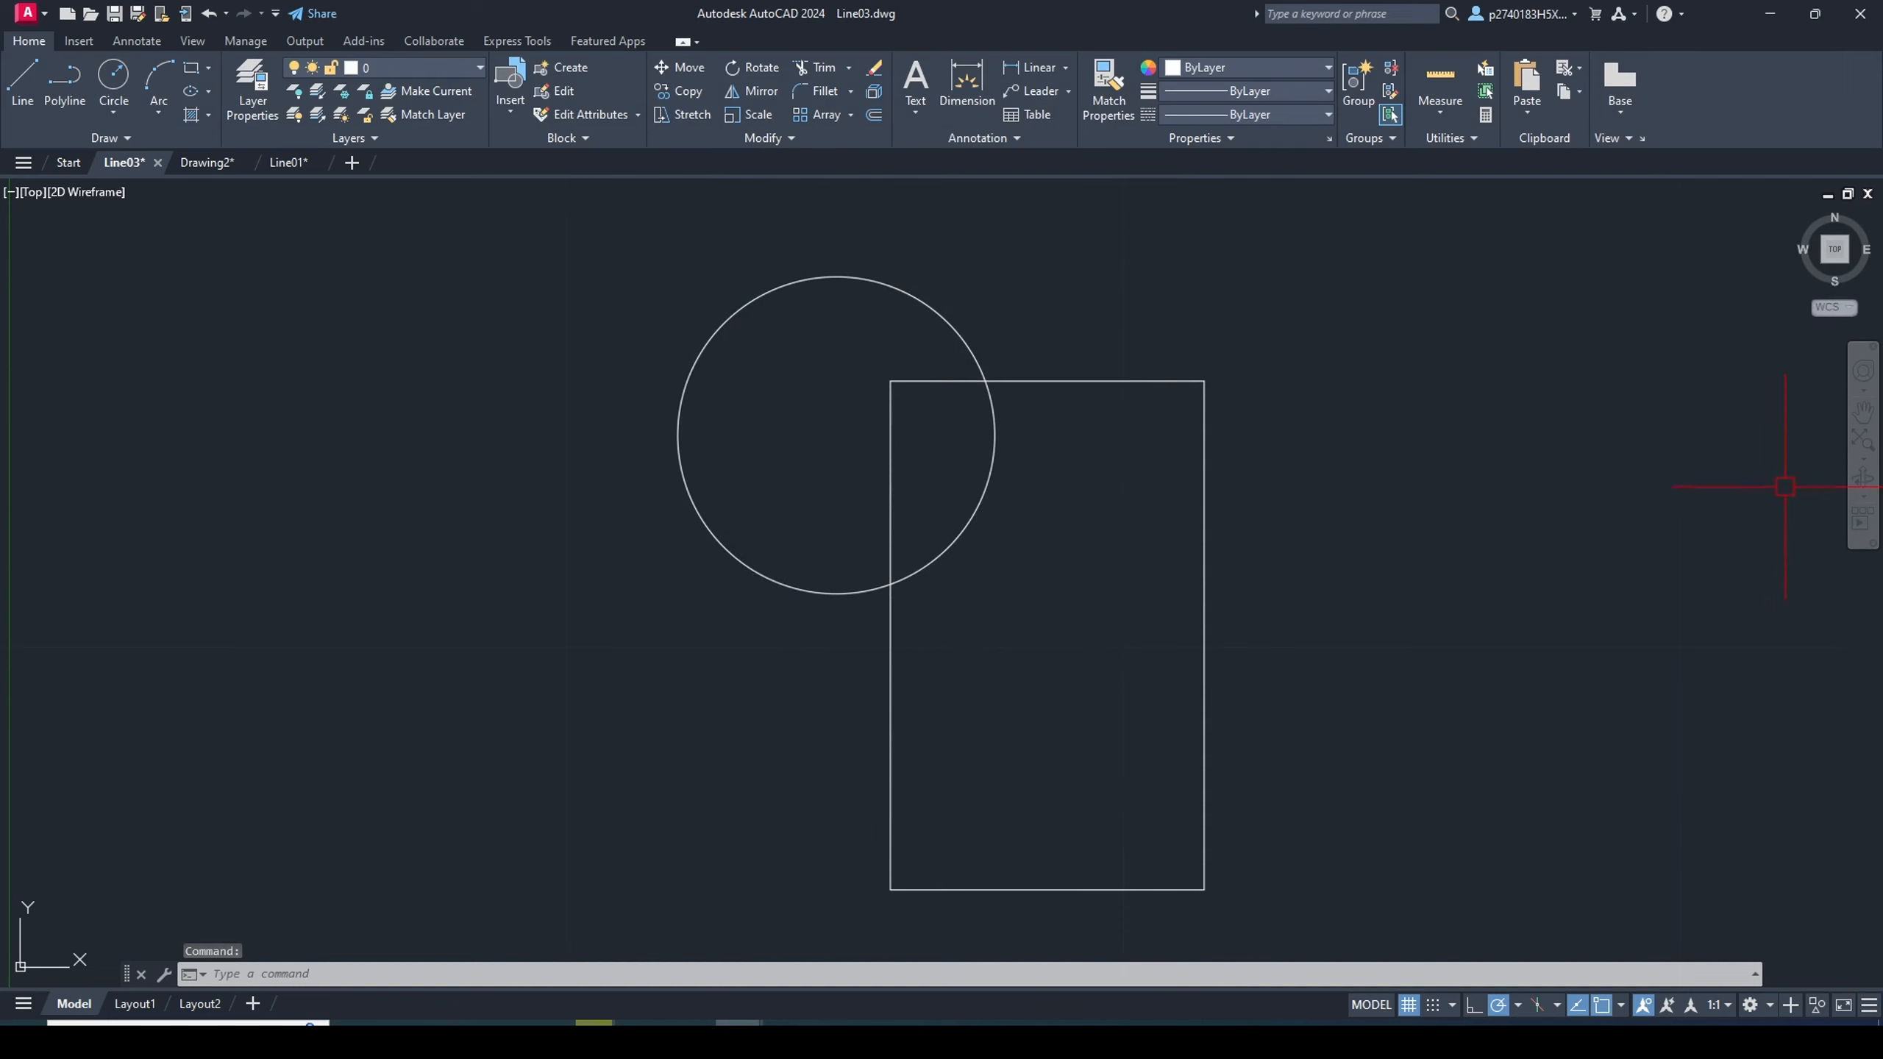
Re-enable automatic sizing in the ViewCube settings and apply it
{"action": "left_click", "coordinate": [1872, 287]}
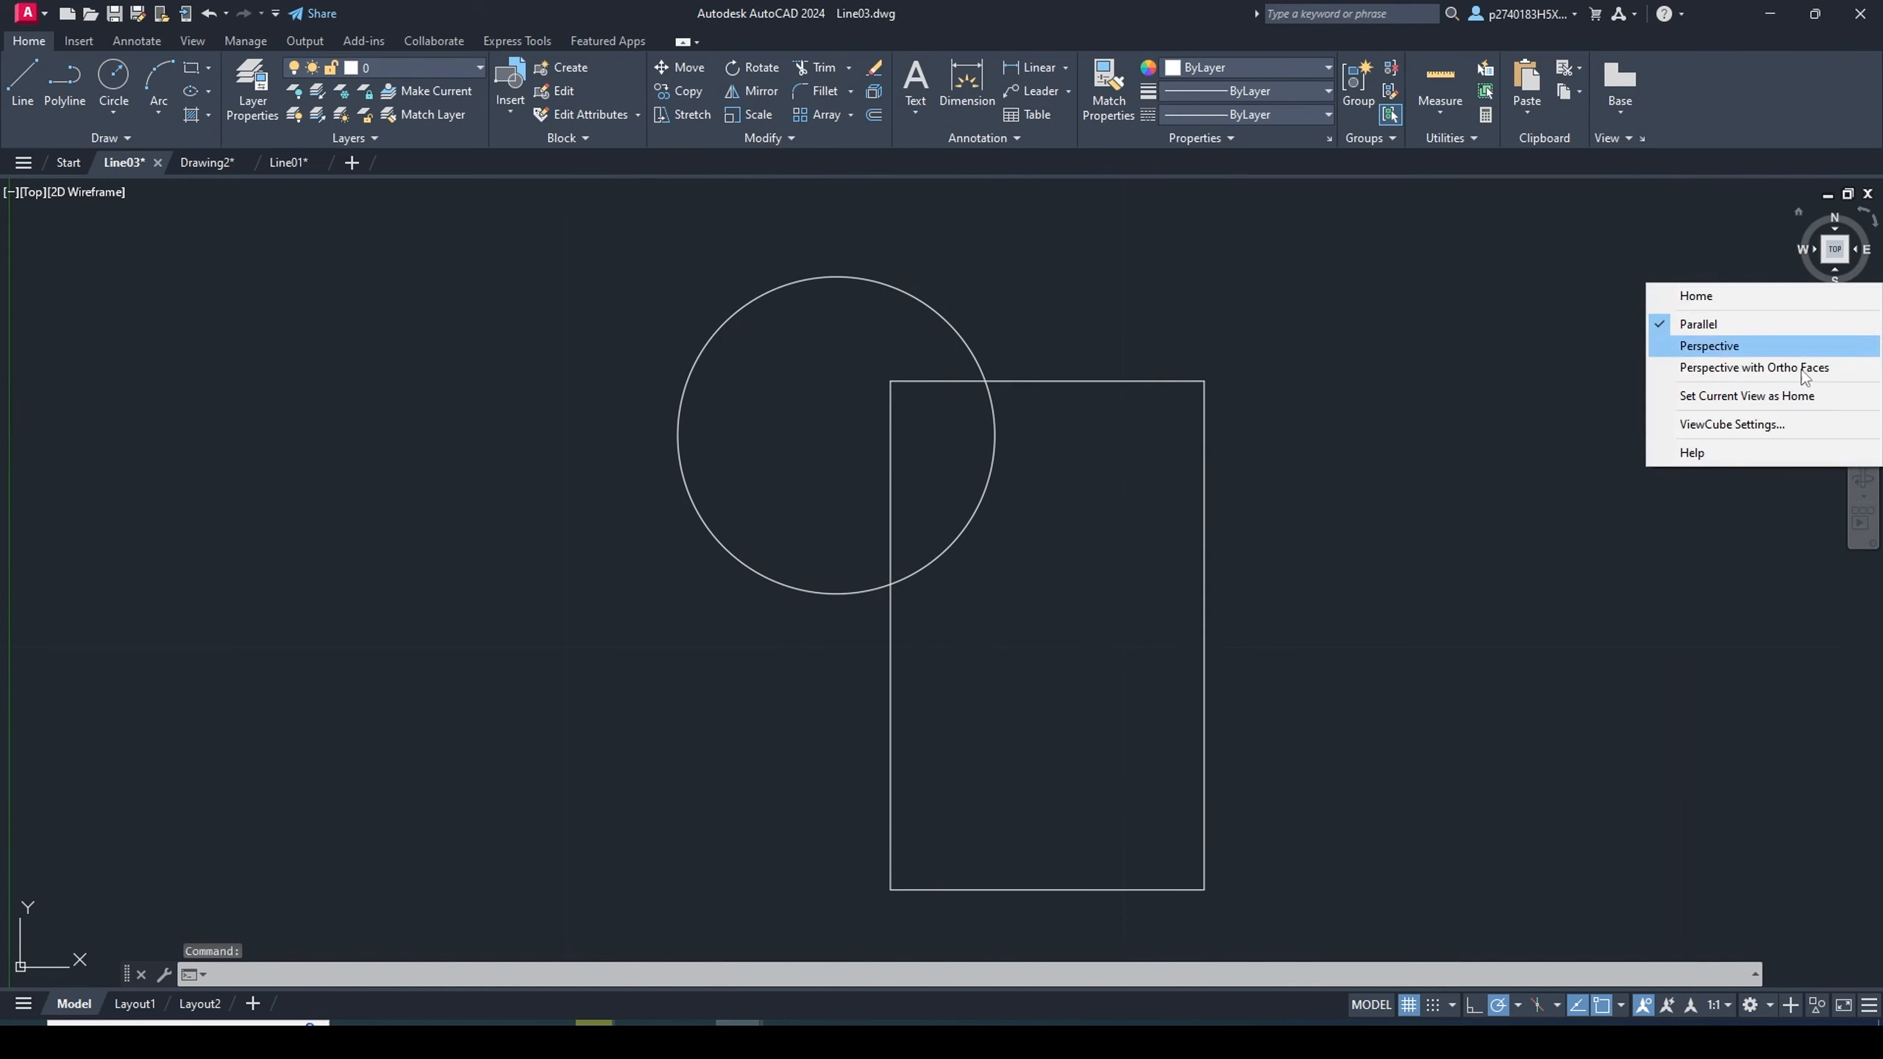
{"action": "left_click", "coordinate": [1772, 425]}
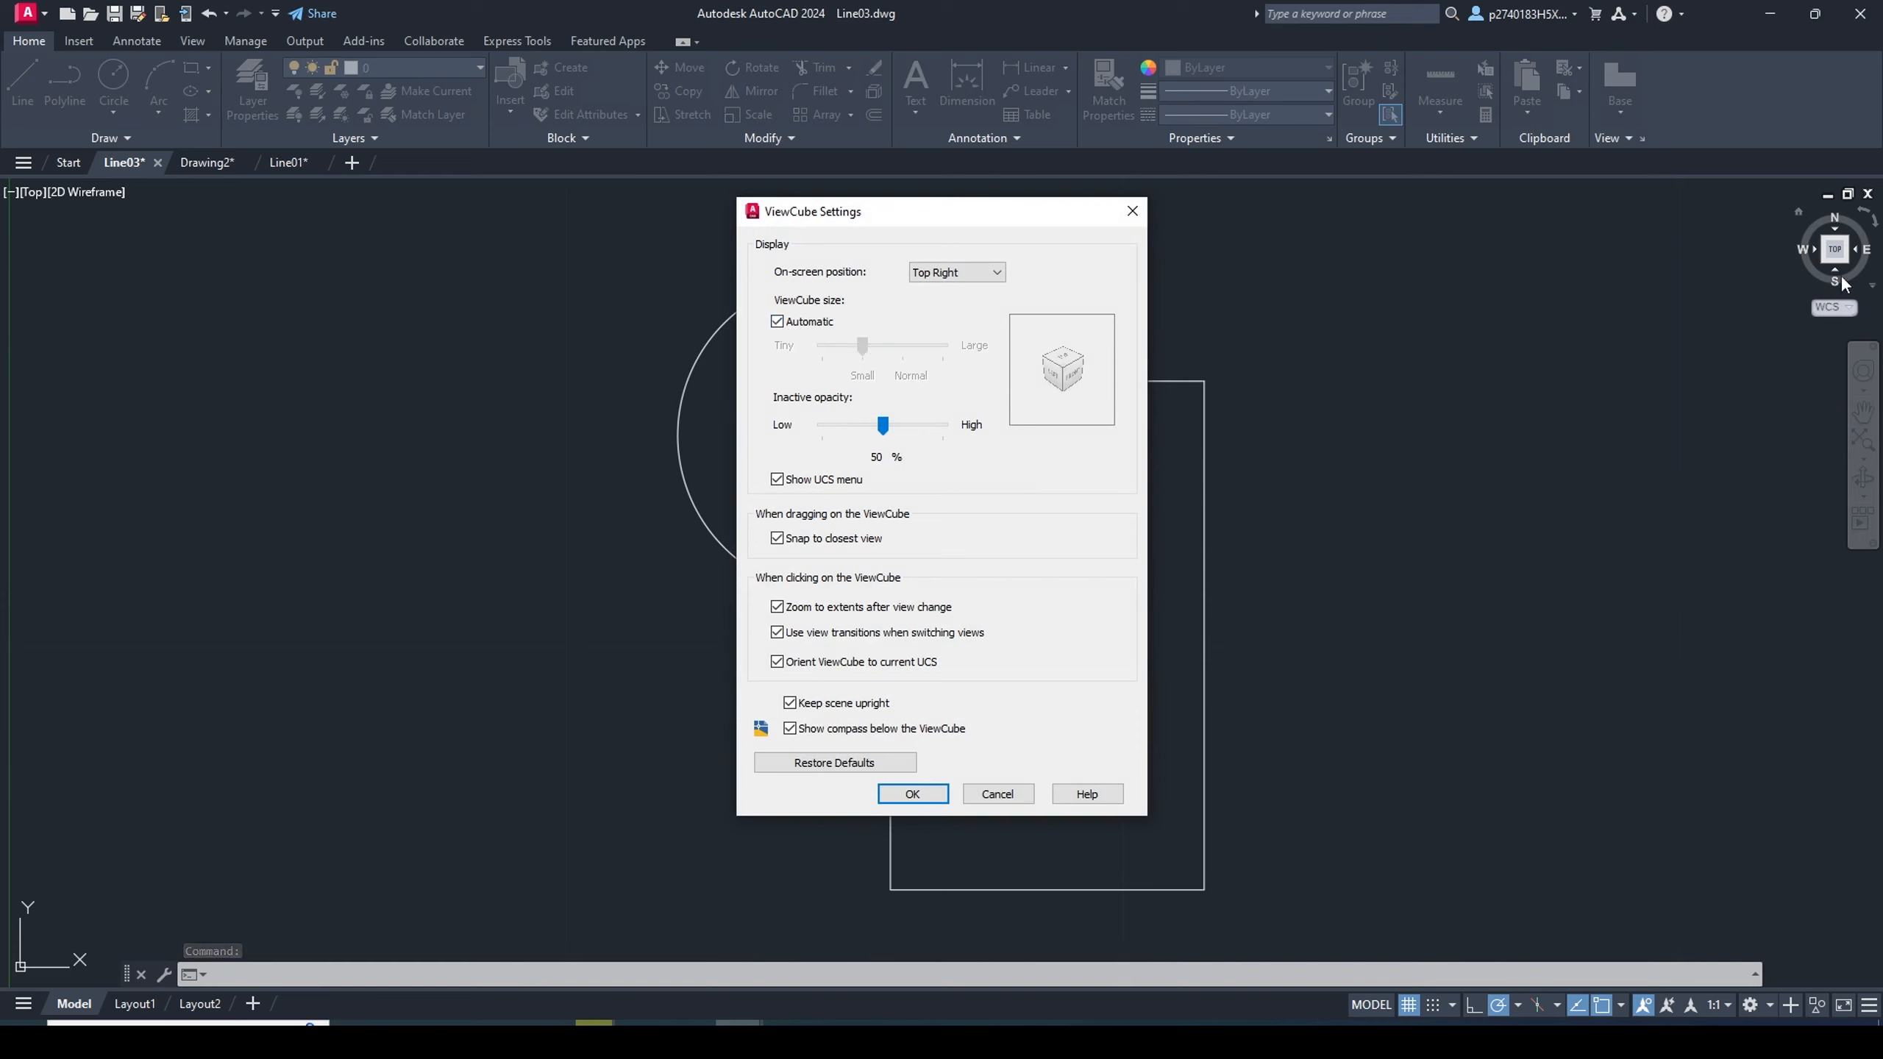
{"action": "left_click", "coordinate": [921, 796]}
Set the ViewCube's on-screen position to Top Left in its settings and apply the change
{"action": "left_click", "coordinate": [1868, 346]}
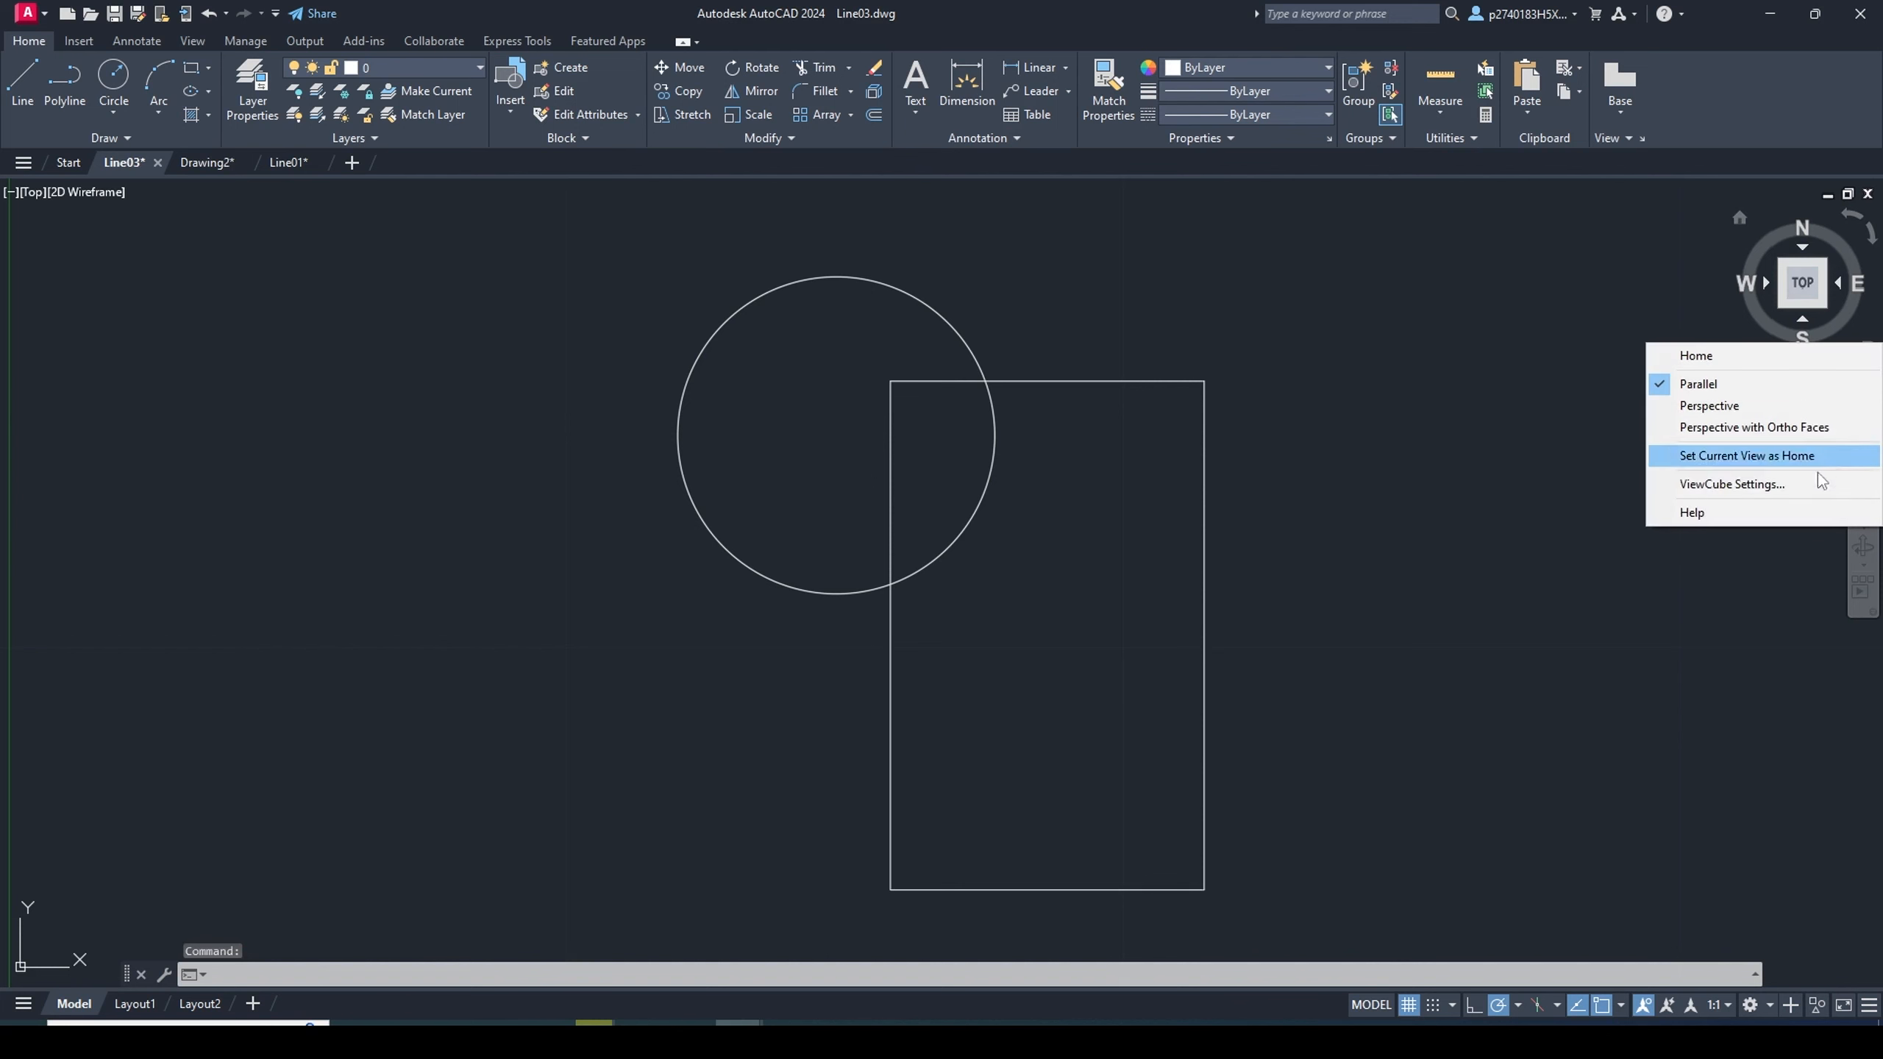
{"action": "left_click", "coordinate": [1808, 487]}
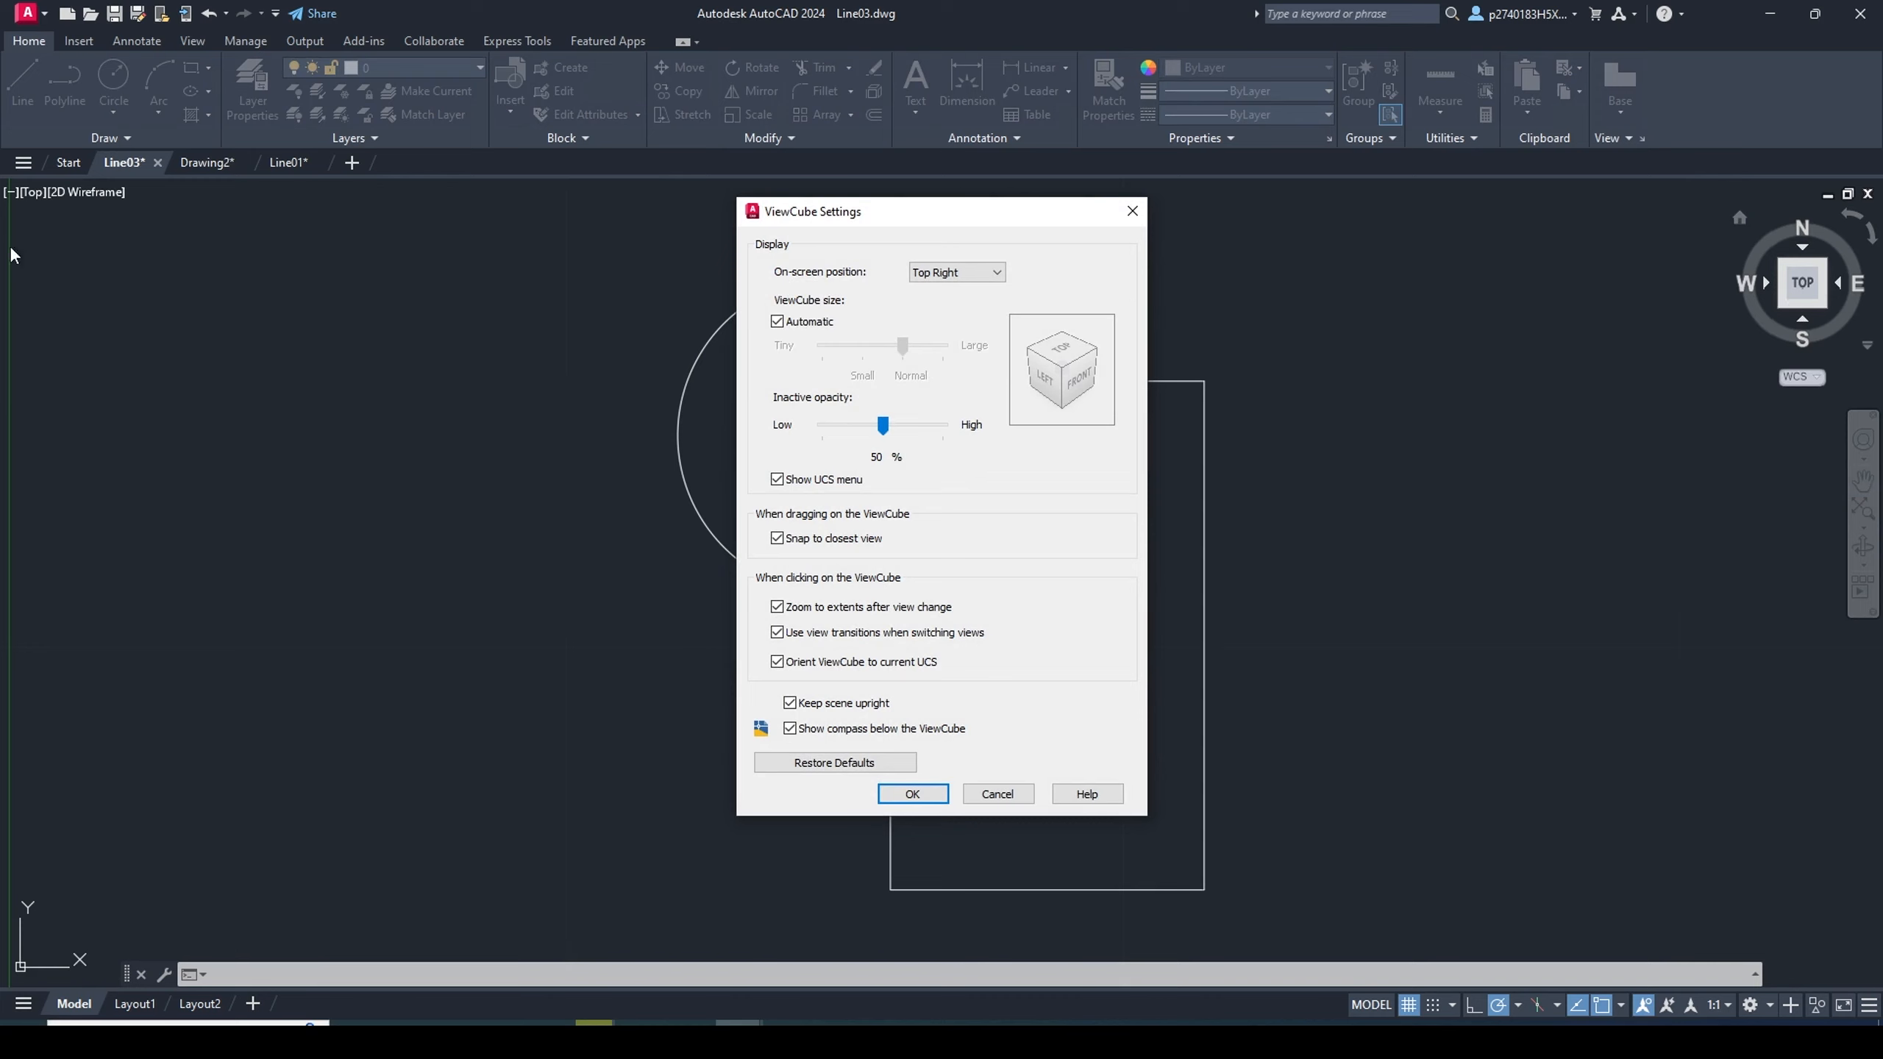
{"action": "left_click", "coordinate": [956, 272]}
{"action": "left_click", "coordinate": [938, 301]}
{"action": "left_click", "coordinate": [912, 794]}
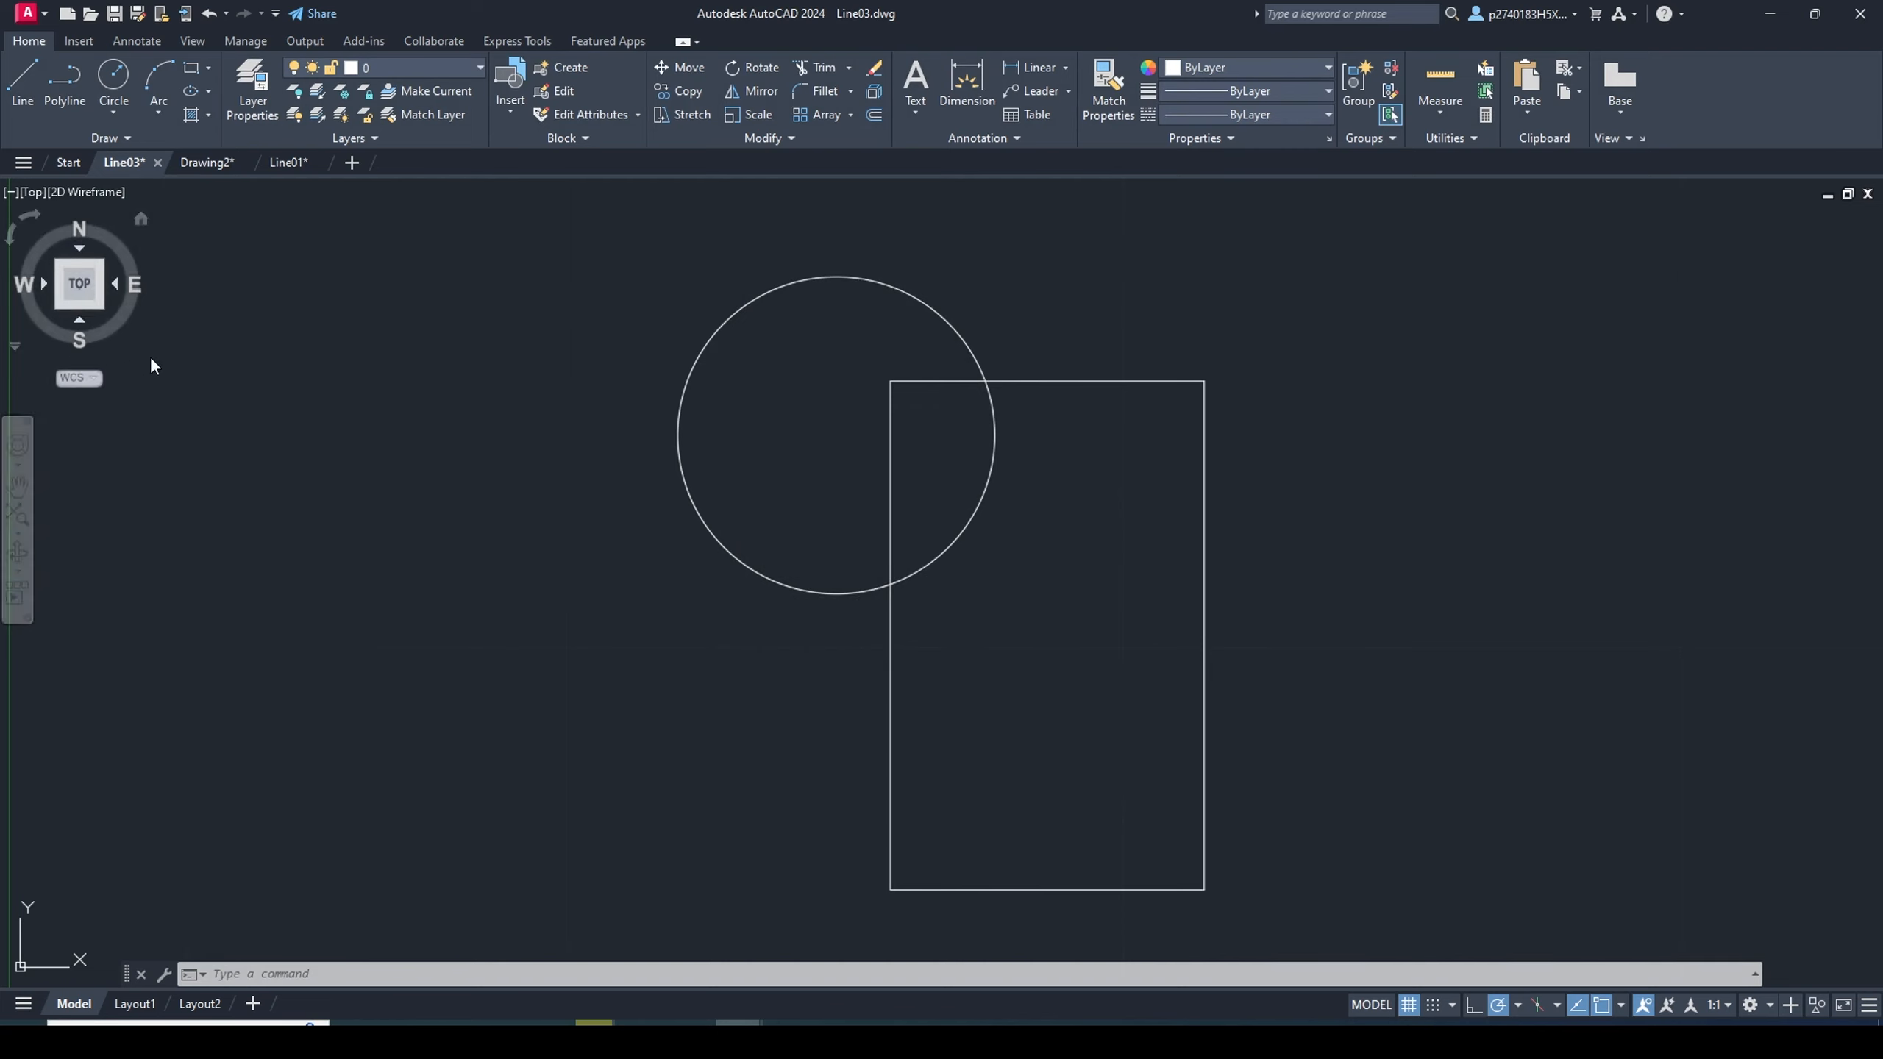
Restore the default ViewCube settings and apply them
{"action": "right_click", "coordinate": [24, 346]}
{"action": "left_click", "coordinate": [81, 487]}
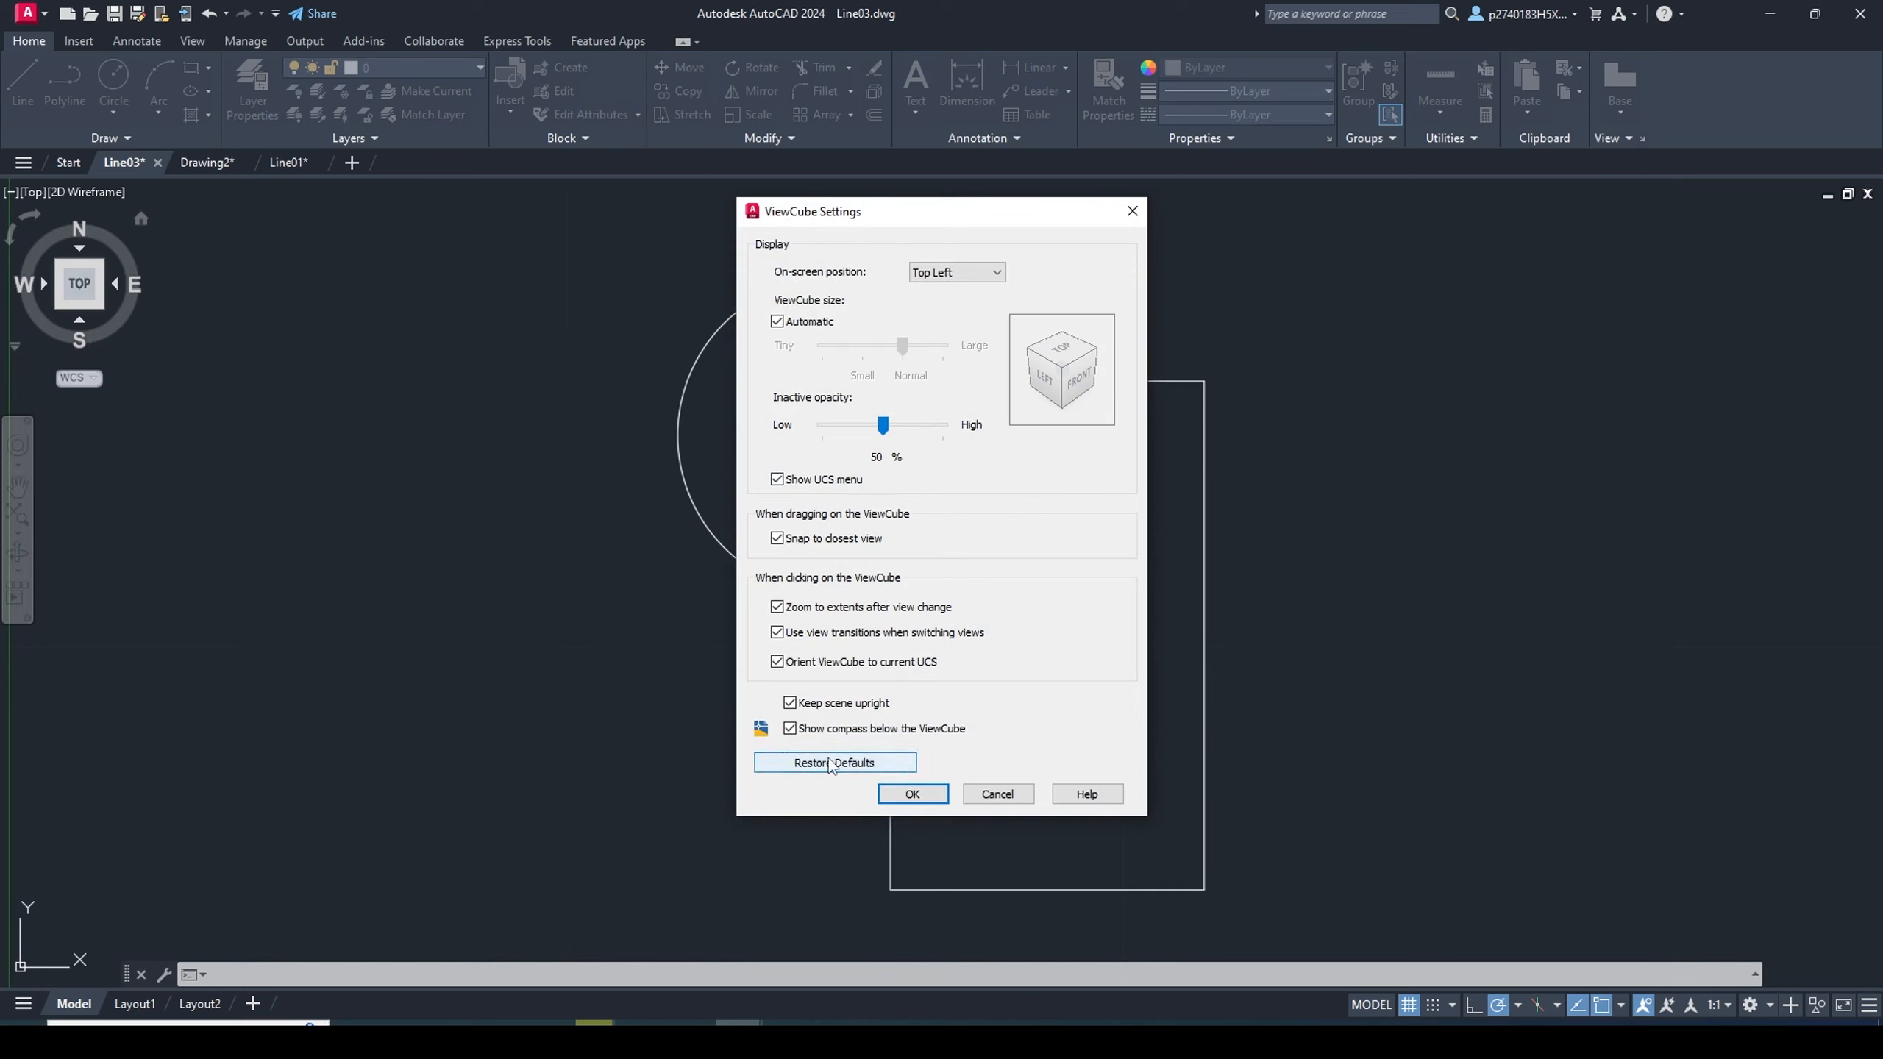
{"action": "left_click", "coordinate": [854, 771]}
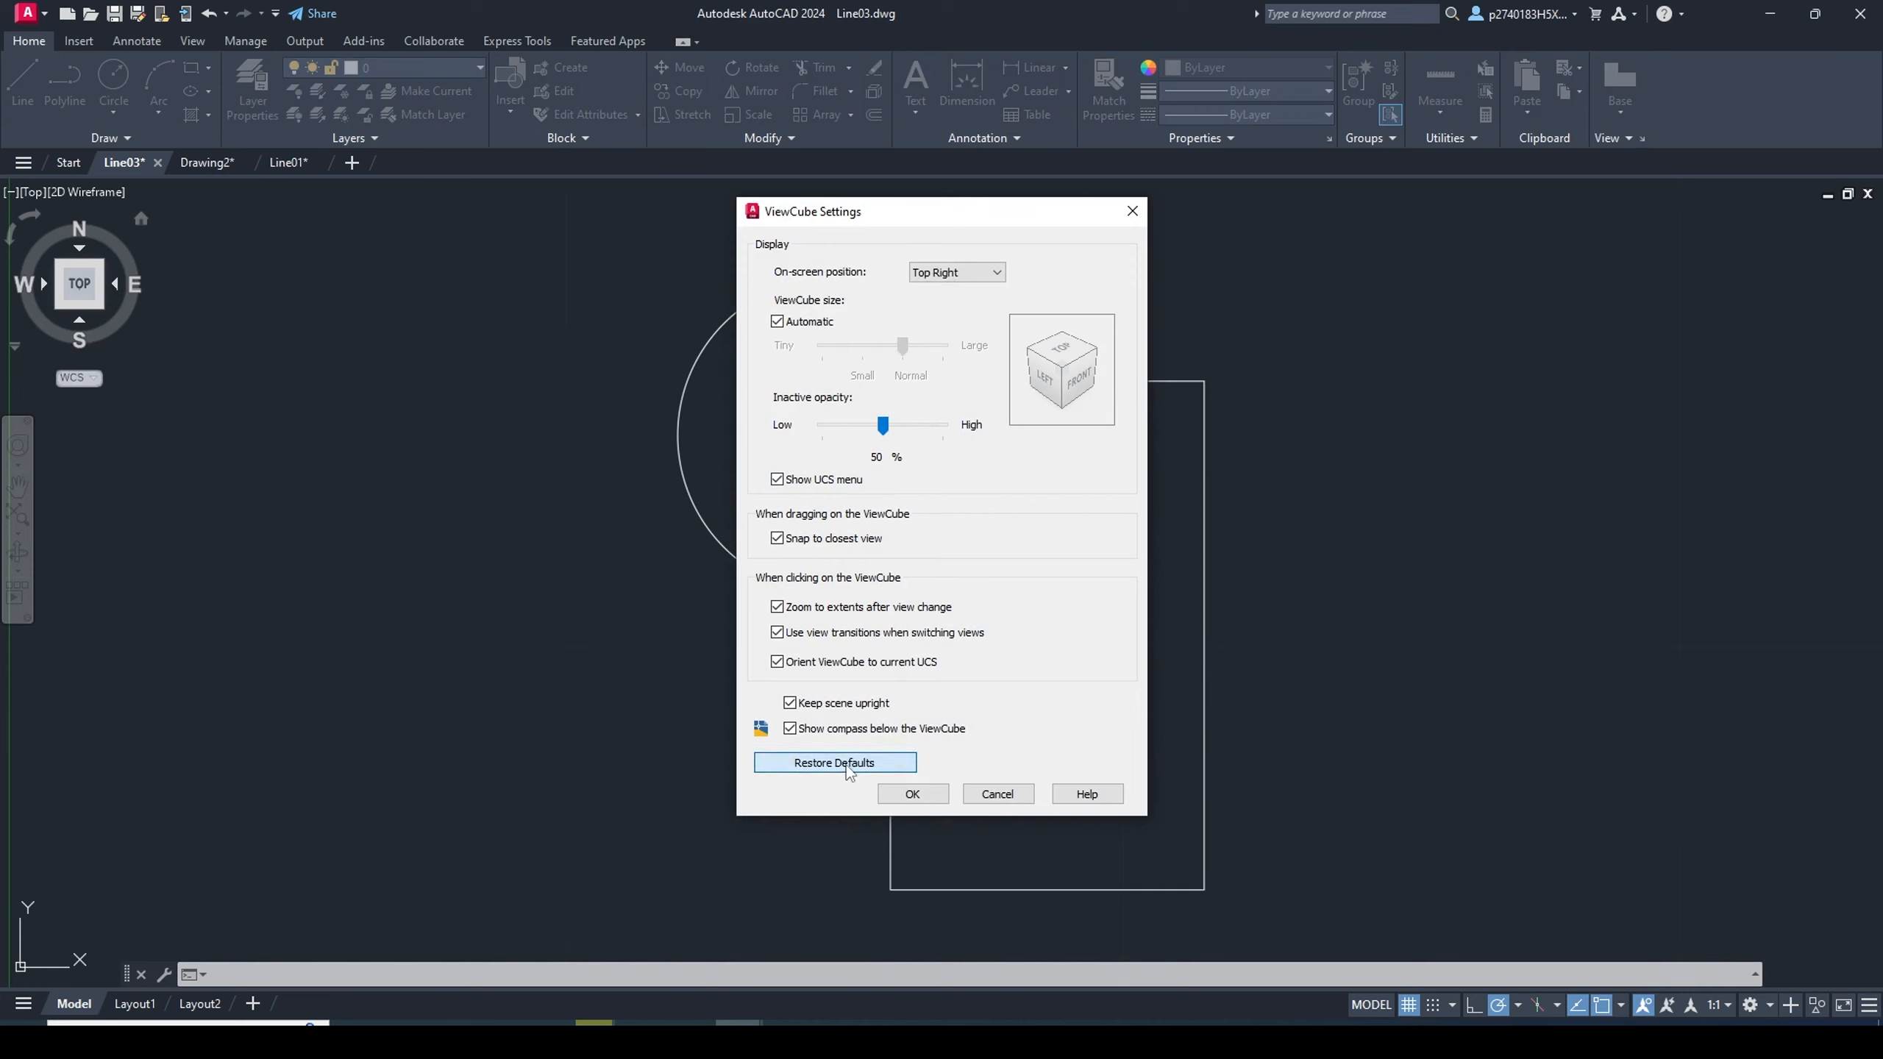
{"action": "left_click", "coordinate": [931, 795]}
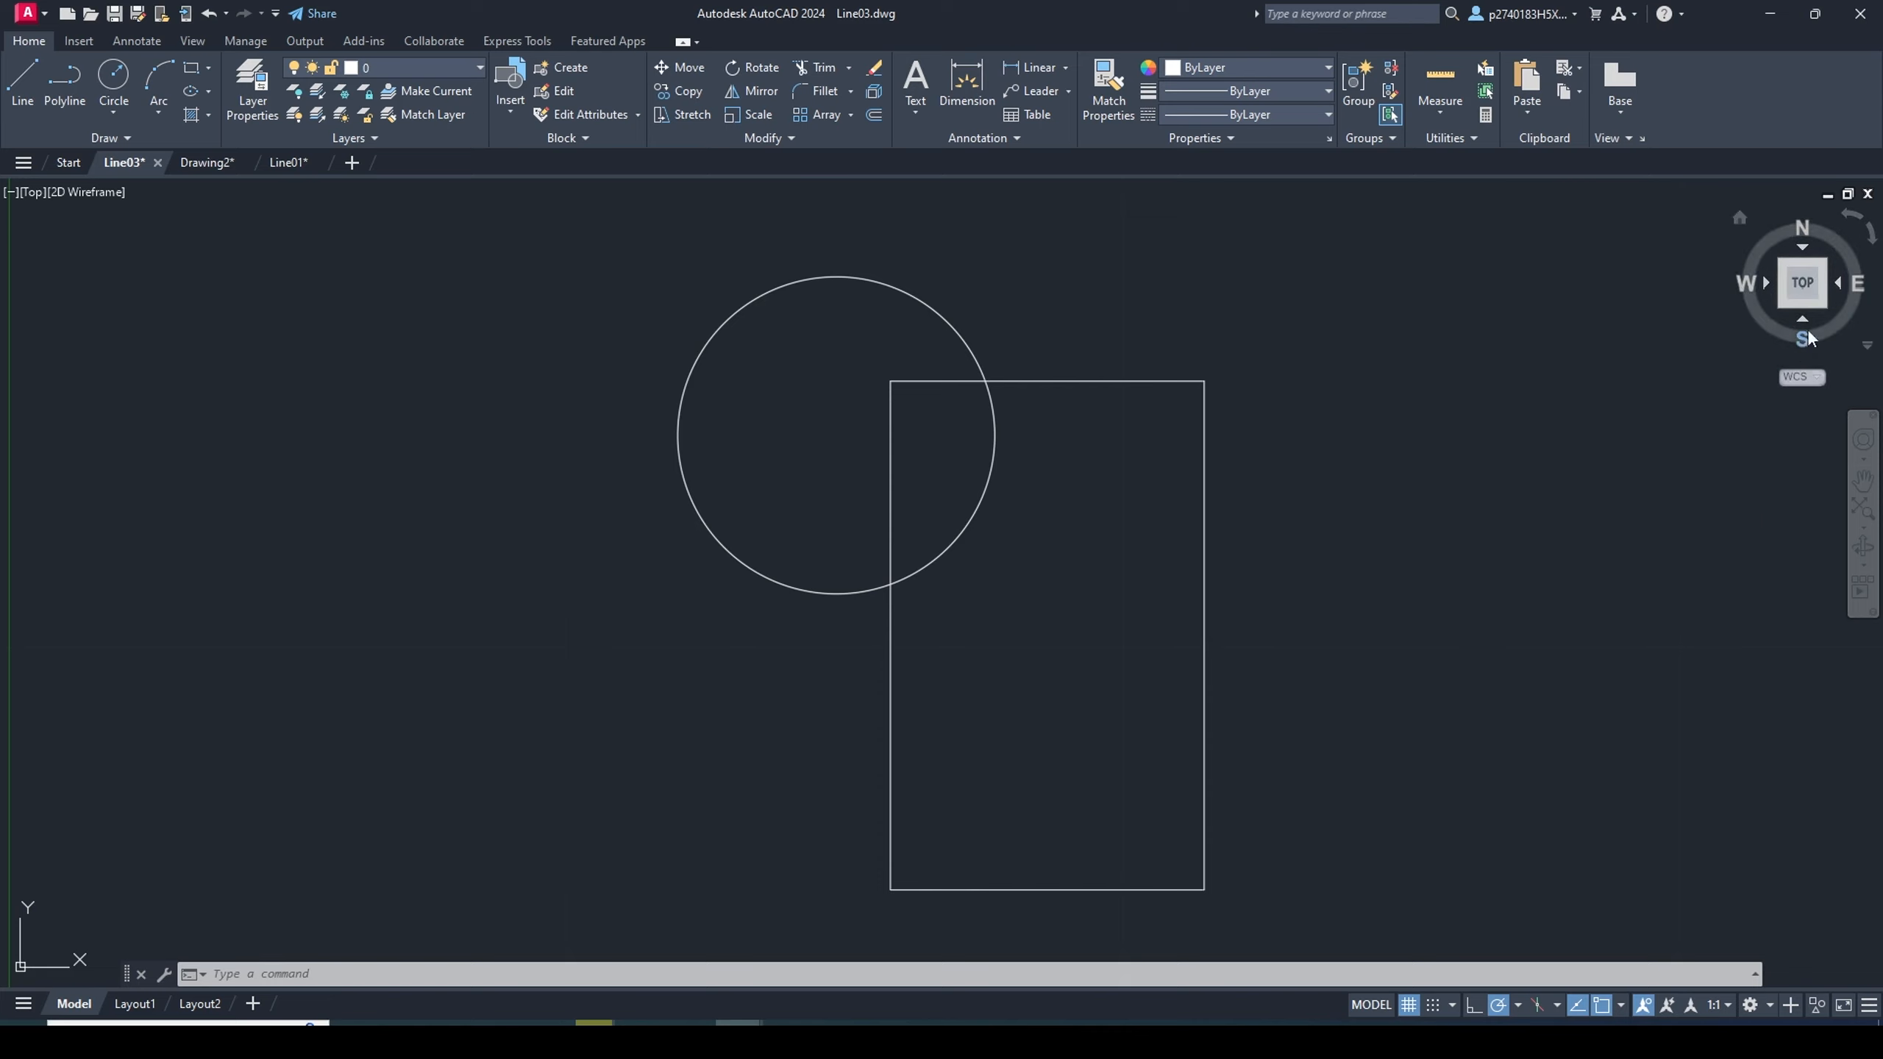
Turn the drawing with the ViewCube, check its home orientation and go back to the top view
{"action": "left_click_drag", "start_coordinate": [1813, 303], "coordinate": [1855, 303]}
{"action": "left_click", "coordinate": [1827, 305]}
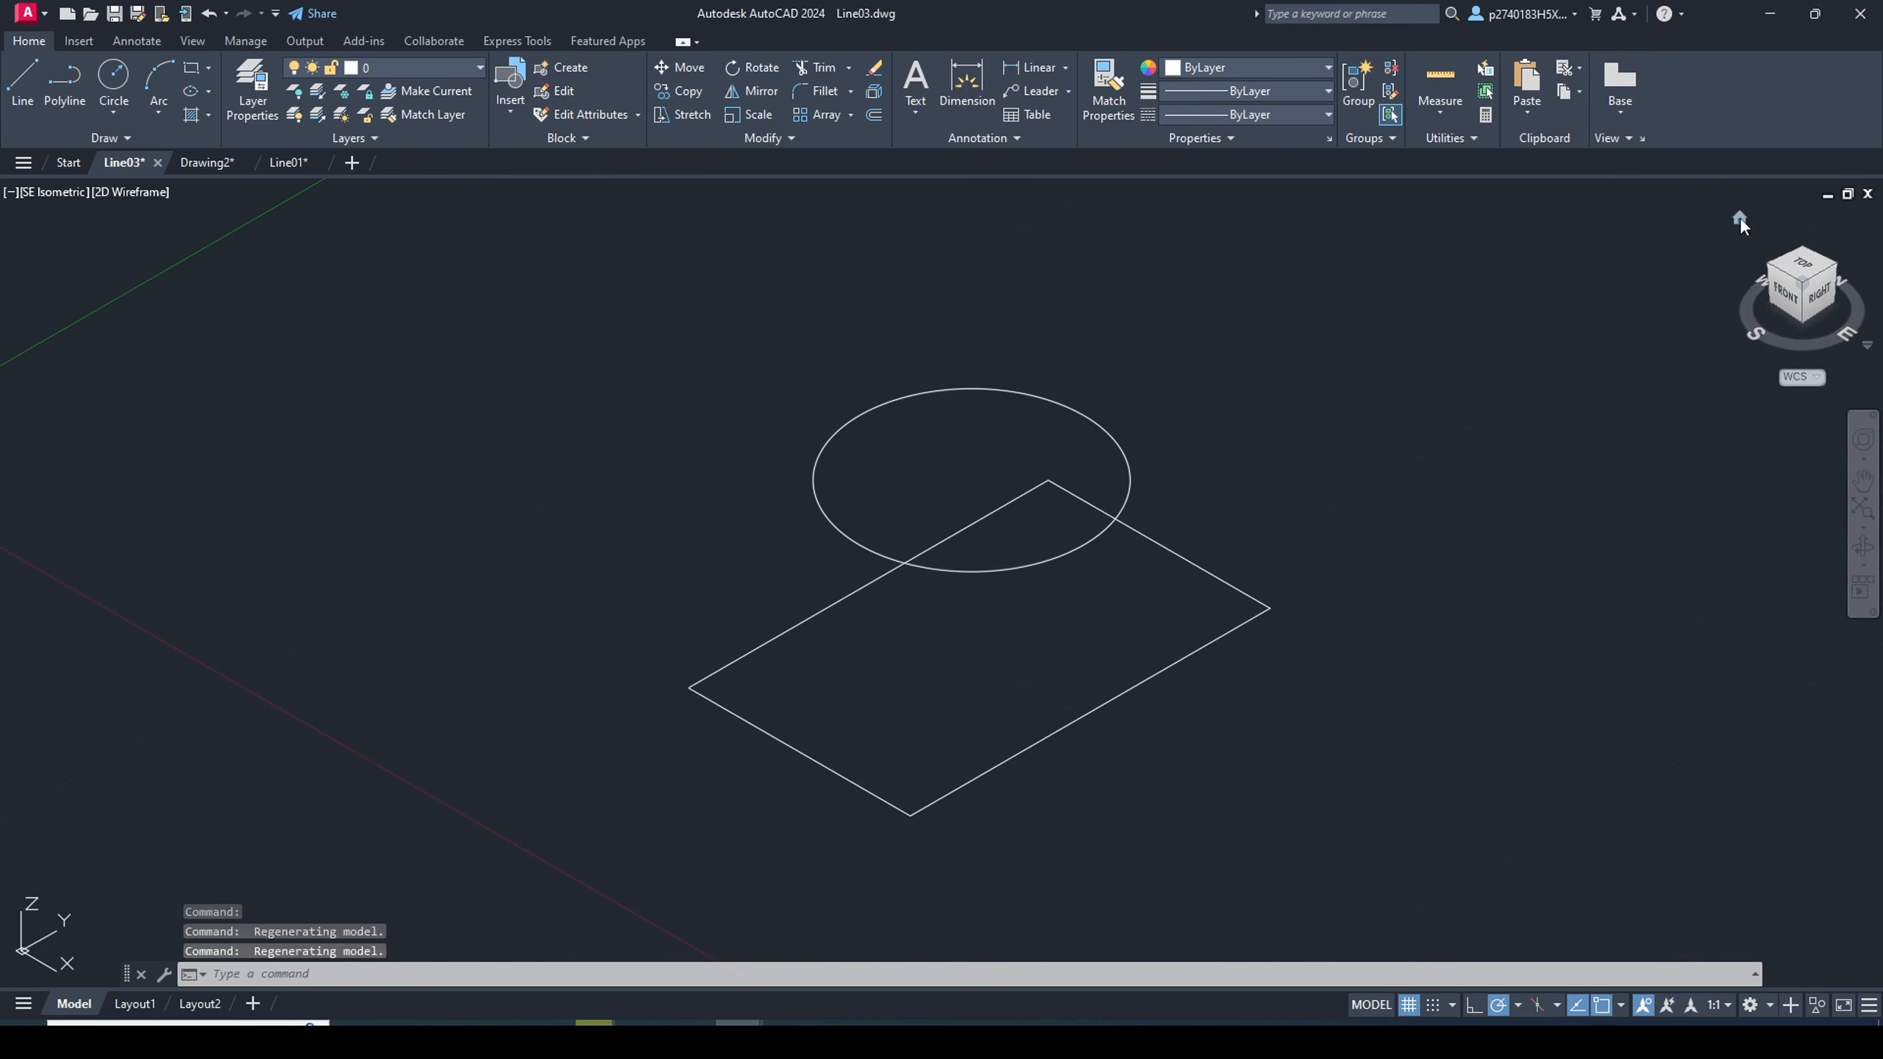
{"action": "left_click", "coordinate": [1739, 218]}
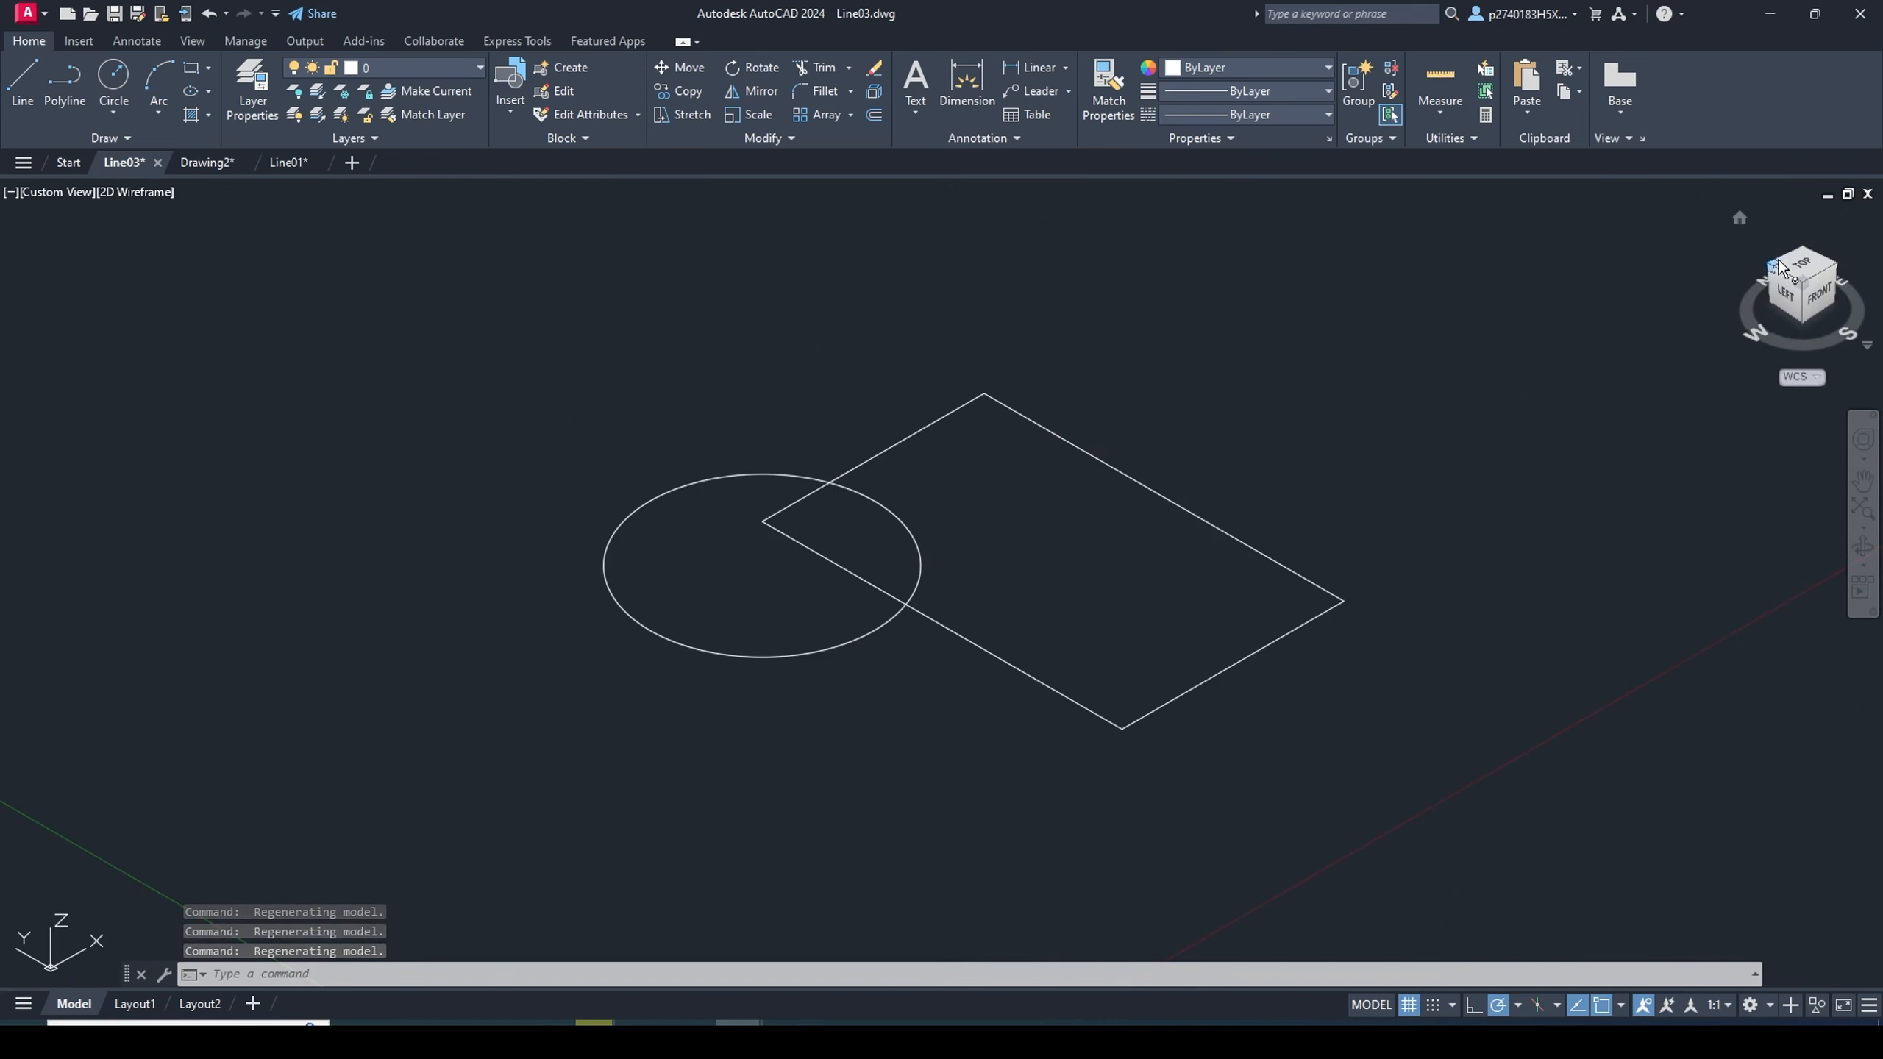
{"action": "left_click", "coordinate": [1797, 272]}
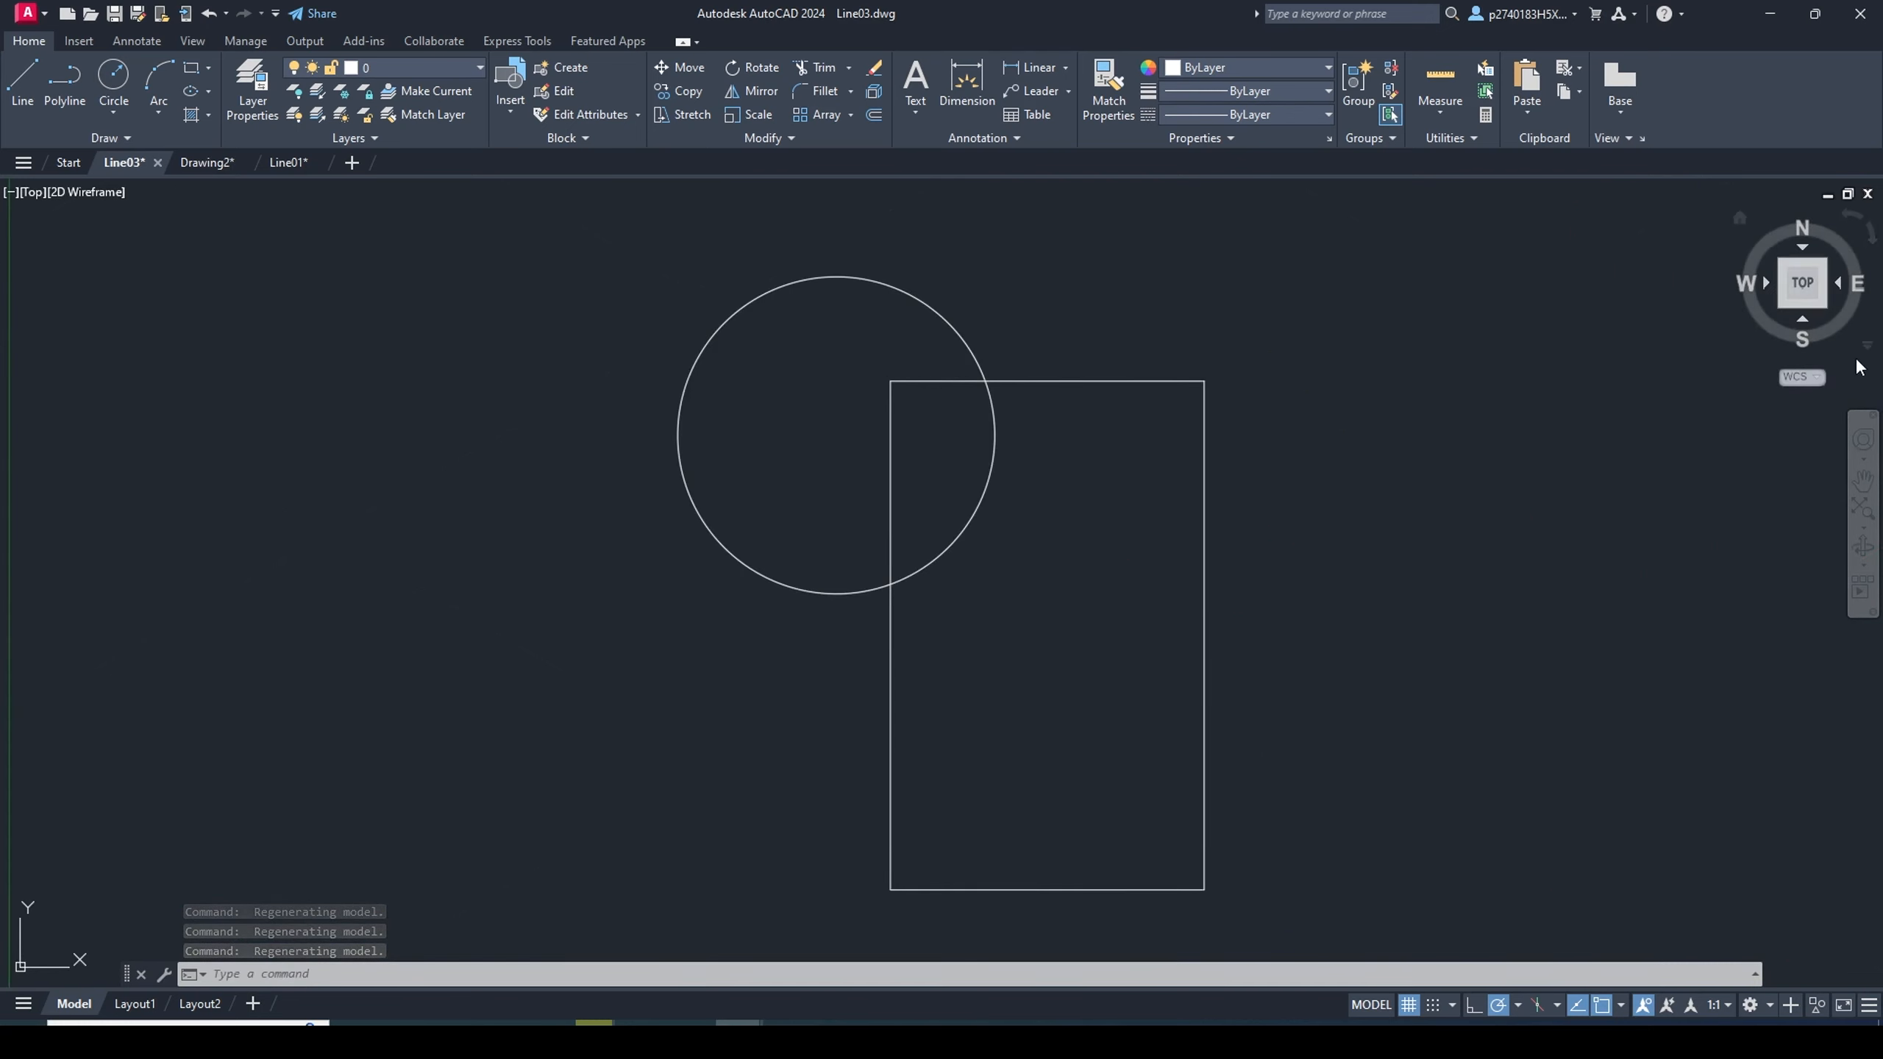
Set the current top view as the ViewCube's home, rotate the drawing to an angled view and return to home
{"action": "left_click", "coordinate": [1869, 347]}
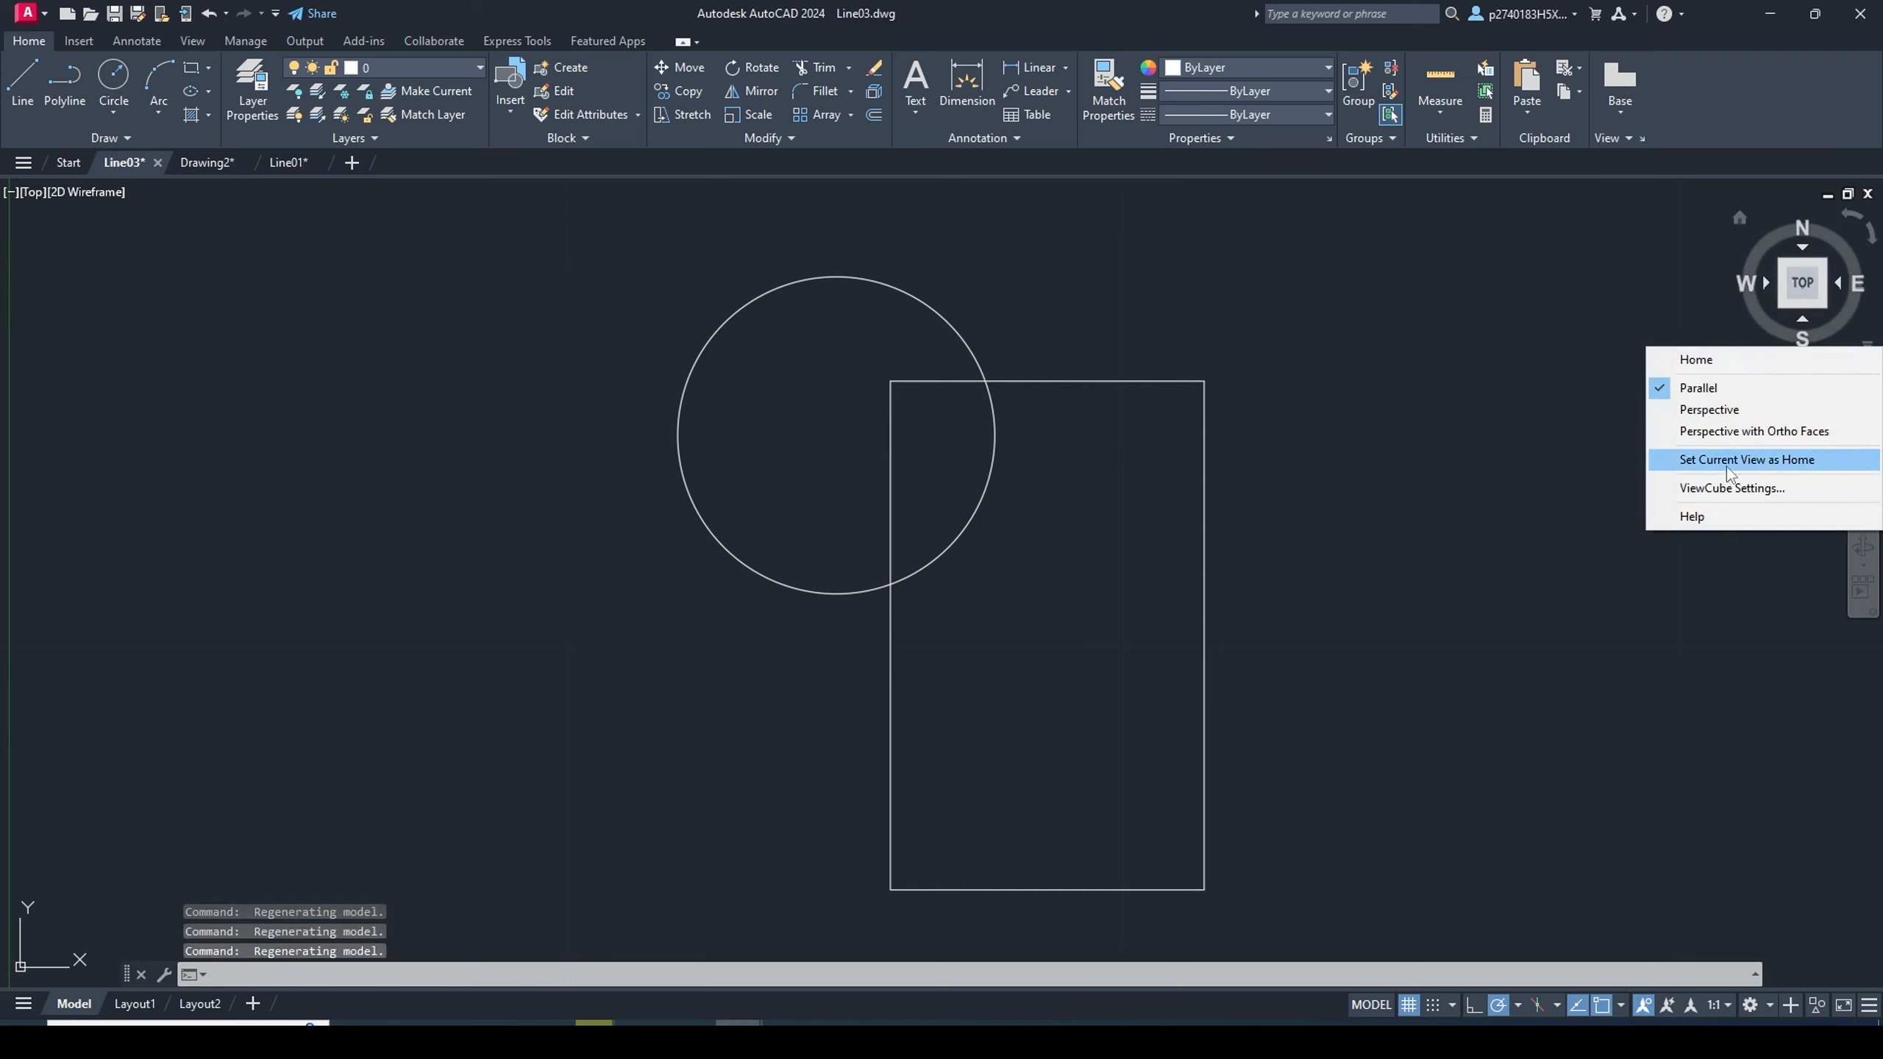
{"action": "left_click", "coordinate": [1802, 460]}
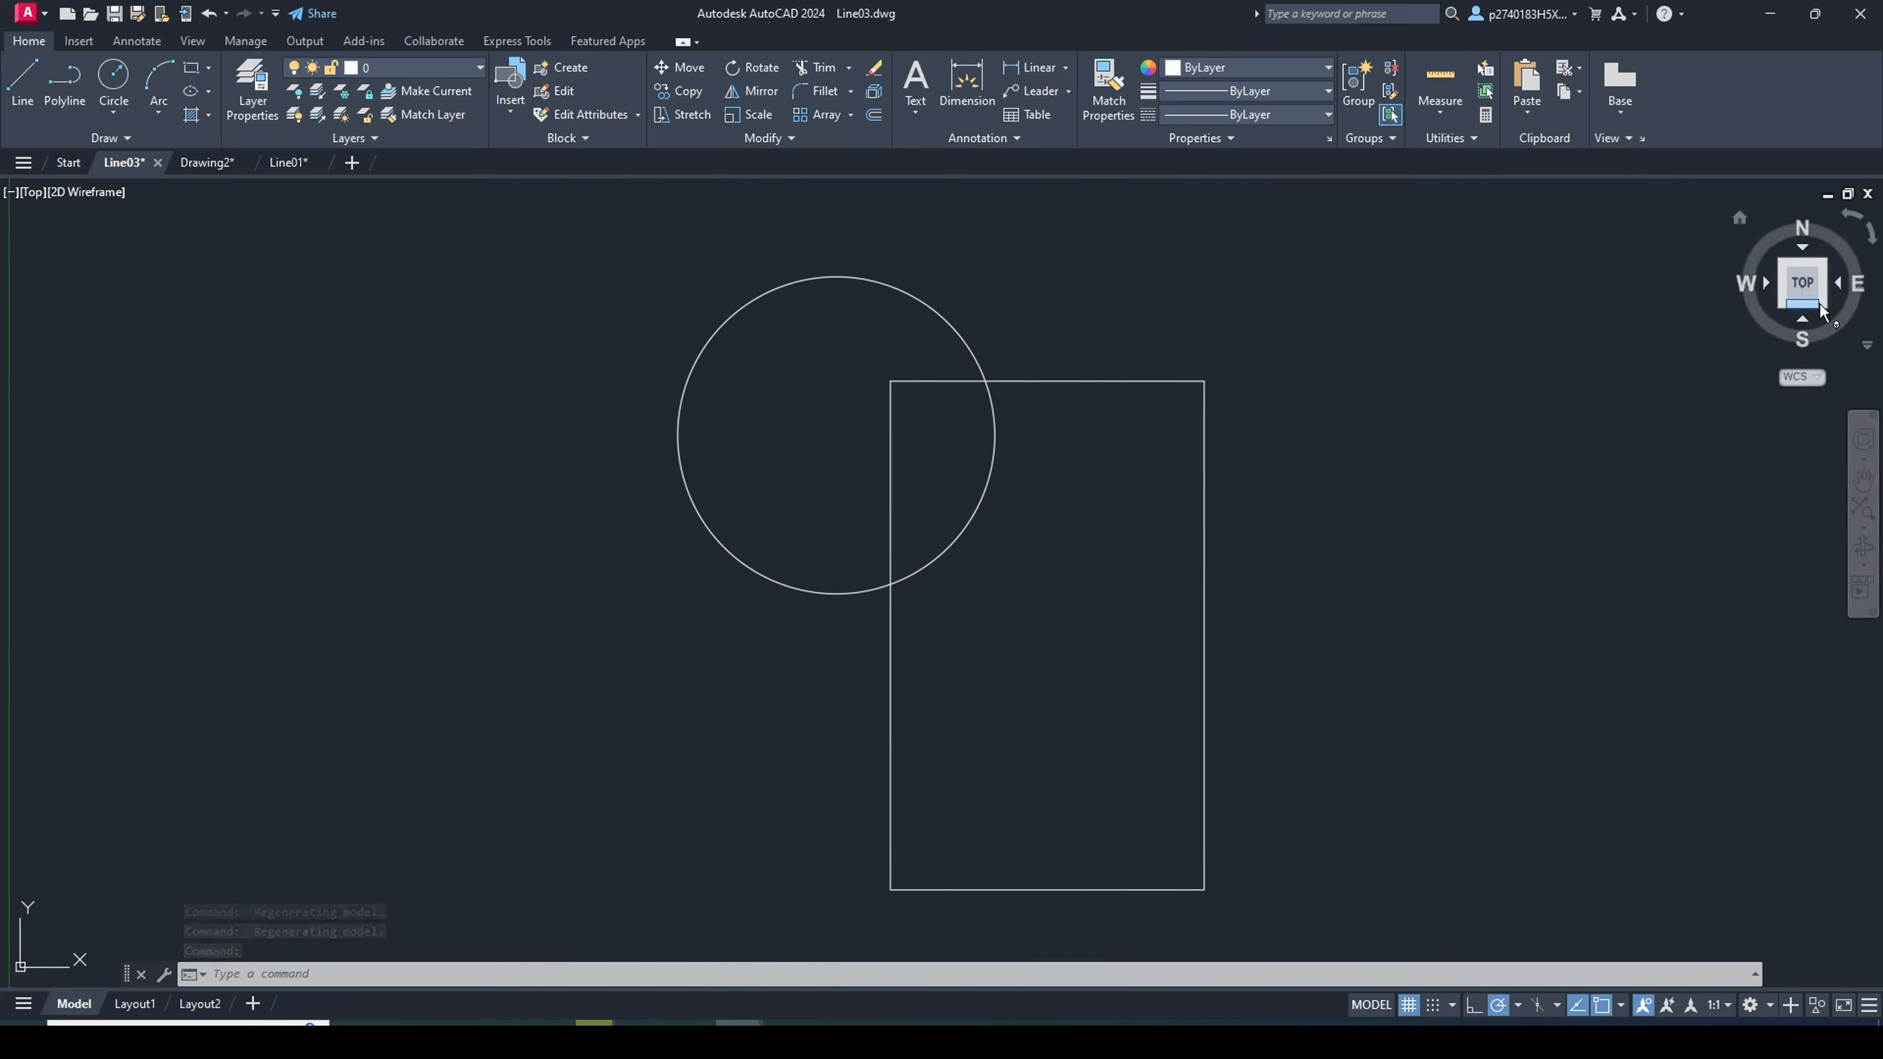
{"action": "left_click_drag", "start_coordinate": [1779, 278], "coordinate": [1697, 197]}
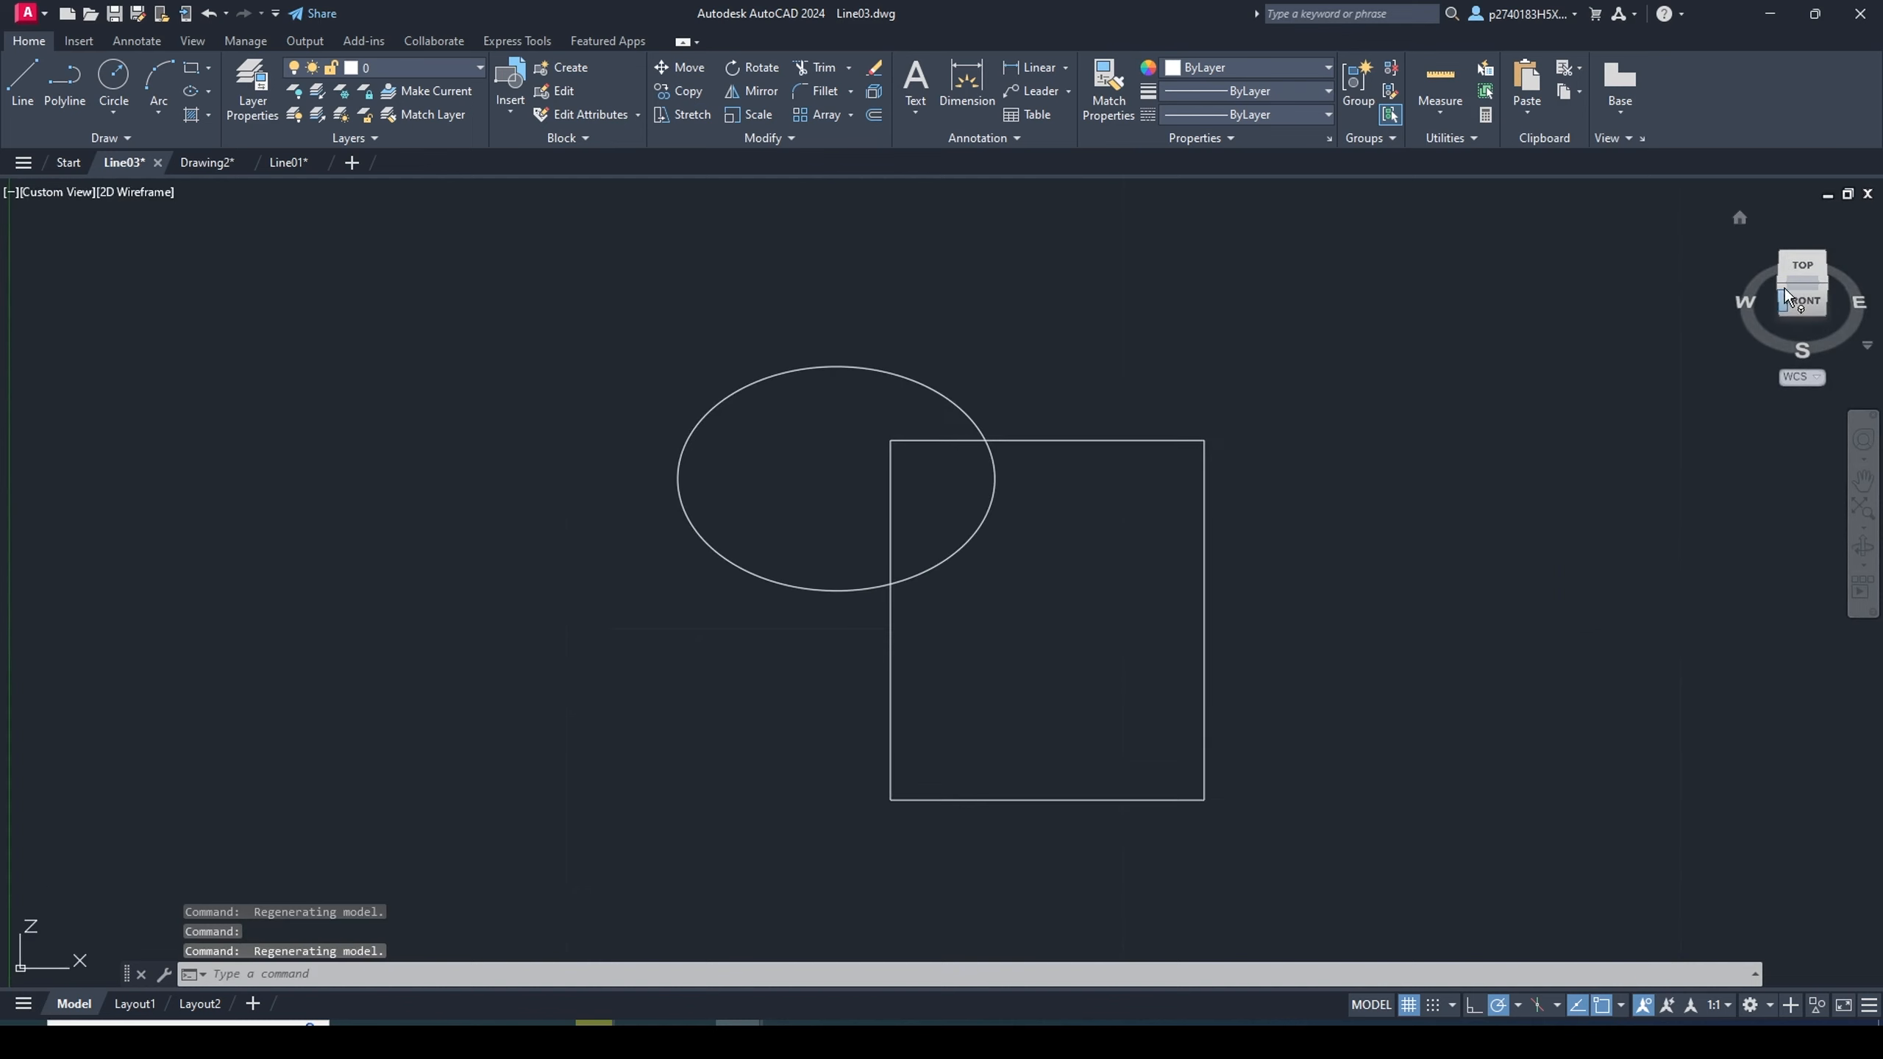
{"action": "left_click_drag", "start_coordinate": [1783, 293], "coordinate": [1702, 445]}
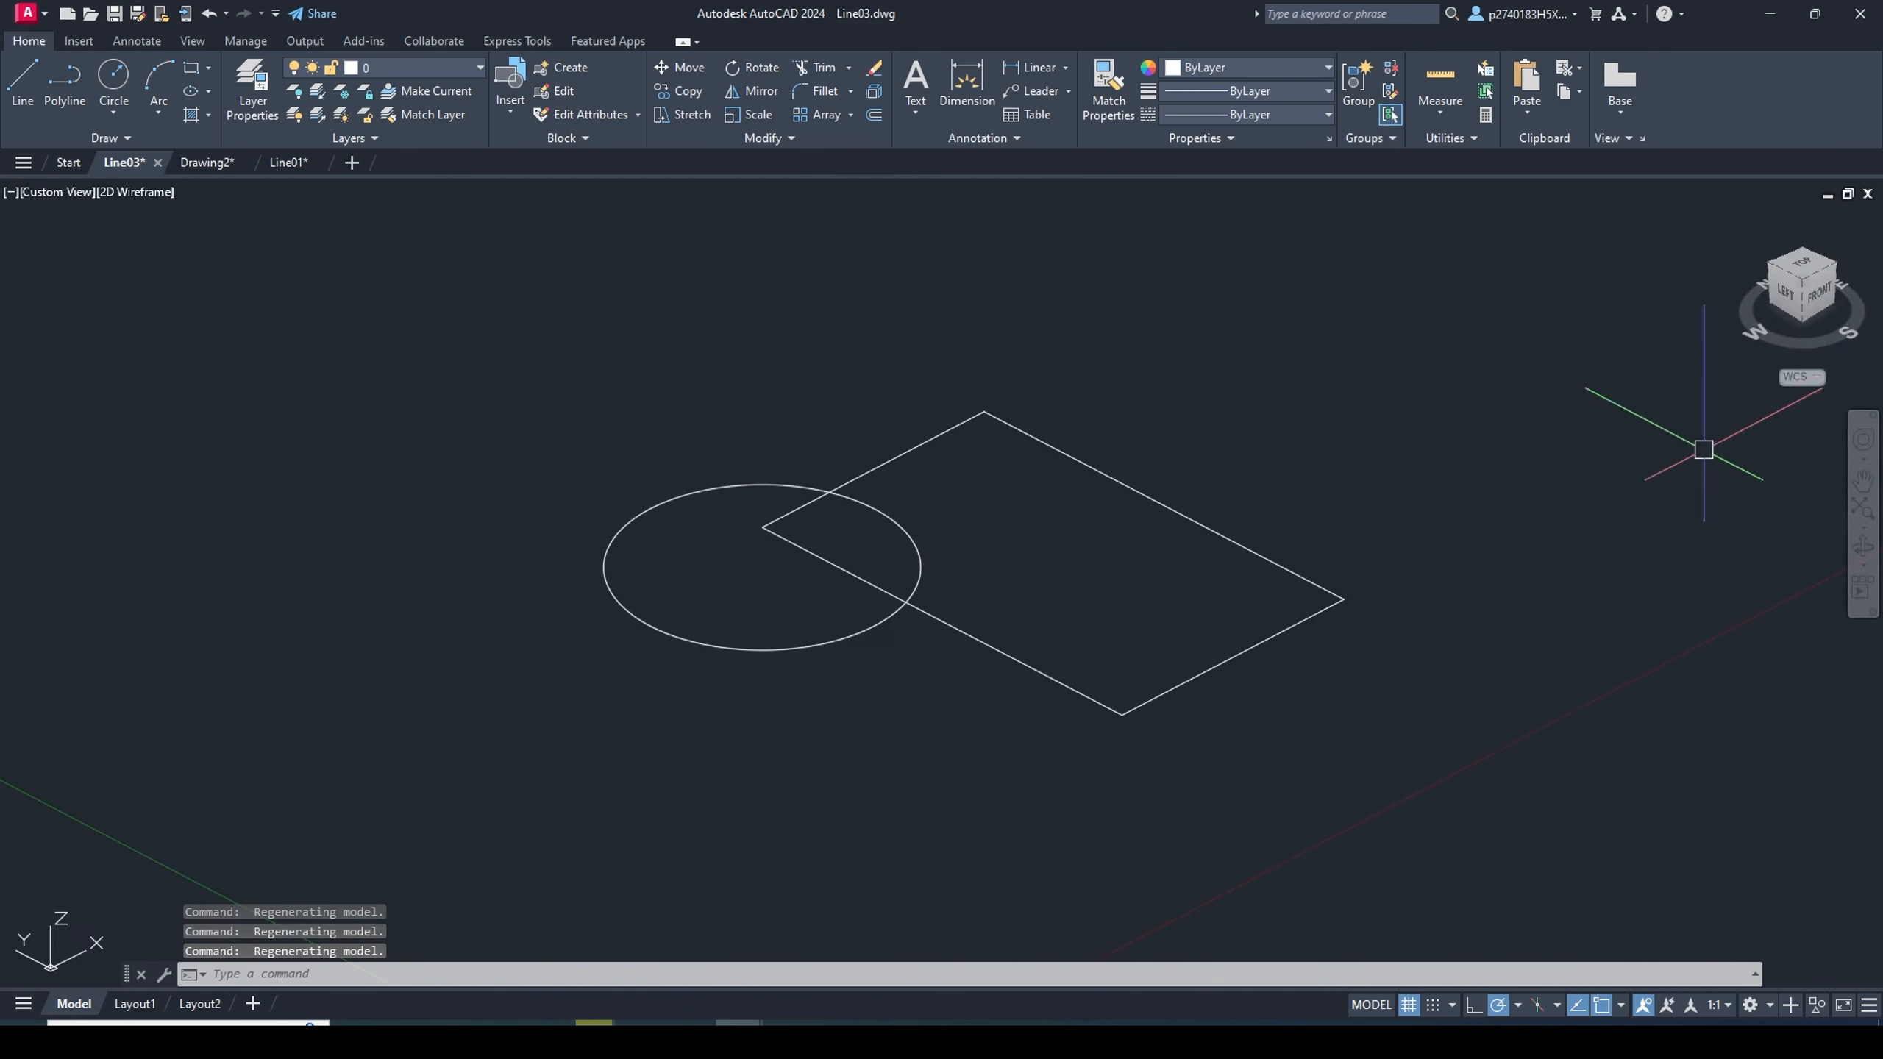
{"action": "left_click", "coordinate": [1738, 217]}
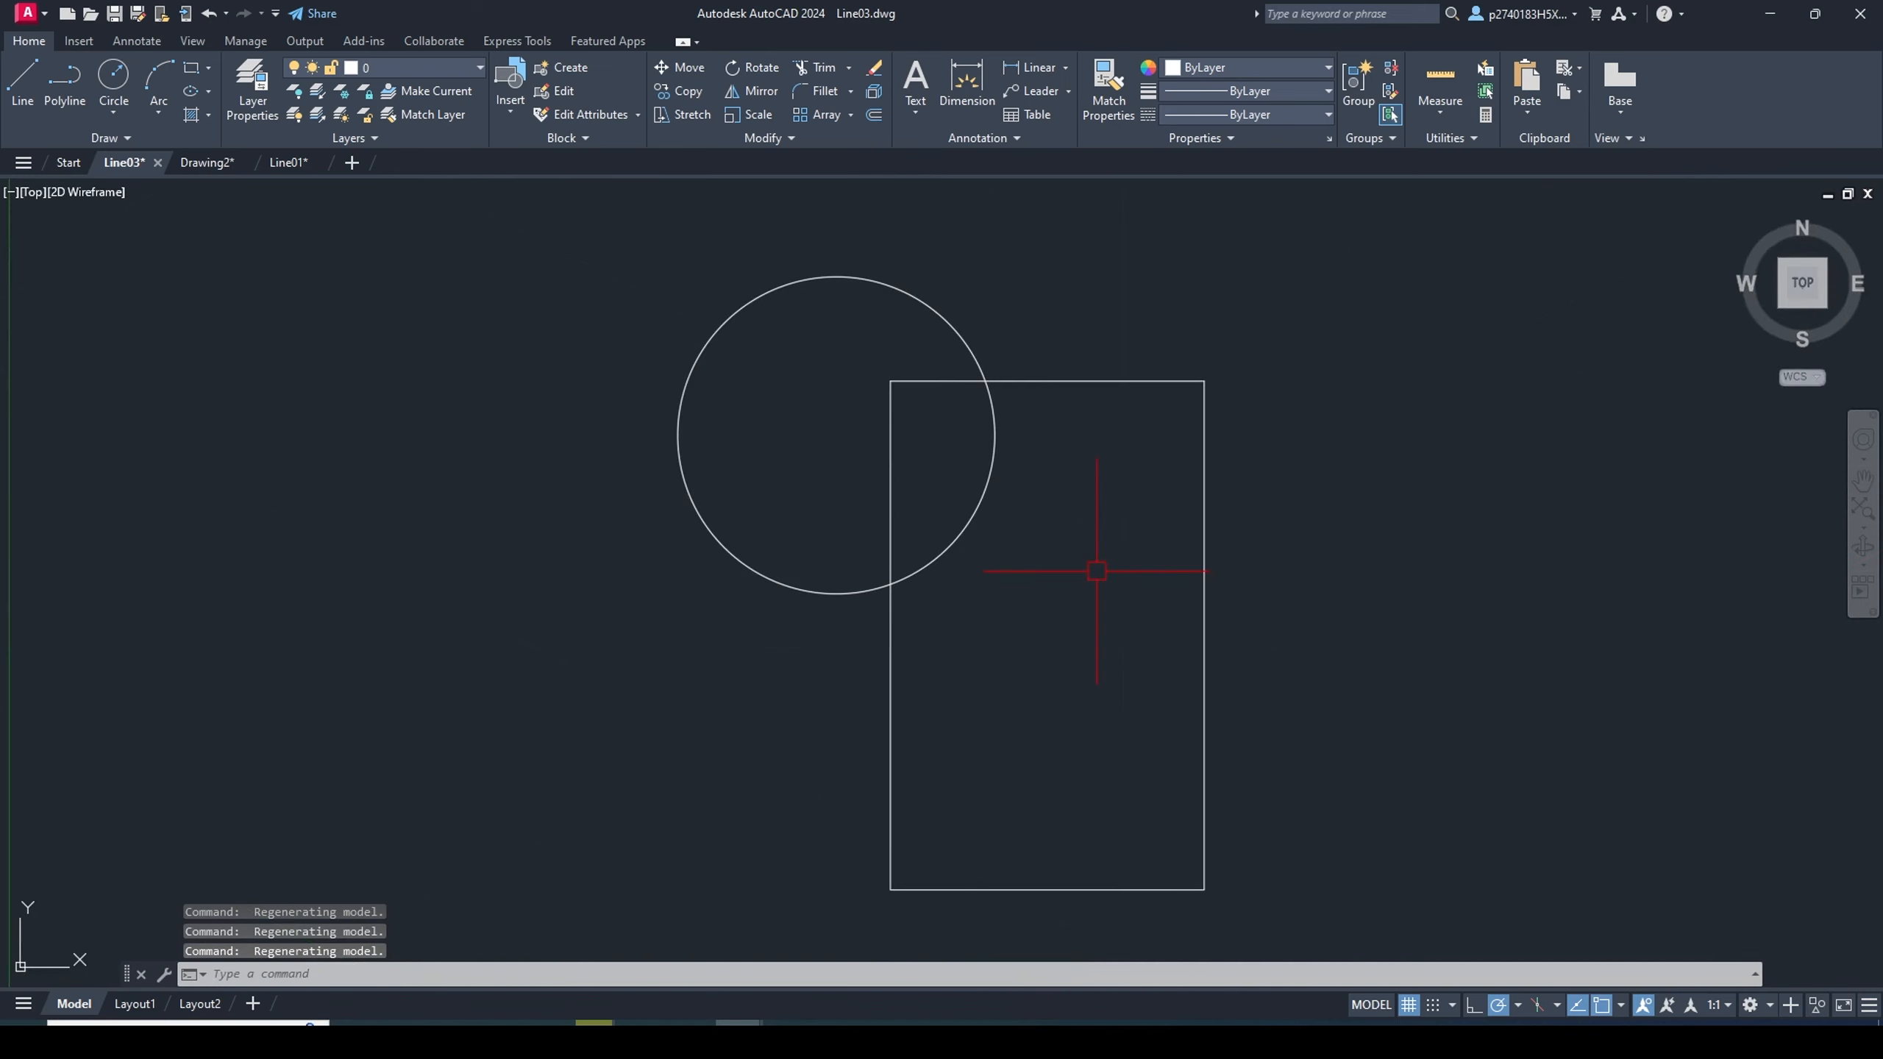
Start the full navigation SteeringWheel and use it to zoom out and orbit the circle and rectangle
{"action": "mouse_move", "coordinate": [1809, 252]}
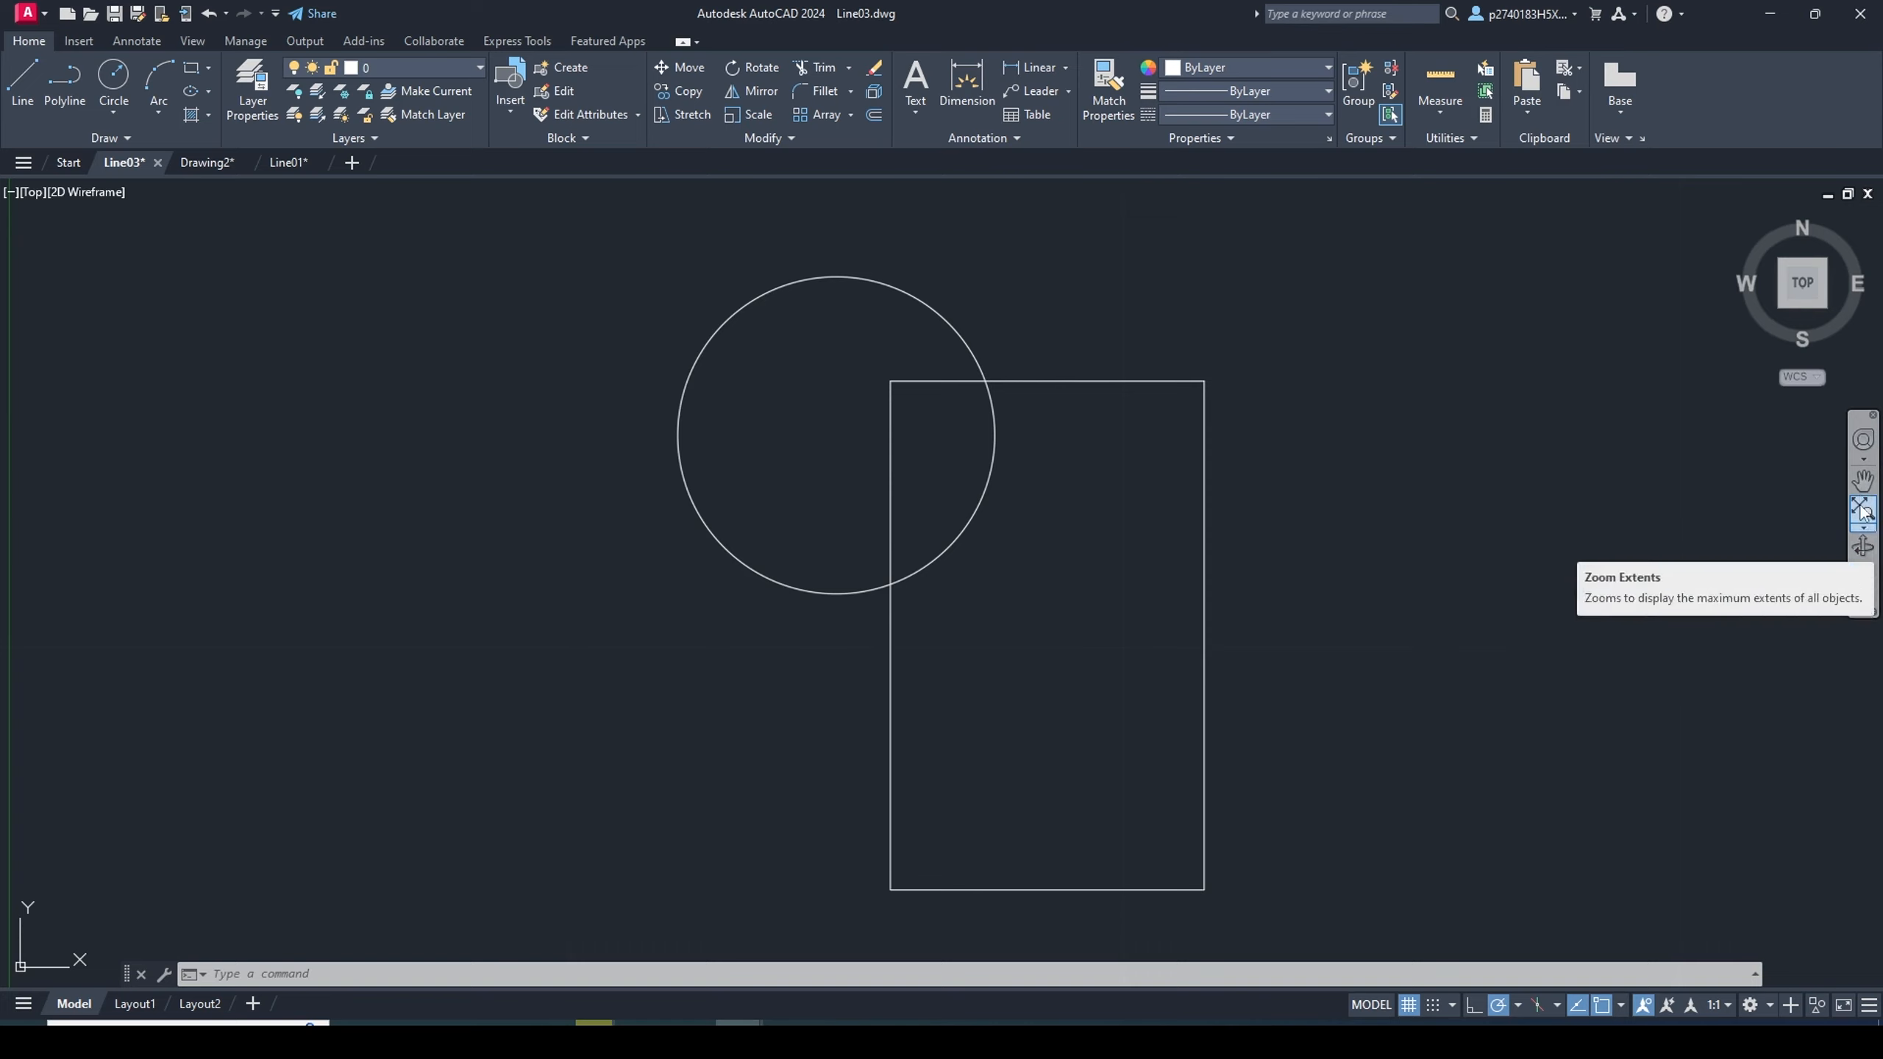
{"action": "left_click", "coordinate": [1865, 442]}
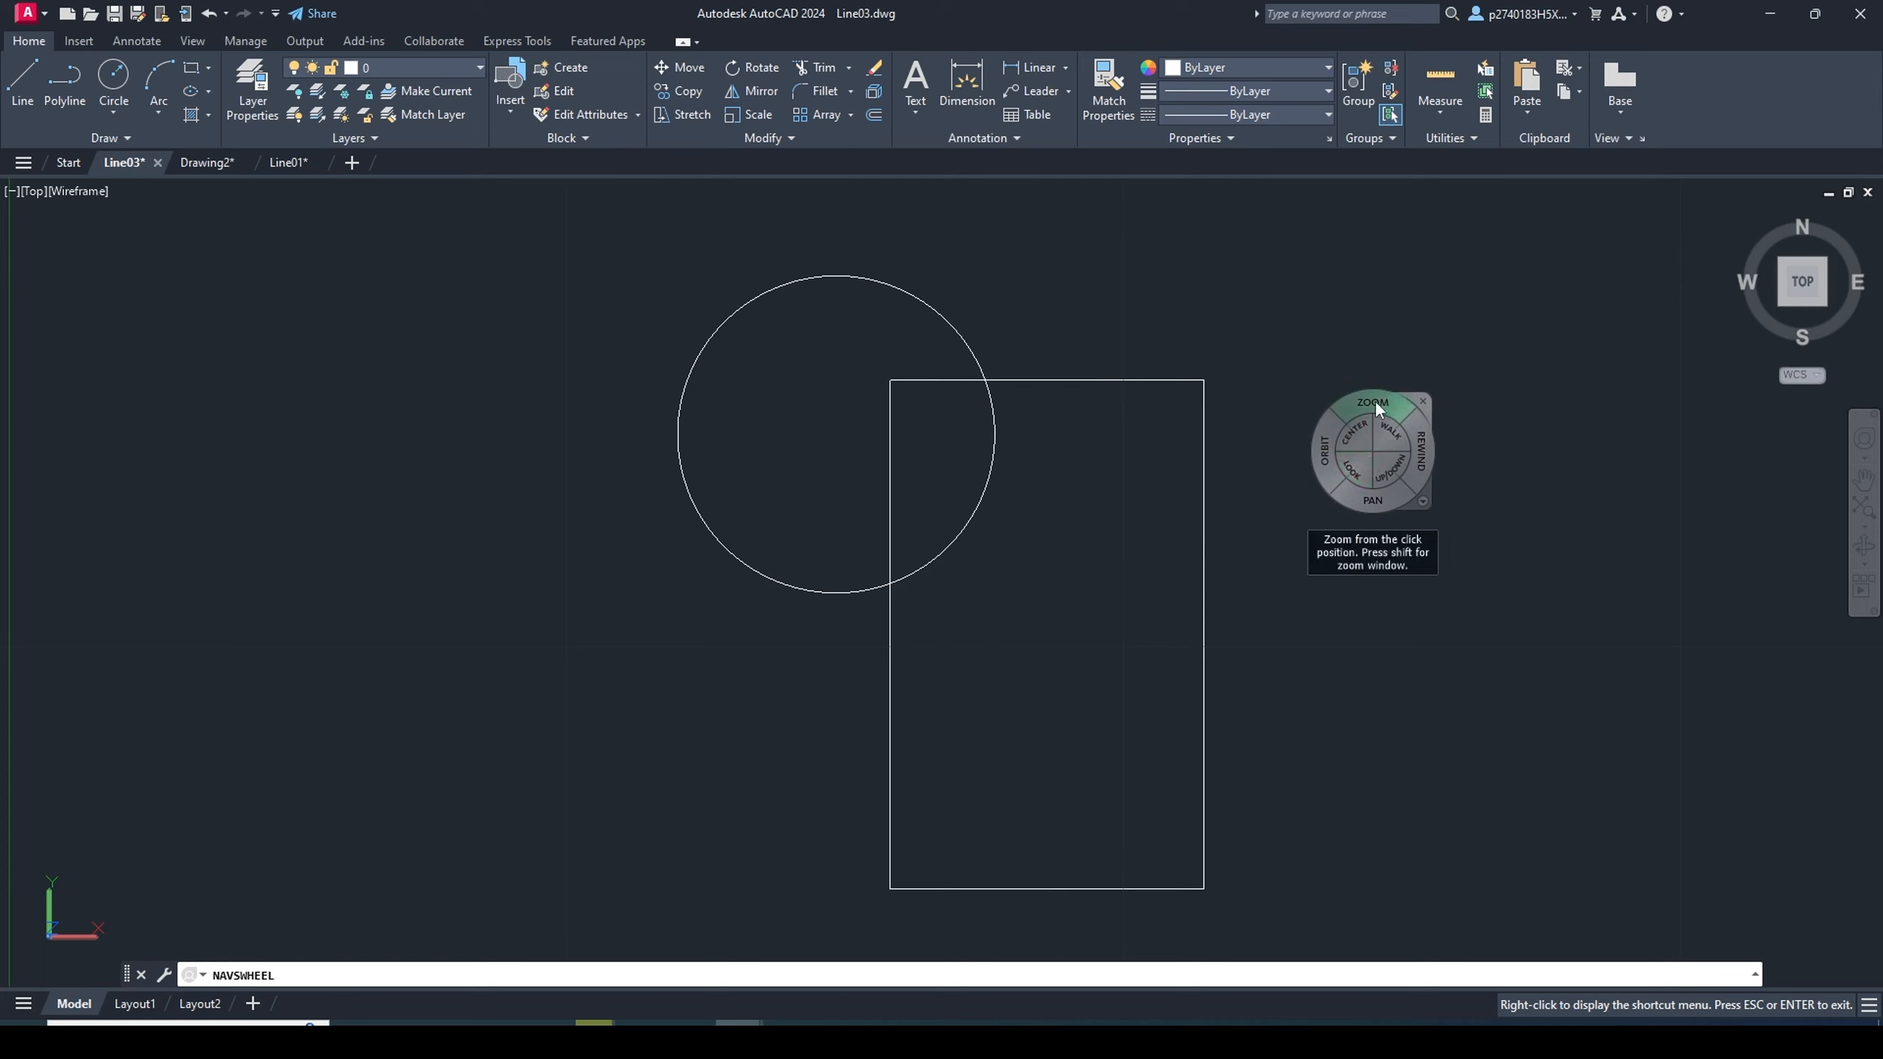
{"action": "mouse_move", "coordinate": [1374, 401]}
{"action": "left_mouse_down"}
{"action": "mouse_move", "coordinate": [1471, 538]}
{"action": "mouse_move", "coordinate": [1335, 339]}
{"action": "mouse_move", "coordinate": [1319, 277]}
{"action": "mouse_move", "coordinate": [1395, 492]}
{"action": "mouse_move", "coordinate": [1298, 287]}
{"action": "mouse_move", "coordinate": [1316, 362]}
{"action": "mouse_move", "coordinate": [1341, 312]}
{"action": "mouse_move", "coordinate": [1429, 513]}
{"action": "left_mouse_up"}
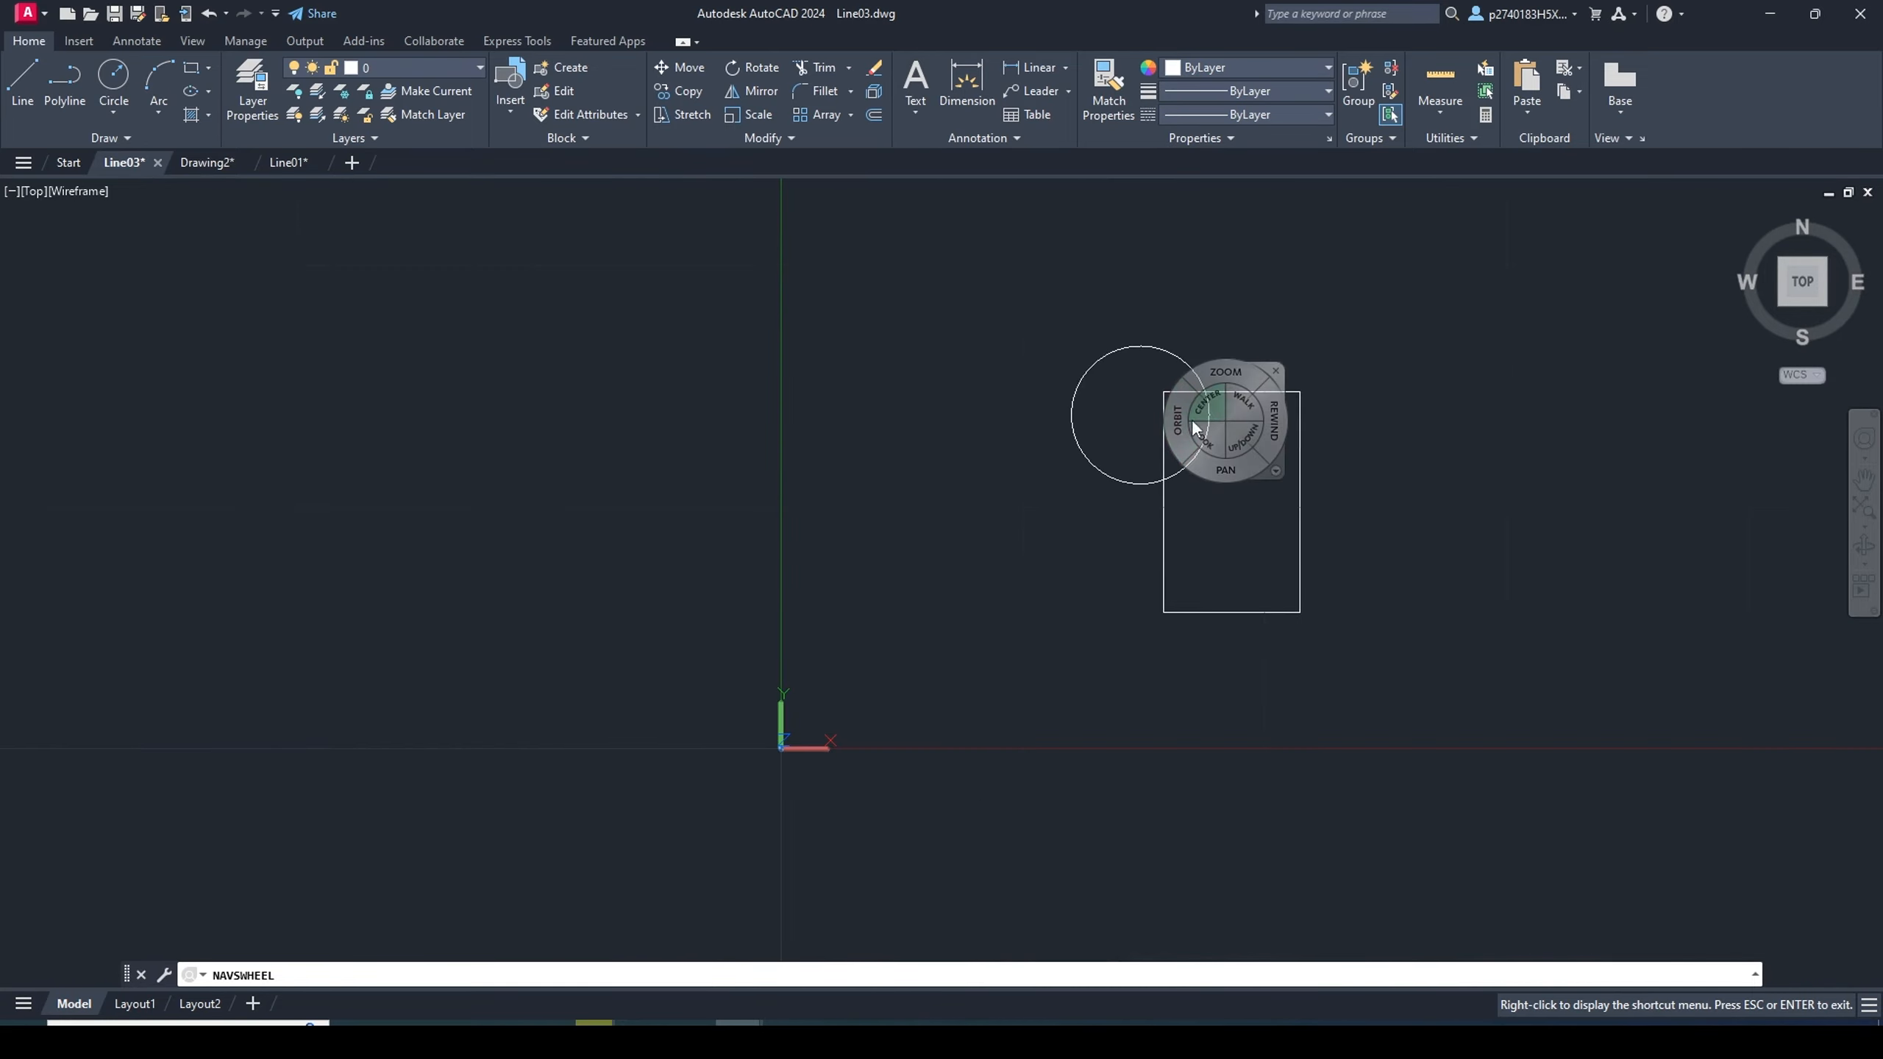
{"action": "mouse_move", "coordinate": [1184, 446]}
{"action": "left_mouse_down"}
{"action": "mouse_move", "coordinate": [1215, 404]}
{"action": "mouse_move", "coordinate": [1248, 249]}
{"action": "mouse_move", "coordinate": [1411, 270]}
{"action": "mouse_move", "coordinate": [1244, 286]}
{"action": "mouse_move", "coordinate": [1030, 227]}
{"action": "mouse_move", "coordinate": [895, 252]}
{"action": "mouse_move", "coordinate": [1238, 283]}
{"action": "mouse_move", "coordinate": [1172, 315]}
{"action": "mouse_move", "coordinate": [1214, 353]}
{"action": "mouse_move", "coordinate": [1034, 400]}
{"action": "mouse_move", "coordinate": [652, 404]}
{"action": "mouse_move", "coordinate": [1239, 401]}
{"action": "mouse_move", "coordinate": [861, 429]}
{"action": "mouse_move", "coordinate": [539, 605]}
{"action": "mouse_move", "coordinate": [547, 529]}
{"action": "mouse_move", "coordinate": [1130, 452]}
{"action": "left_mouse_up"}
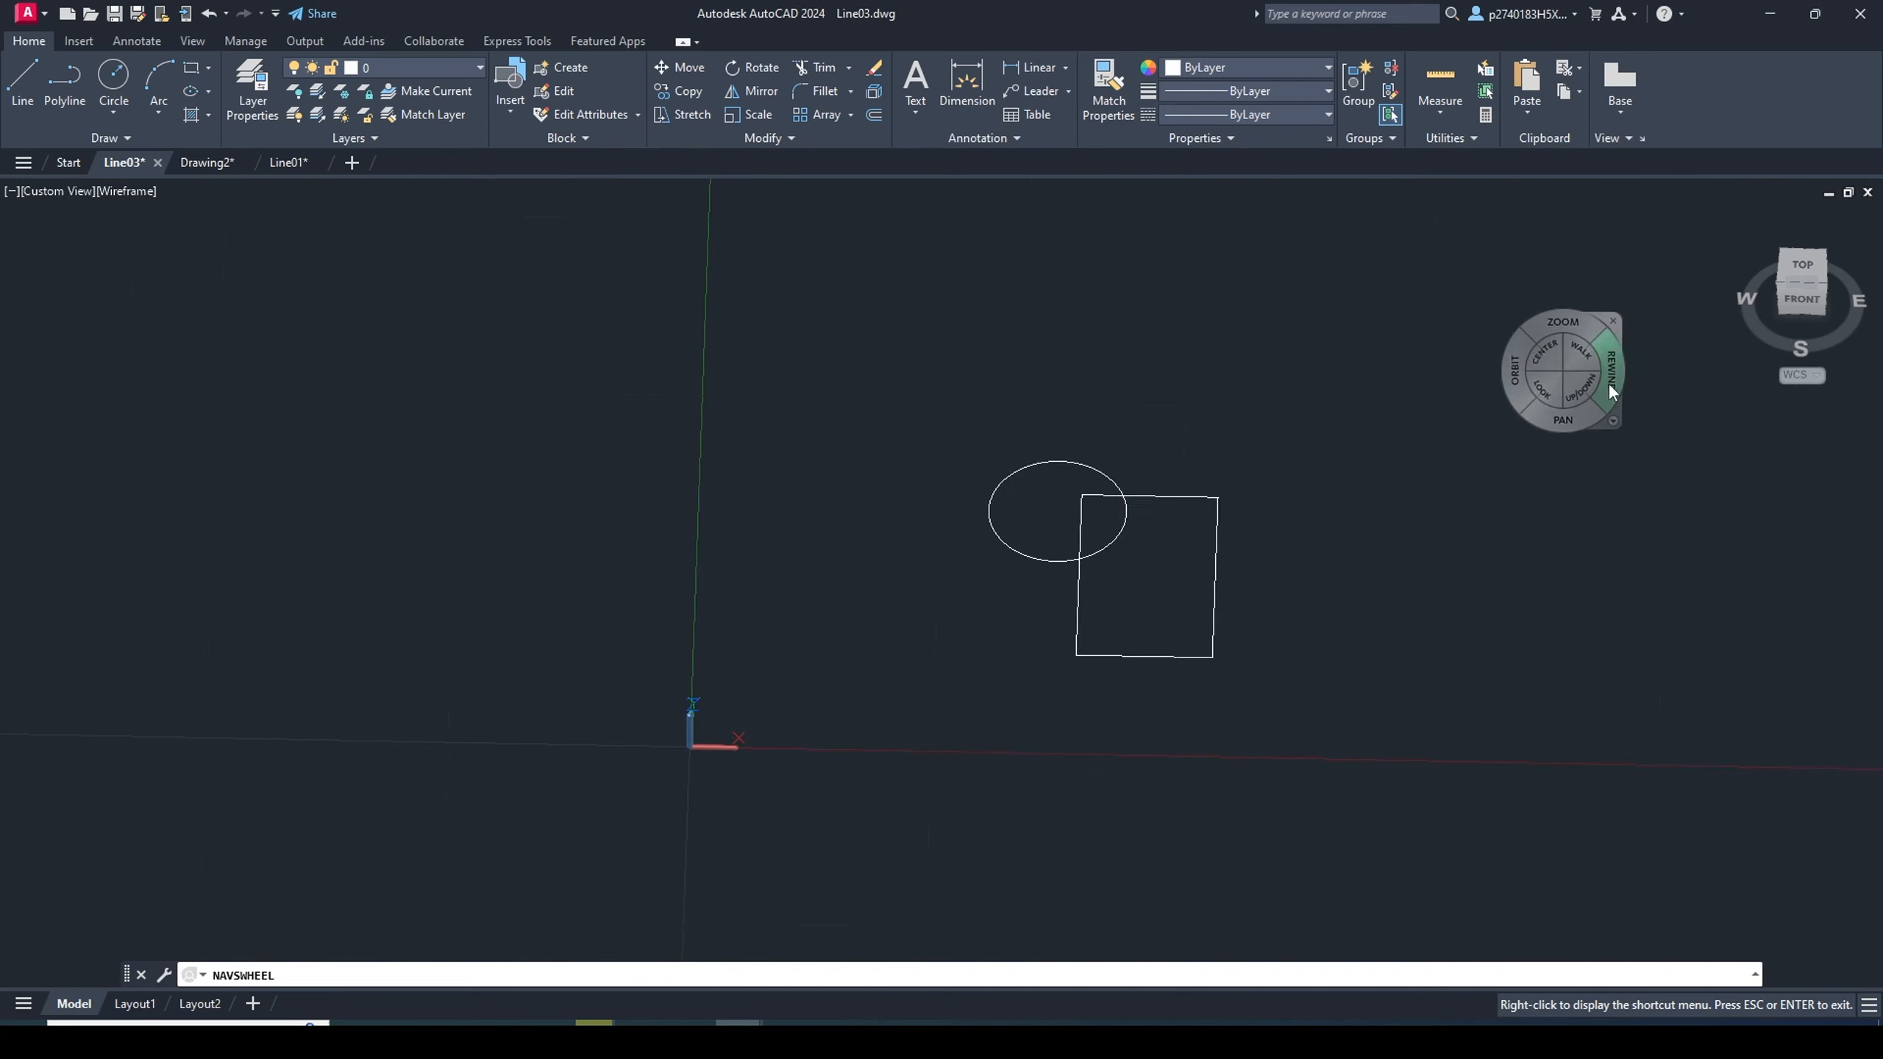
Rewind through the previous views with the SteeringWheel, restore the home view and close the wheel
{"action": "mouse_move", "coordinate": [1608, 383]}
{"action": "left_mouse_down"}
{"action": "mouse_move", "coordinate": [1458, 401]}
{"action": "mouse_move", "coordinate": [929, 383]}
{"action": "left_mouse_up"}
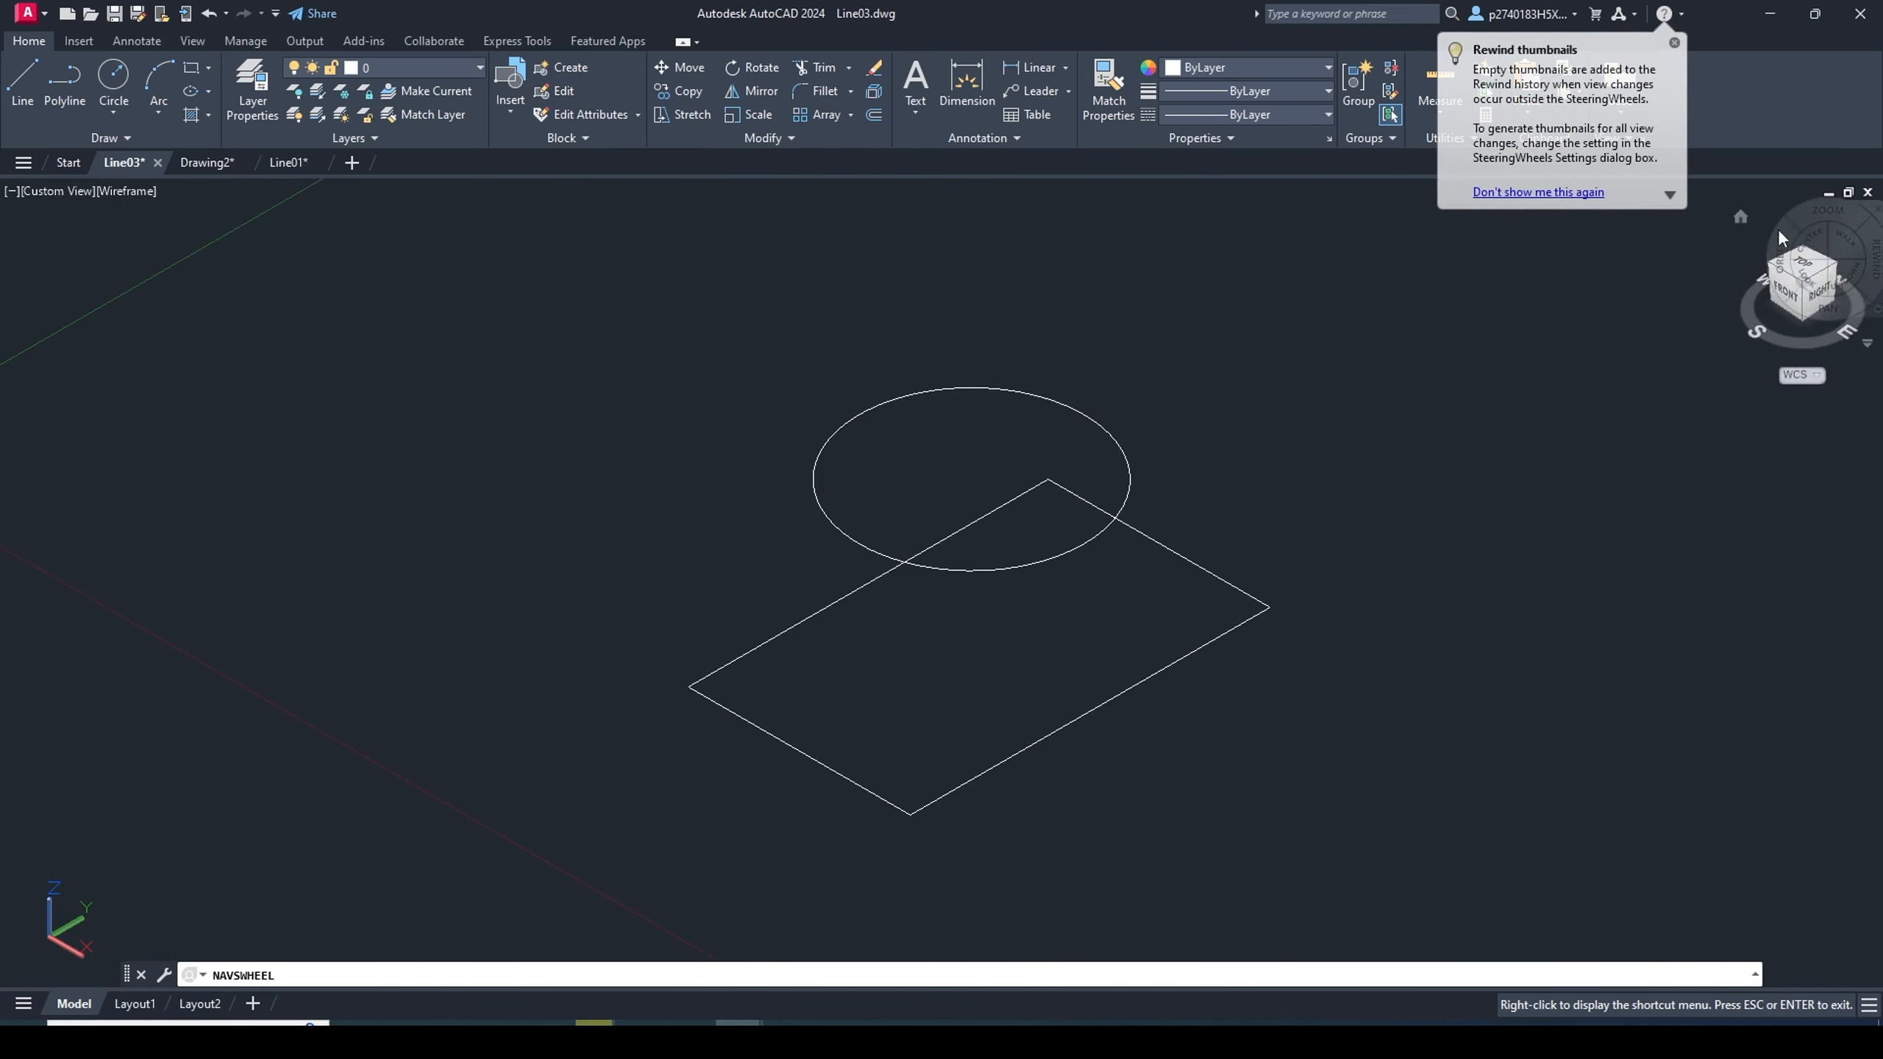
{"action": "left_click", "coordinate": [1740, 217]}
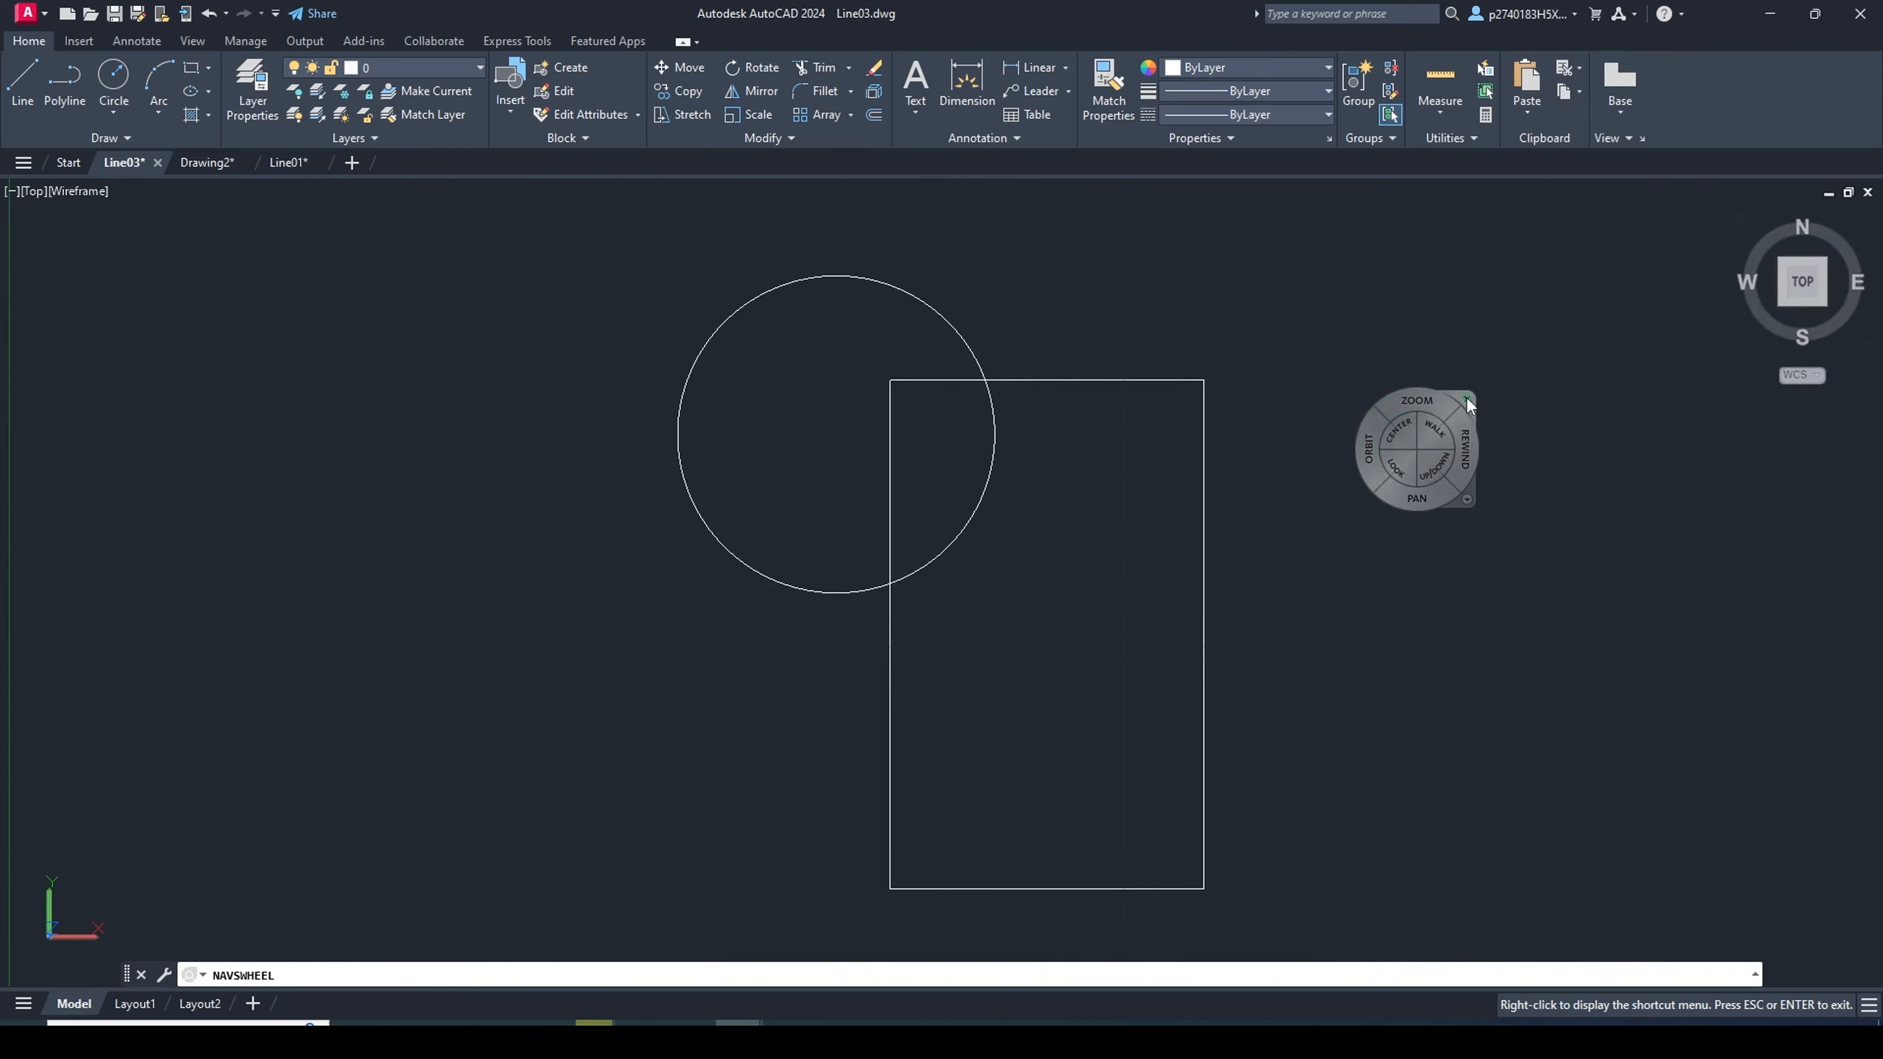
{"action": "left_click", "coordinate": [1475, 391]}
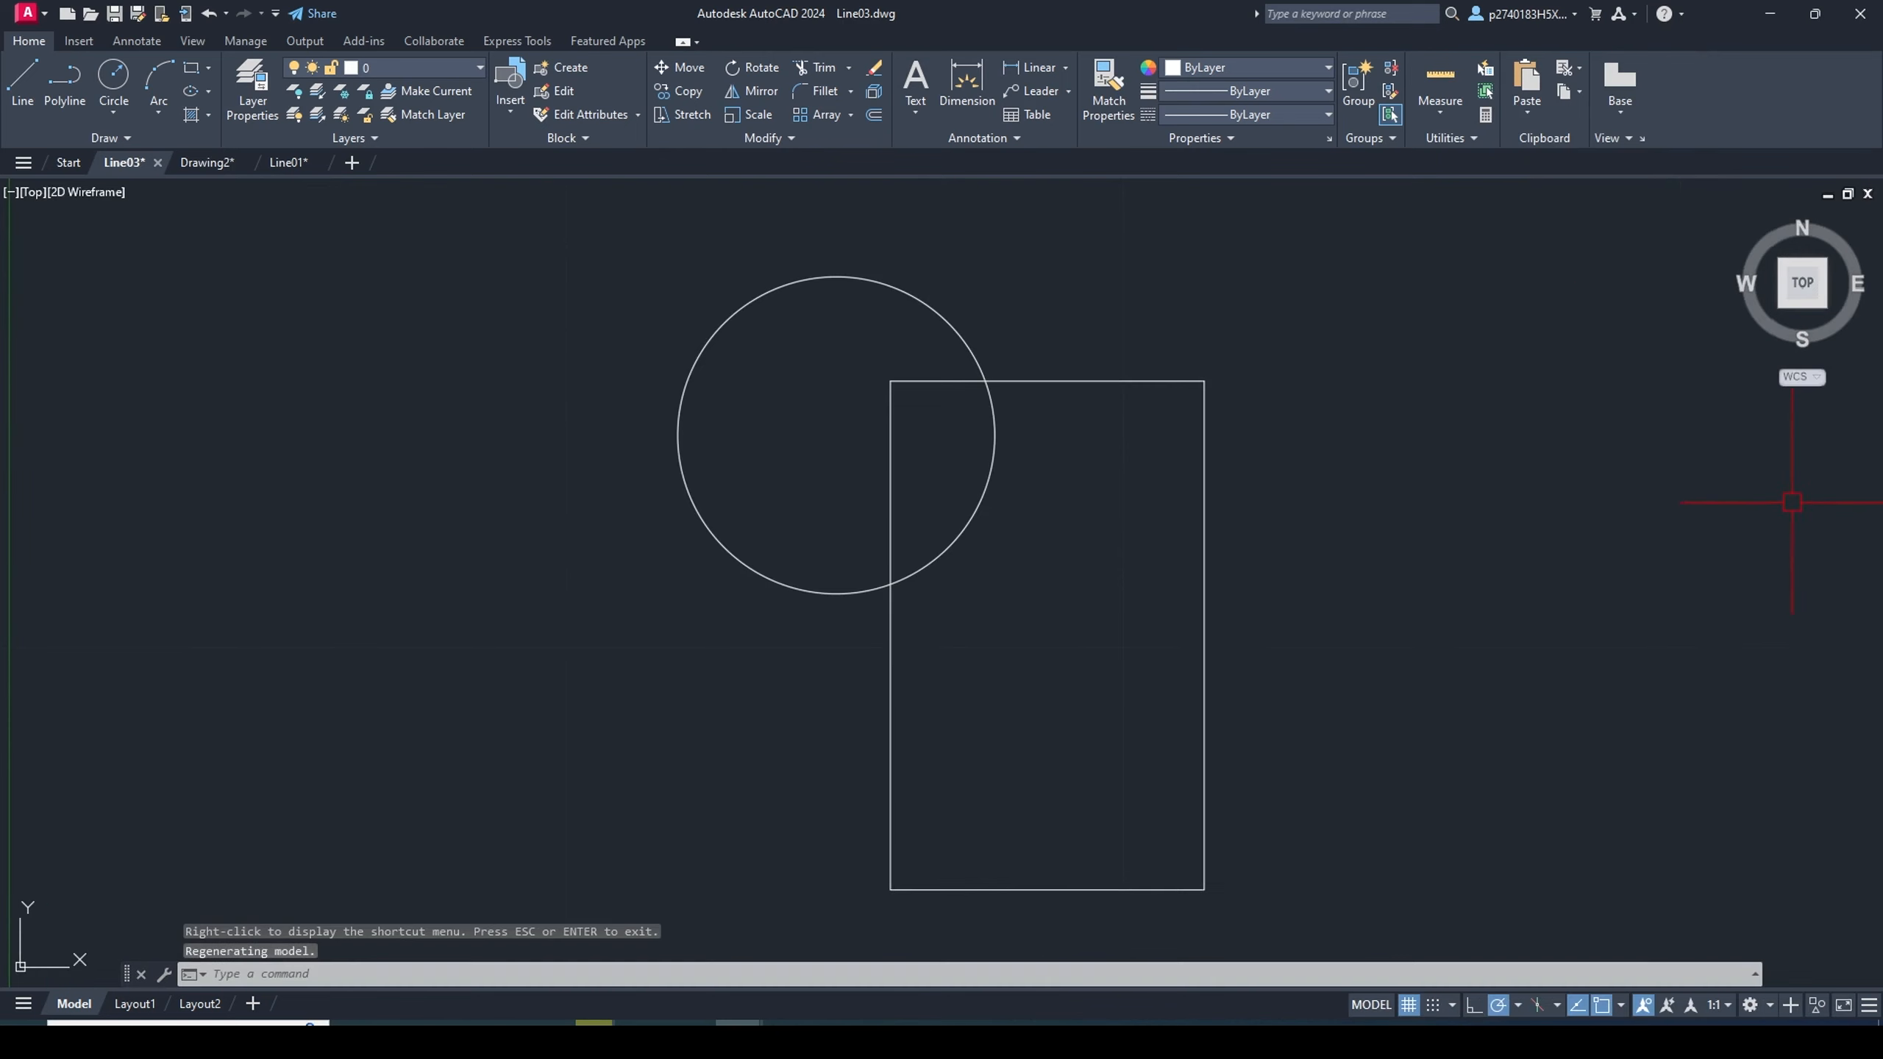
{"action": "middle_click_drag", "start_coordinate": [1493, 407], "coordinate": [1313, 404]}
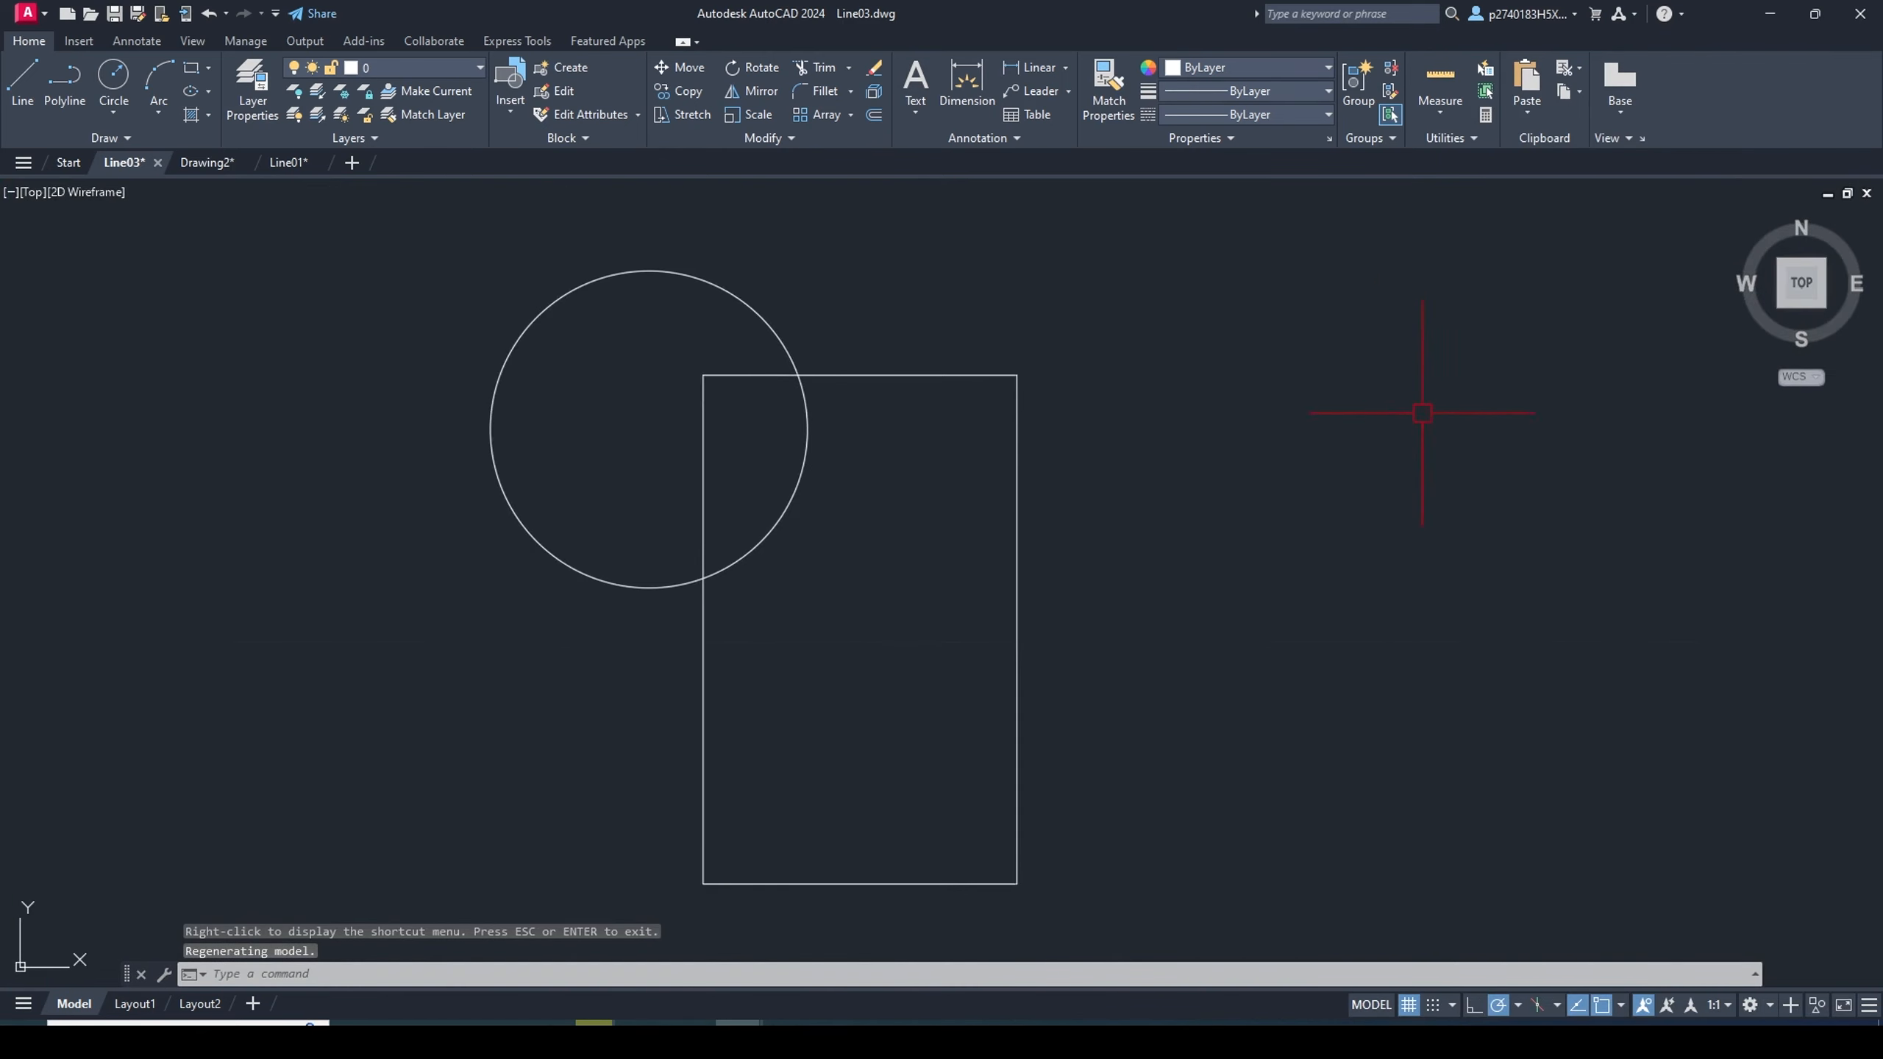
{"action": "scroll", "coordinate": [1704, 462], "scroll_direction": "down", "scroll_amount": 2}
{"action": "scroll", "coordinate": [1635, 482], "scroll_direction": "up", "scroll_amount": 1}
{"action": "scroll", "coordinate": [1635, 482], "scroll_direction": "up", "scroll_amount": 2}
{"action": "middle_click_drag", "start_coordinate": [1601, 504], "coordinate": [1462, 511]}
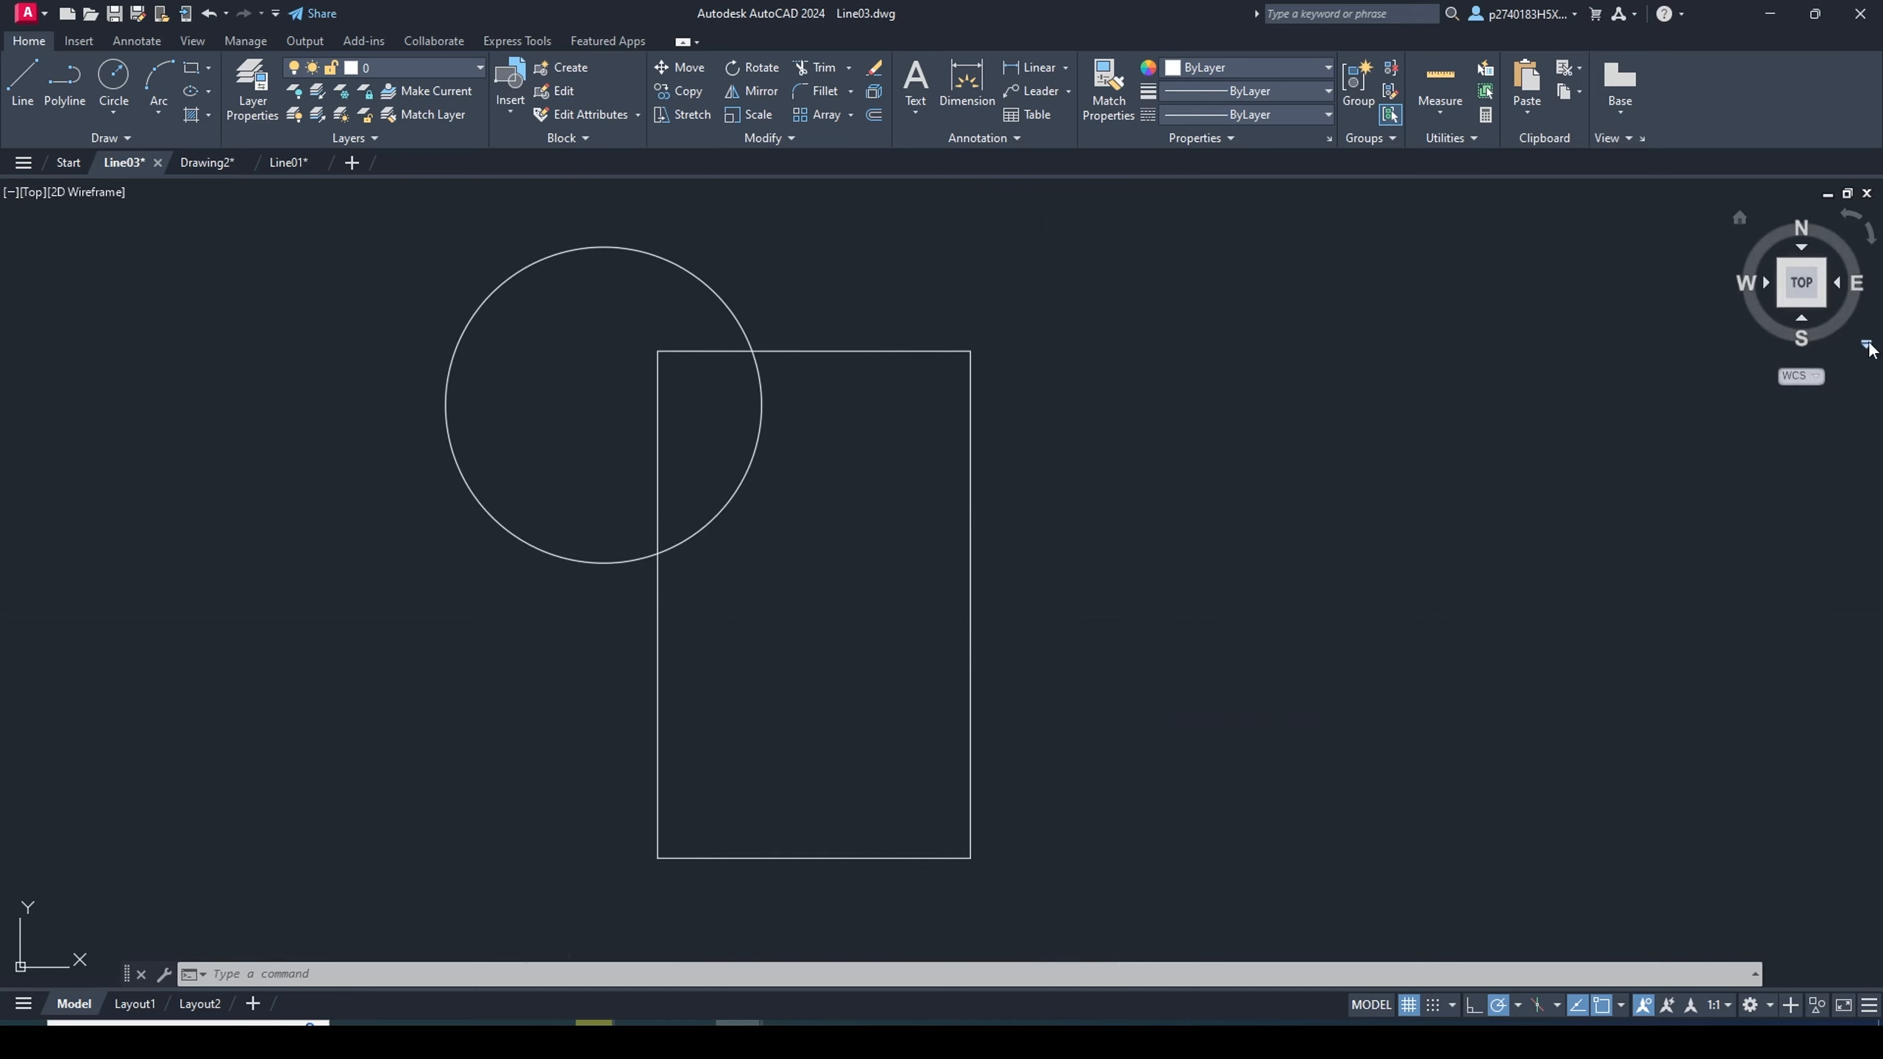
Turn the display of the navigation bar back on
{"action": "left_click", "coordinate": [1872, 344]}
{"action": "left_click", "coordinate": [1515, 480]}
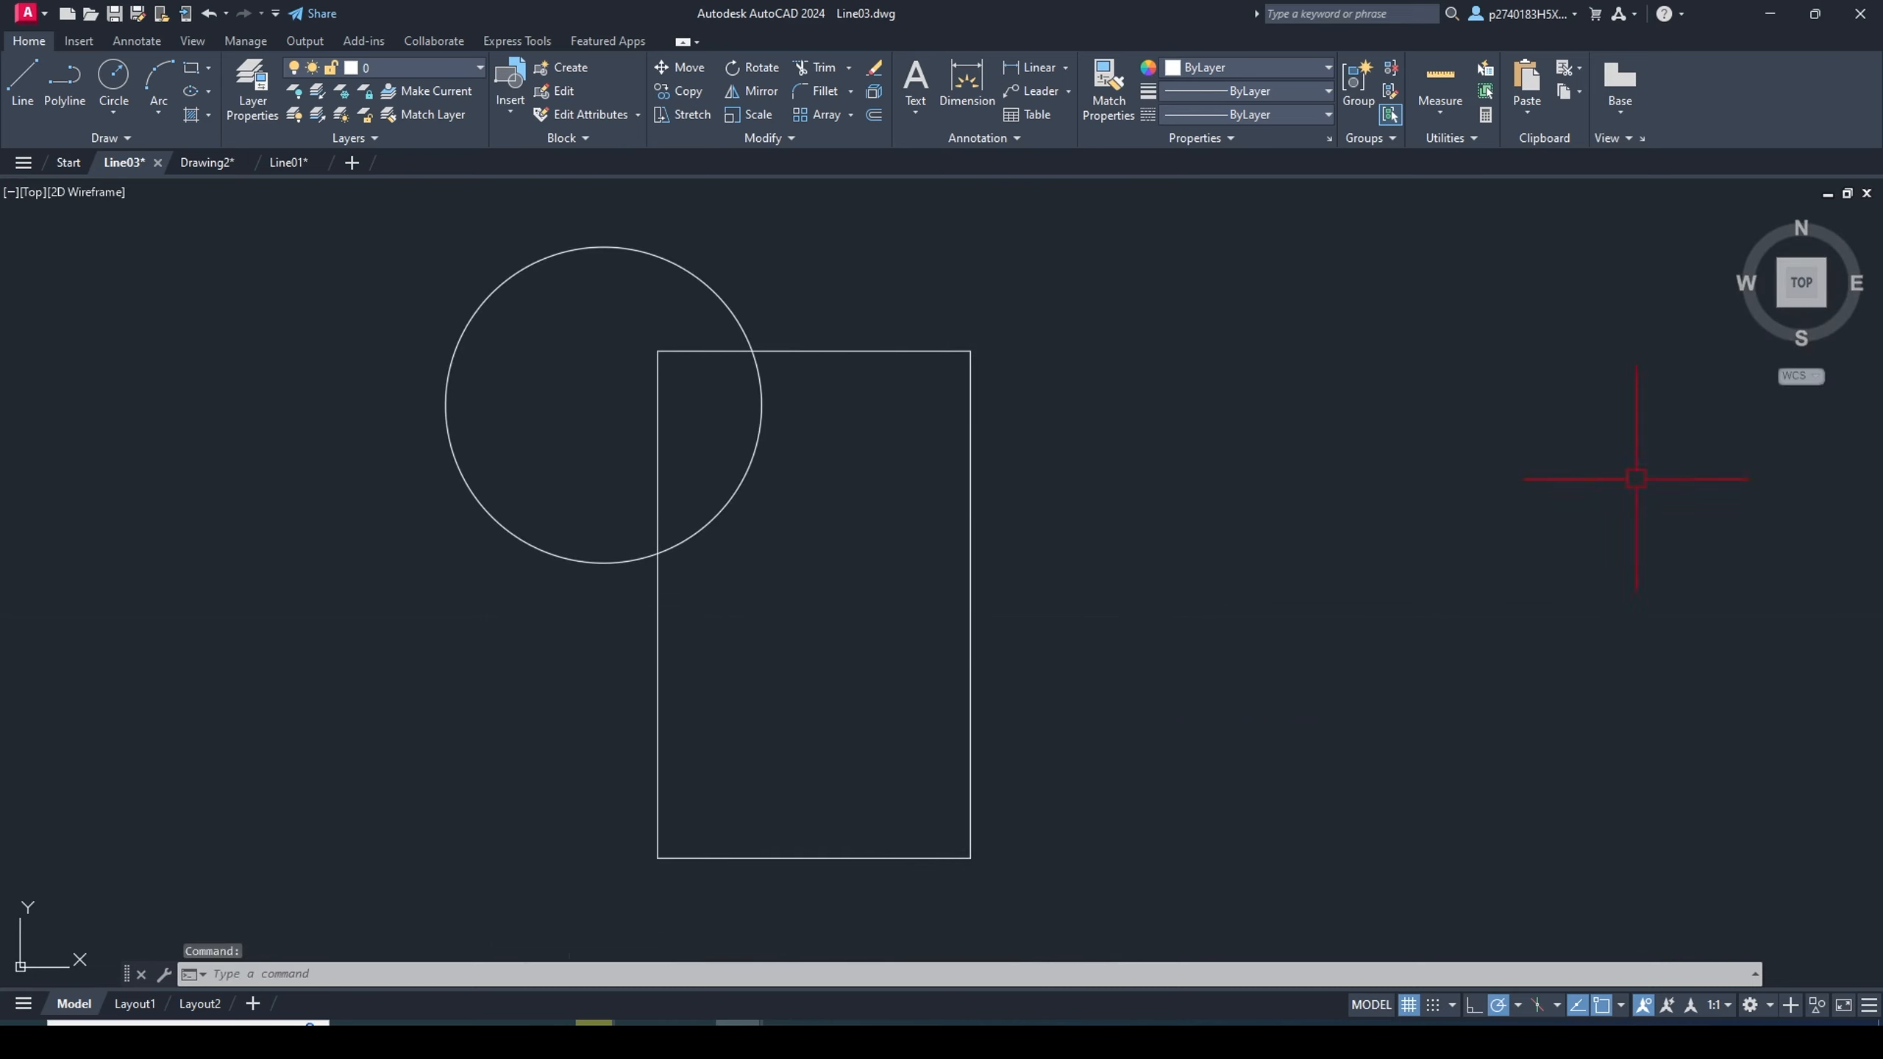
{"action": "left_click", "coordinate": [192, 41]}
{"action": "left_click", "coordinate": [88, 105]}
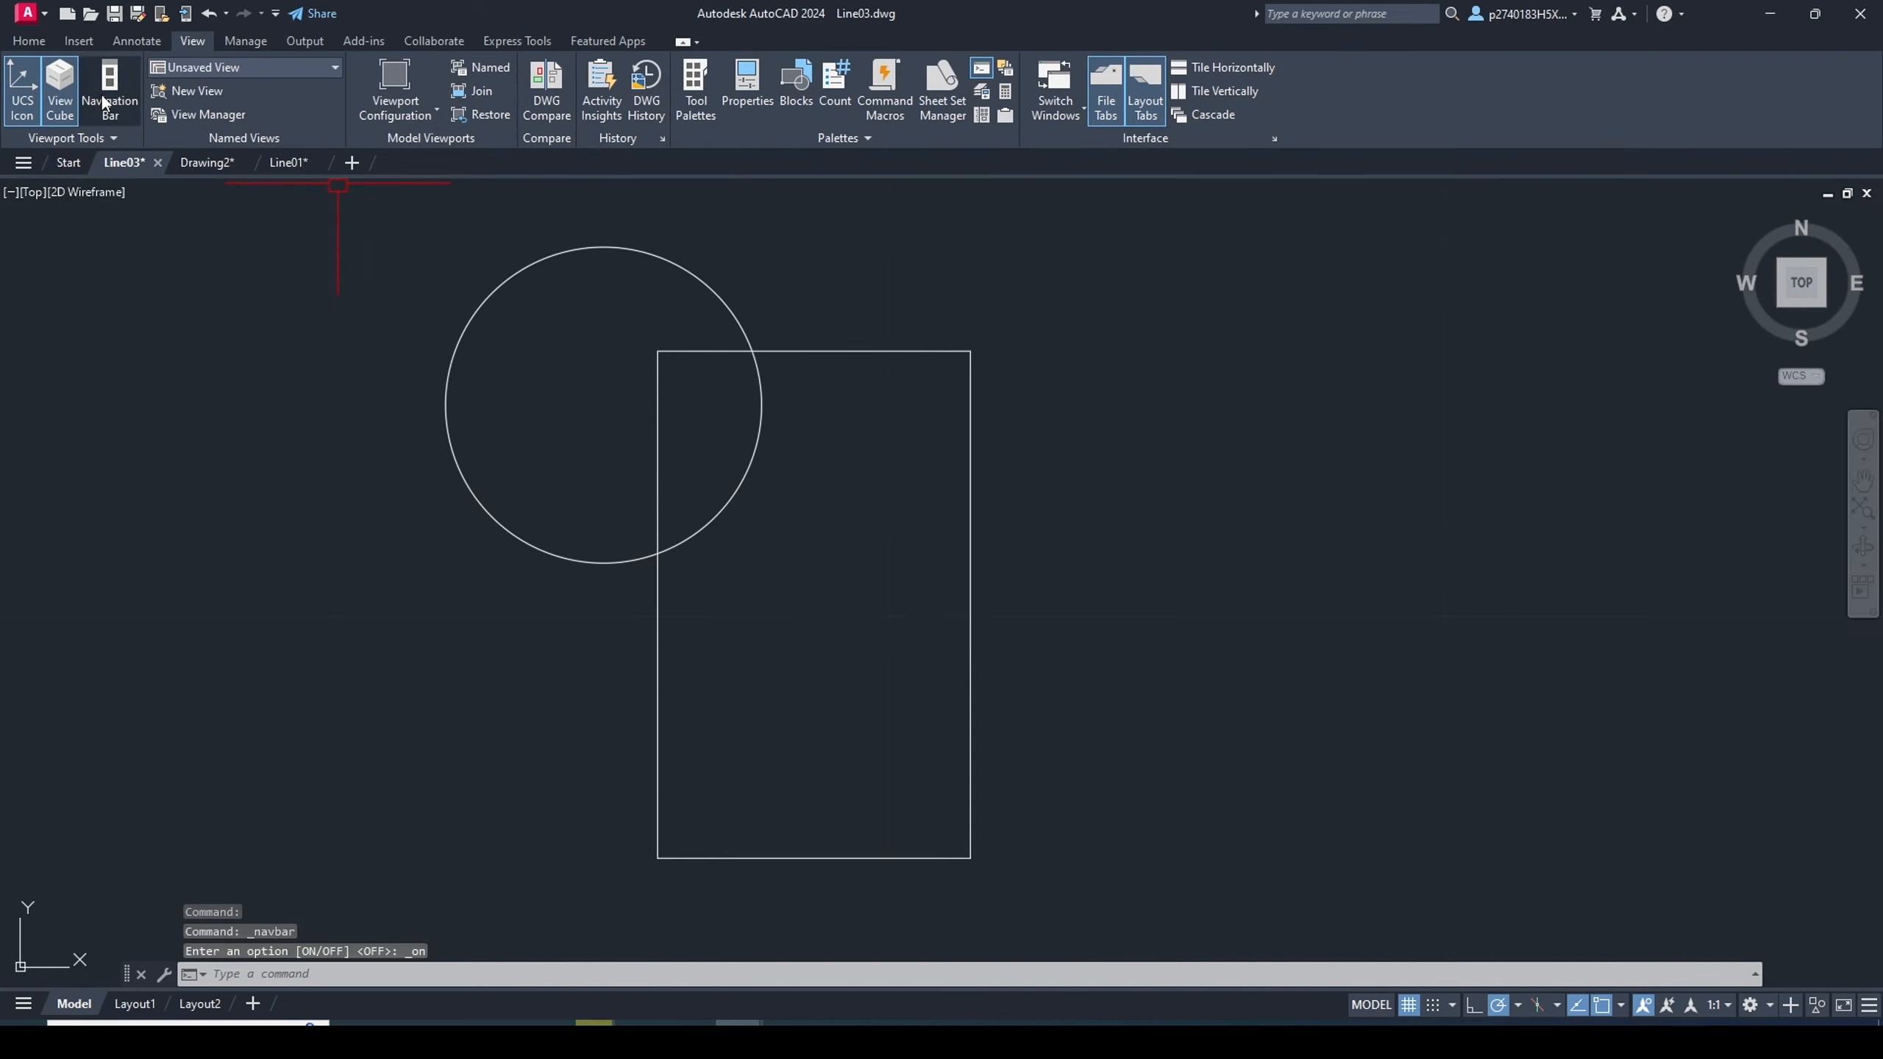
Move the drawing around with the navigation bar's Pan tool and fit all objects with Zoom Extents
{"action": "left_click", "coordinate": [1866, 486]}
{"action": "mouse_move", "coordinate": [1035, 479]}
{"action": "left_mouse_down"}
{"action": "mouse_move", "coordinate": [1429, 483]}
{"action": "mouse_move", "coordinate": [970, 489]}
{"action": "mouse_move", "coordinate": [1395, 505]}
{"action": "left_mouse_up"}
{"action": "left_click_drag", "start_coordinate": [1063, 545], "coordinate": [954, 534]}
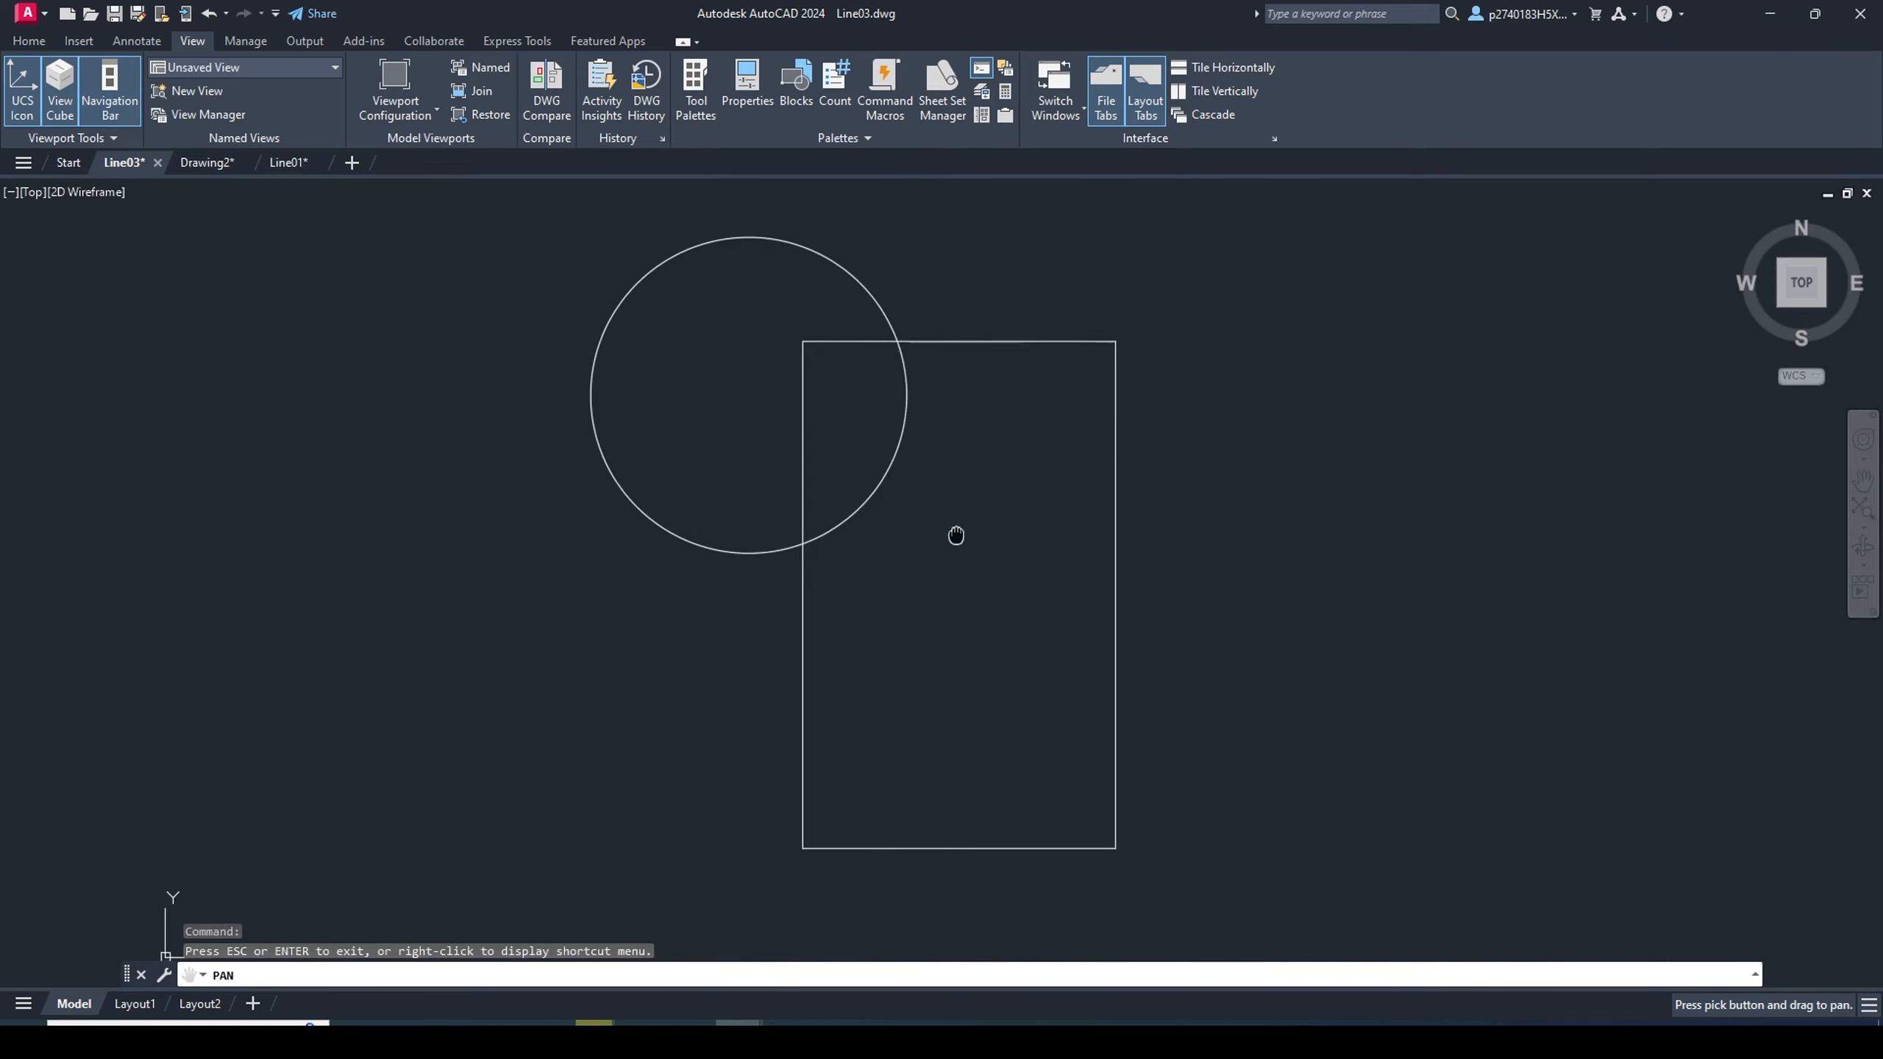
{"action": "left_click_drag", "start_coordinate": [1262, 427], "coordinate": [926, 514]}
{"action": "scroll", "coordinate": [984, 462], "scroll_direction": "down", "scroll_amount": 2}
{"action": "left_click_drag", "start_coordinate": [596, 519], "coordinate": [812, 467]}
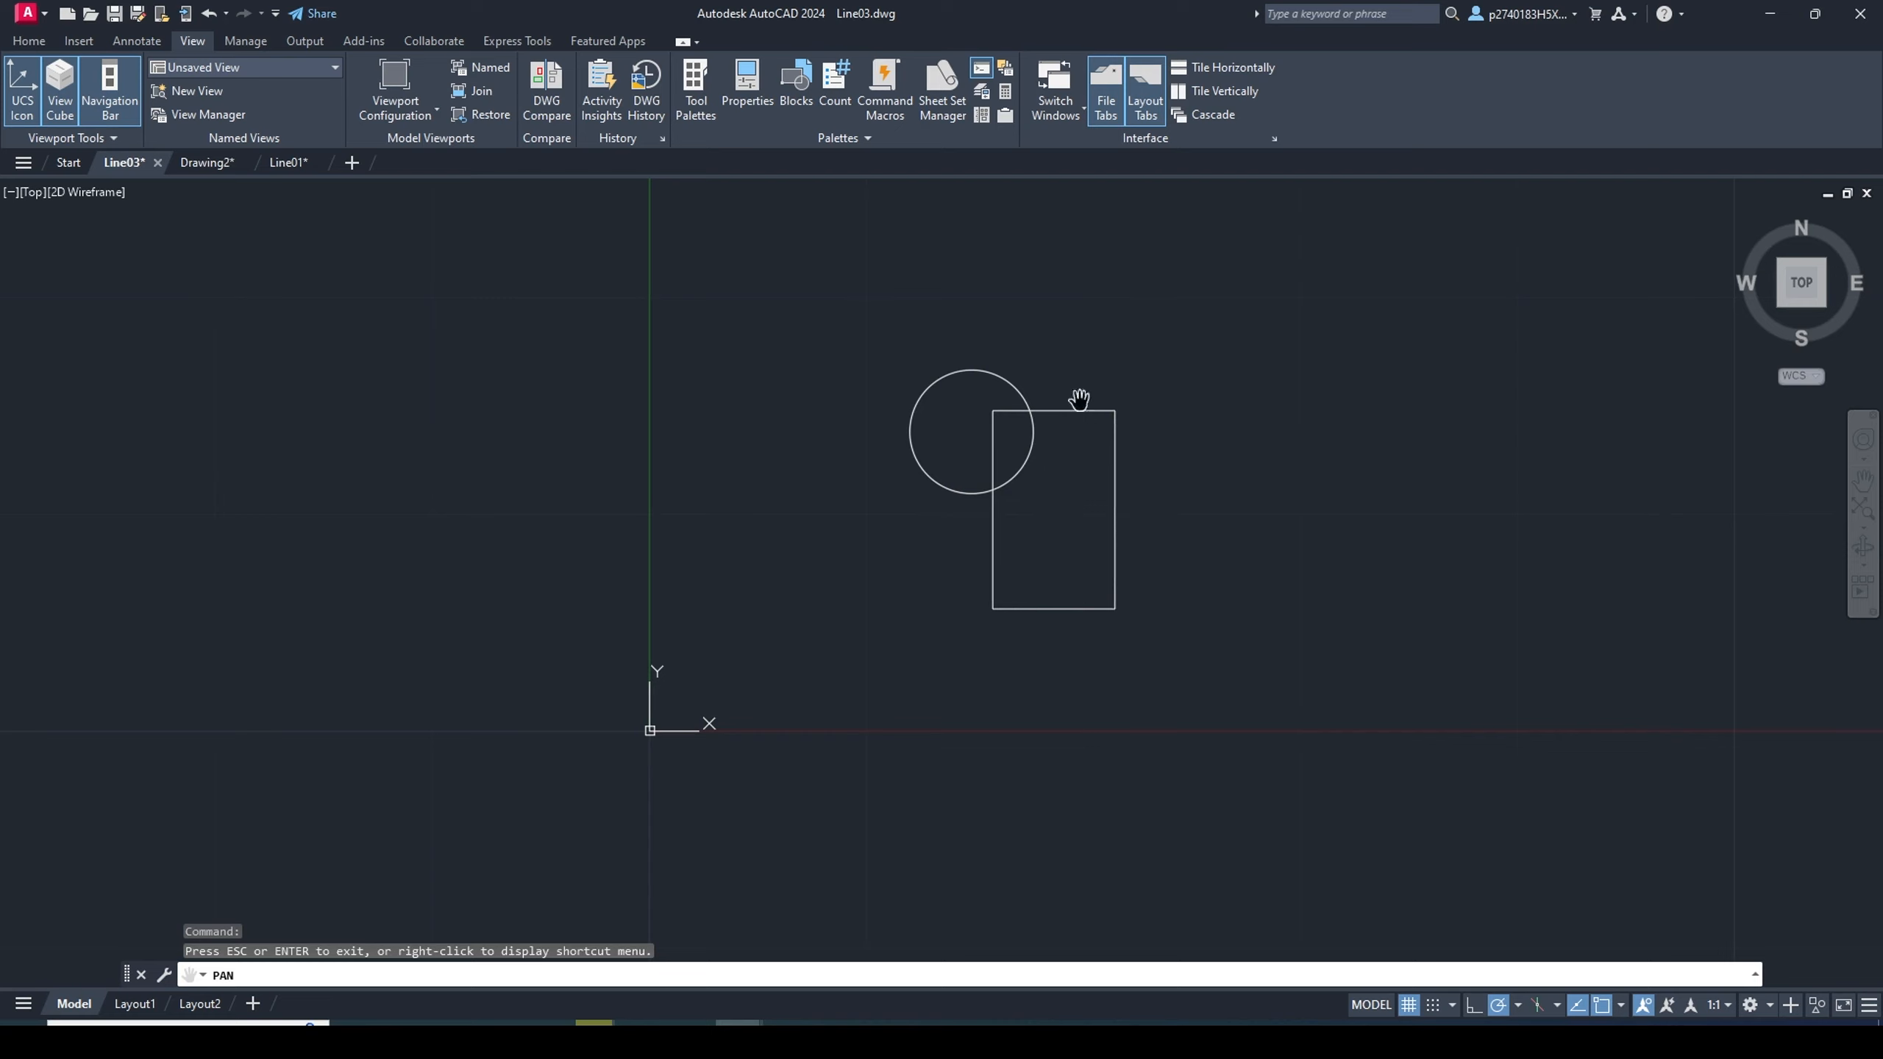
{"action": "mouse_move", "coordinate": [1289, 502]}
{"action": "left_mouse_down"}
{"action": "mouse_move", "coordinate": [1093, 584]}
{"action": "mouse_move", "coordinate": [890, 849]}
{"action": "mouse_move", "coordinate": [1219, 660]}
{"action": "mouse_move", "coordinate": [1259, 499]}
{"action": "left_mouse_up"}
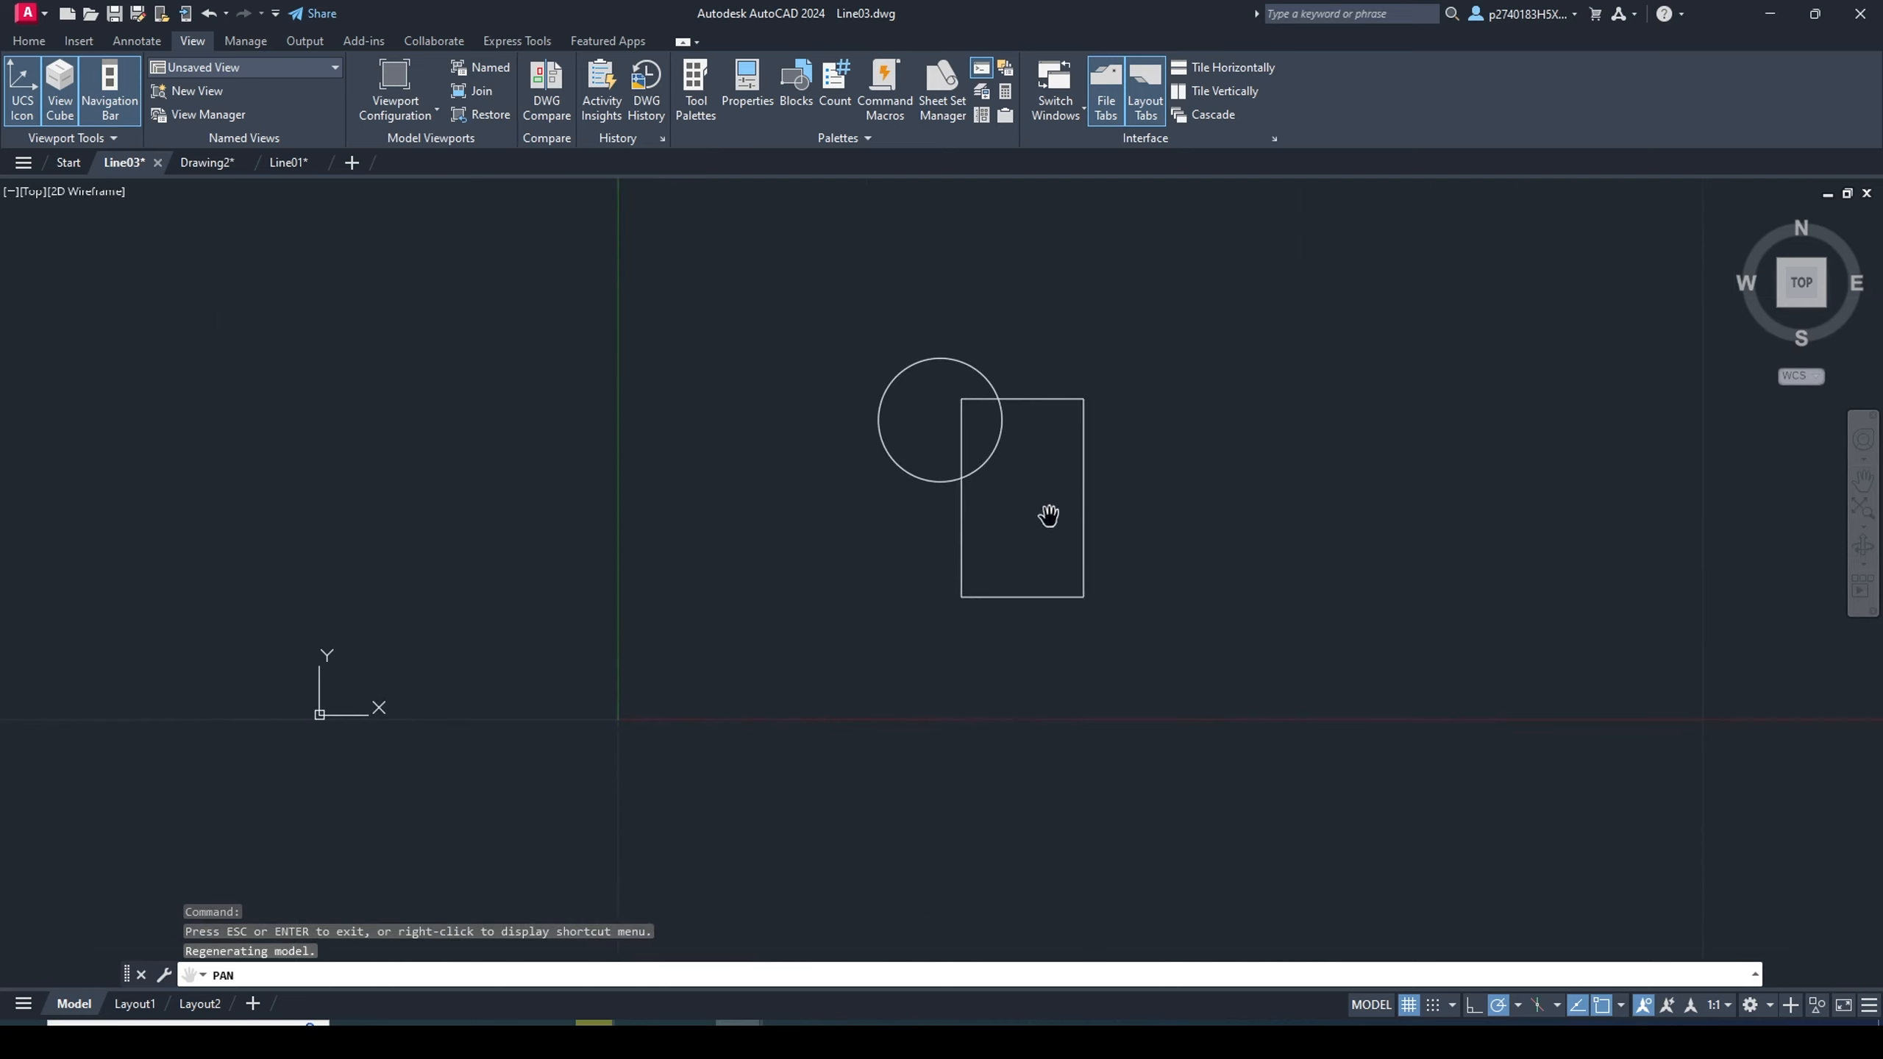
{"action": "left_click_drag", "start_coordinate": [1051, 513], "coordinate": [892, 580]}
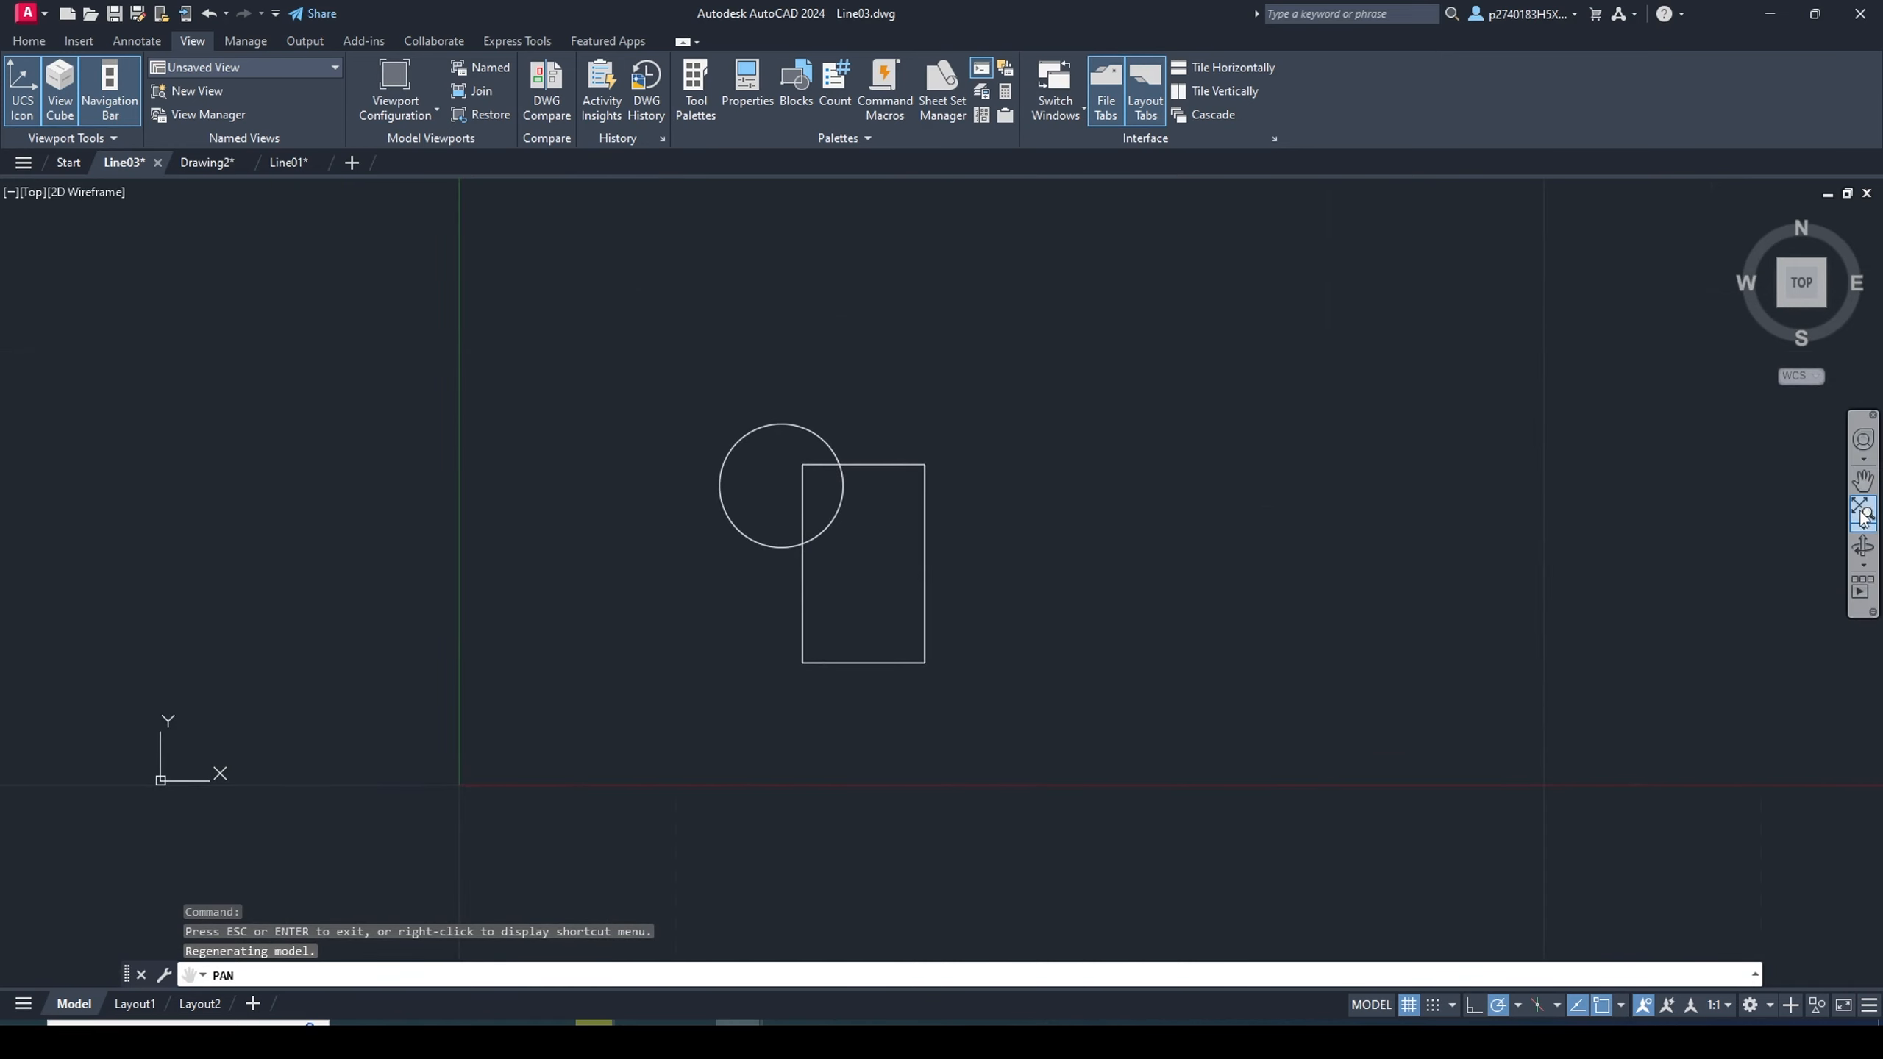
{"action": "left_click_drag", "start_coordinate": [883, 538], "coordinate": [956, 519]}
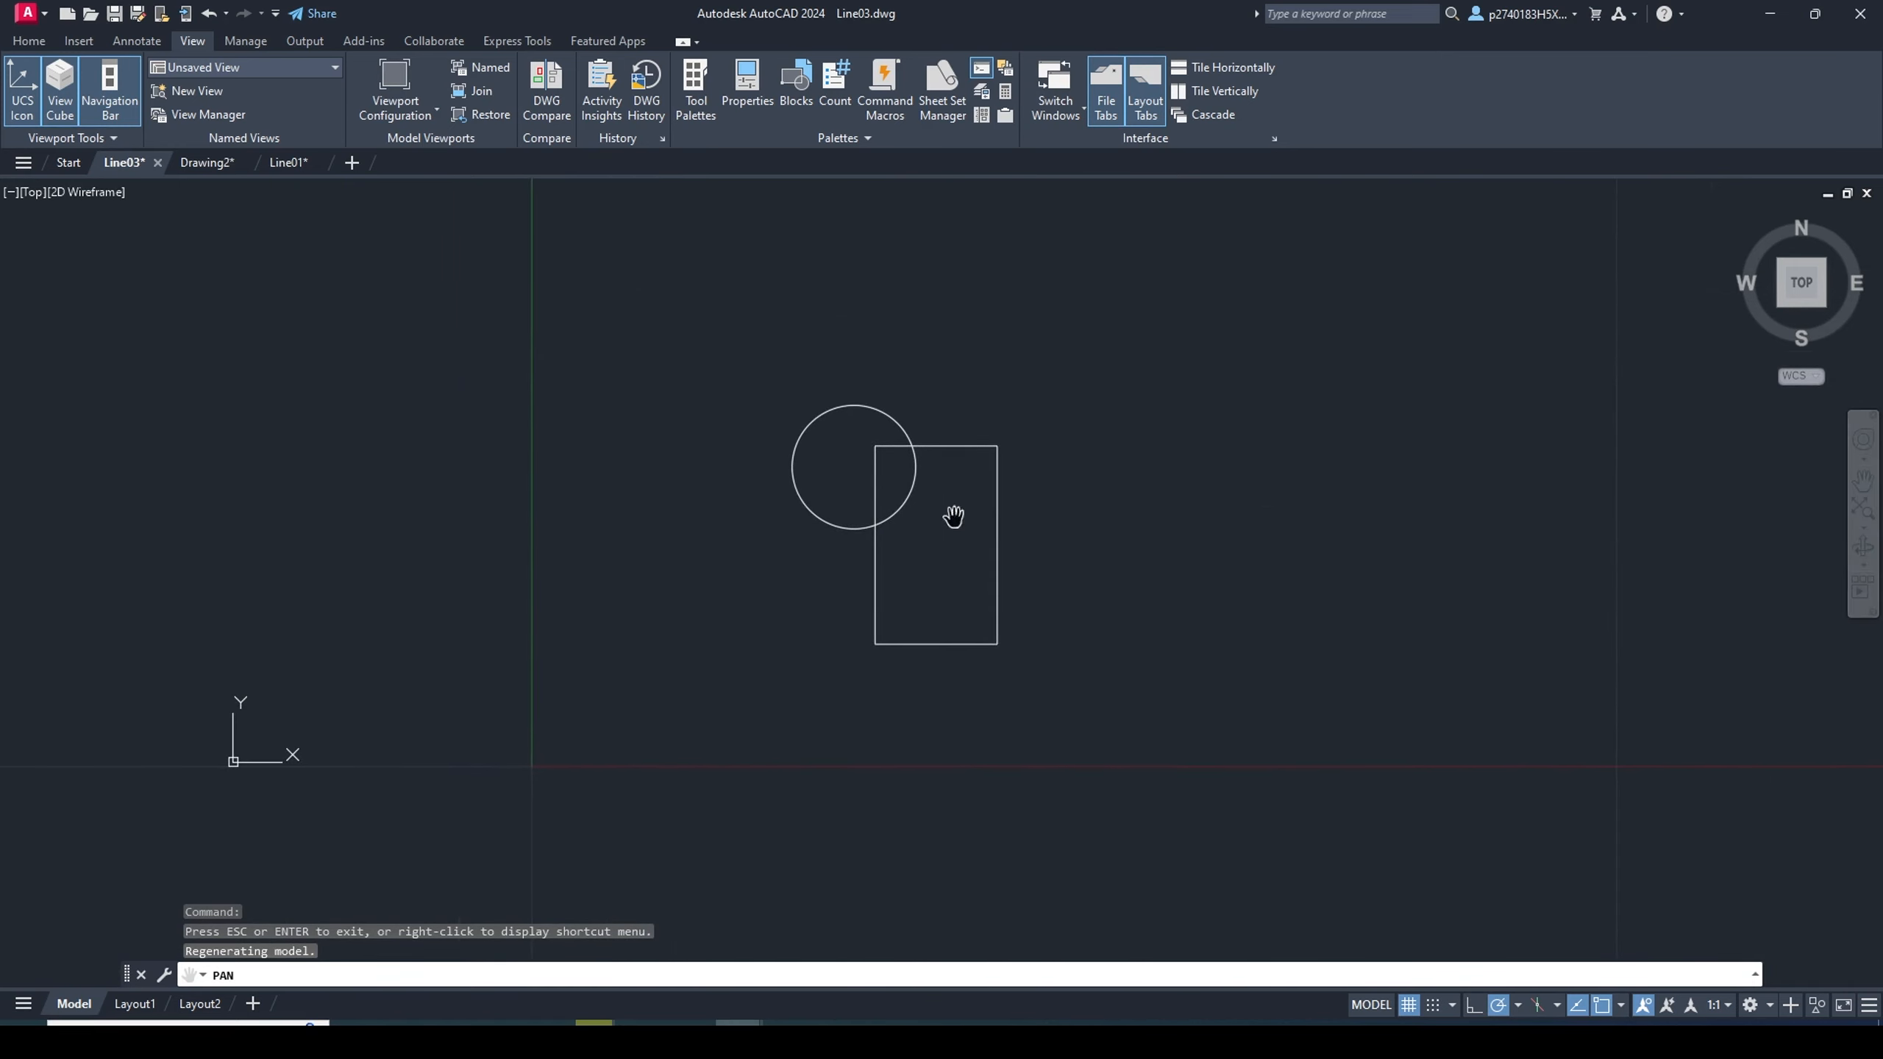
{"action": "left_click", "coordinate": [1865, 512]}
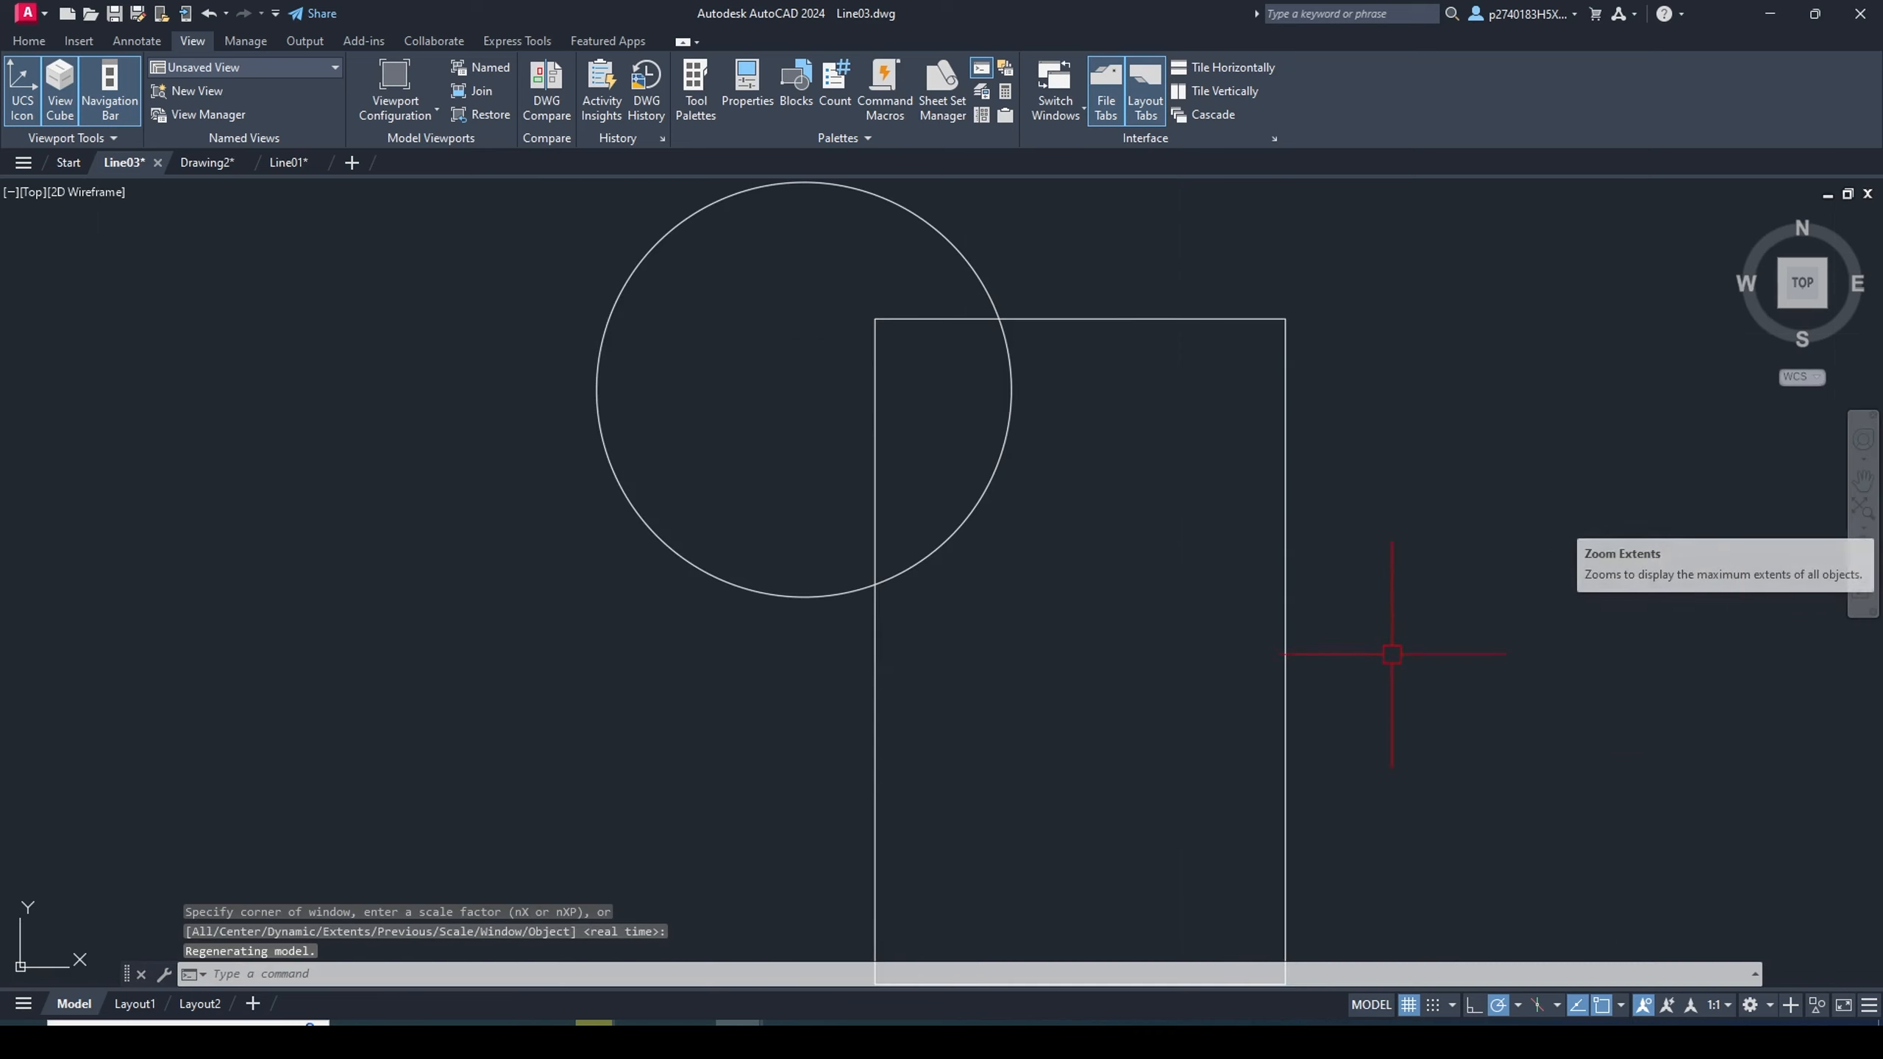
Draw a circle of radius about 1.63 far to the right of the rectangle and a larger one far to its left
{"action": "scroll", "coordinate": [1127, 547], "scroll_direction": "down", "scroll_amount": 6}
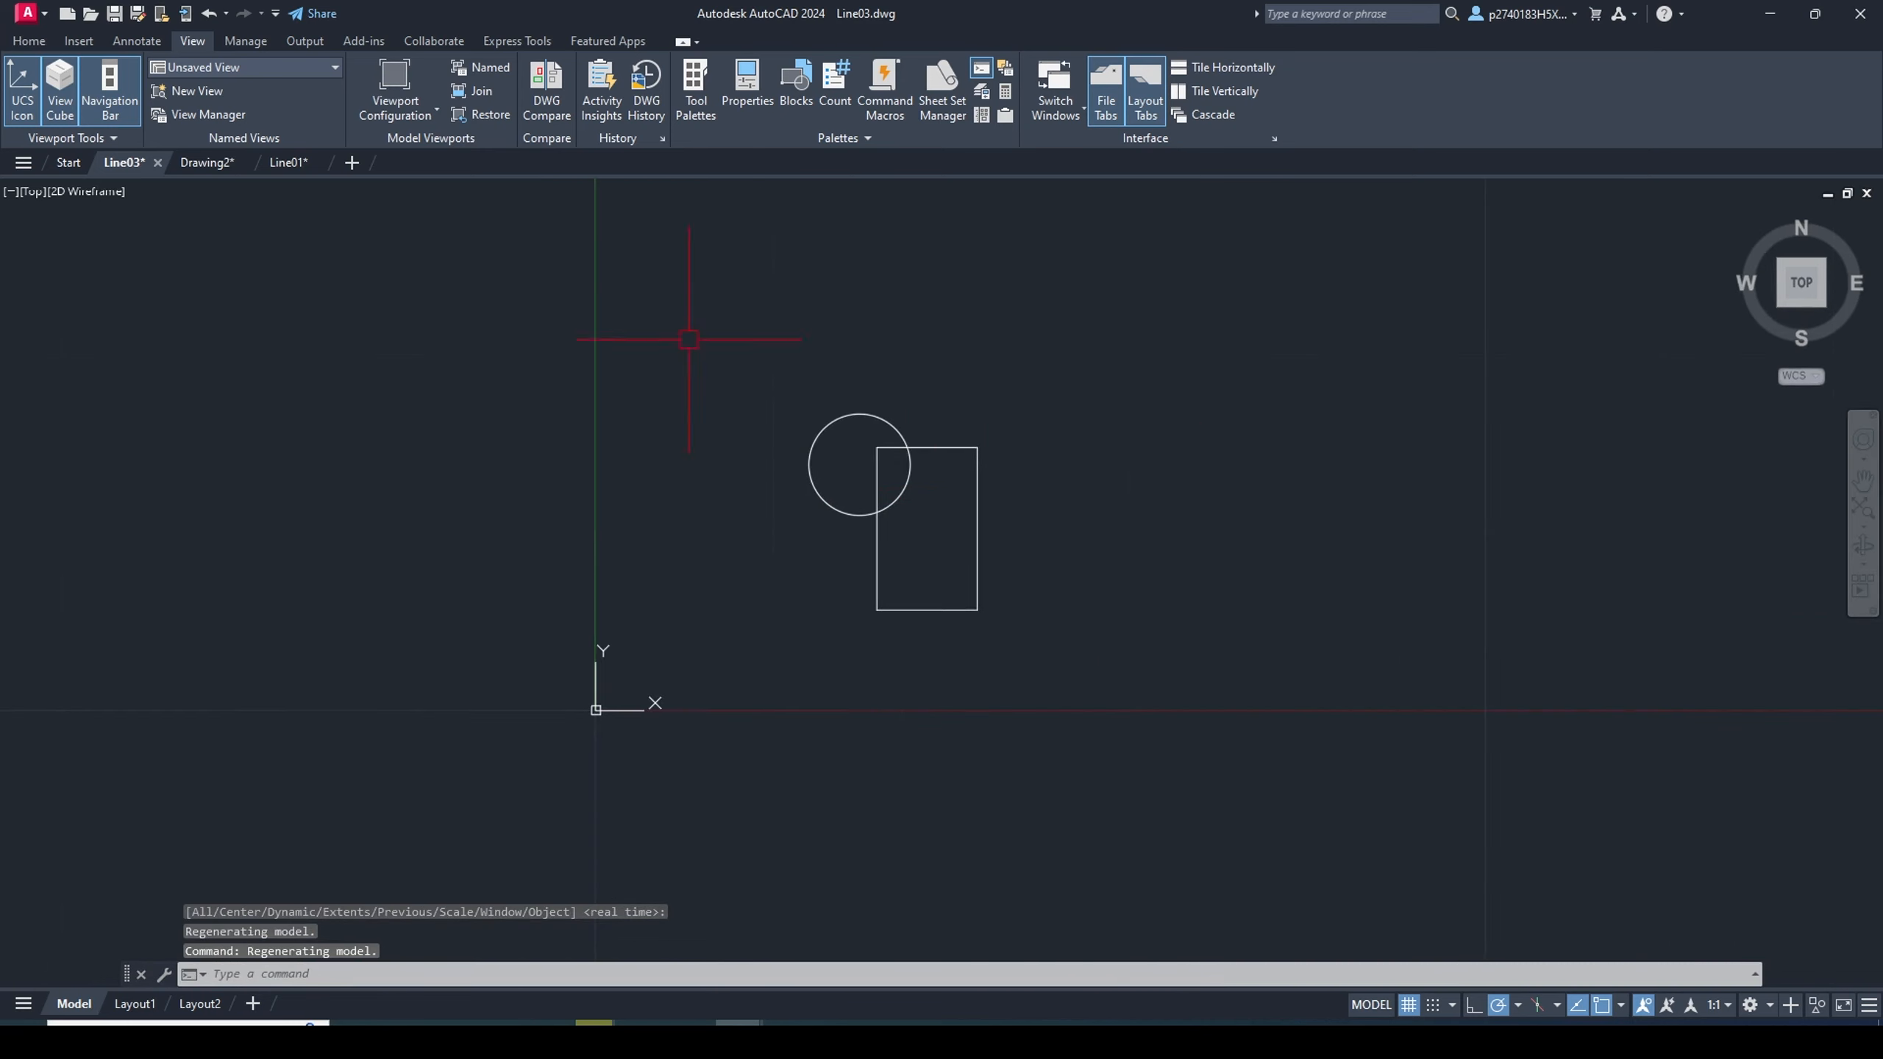
{"action": "left_click", "coordinate": [29, 40]}
{"action": "left_click", "coordinate": [114, 82]}
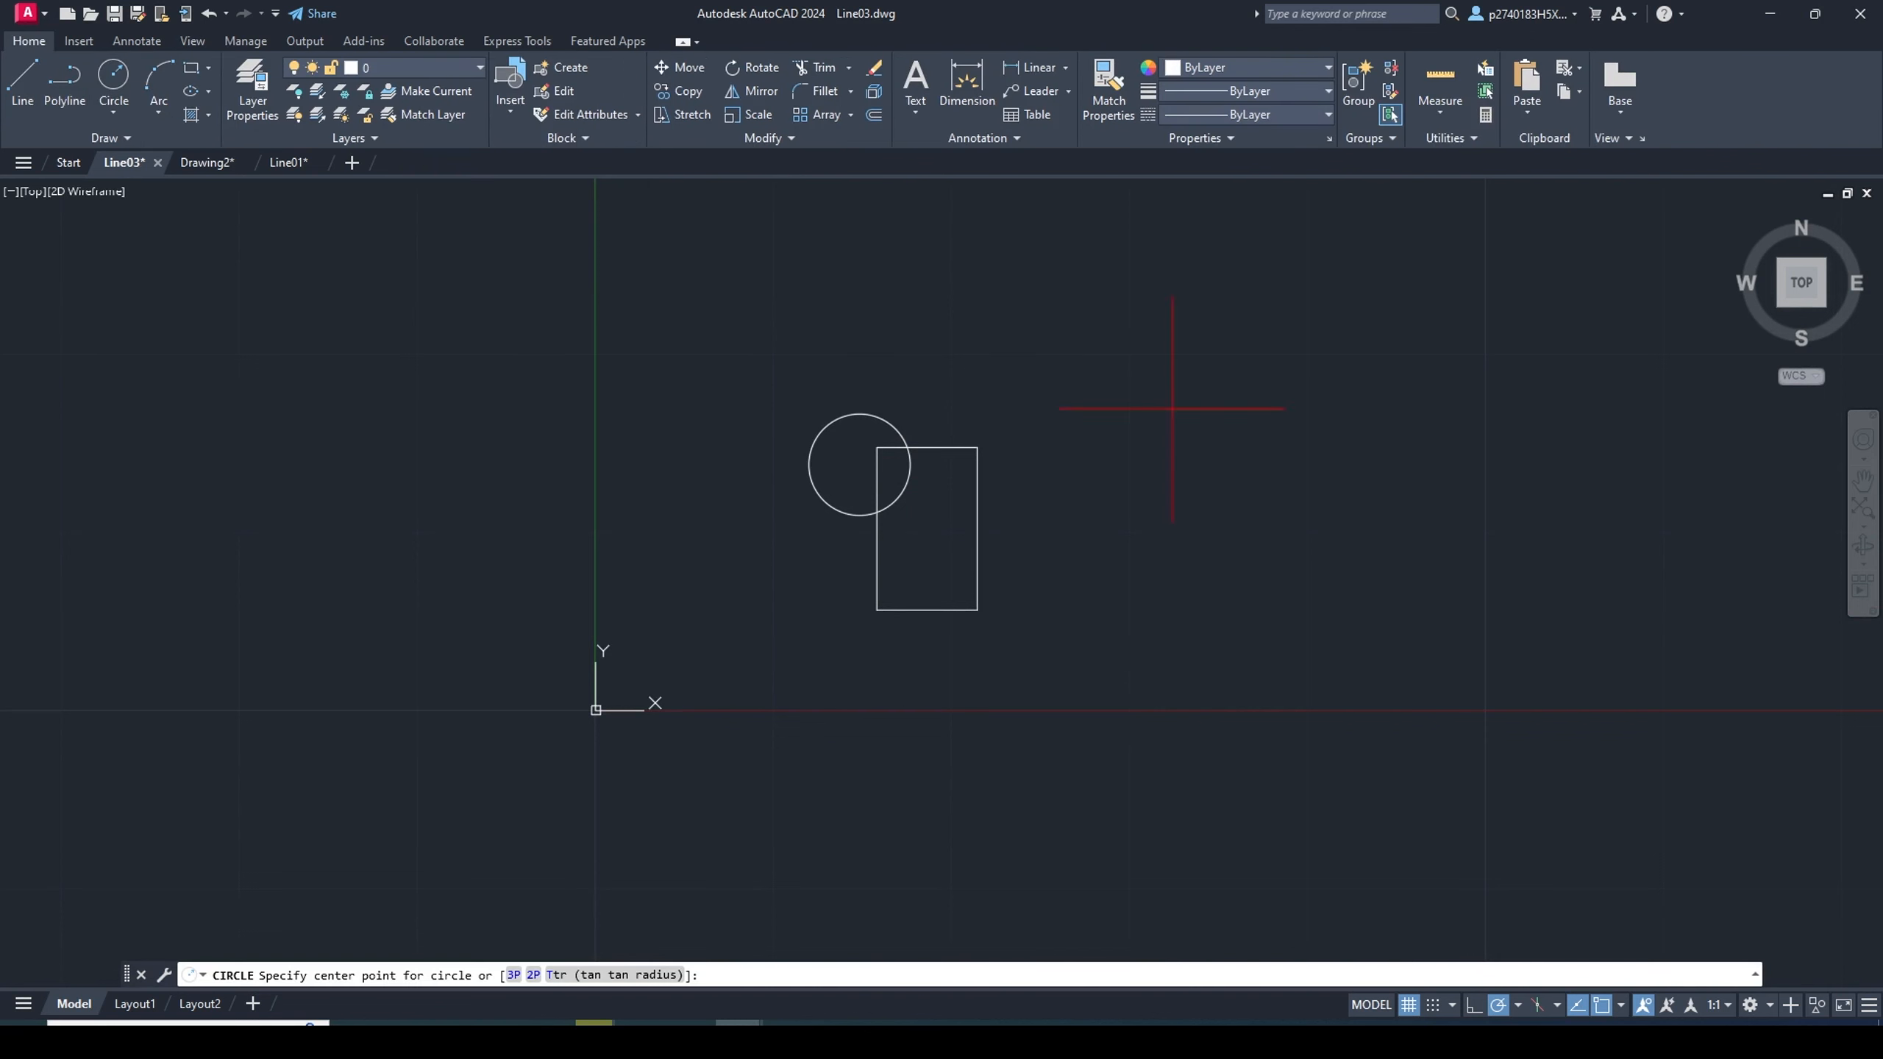
{"action": "left_click", "coordinate": [1727, 737]}
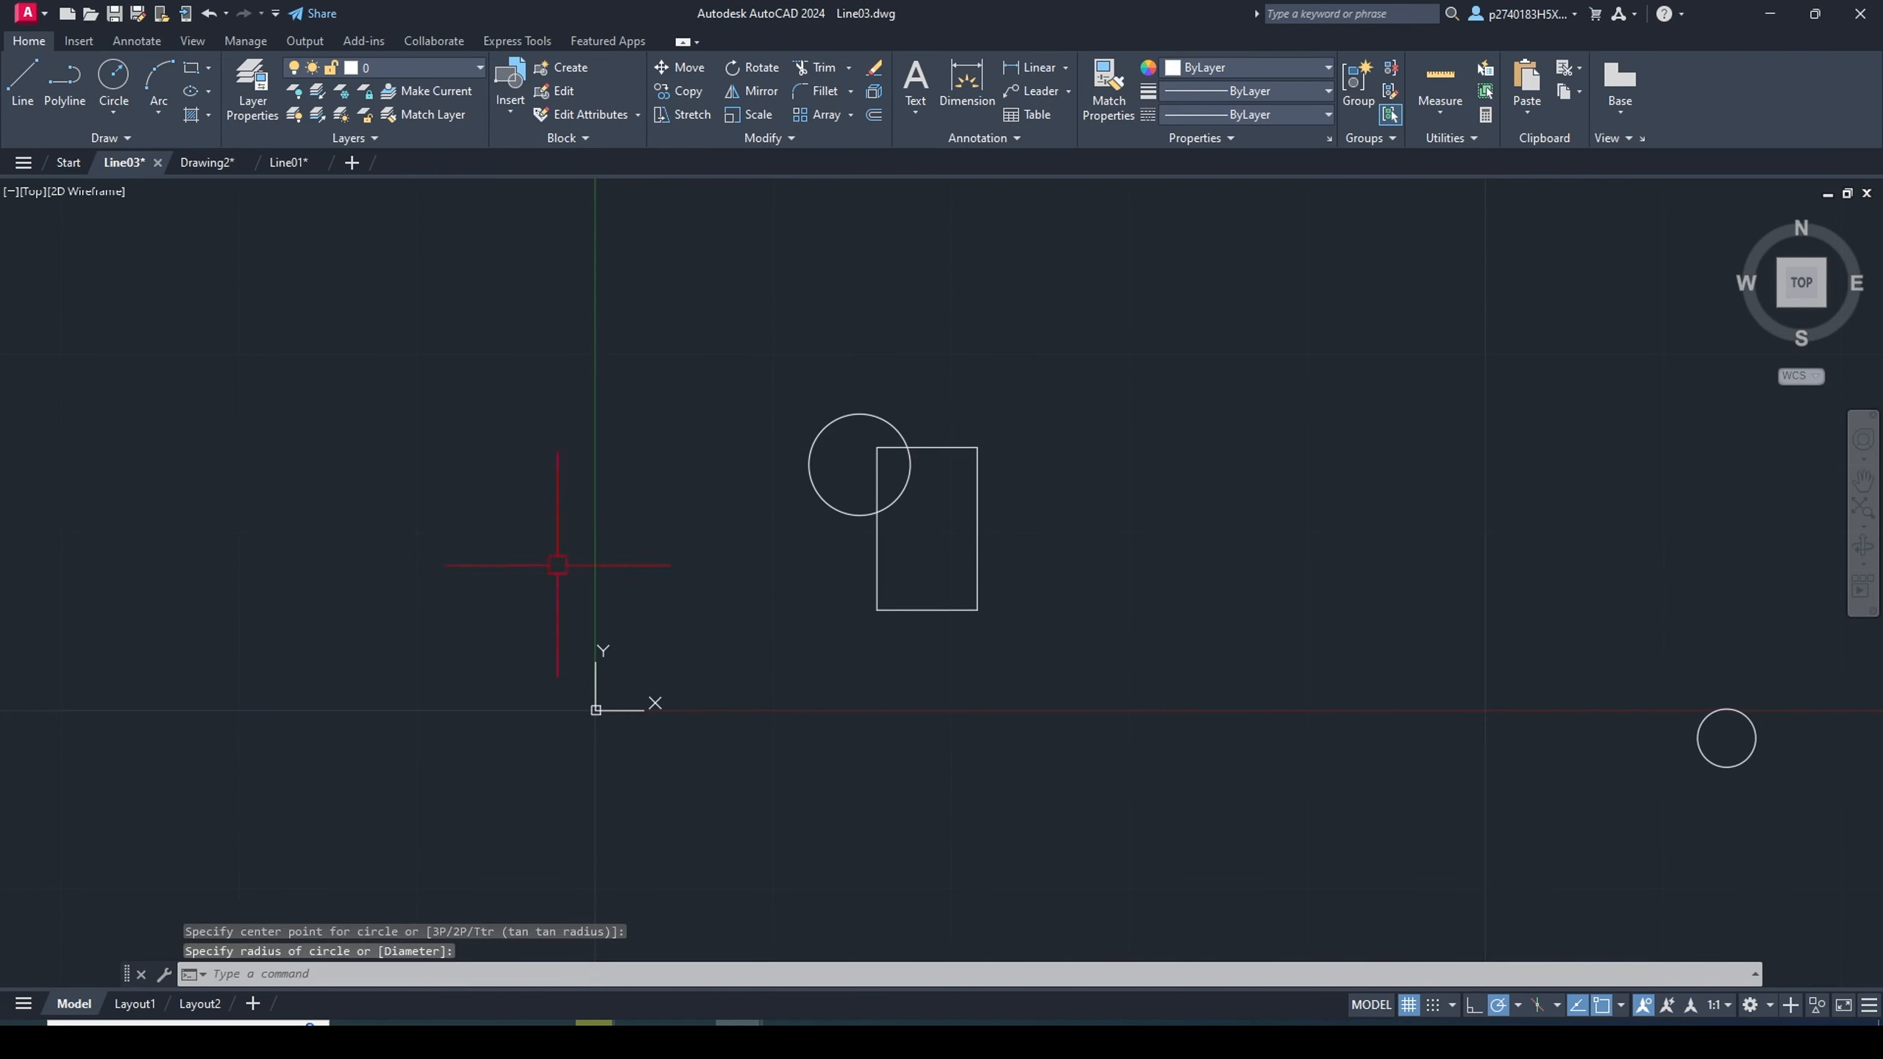
{"action": "double_click", "coordinate": [121, 86]}
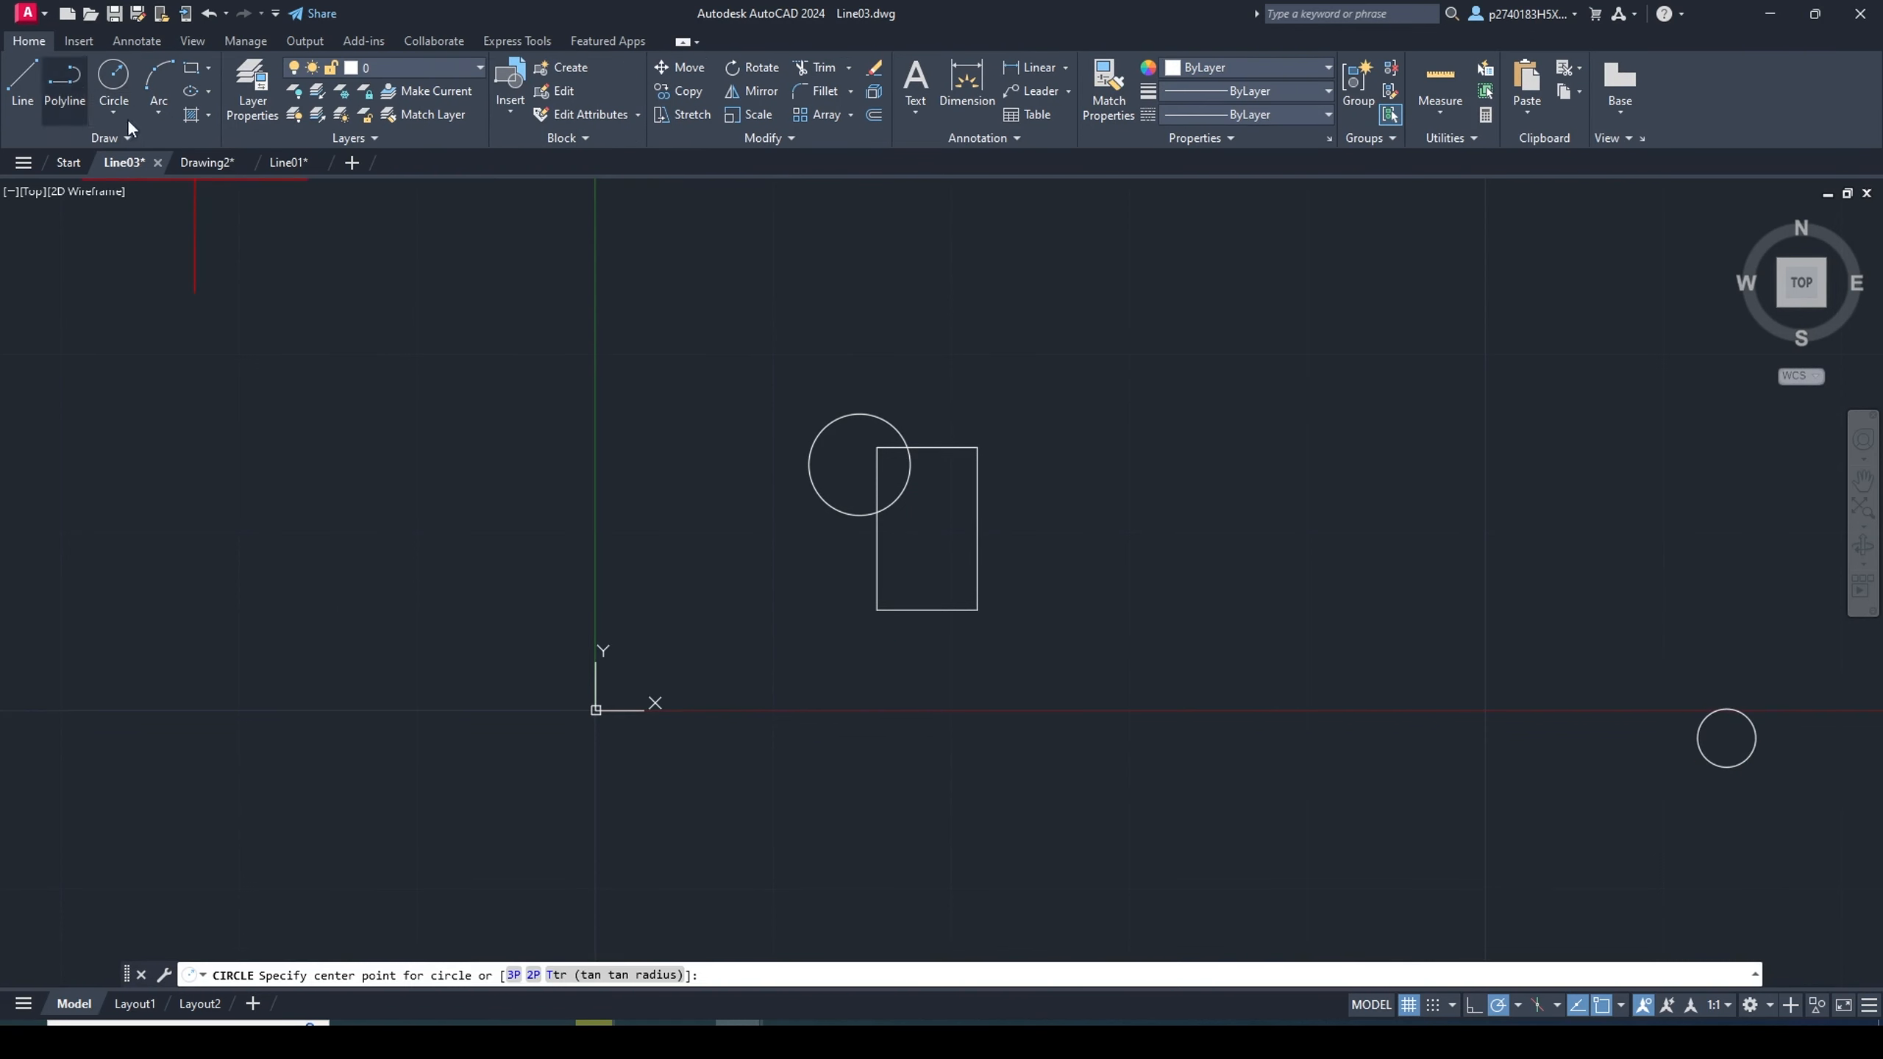
{"action": "left_click", "coordinate": [110, 366]}
{"action": "left_click", "coordinate": [146, 402]}
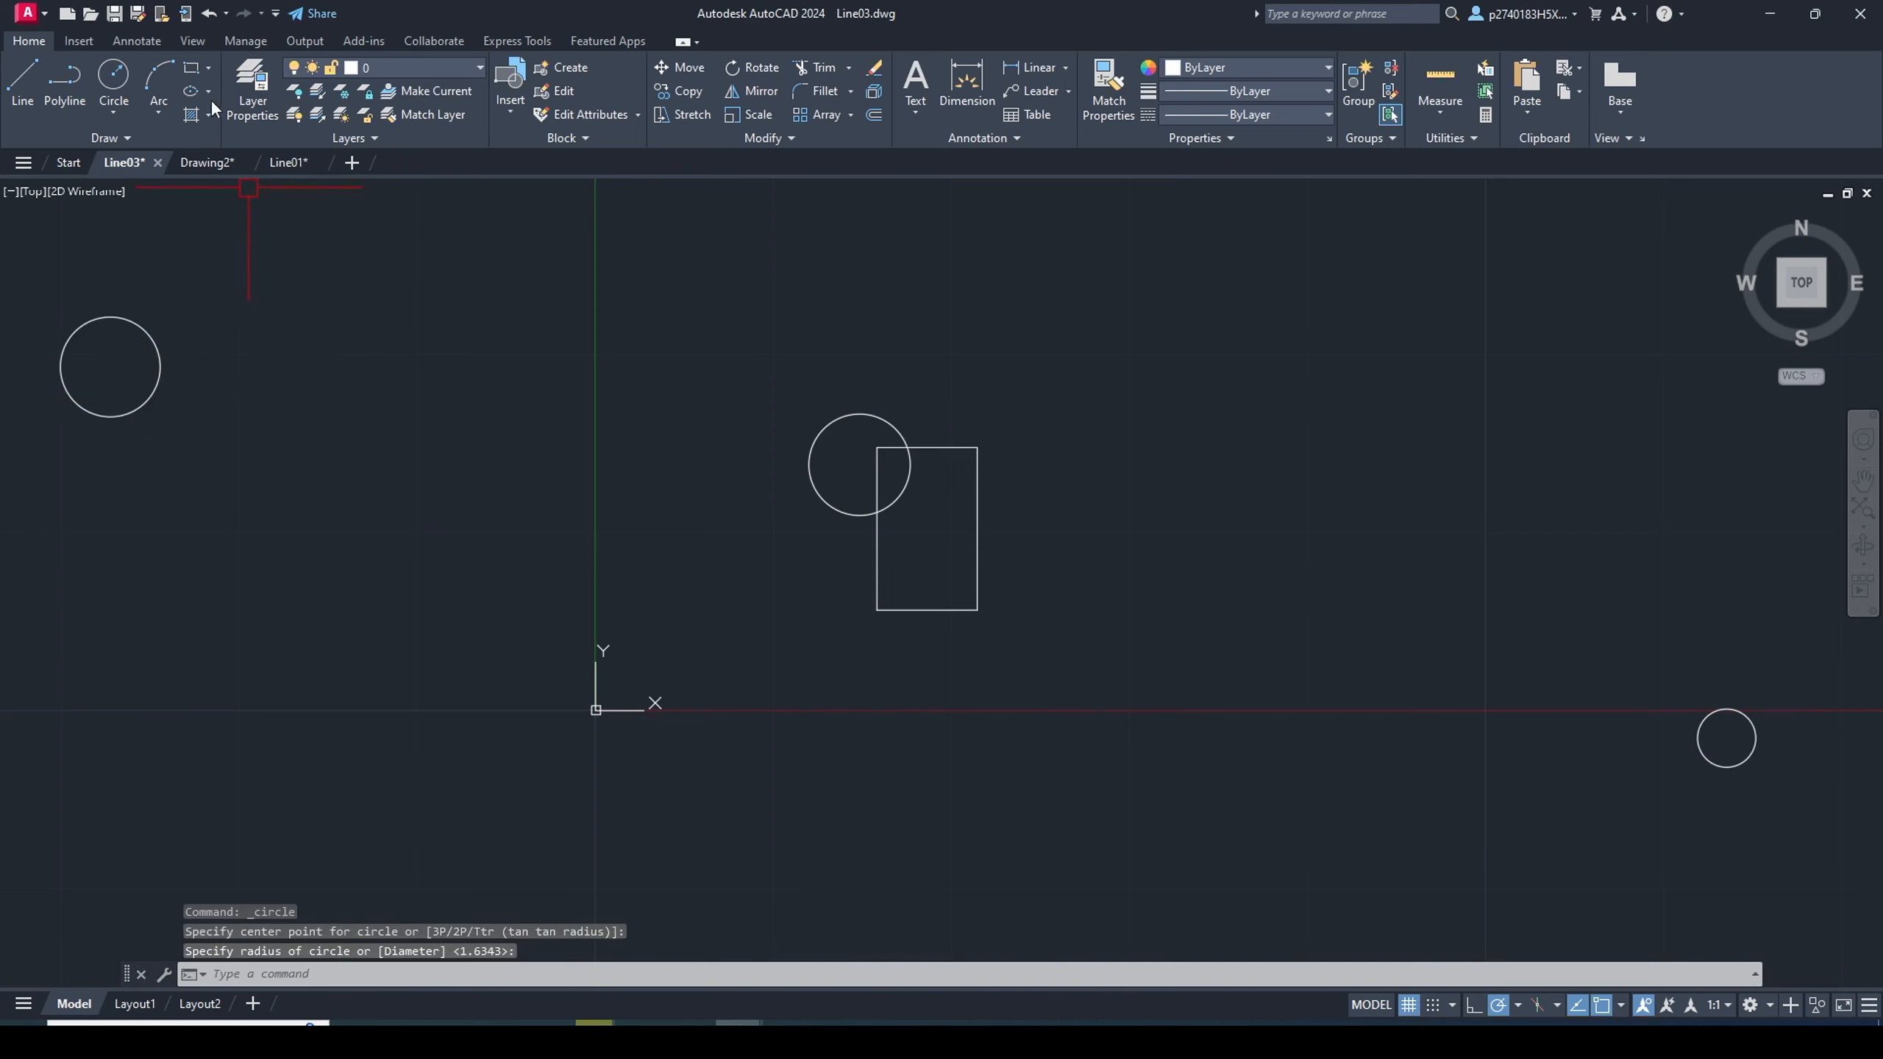
Draw a small upright rectangle across the X axis, to the left of the origin
{"action": "left_click", "coordinate": [192, 69]}
{"action": "left_click", "coordinate": [428, 682]}
{"action": "left_click", "coordinate": [356, 794]}
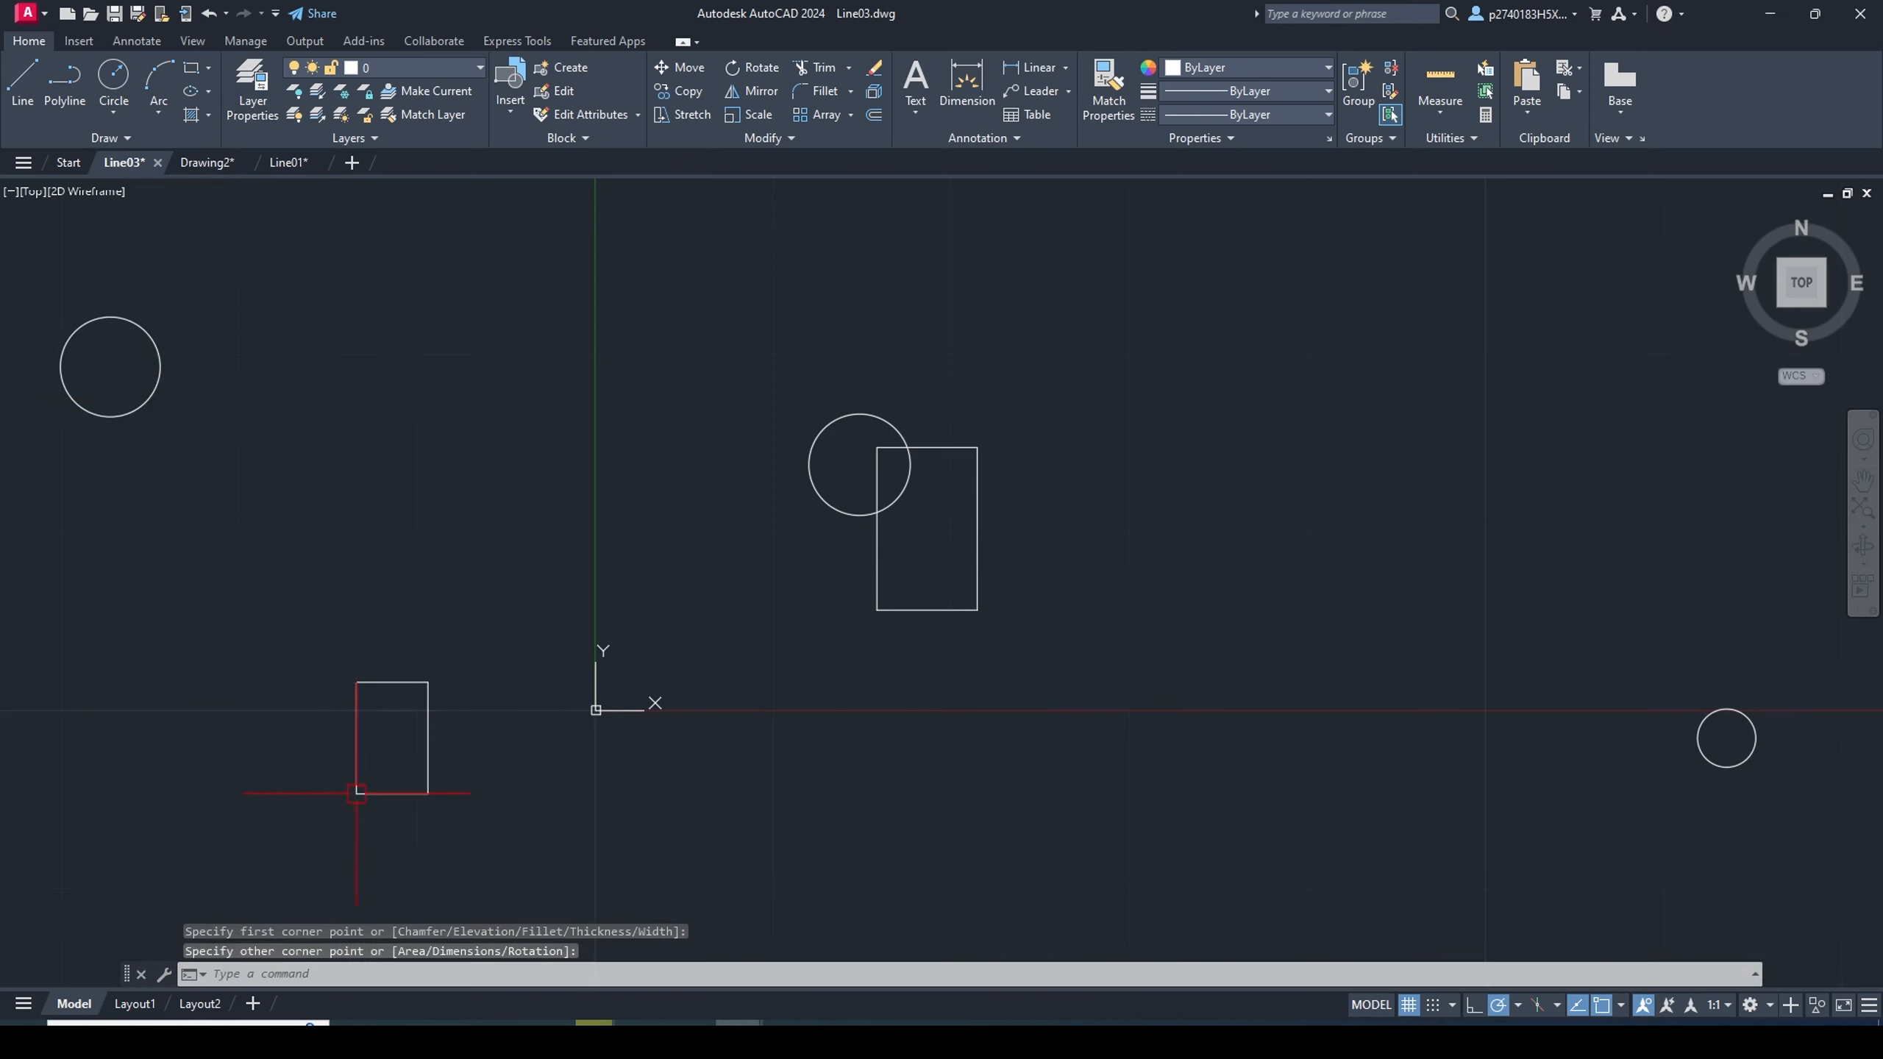
Zoom in on the small circle far from the origin, and fit all objects again with Zoom Extents
{"action": "mouse_move", "coordinate": [1610, 597]}
{"action": "middle_mouse_down"}
{"action": "mouse_move", "coordinate": [828, 450]}
{"action": "mouse_move", "coordinate": [968, 571]}
{"action": "mouse_move", "coordinate": [1069, 453]}
{"action": "middle_mouse_up"}
{"action": "scroll", "coordinate": [948, 587], "scroll_direction": "up", "scroll_amount": 4}
{"action": "scroll", "coordinate": [948, 587], "scroll_direction": "up", "scroll_amount": 2}
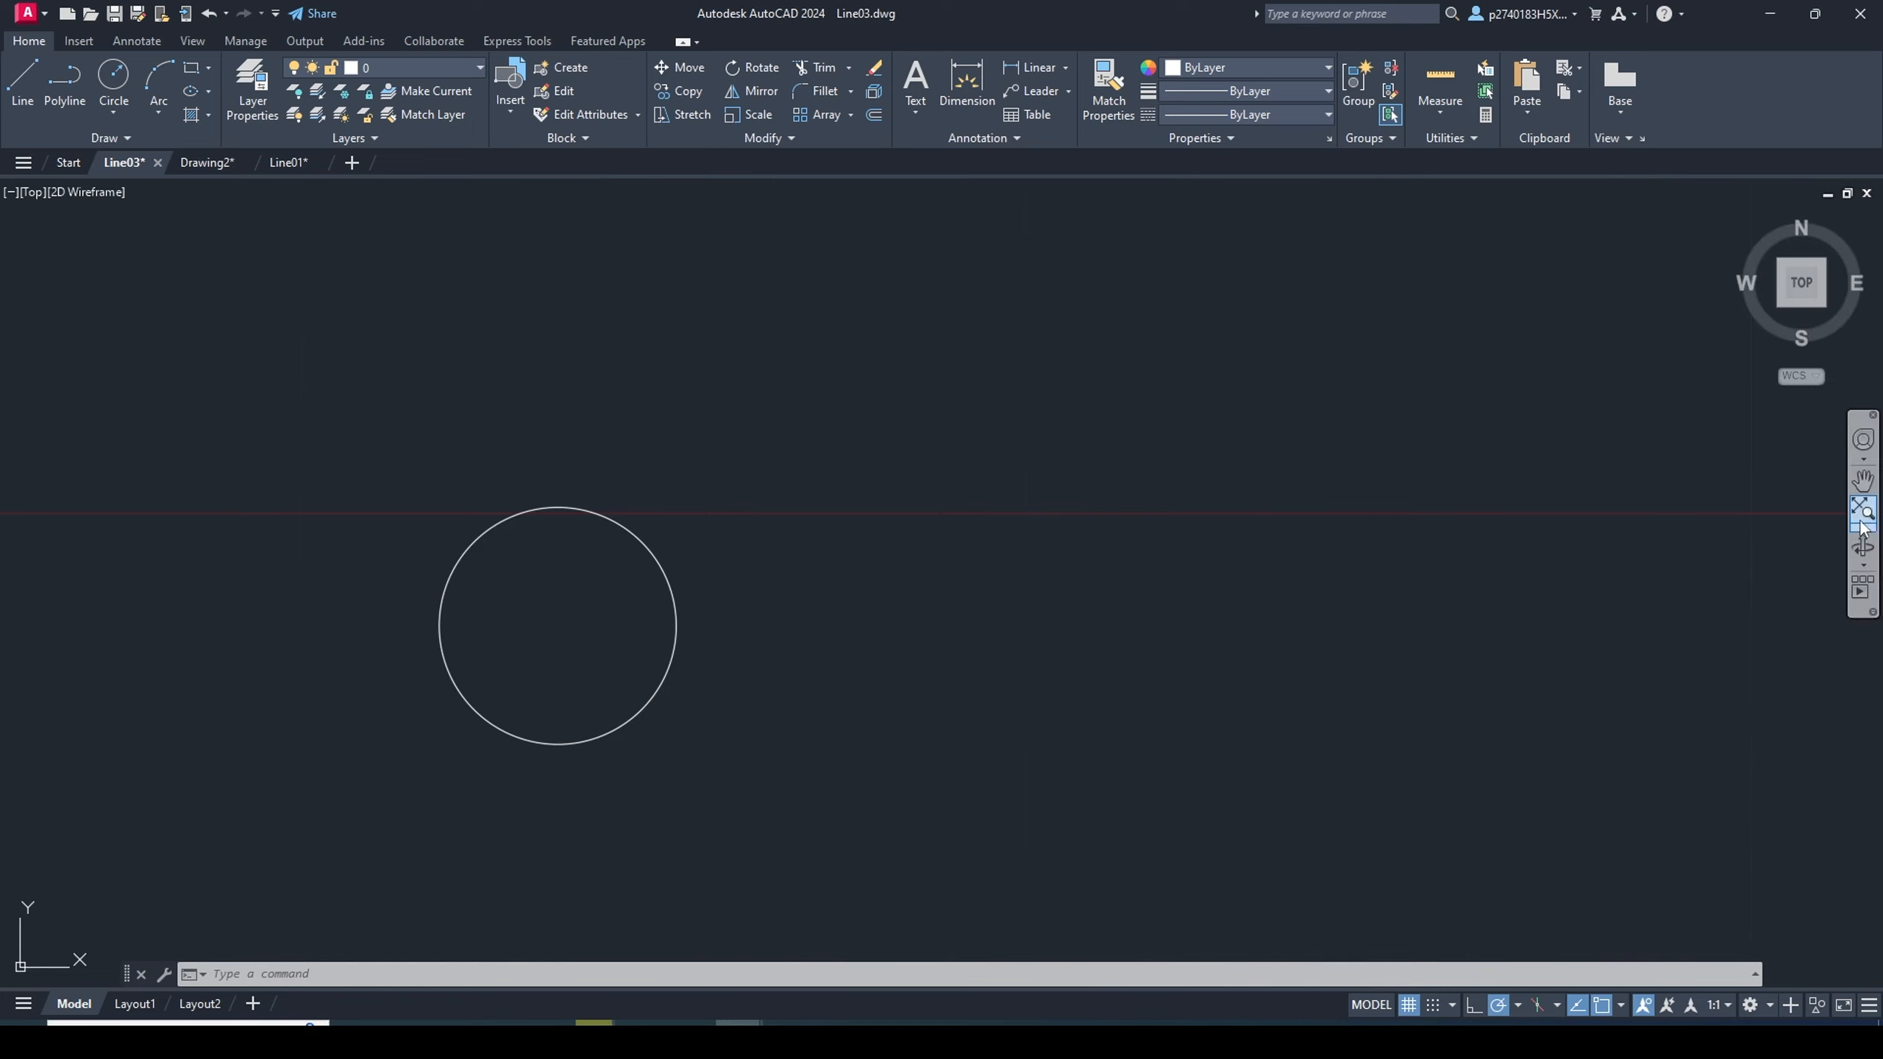
{"action": "left_click", "coordinate": [1864, 512]}
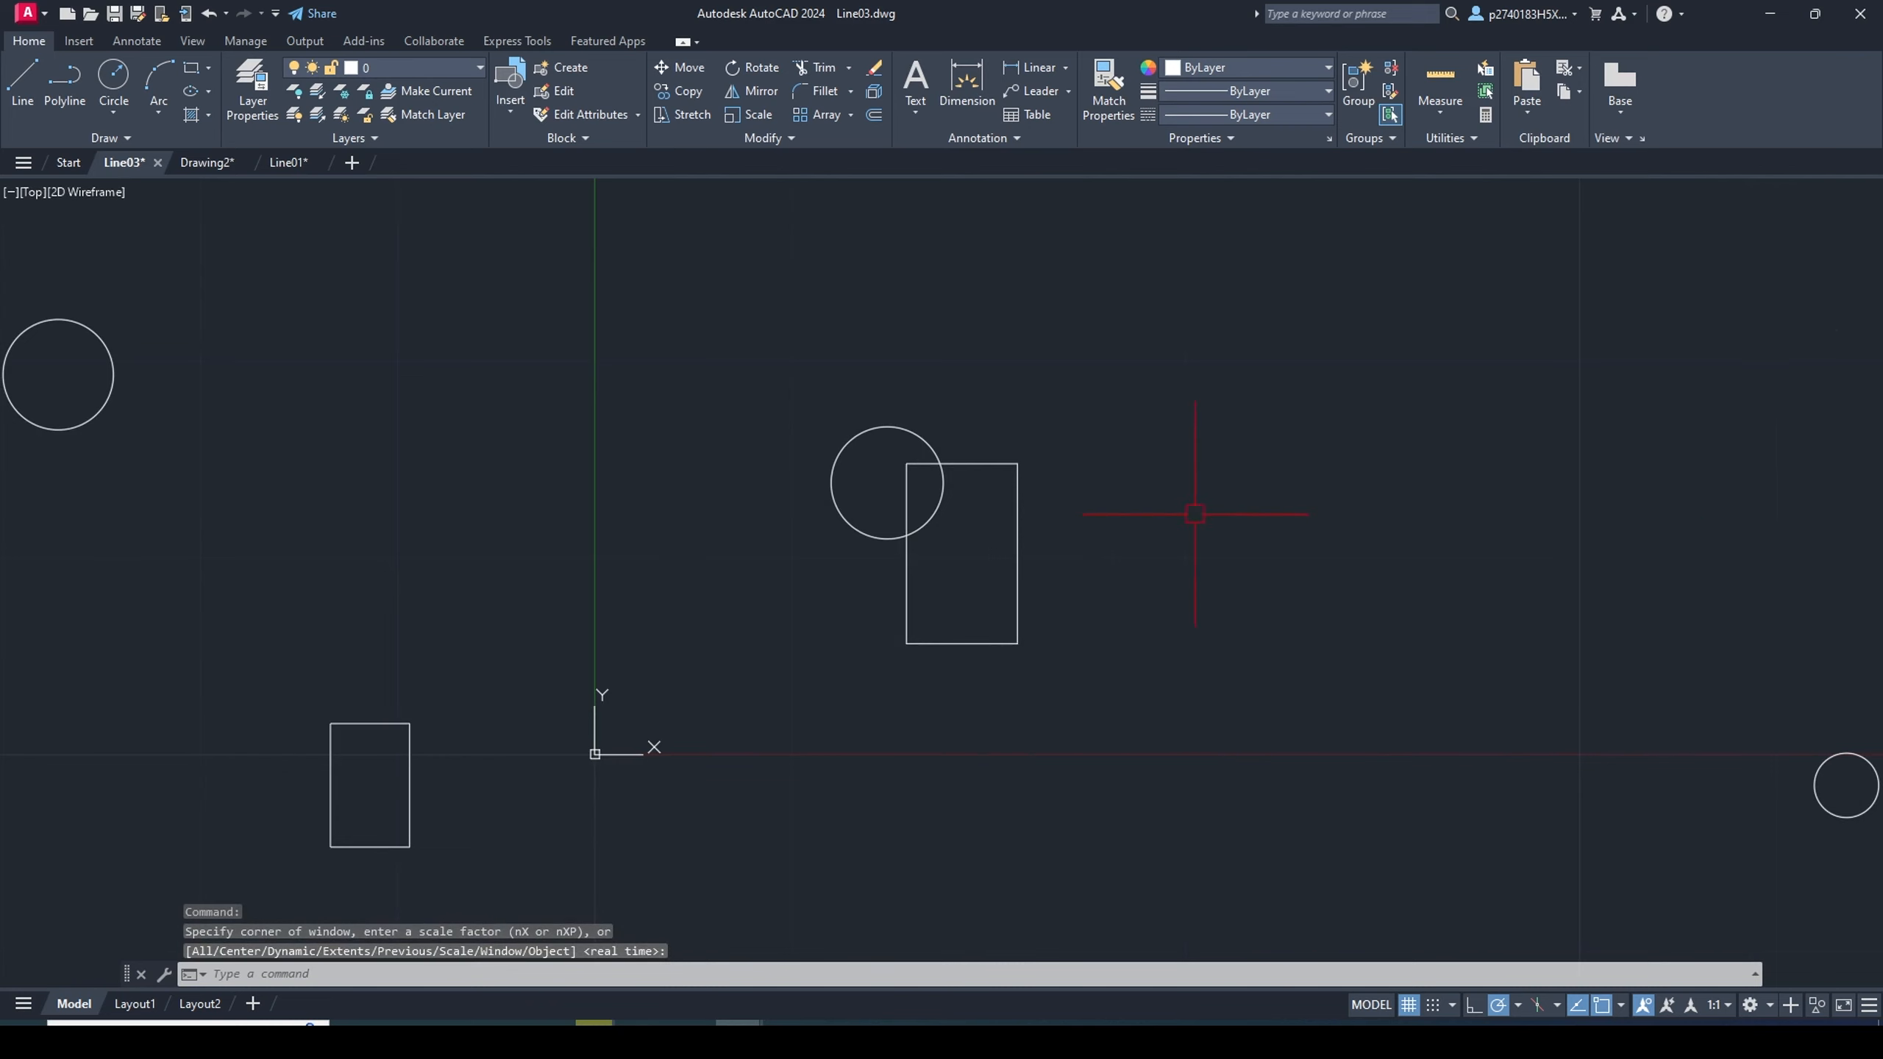
Delete the small circle farthest along the X axis and fit the remaining objects with Zoom Extents
{"action": "left_click", "coordinate": [1735, 672]}
{"action": "left_click", "coordinate": [1545, 829]}
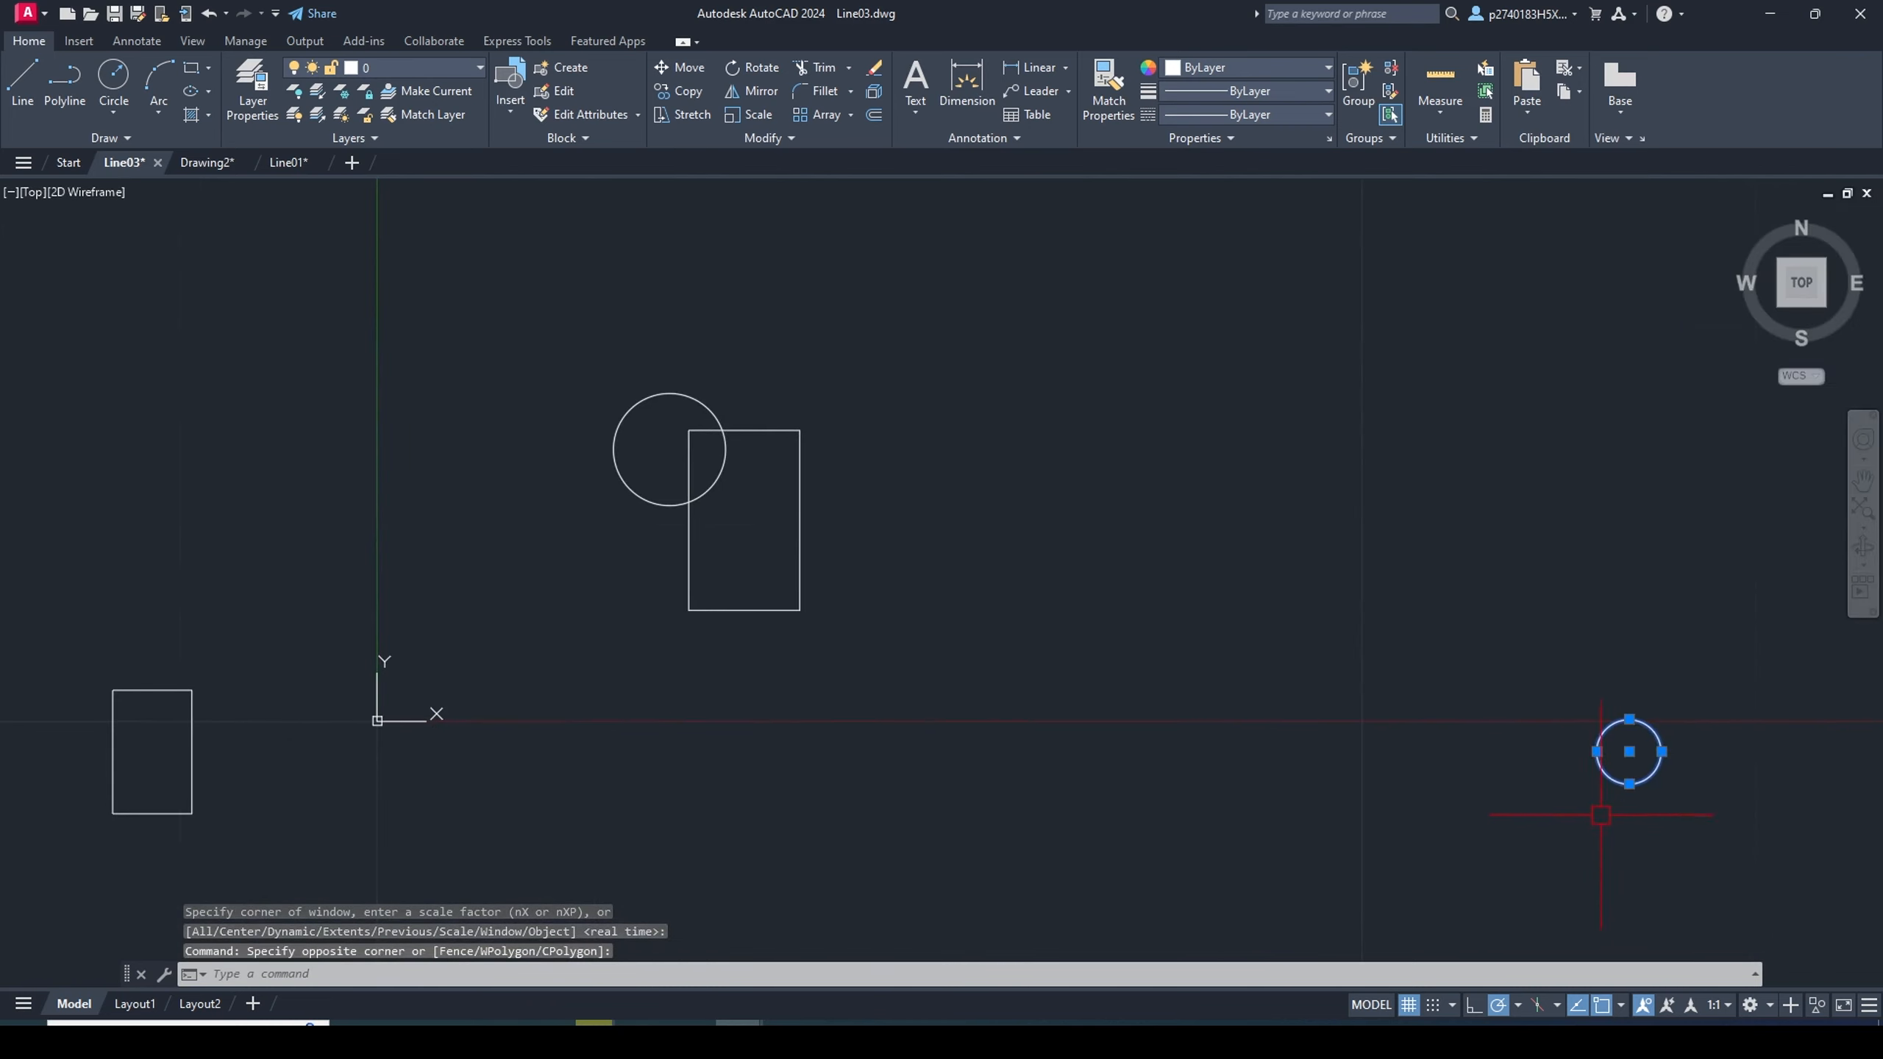
{"action": "key", "text": "Delete"}
{"action": "middle_click_drag", "start_coordinate": [1622, 673], "coordinate": [1119, 605]}
{"action": "left_click", "coordinate": [1863, 511]}
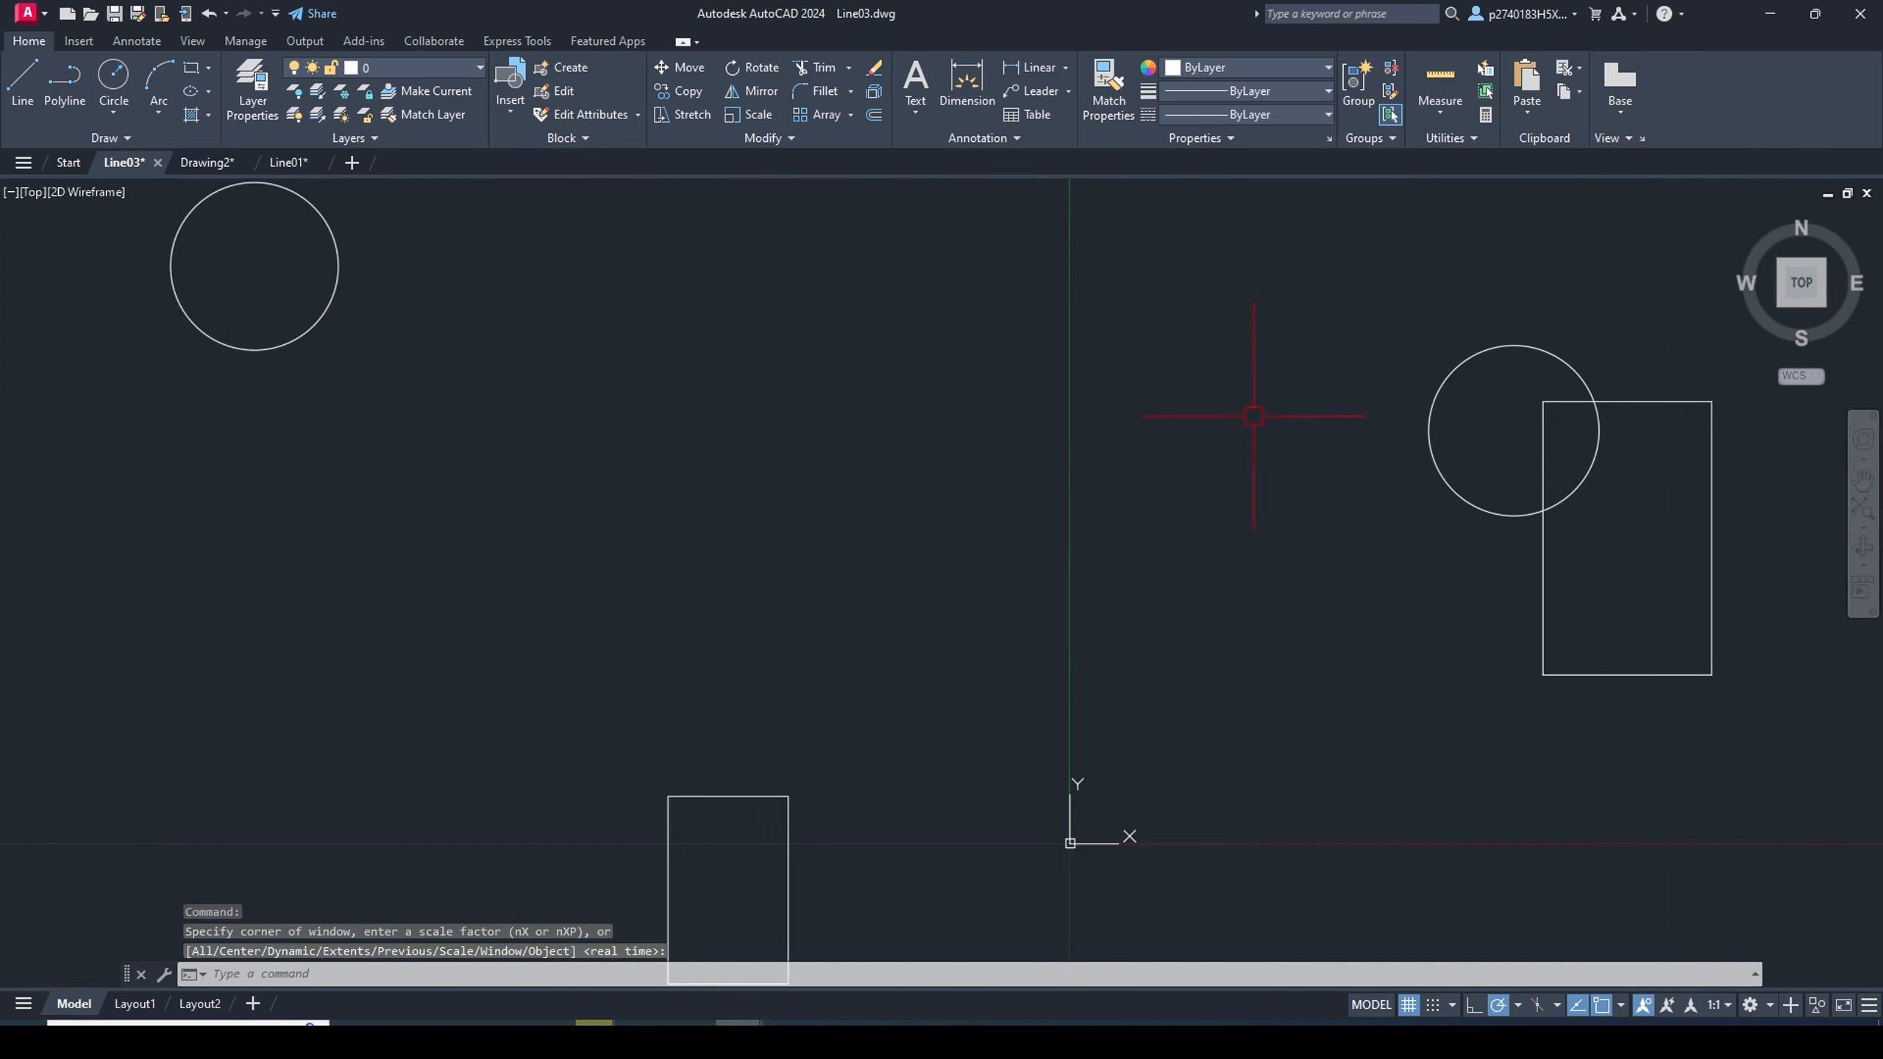
Tilt the drawing in 3D with the navigation bar's Orbit tool, exit it and return to the ViewCube's home view
{"action": "middle_click_drag", "start_coordinate": [1387, 661], "coordinate": [567, 561]}
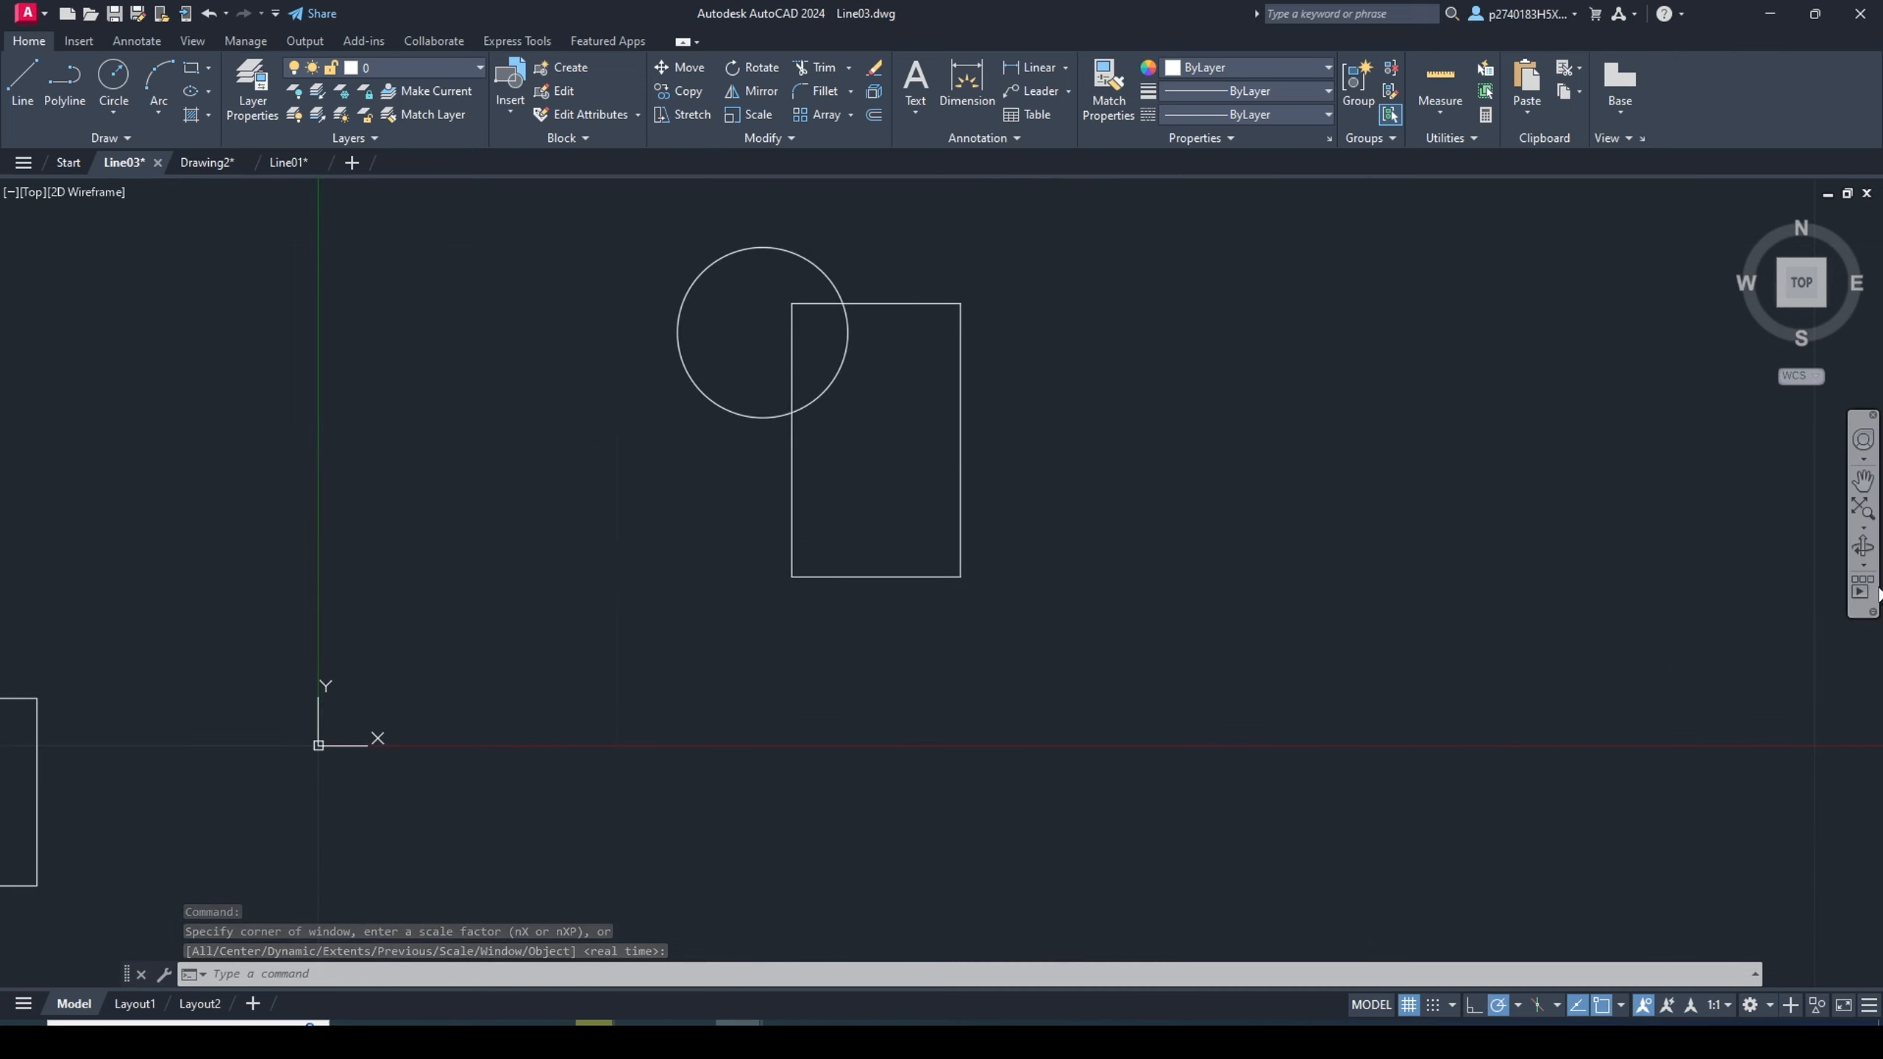
{"action": "left_click", "coordinate": [1866, 552]}
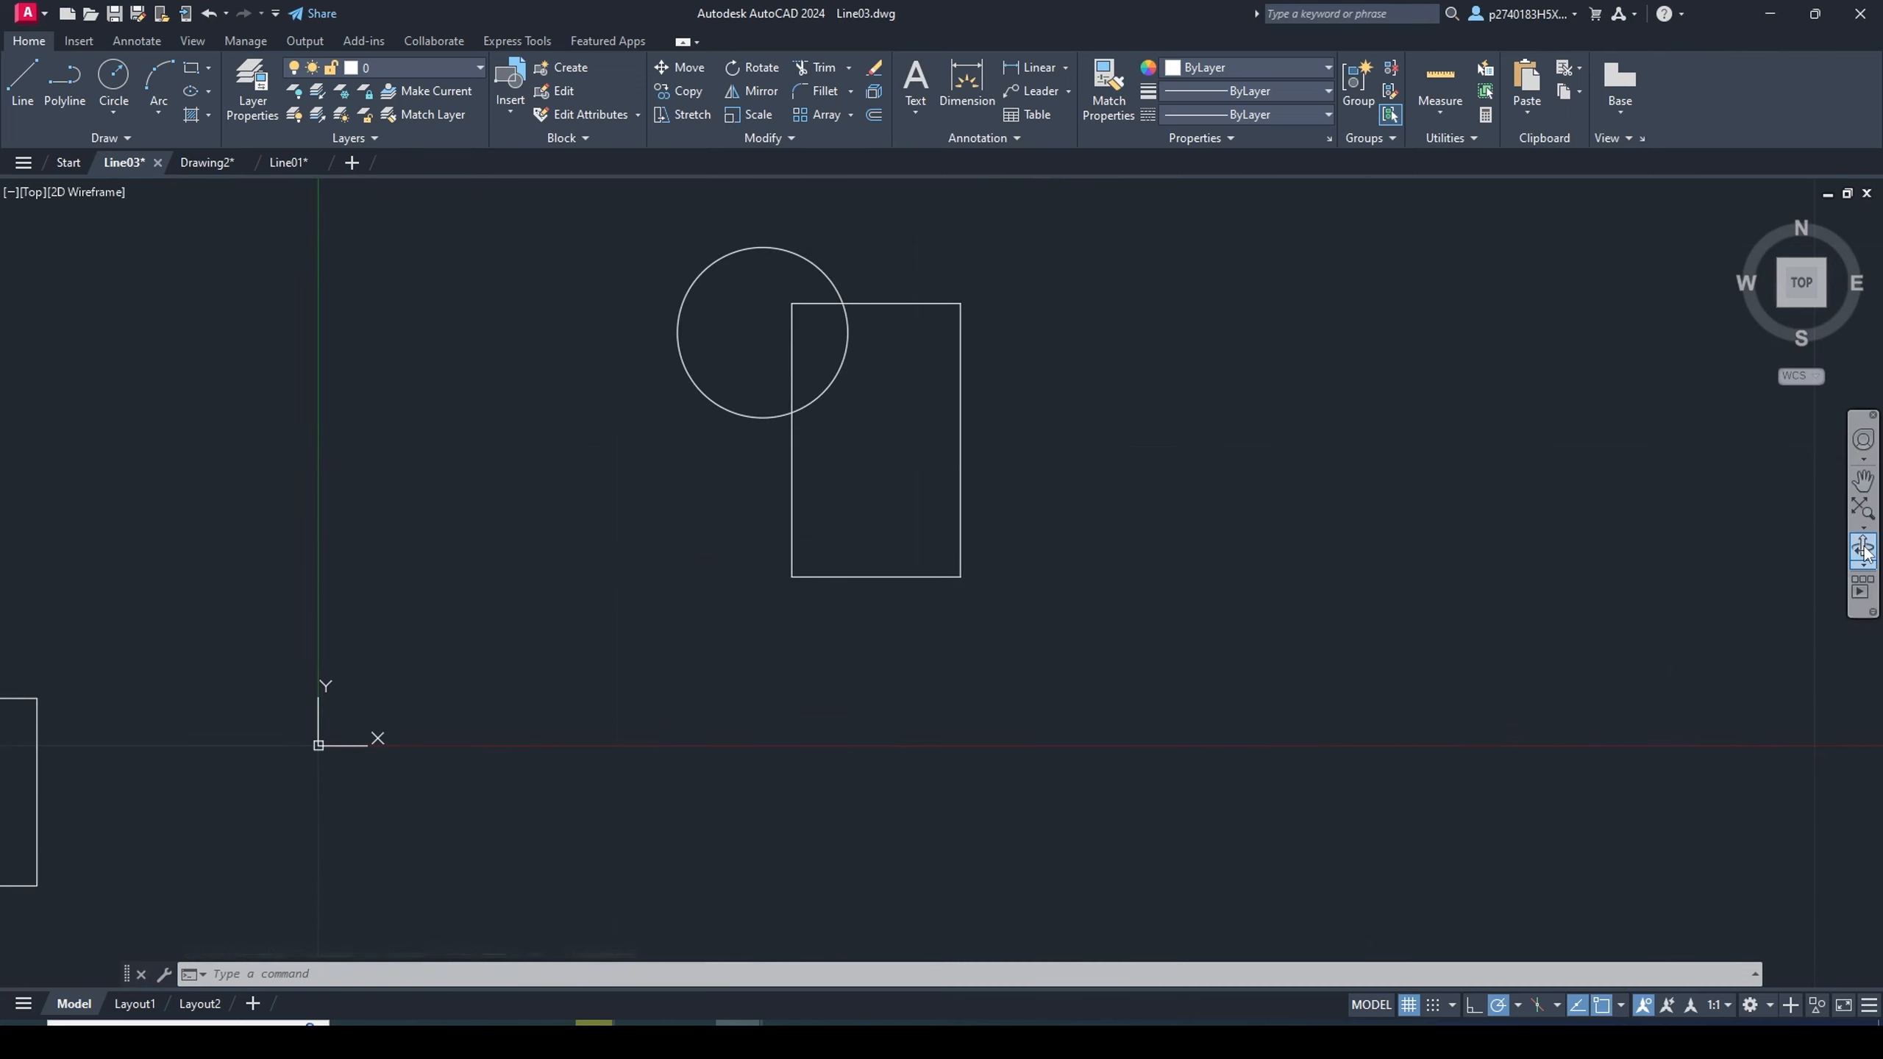
{"action": "left_click_drag", "start_coordinate": [963, 516], "coordinate": [1187, 385]}
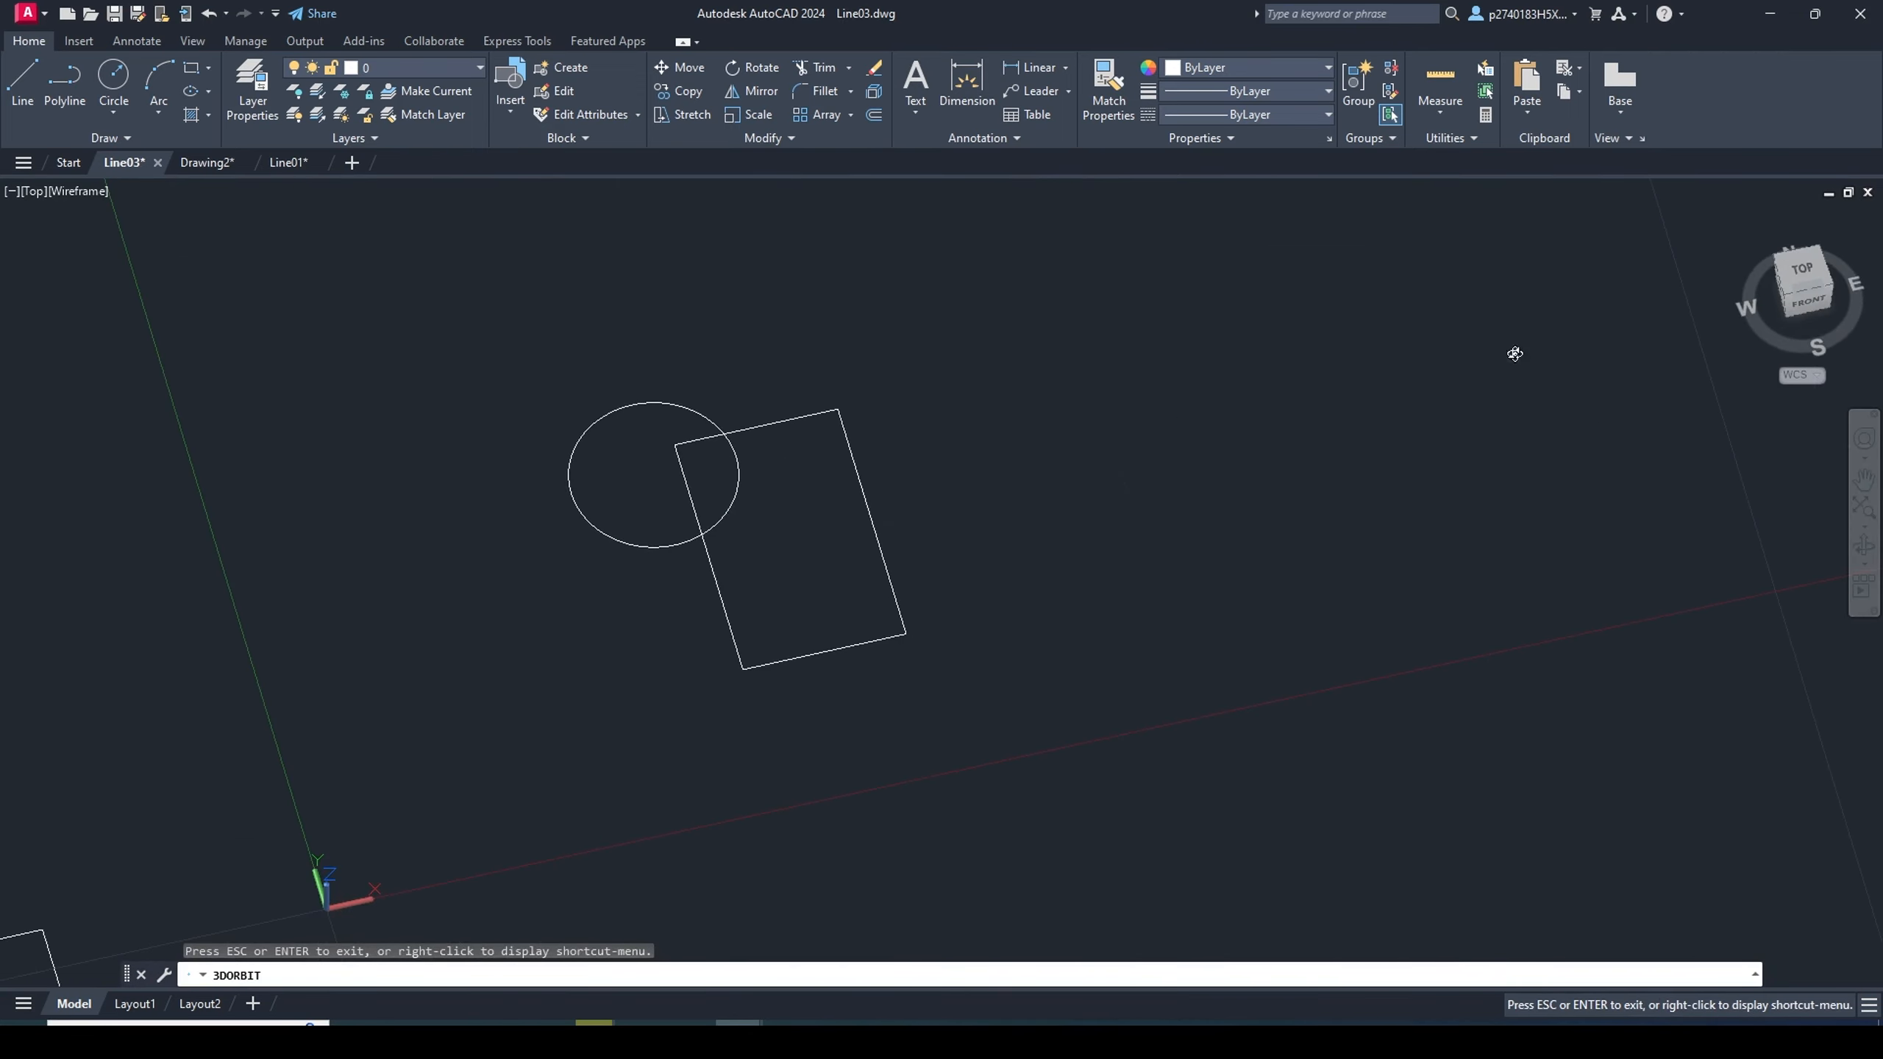
{"action": "right_click", "coordinate": [1523, 263]}
{"action": "left_click", "coordinate": [1572, 274]}
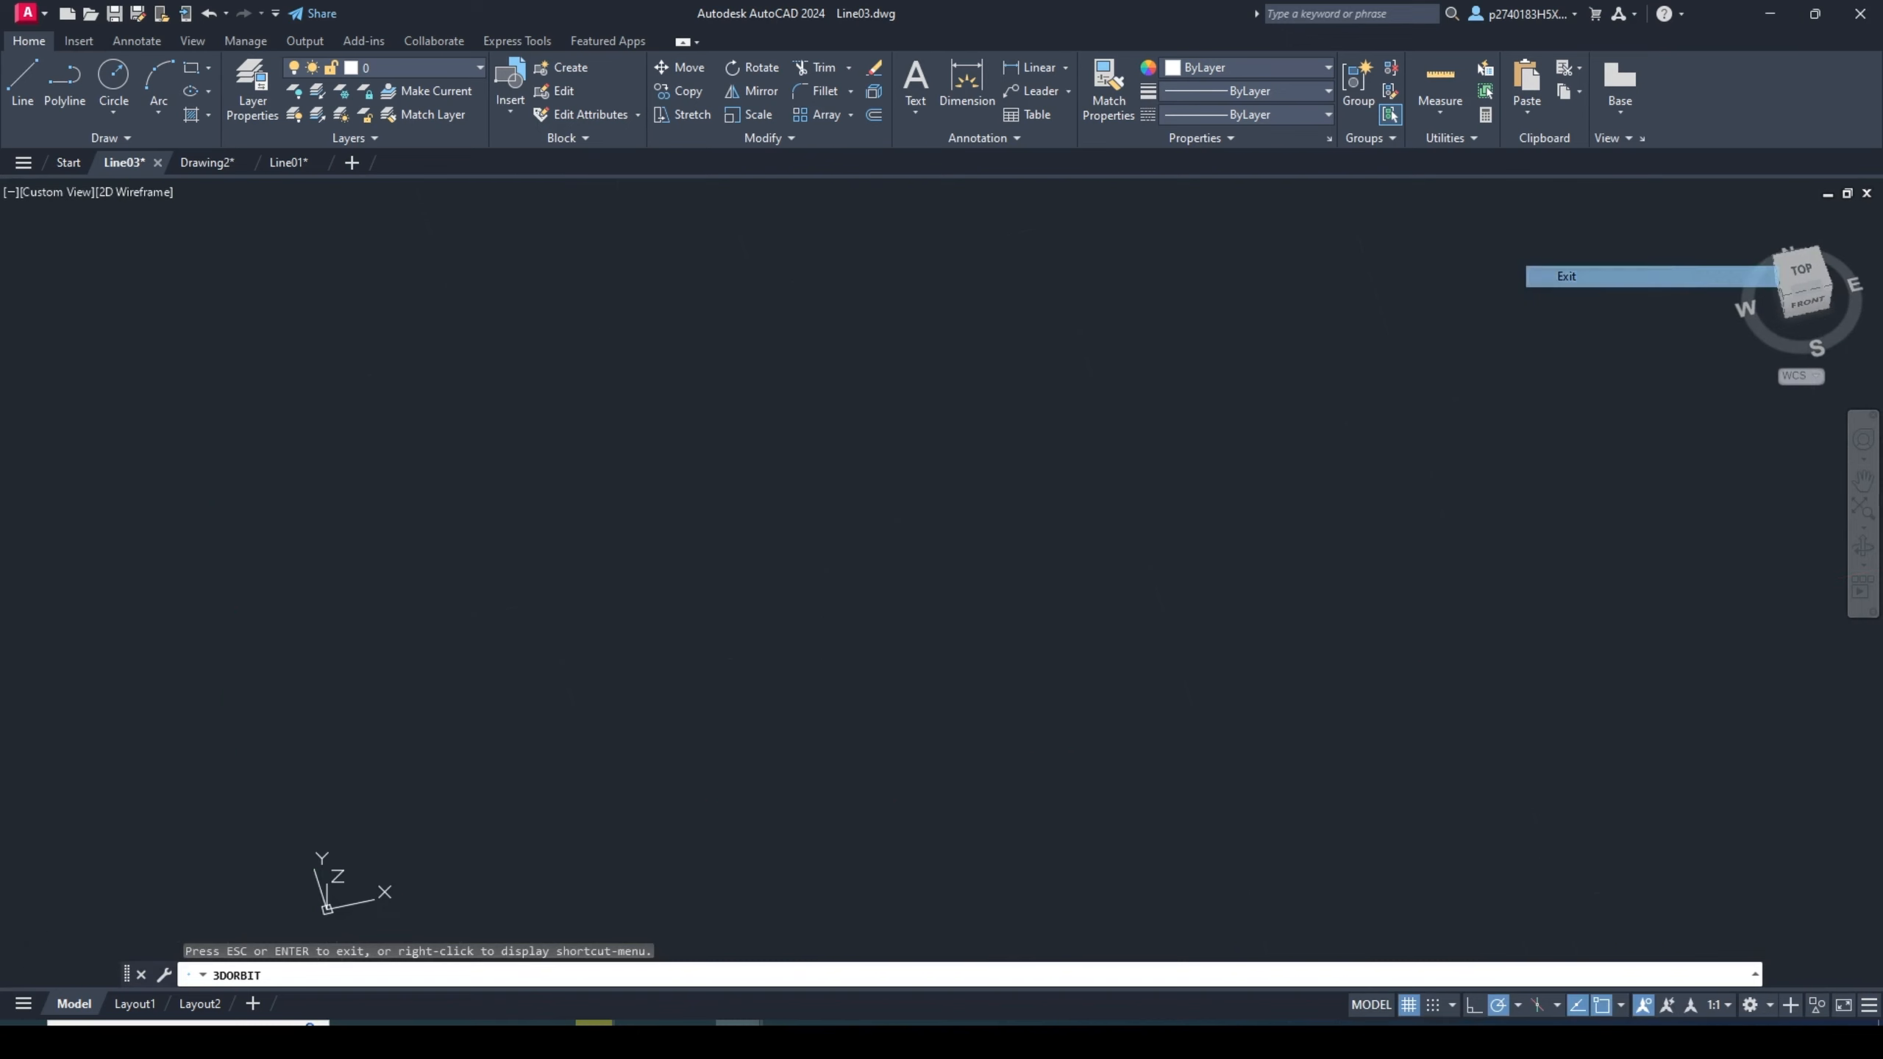
{"action": "left_click", "coordinate": [1739, 216]}
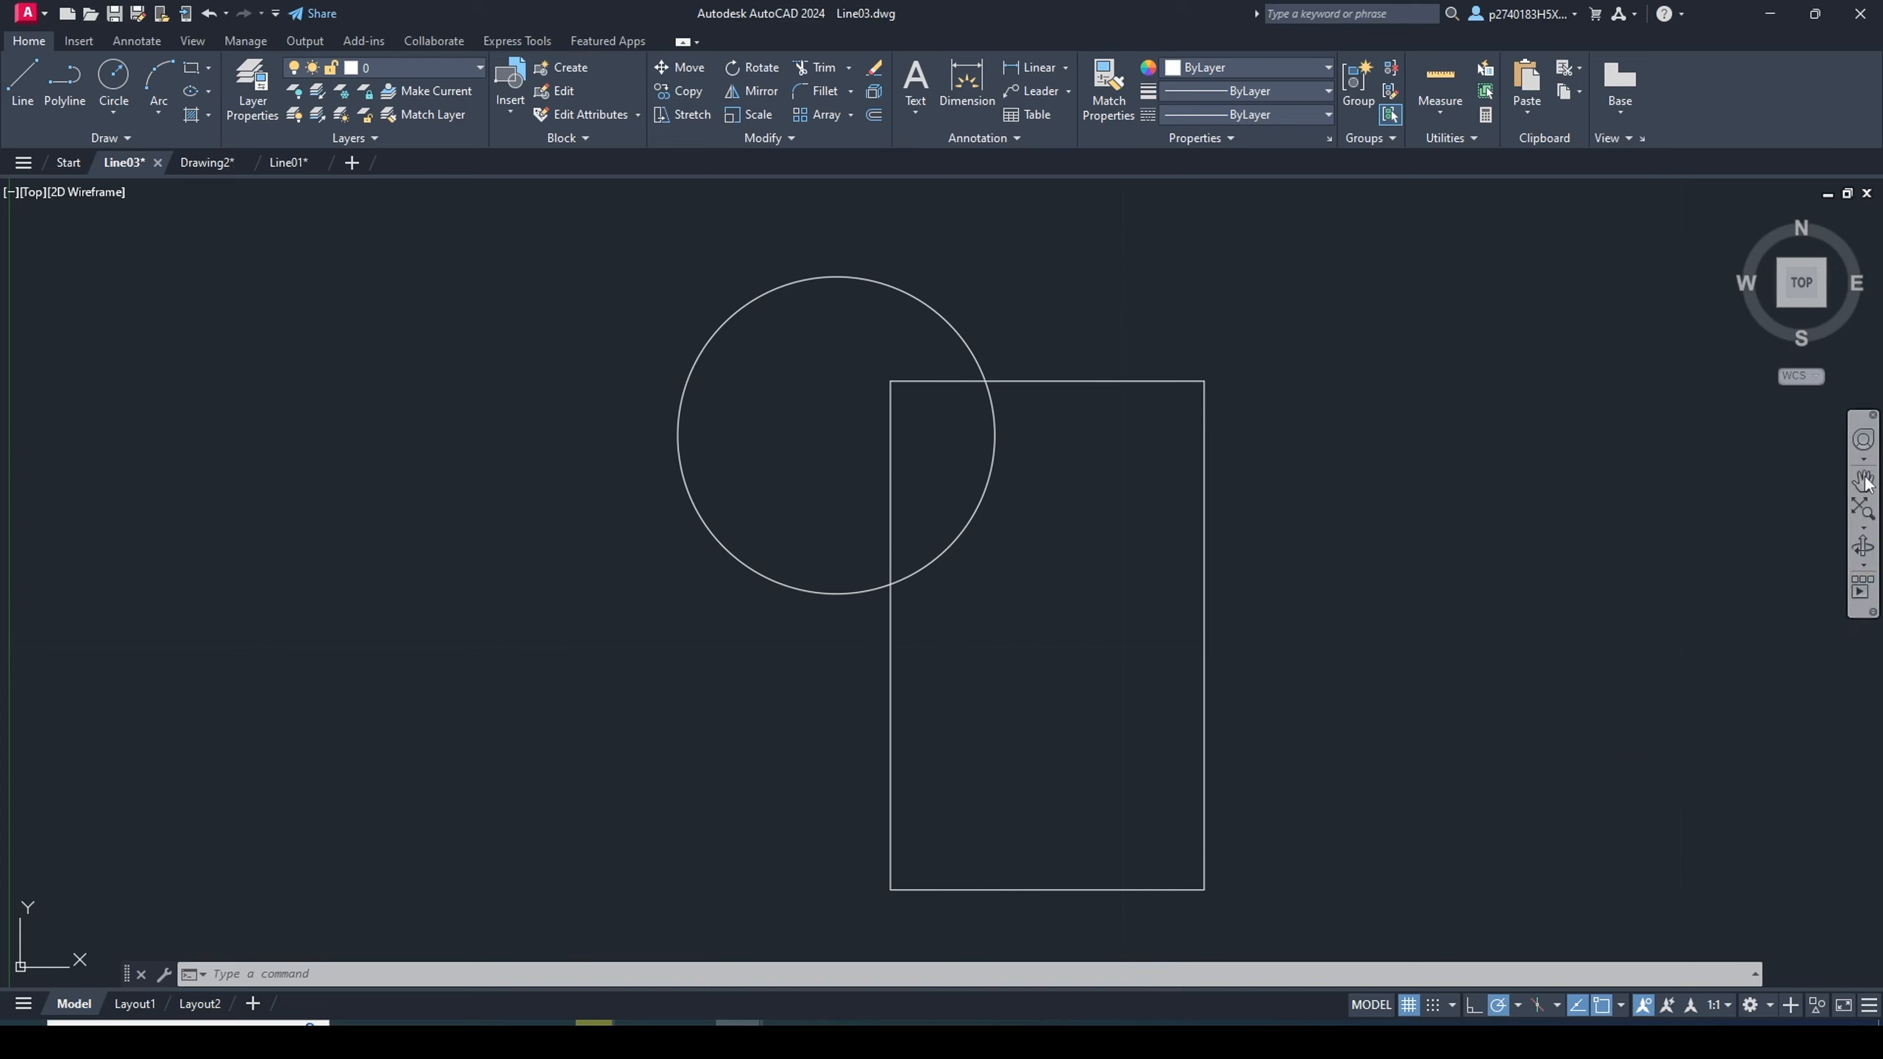
Remove the ShowMotion and Orbit tools from the navigation bar
{"action": "left_click", "coordinate": [1872, 613]}
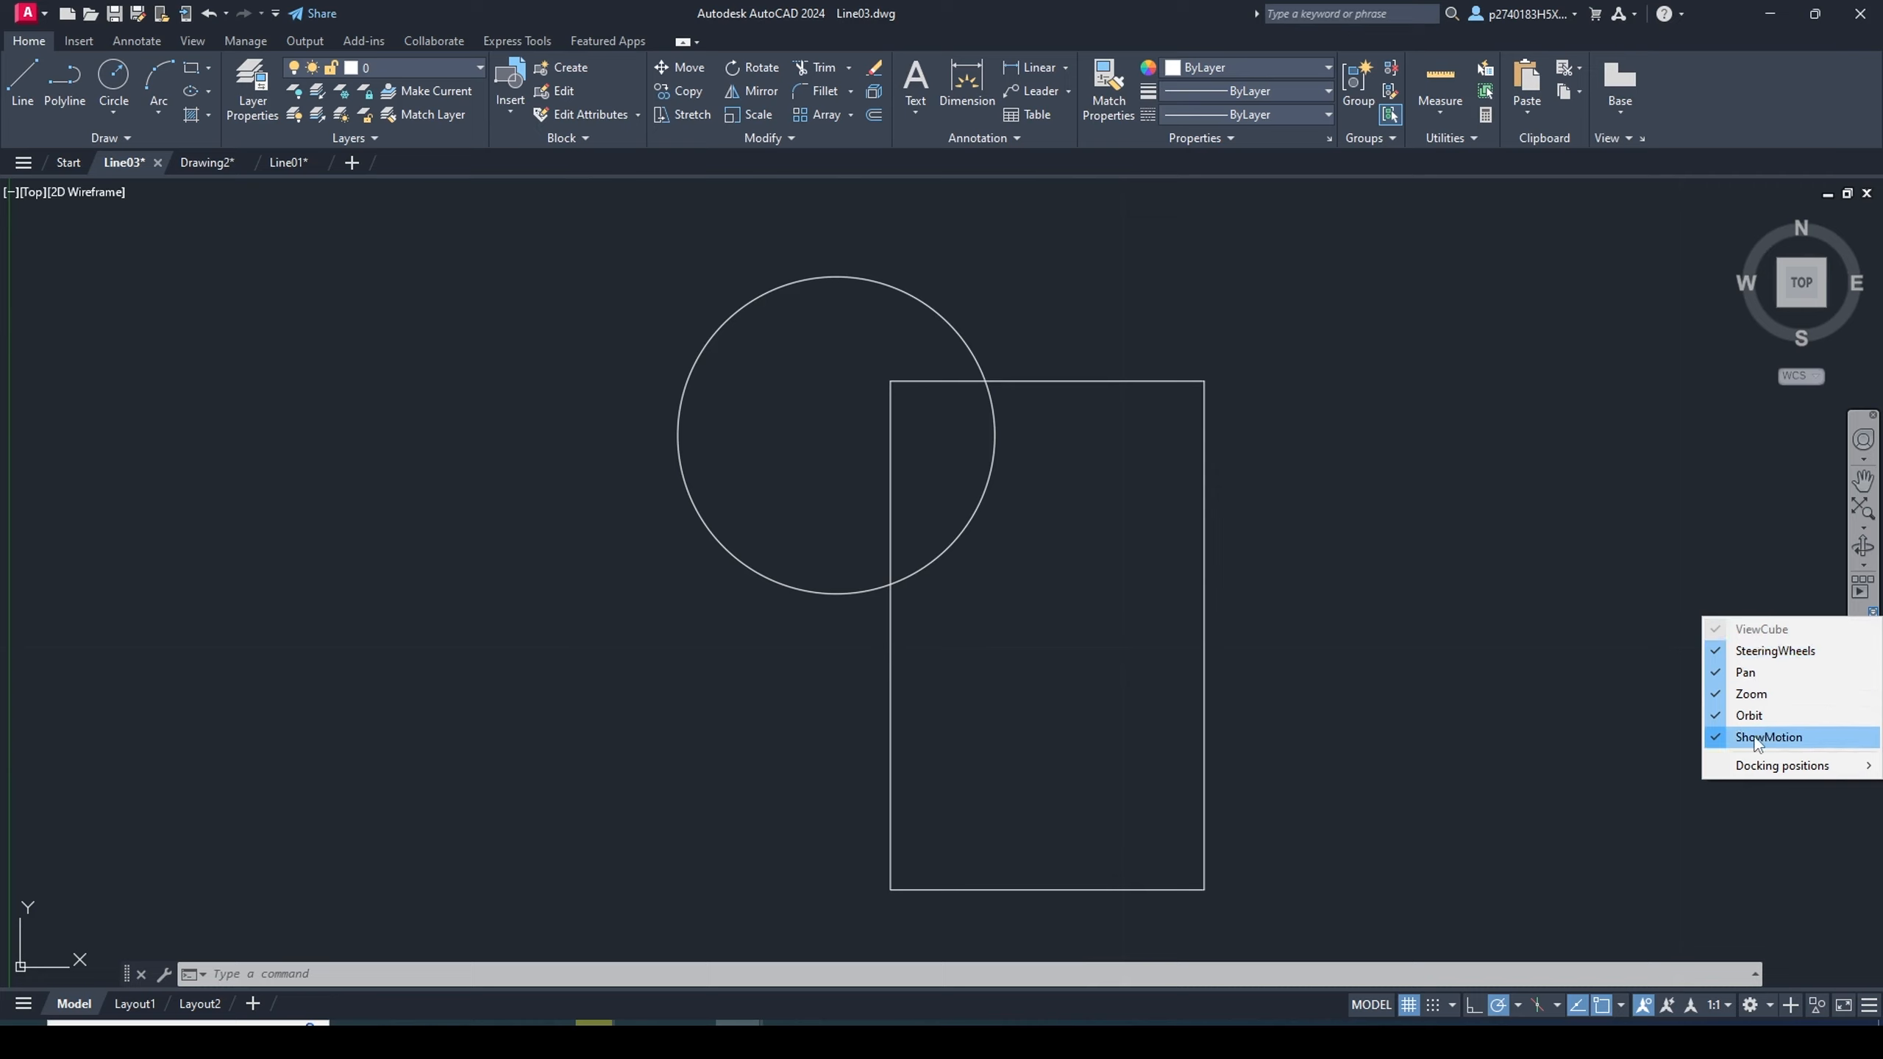
{"action": "left_click", "coordinate": [1717, 737]}
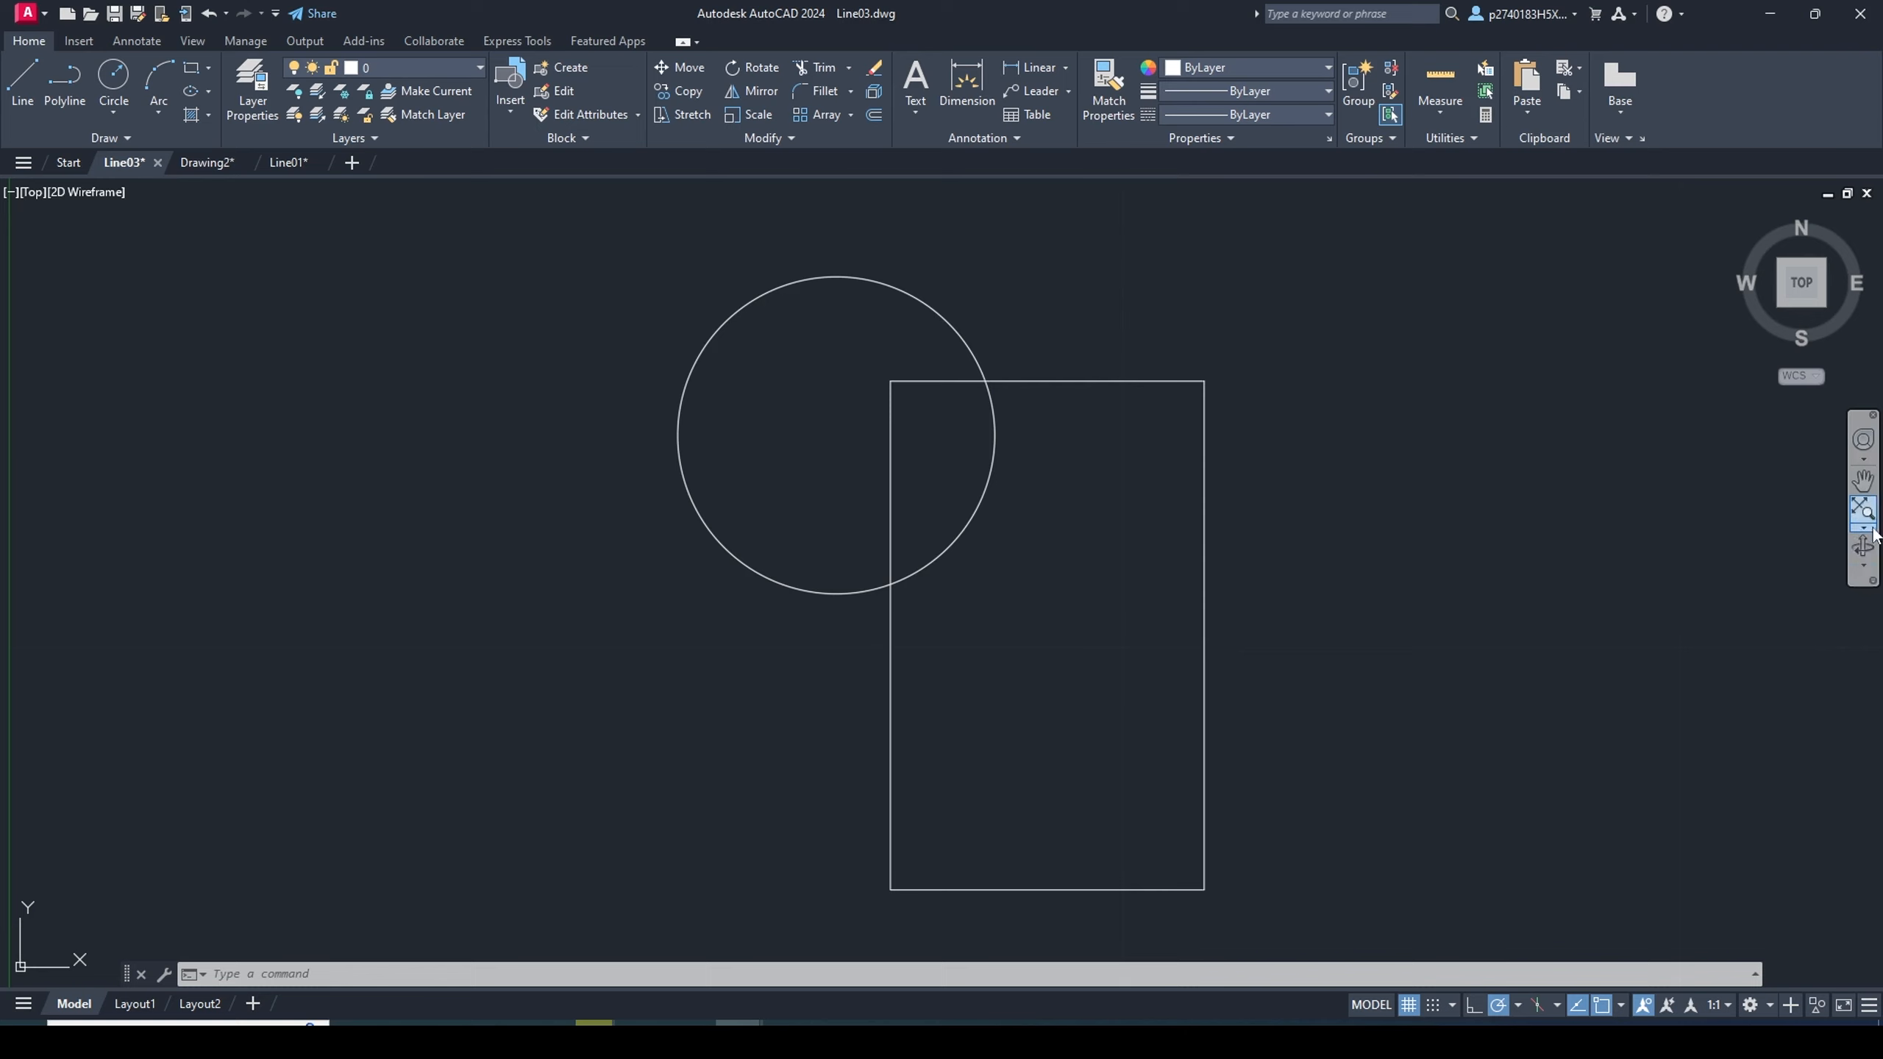
{"action": "left_click", "coordinate": [1874, 584]}
{"action": "left_click", "coordinate": [1740, 686]}
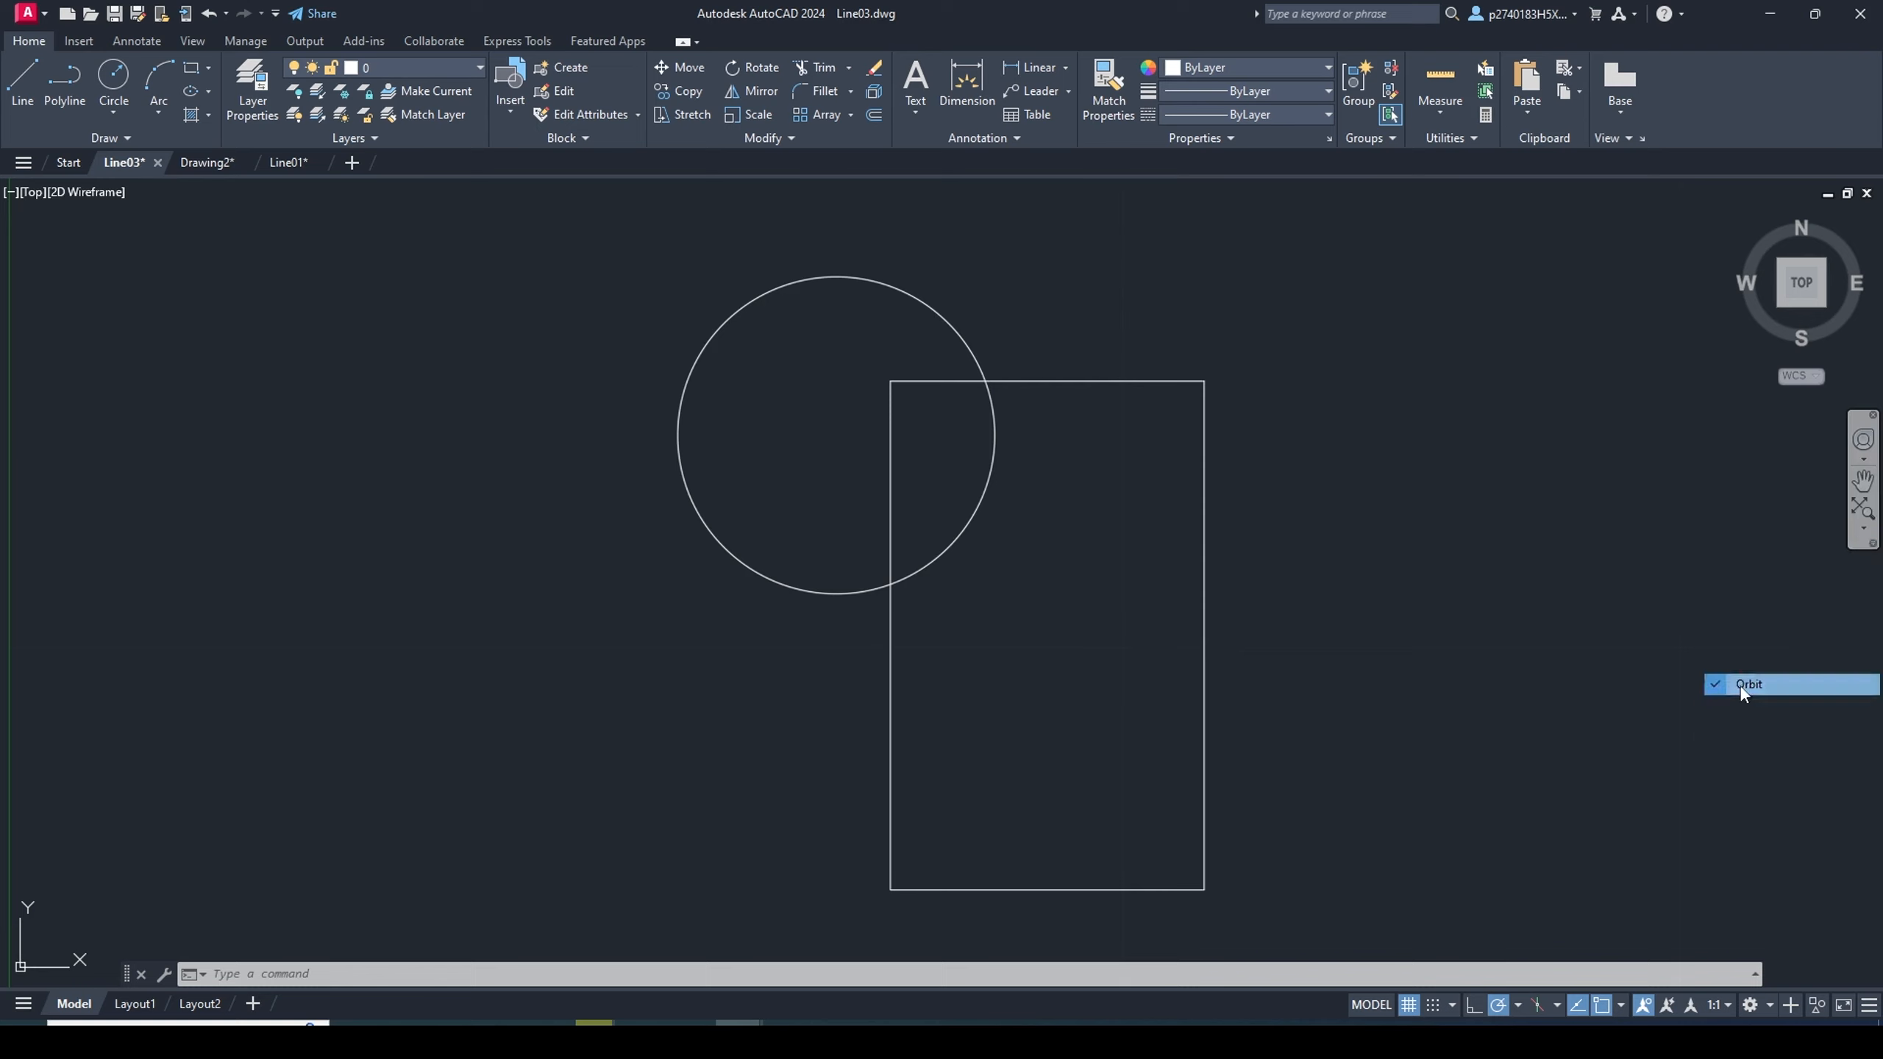
Turn off Link to ViewCube in the navigation bar's docking positions
{"action": "left_click", "coordinate": [1872, 545]}
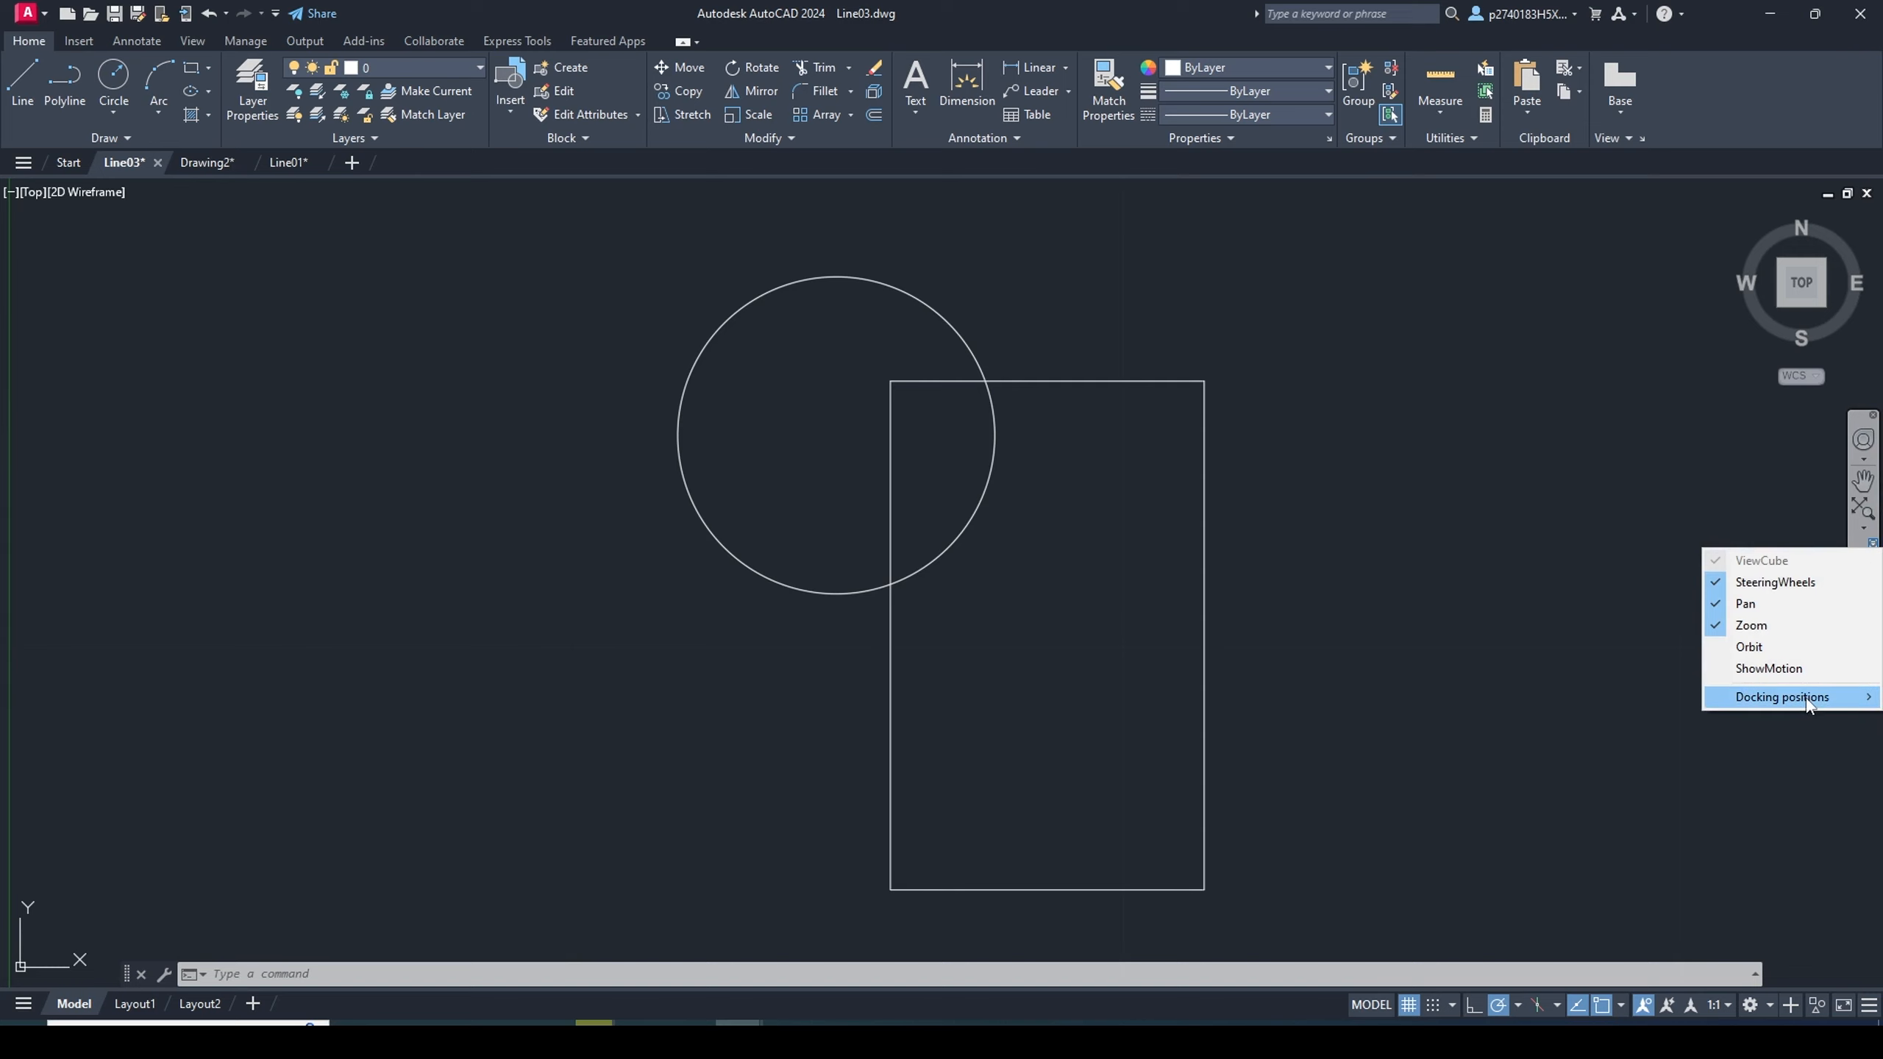
{"action": "mouse_move", "coordinate": [1727, 702]}
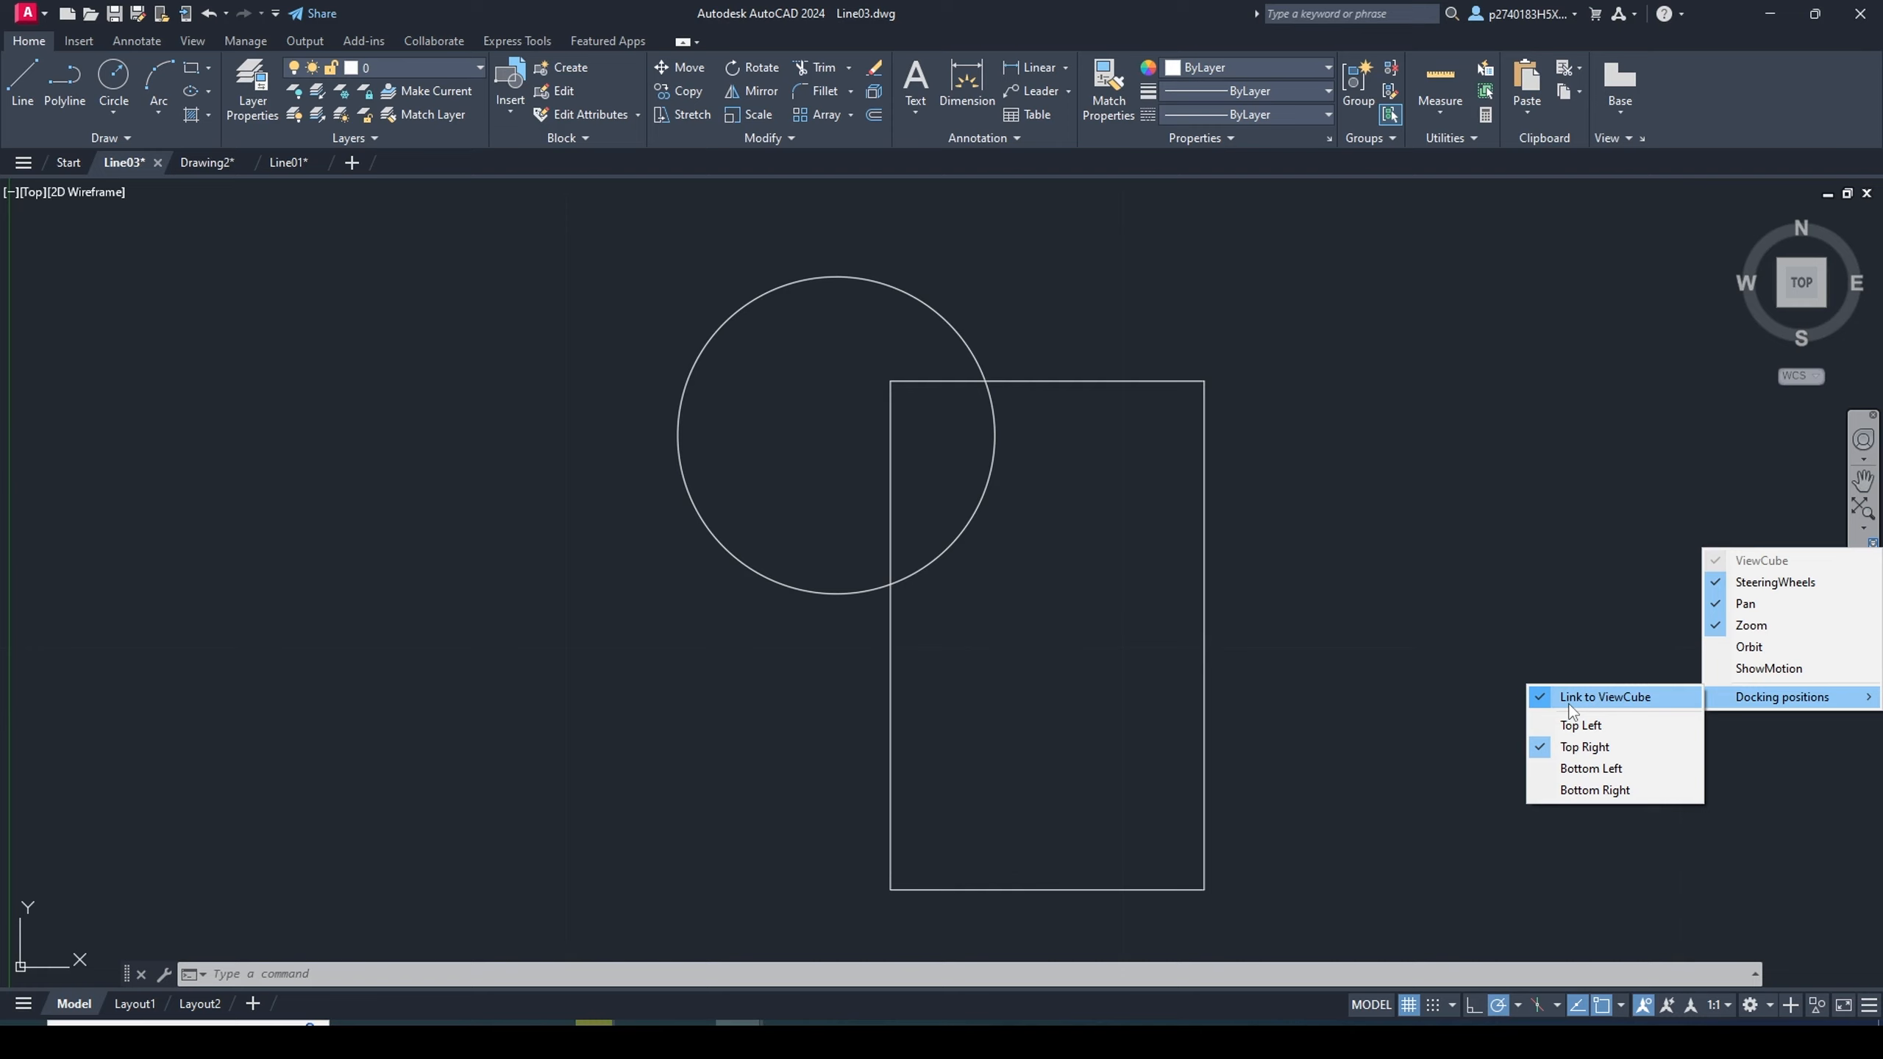
{"action": "left_click", "coordinate": [1543, 700]}
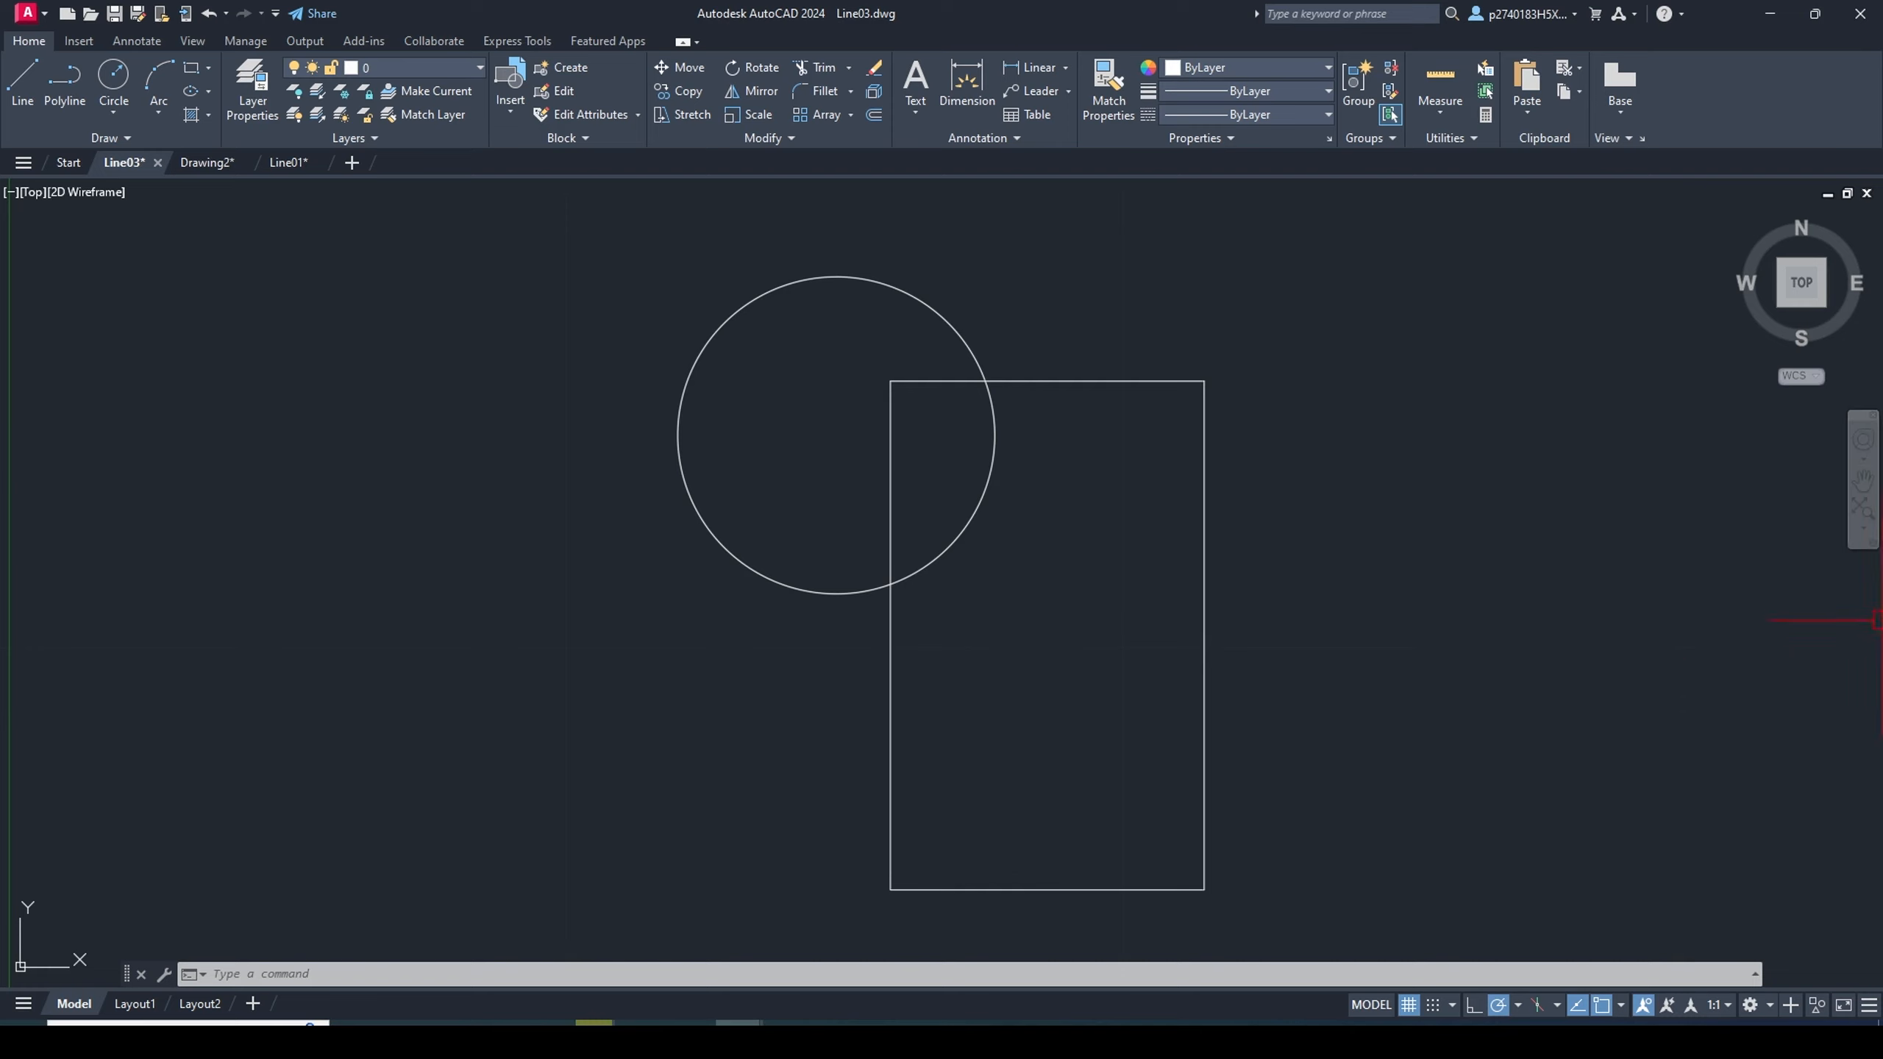
Set the ViewCube's on-screen position to Top Left in the ViewCube settings
{"action": "left_click", "coordinate": [1868, 345]}
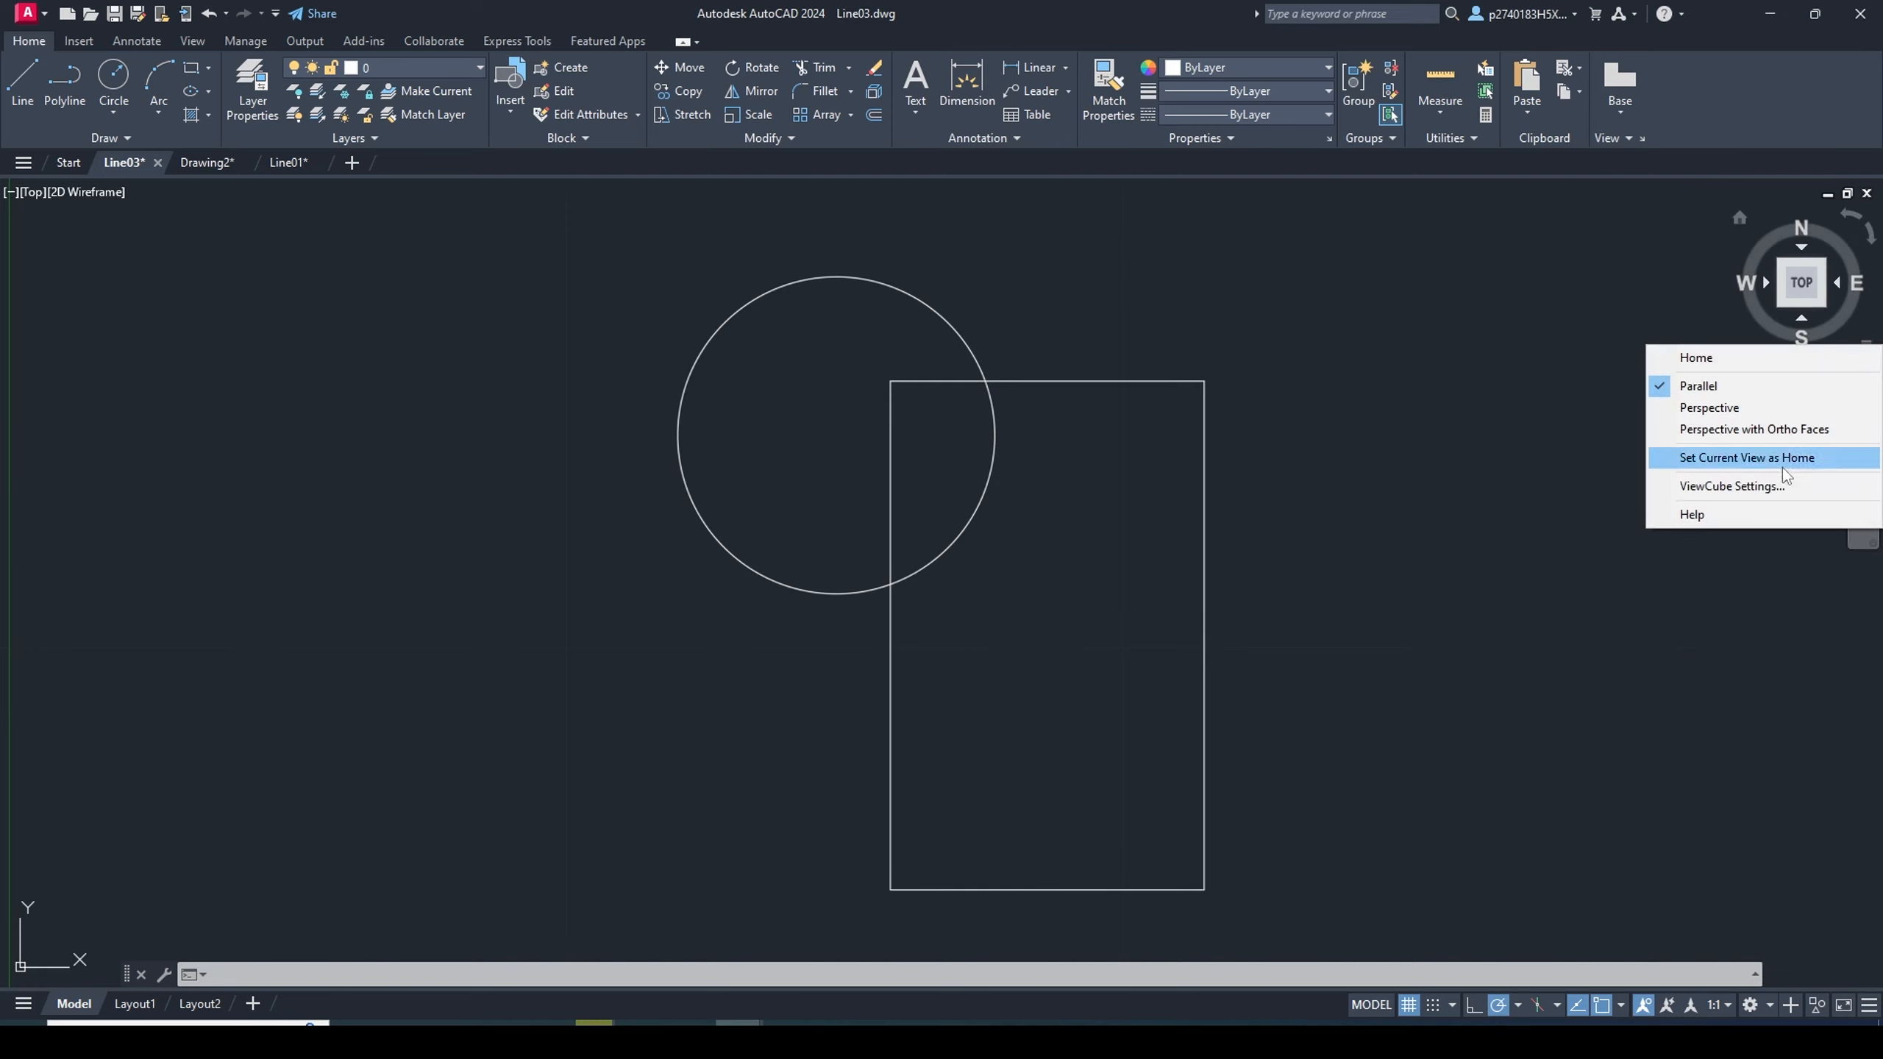
{"action": "left_click", "coordinate": [1765, 487]}
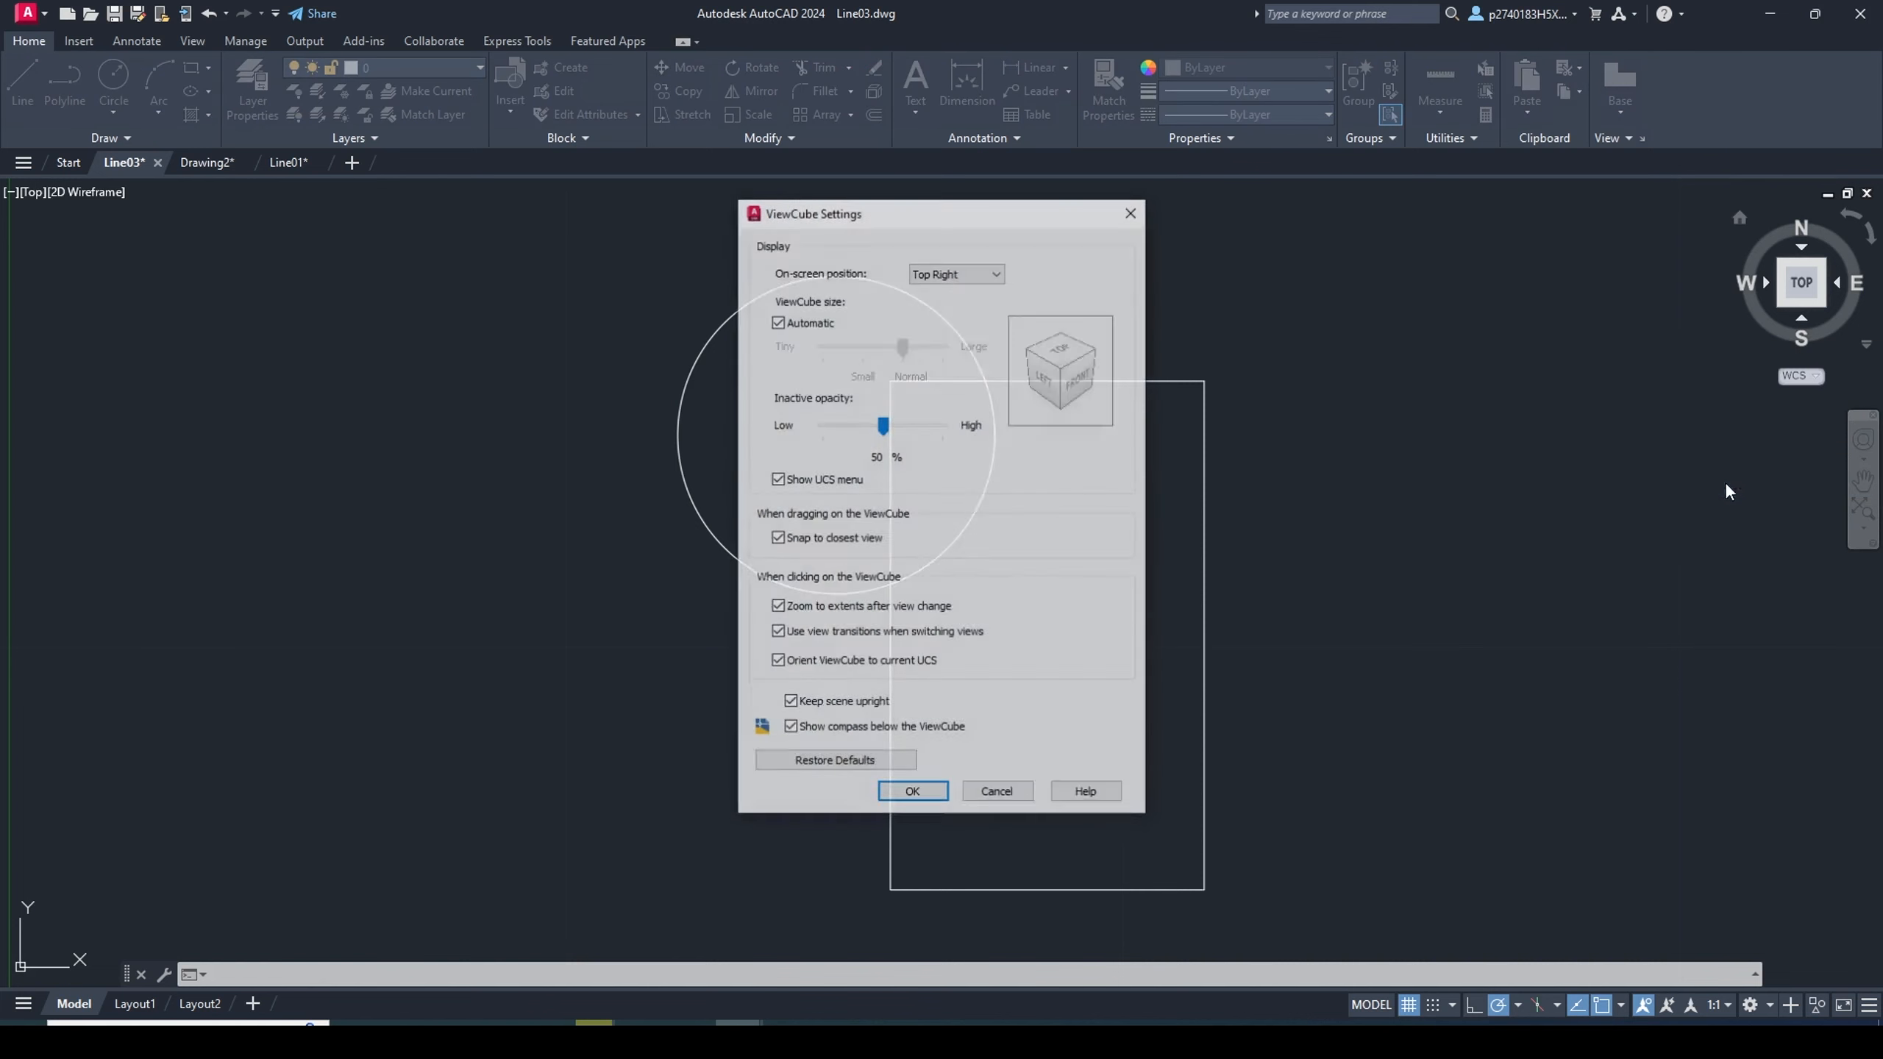
{"action": "left_click", "coordinate": [975, 286]}
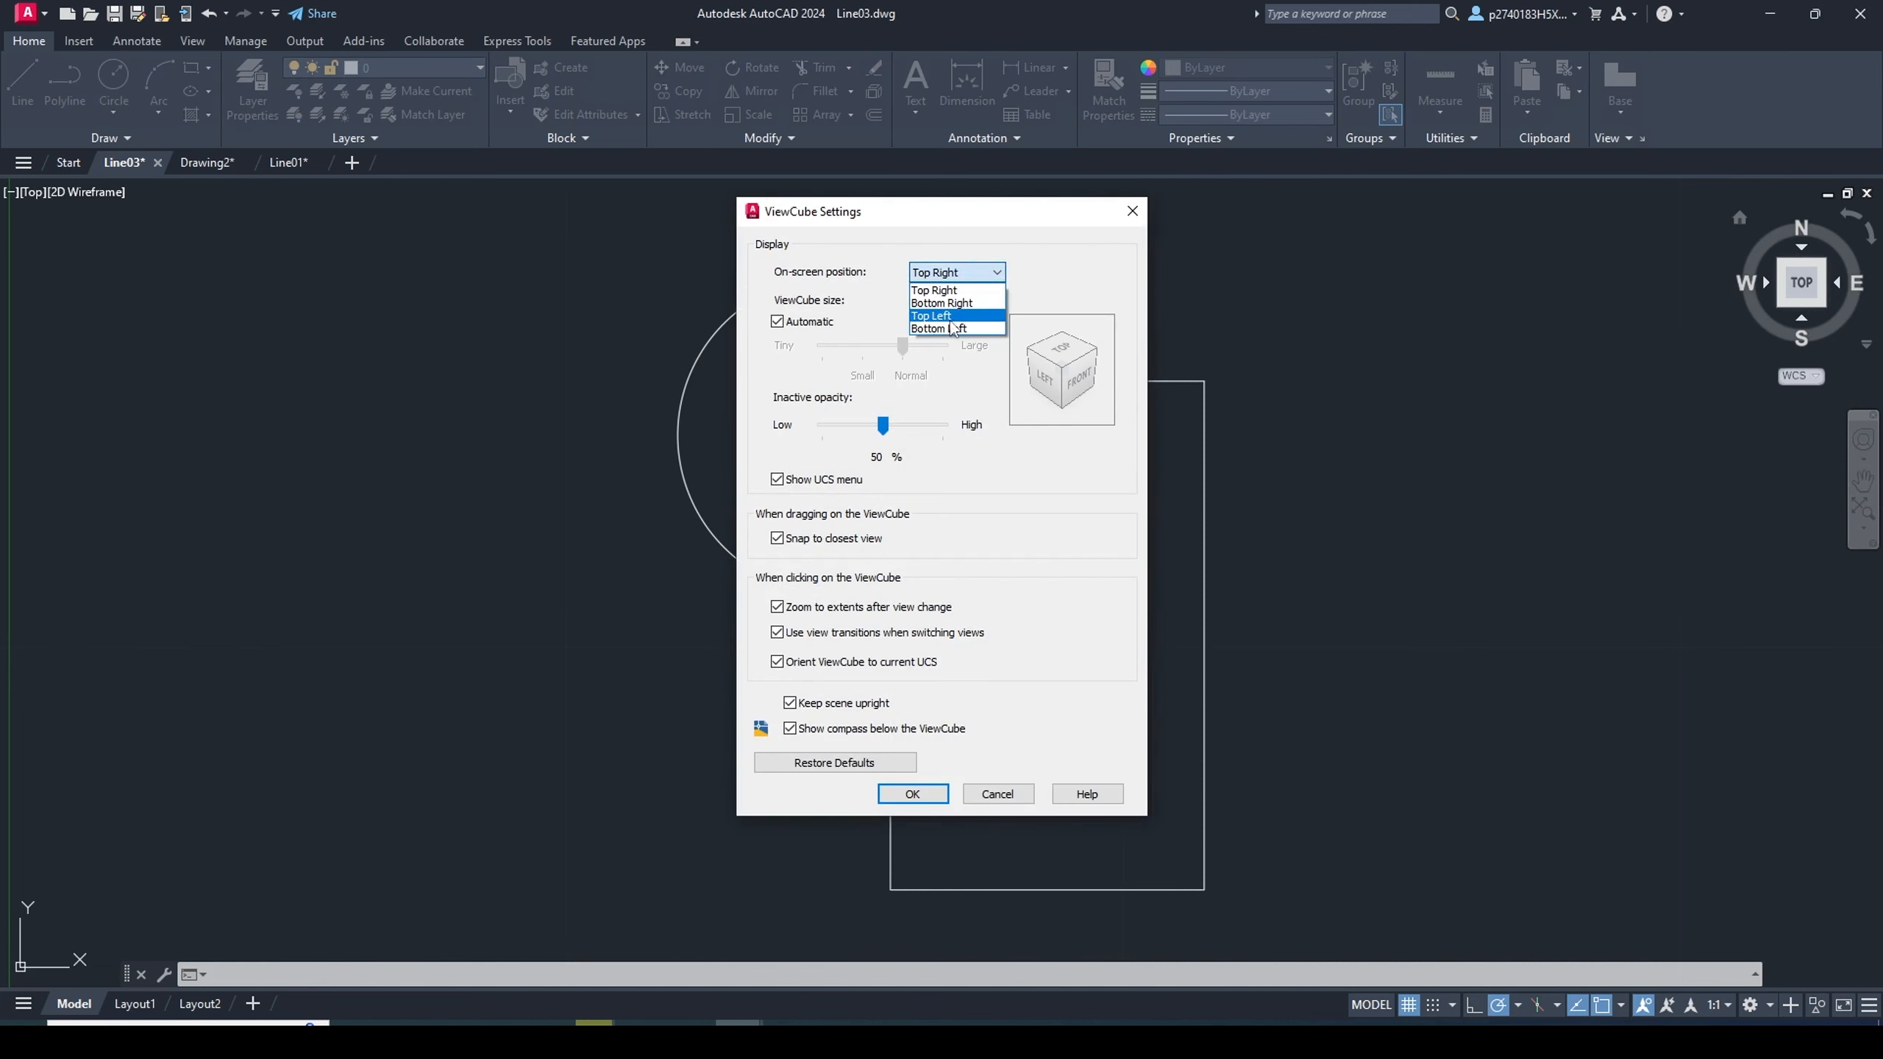
{"action": "left_click", "coordinate": [969, 320]}
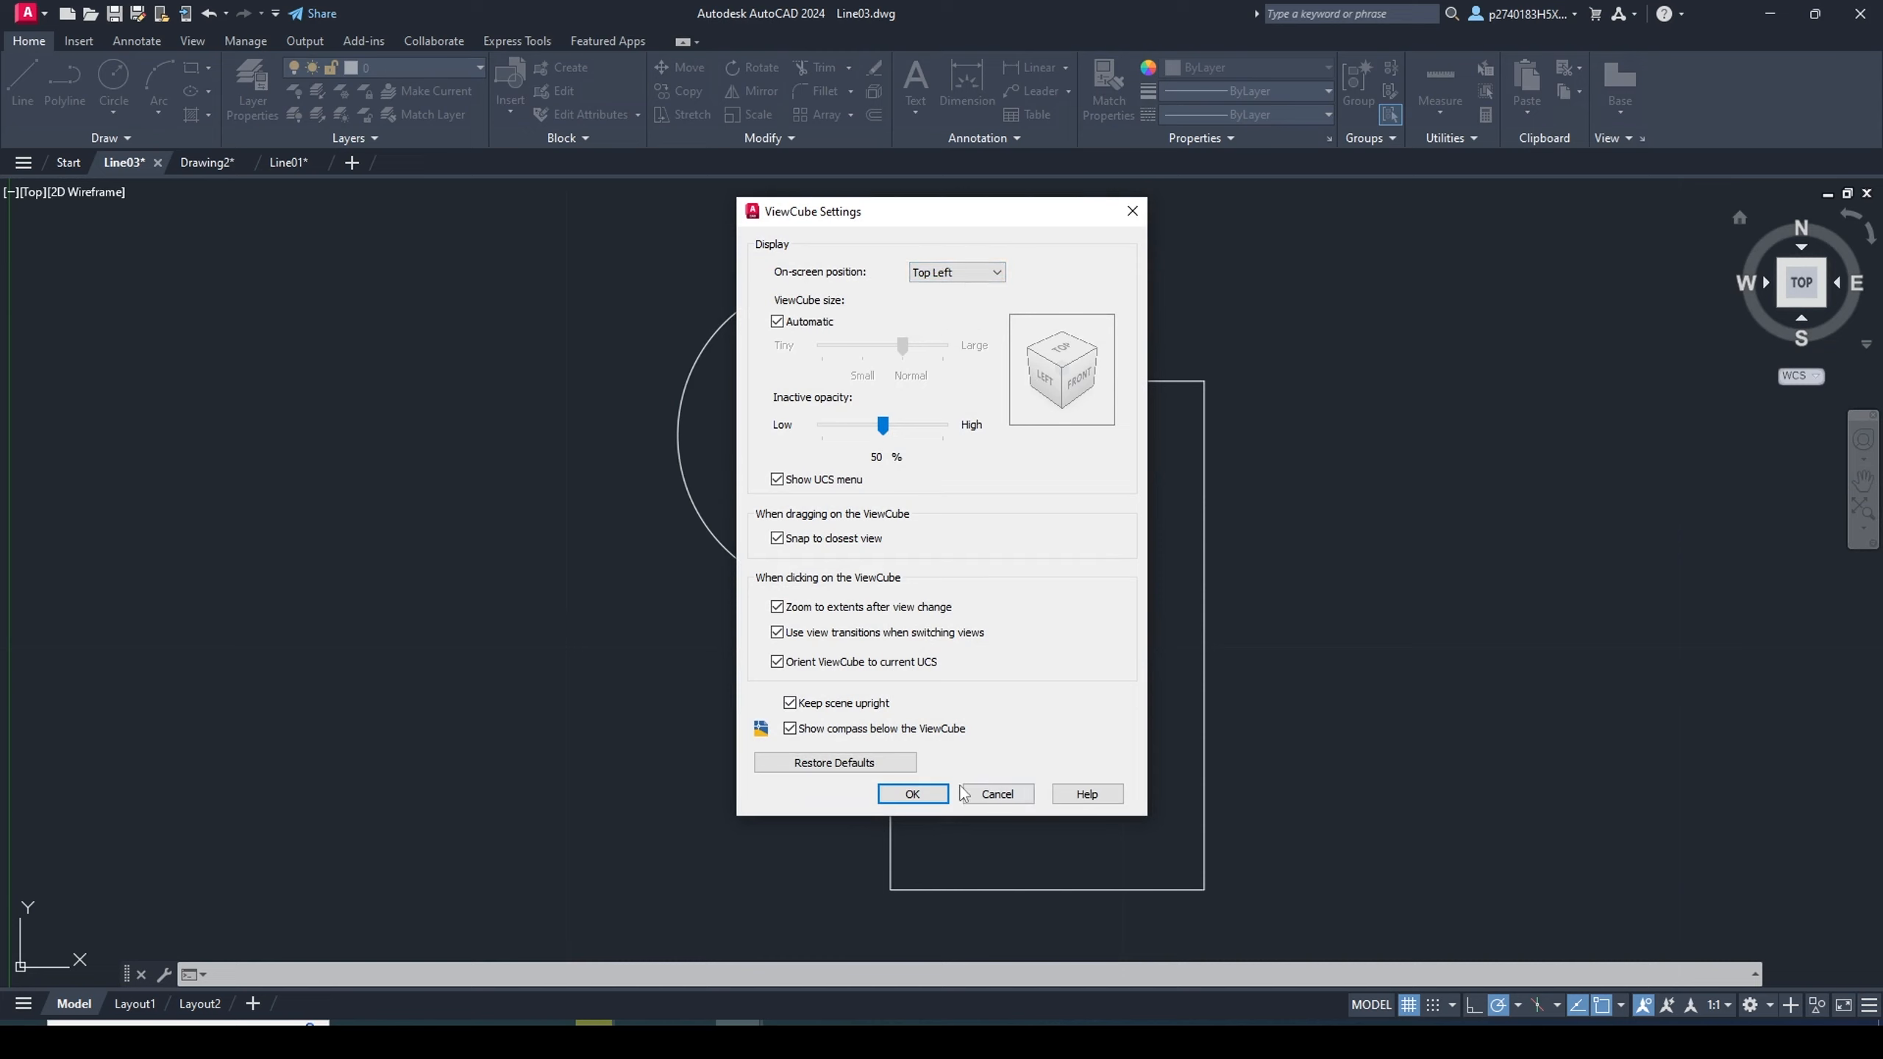
{"action": "left_click", "coordinate": [912, 793]}
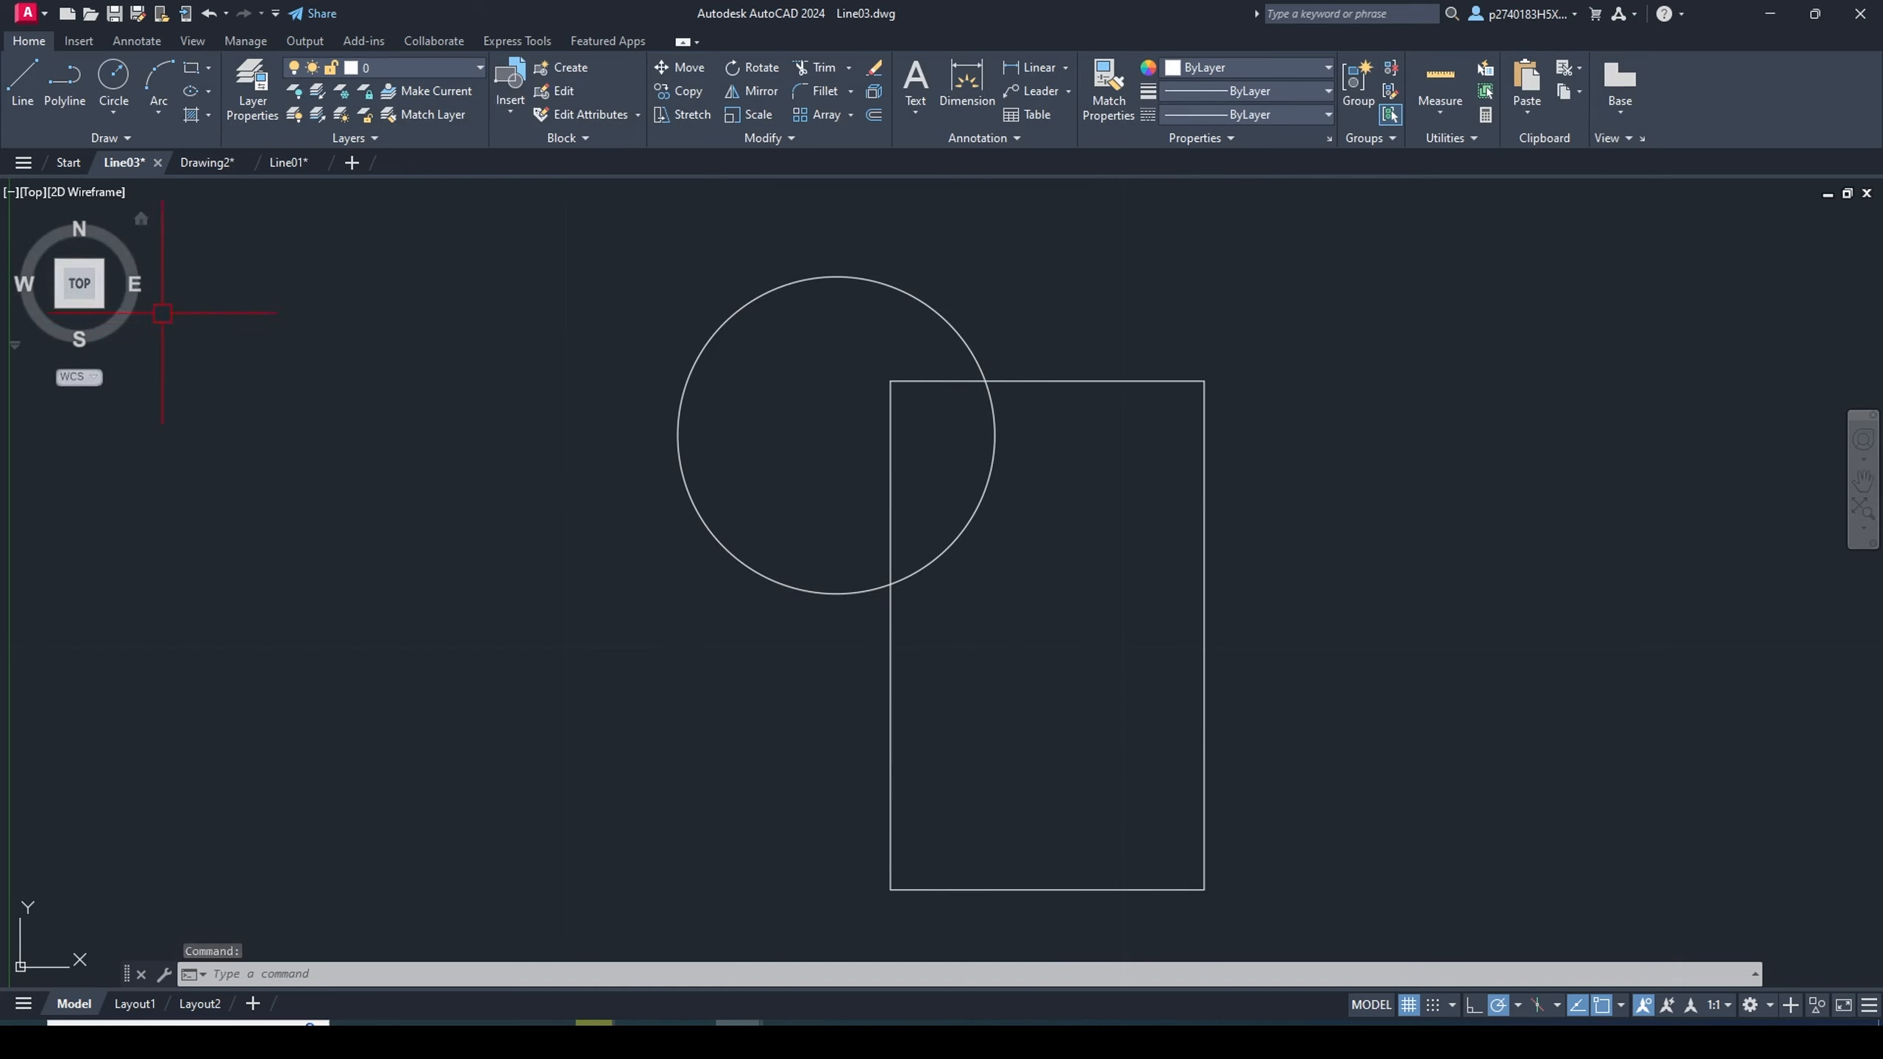
Set the ViewCube's on-screen position back to Top Right in the ViewCube settings
{"action": "right_click", "coordinate": [11, 349]}
{"action": "left_click", "coordinate": [222, 483]}
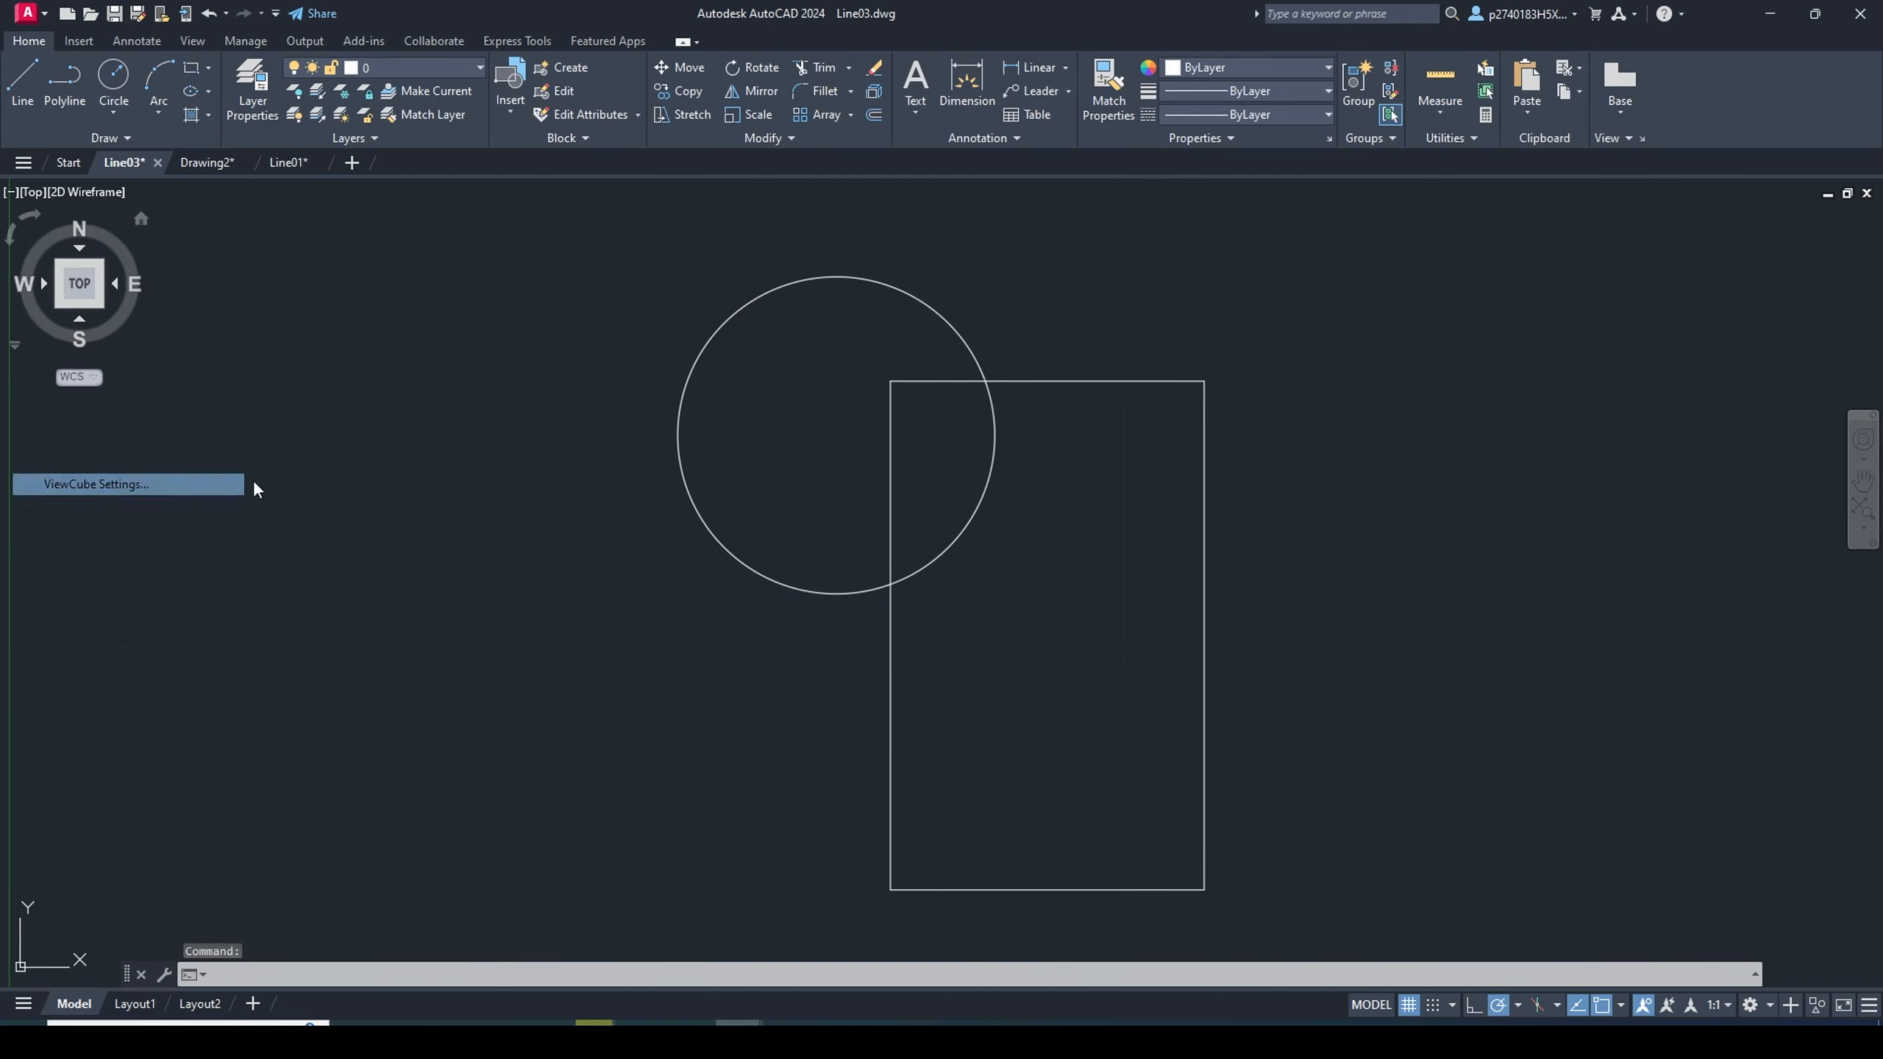
{"action": "left_click", "coordinate": [956, 272]}
{"action": "scroll", "coordinate": [951, 293], "scroll_direction": "up", "scroll_amount": 1}
{"action": "left_click", "coordinate": [942, 286]}
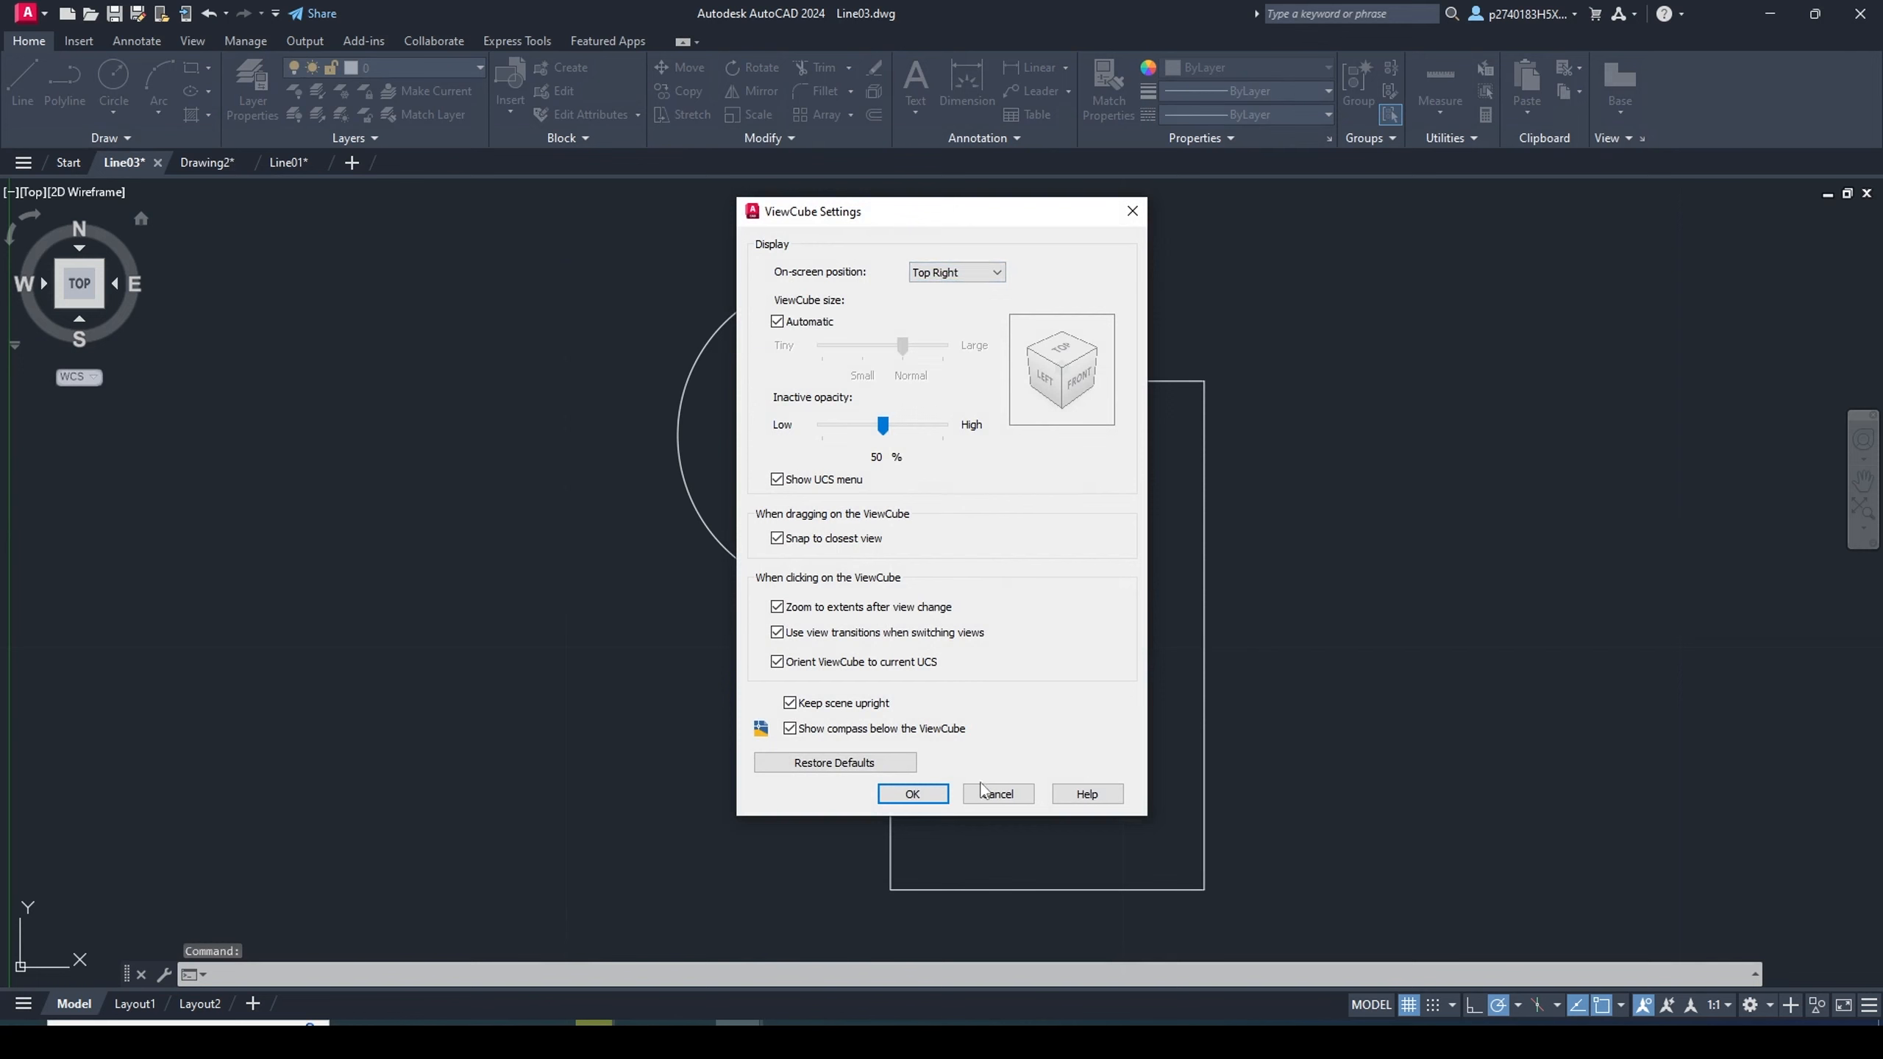
{"action": "left_click", "coordinate": [912, 794]}
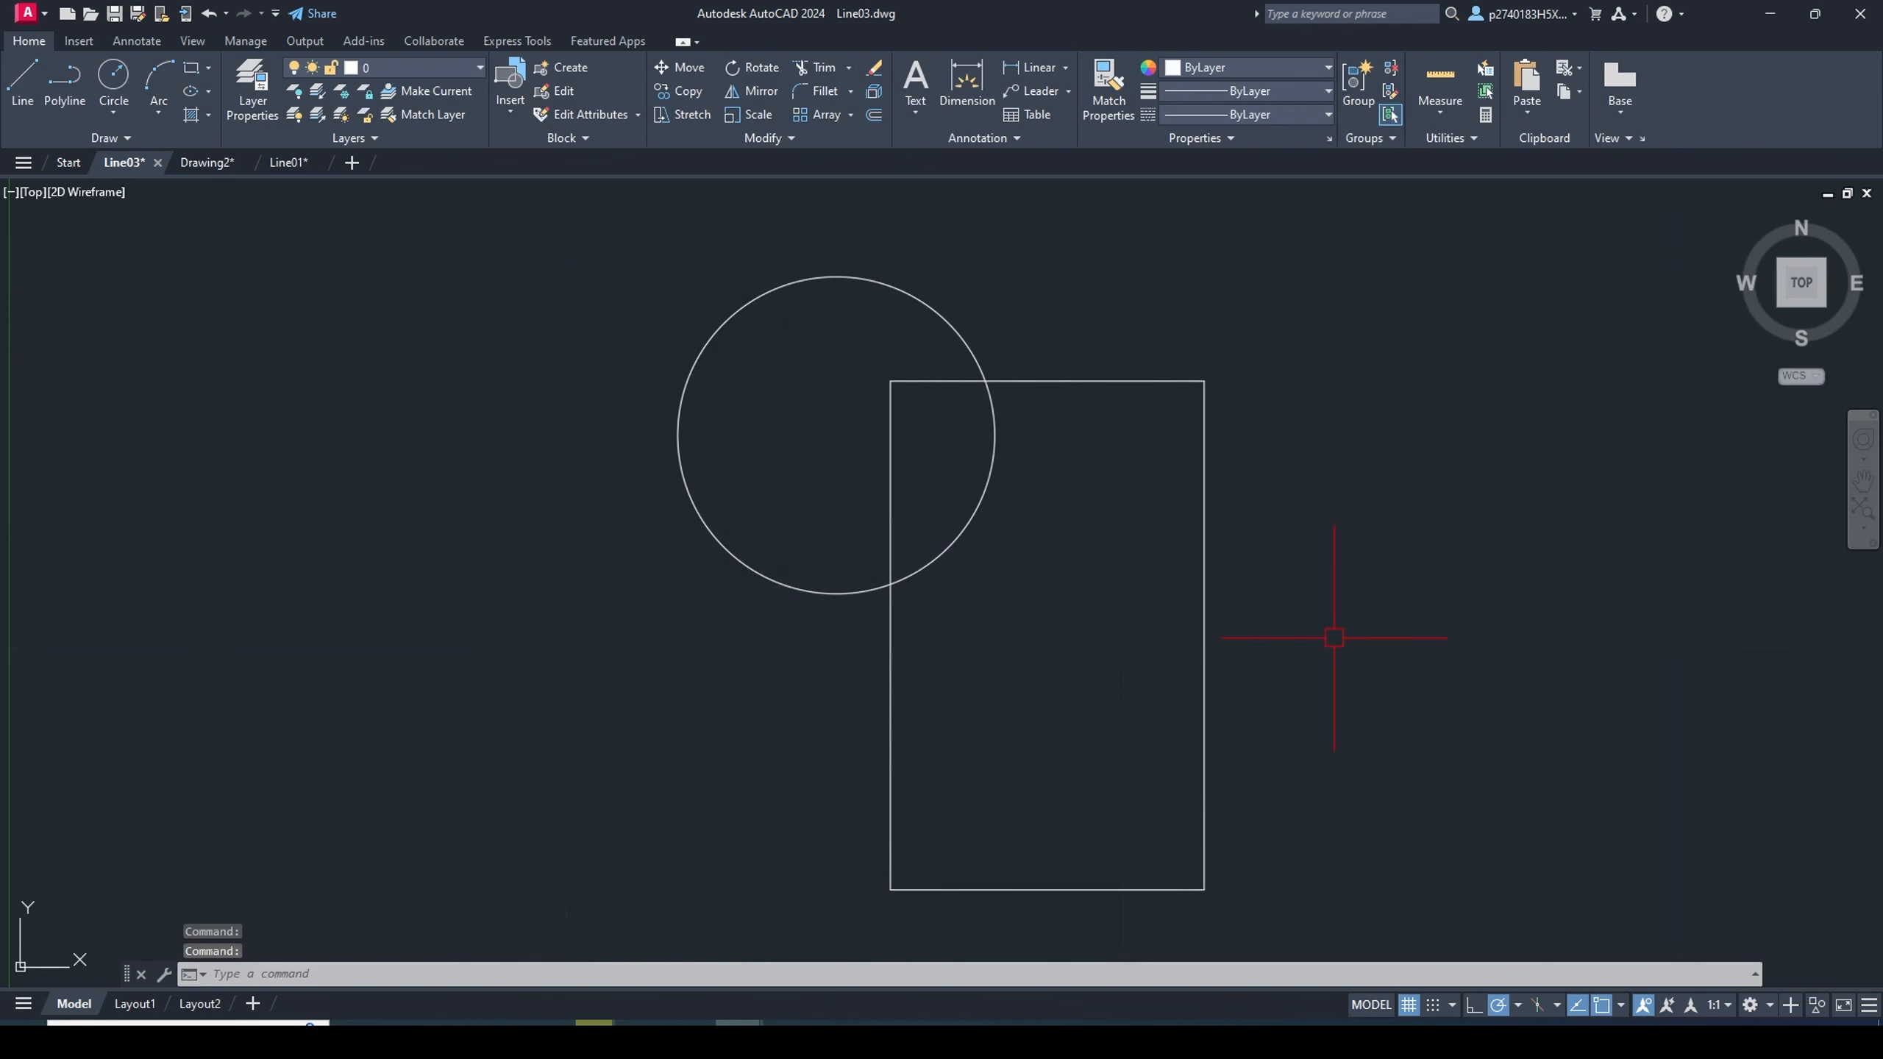
{"action": "scroll", "coordinate": [1333, 637], "scroll_direction": "down", "scroll_amount": 2}
{"action": "middle_click_drag", "start_coordinate": [1354, 639], "coordinate": [1109, 594]}
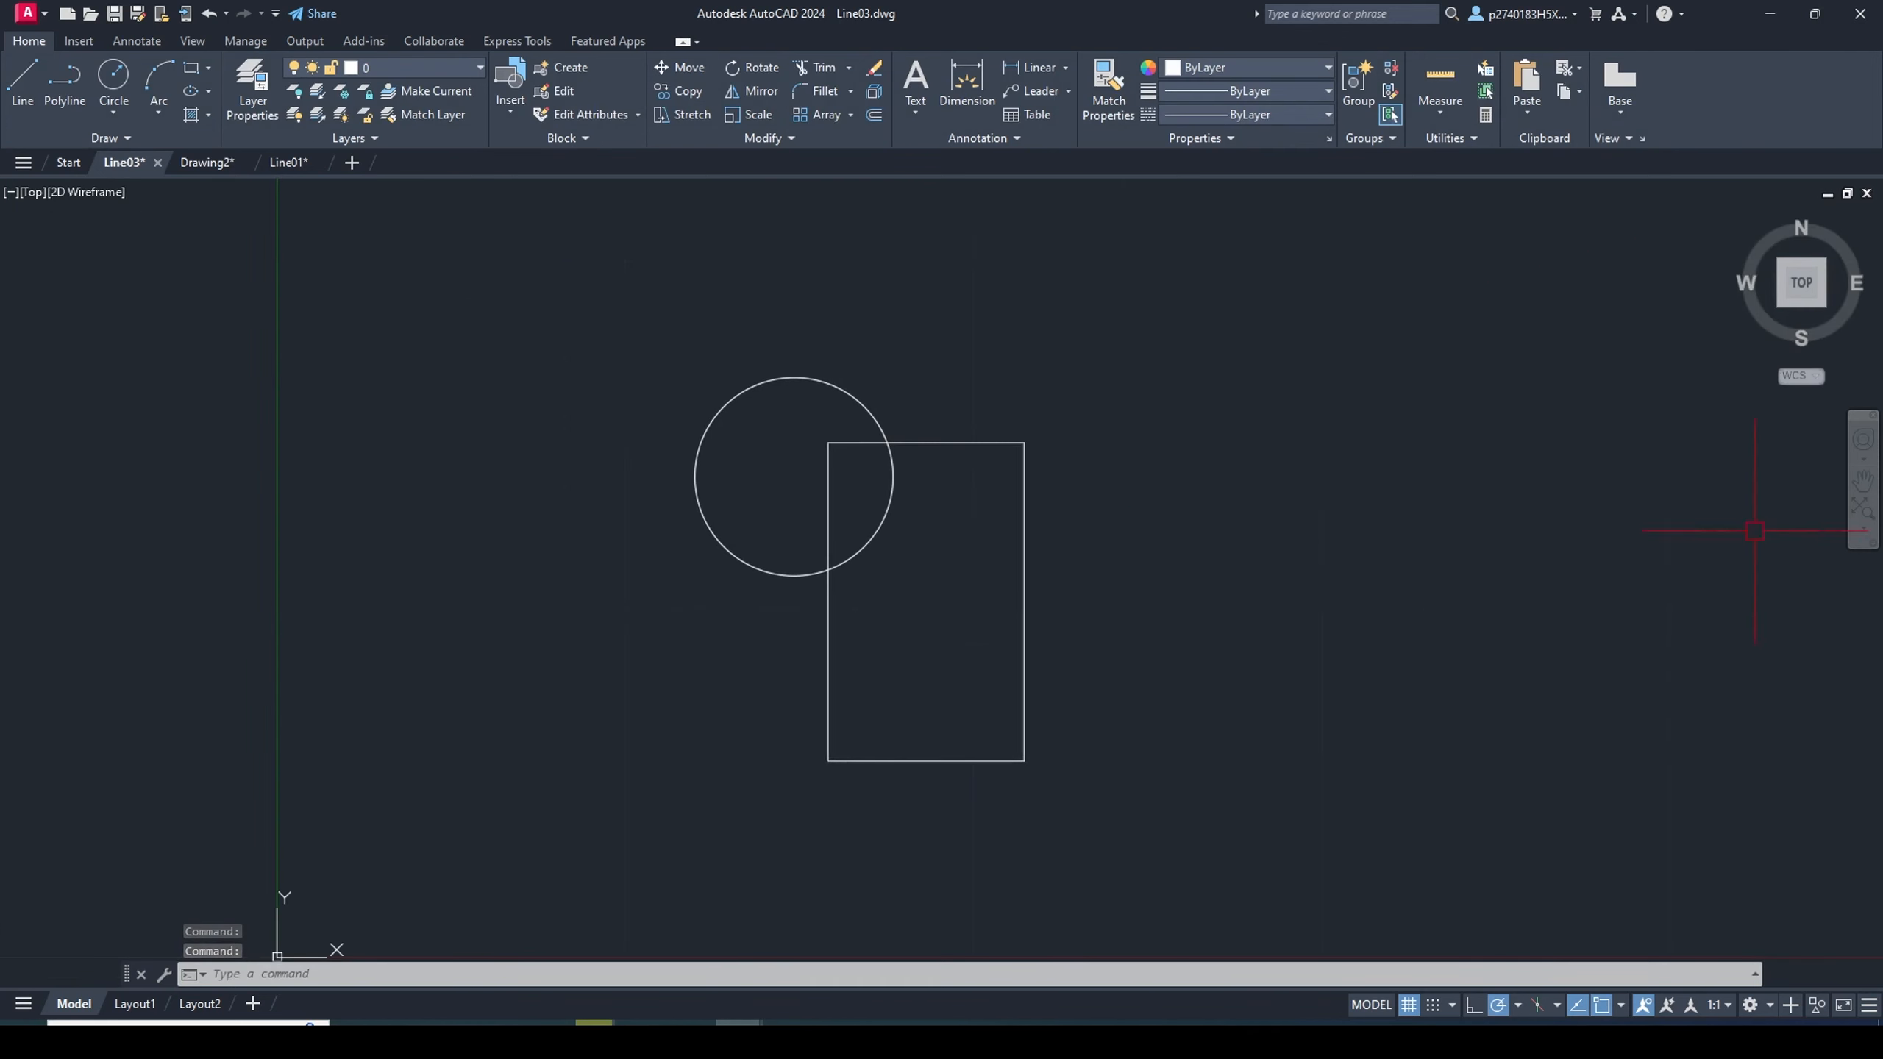
{"action": "middle_click_drag", "start_coordinate": [1261, 450], "coordinate": [1364, 423]}
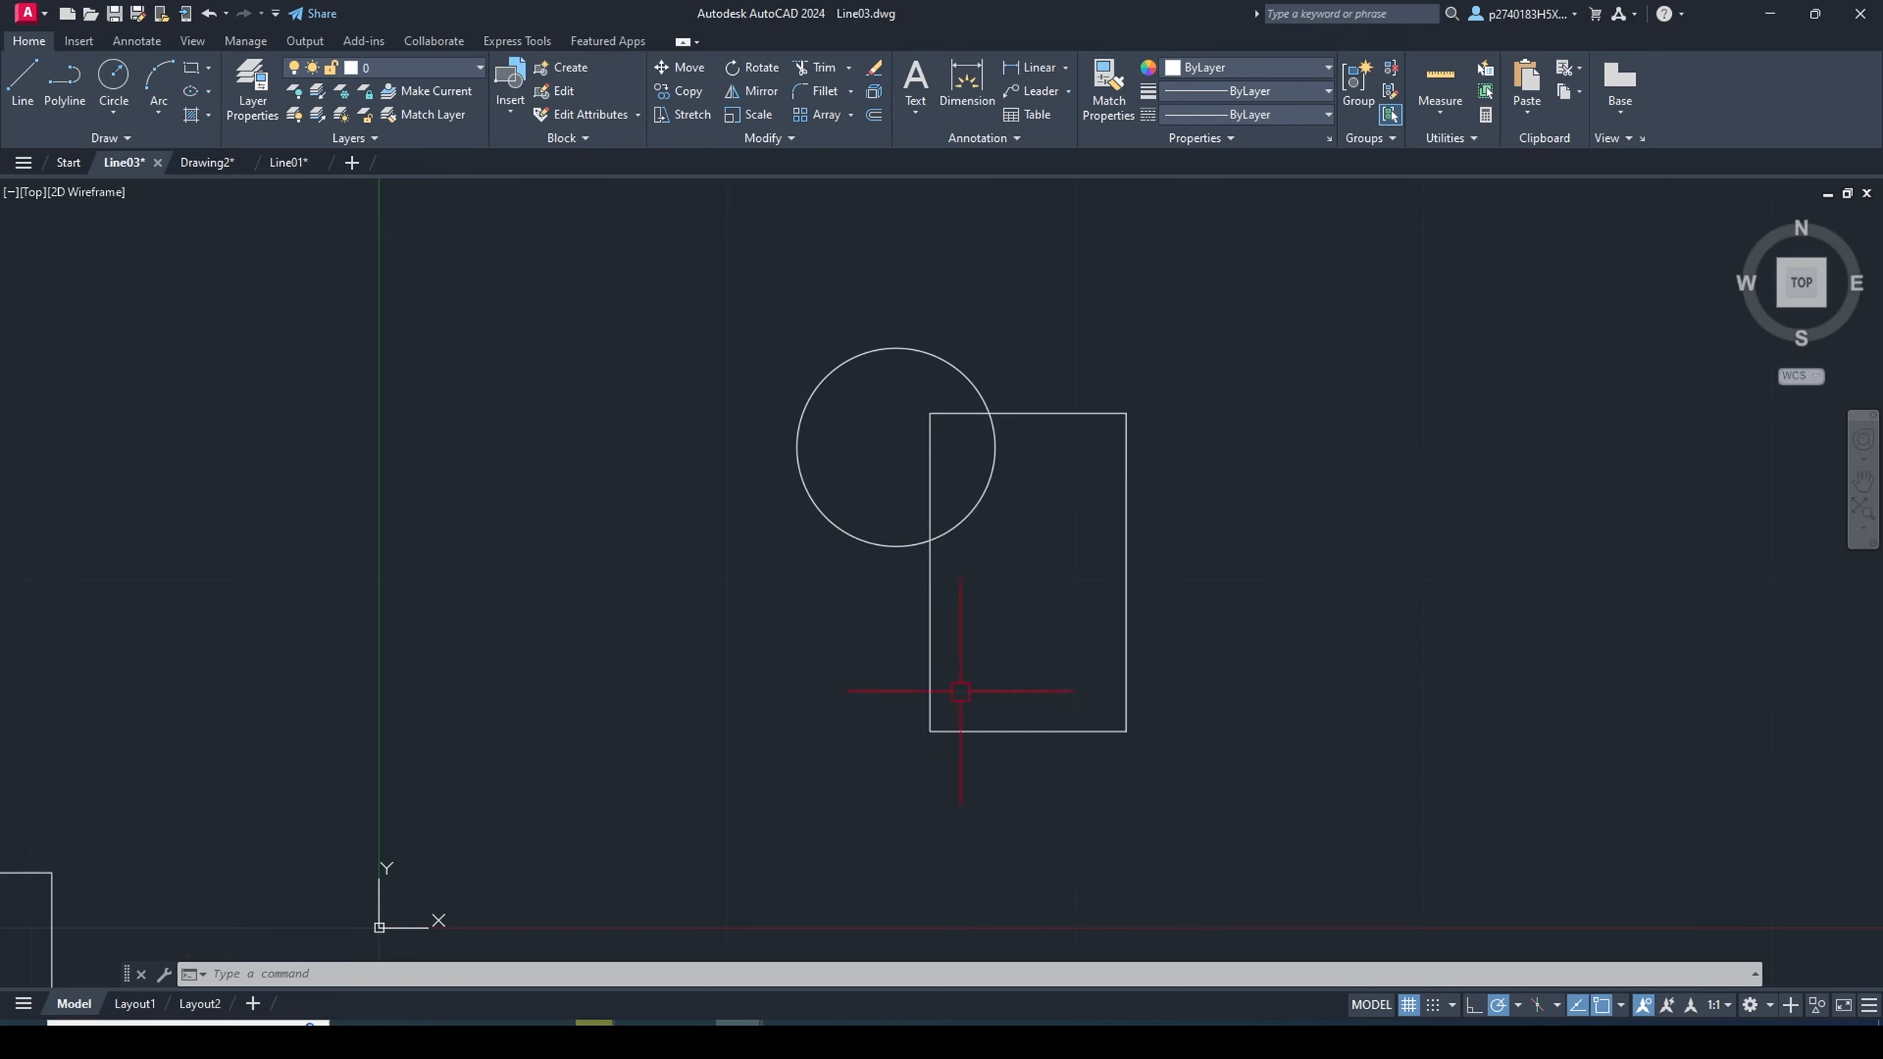
{"action": "middle_click_drag", "start_coordinate": [1200, 531], "coordinate": [1089, 563]}
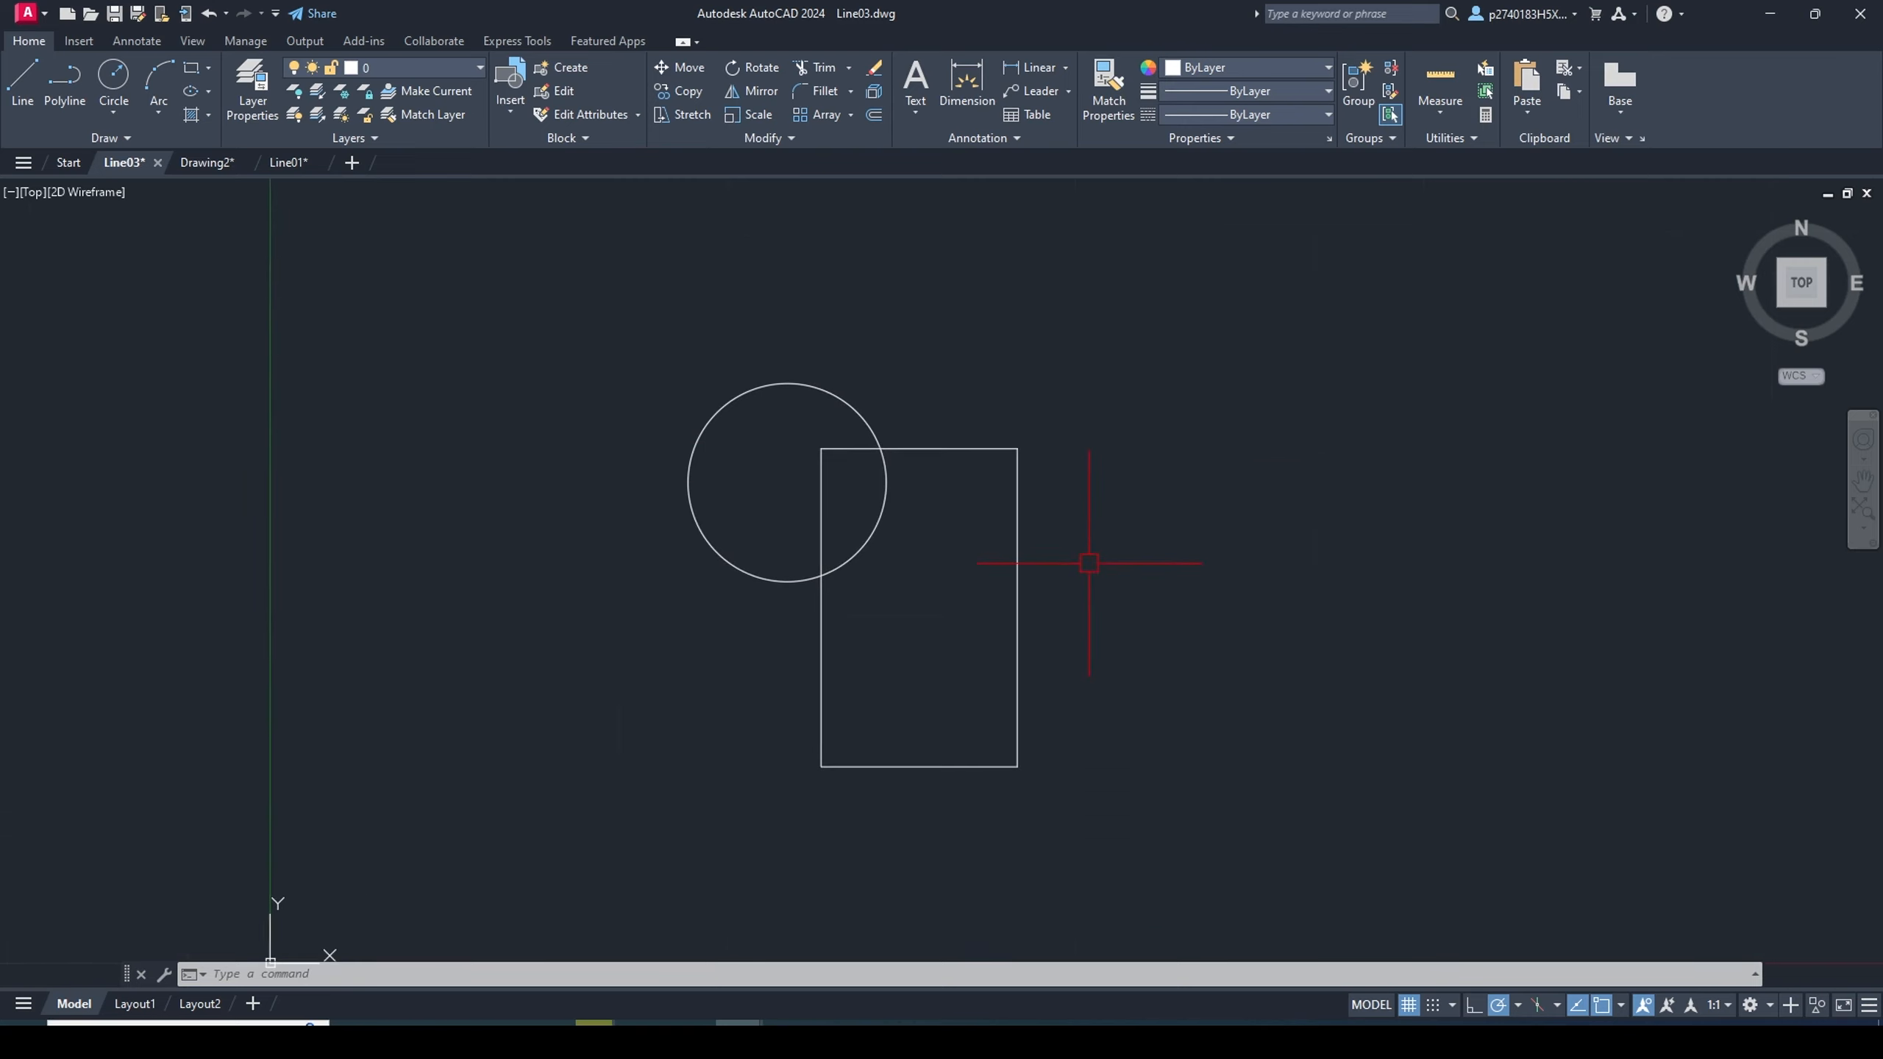